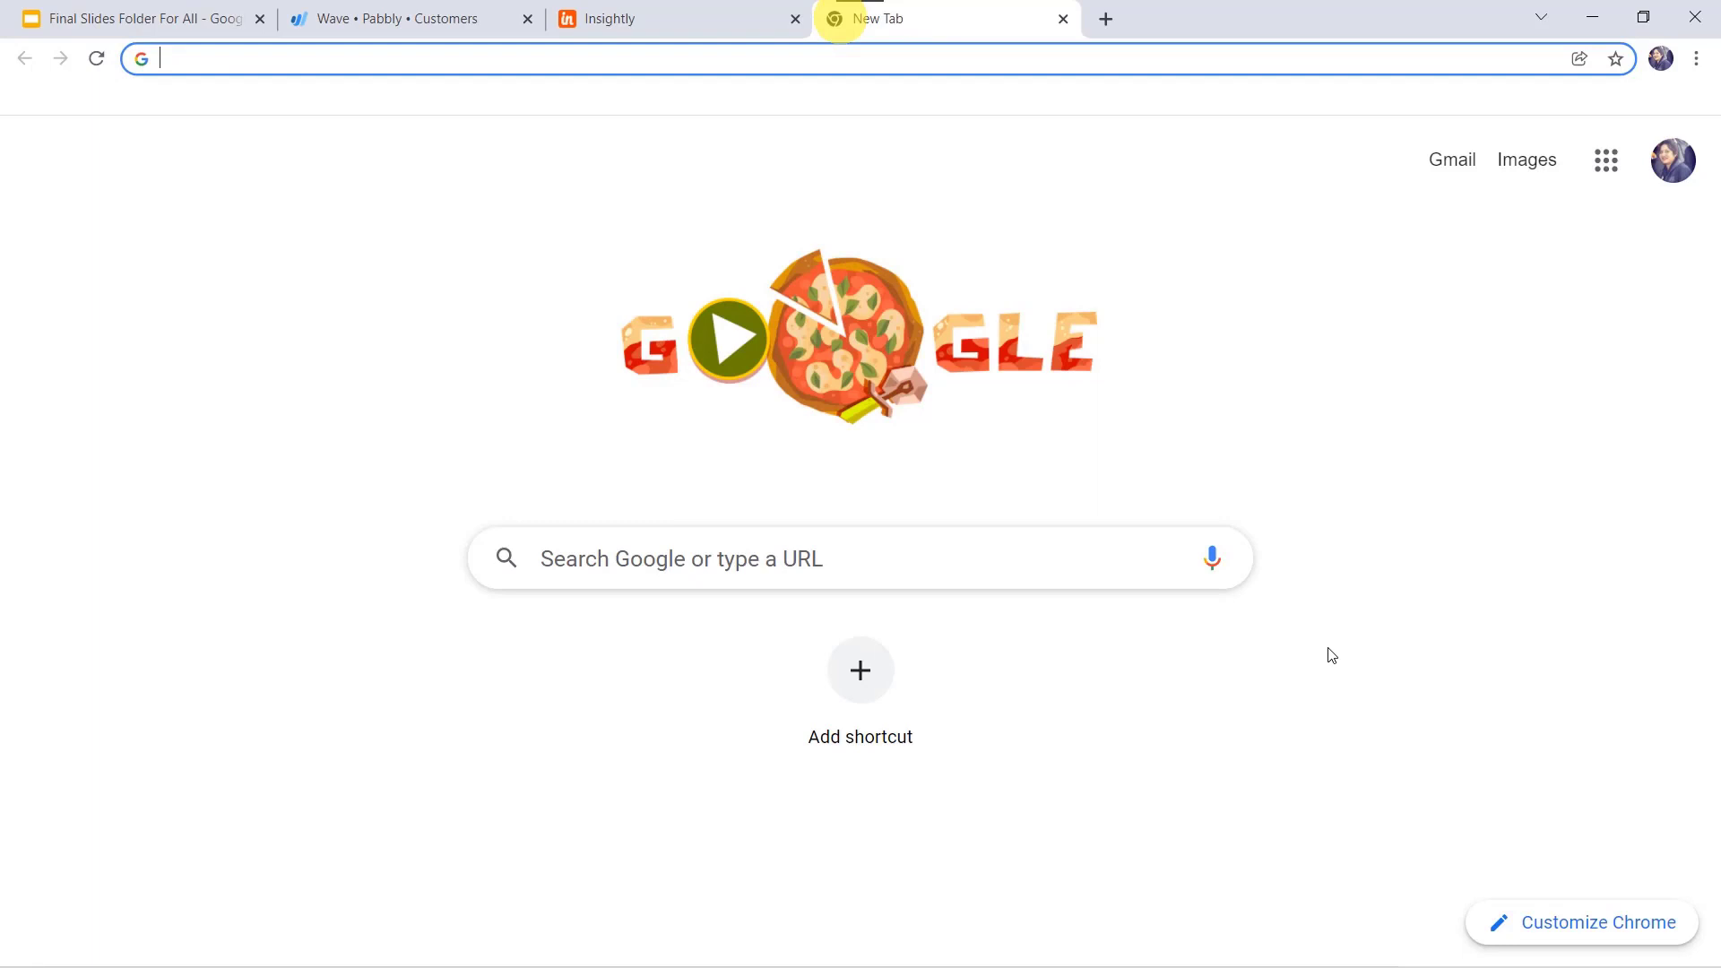
Step: Go from pabbly.com via Products > Pabbly Connect and Sign In to the Pabbly Connect dashboard
text(pabbly)
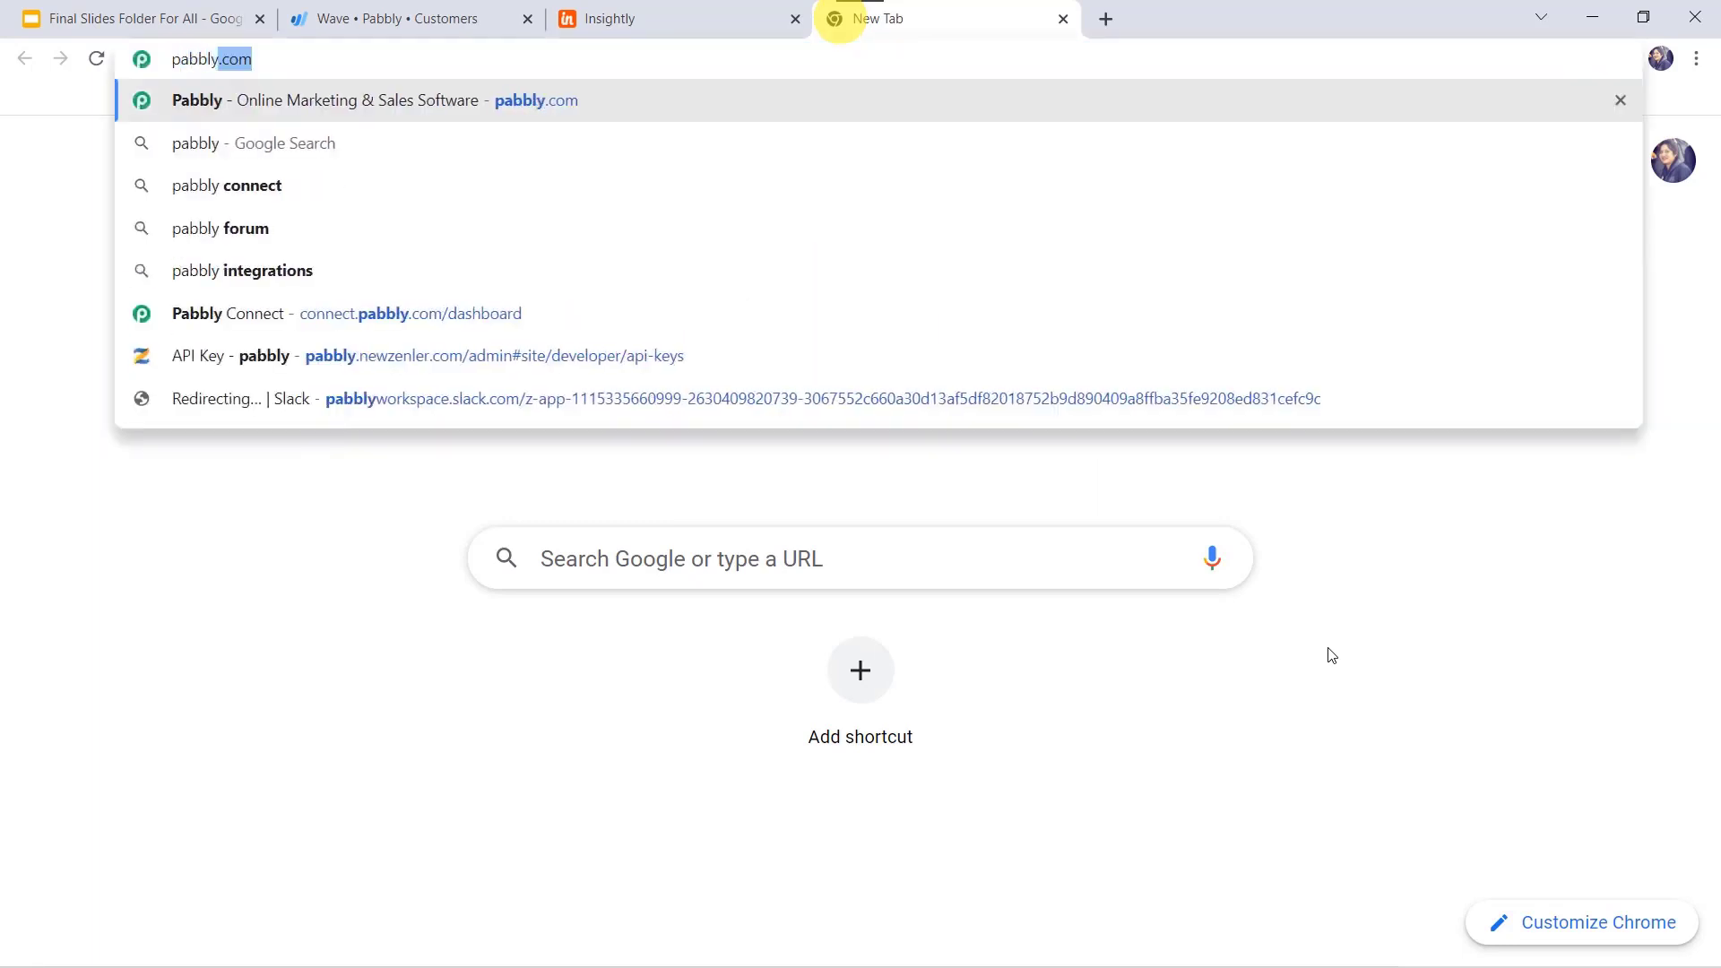
key(Return)
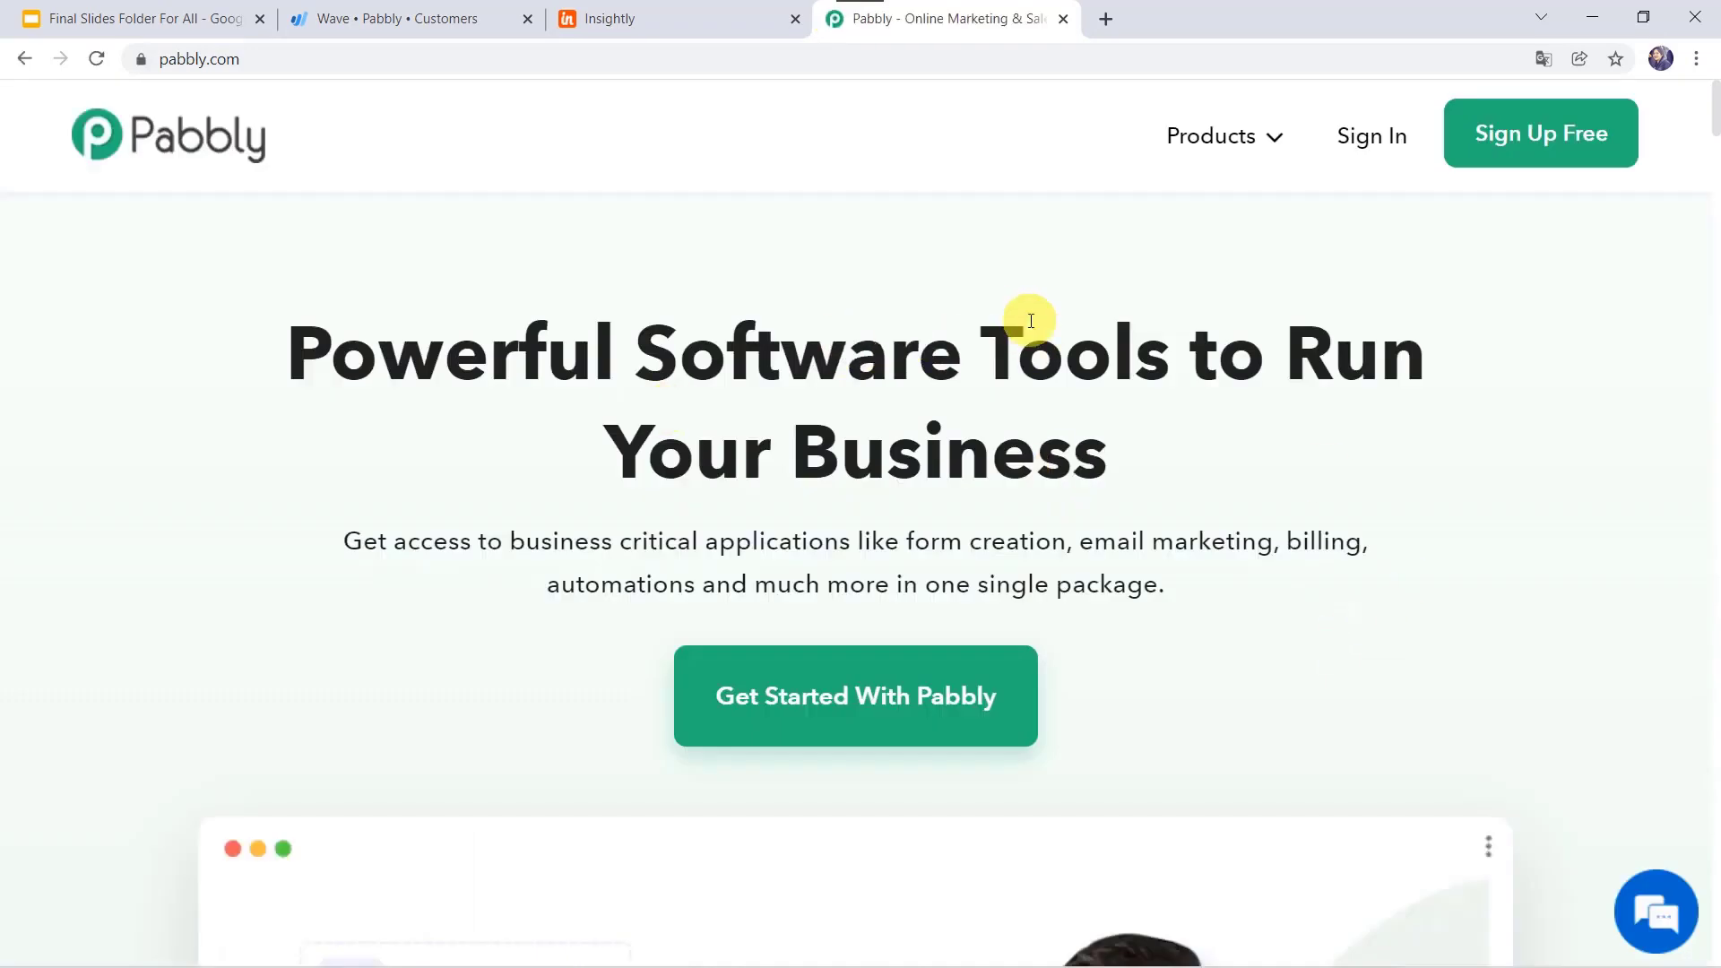
click(1222, 140)
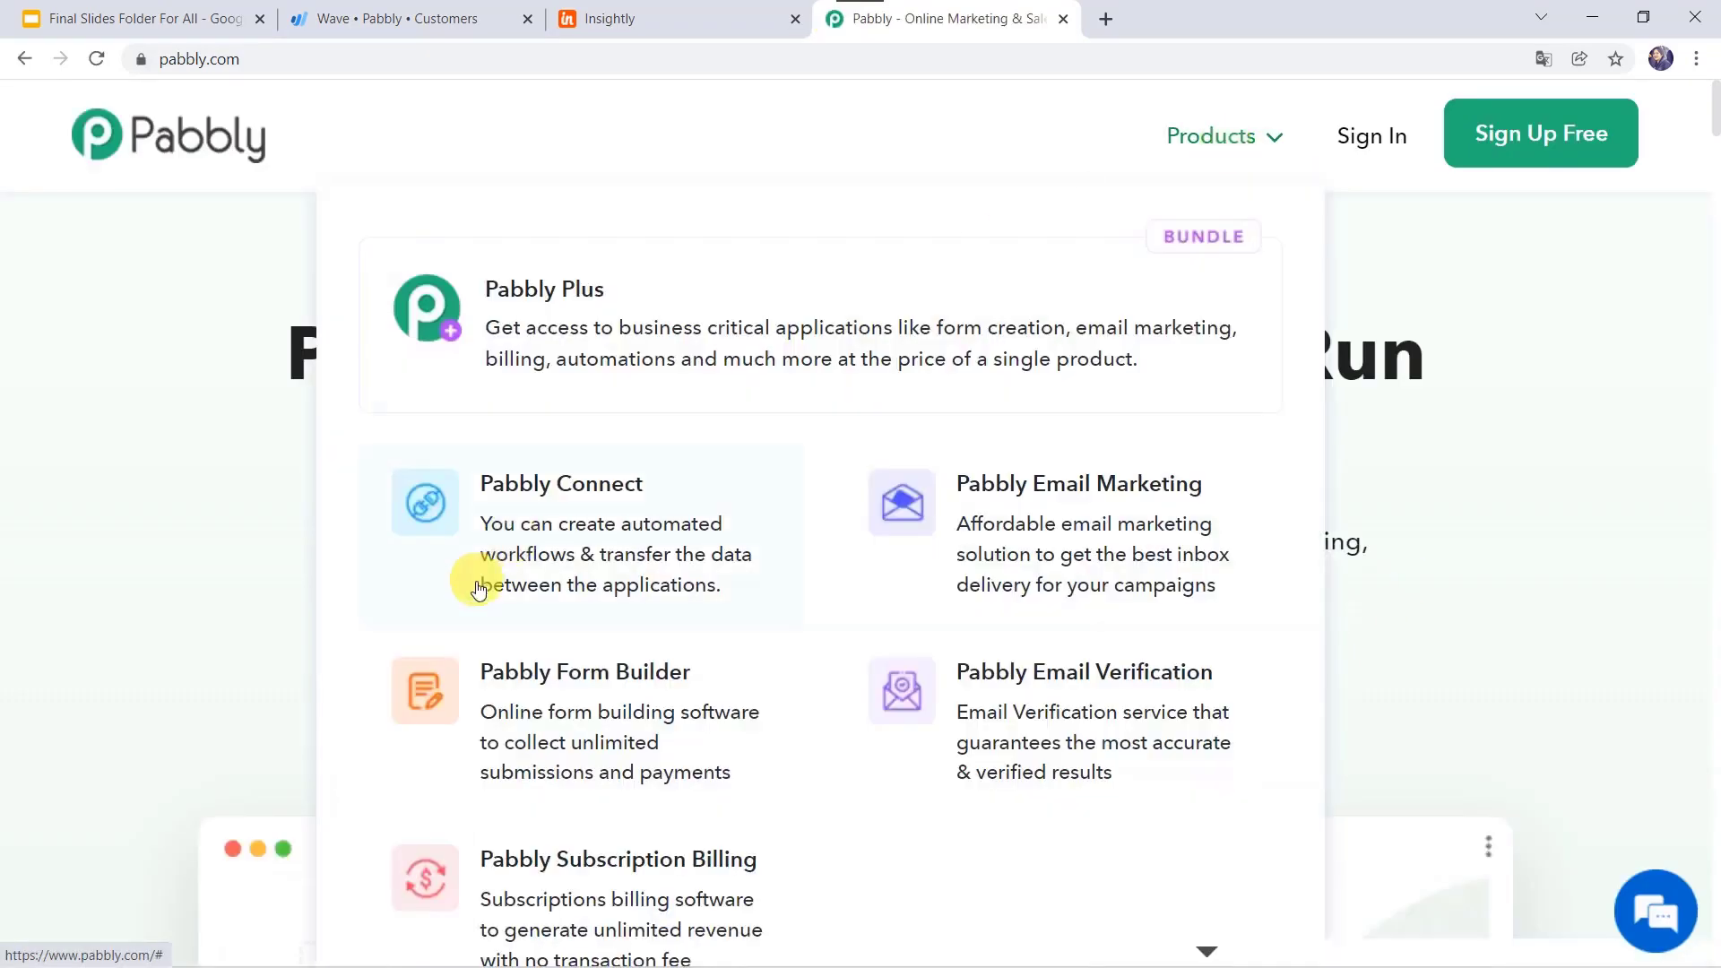
click(652, 531)
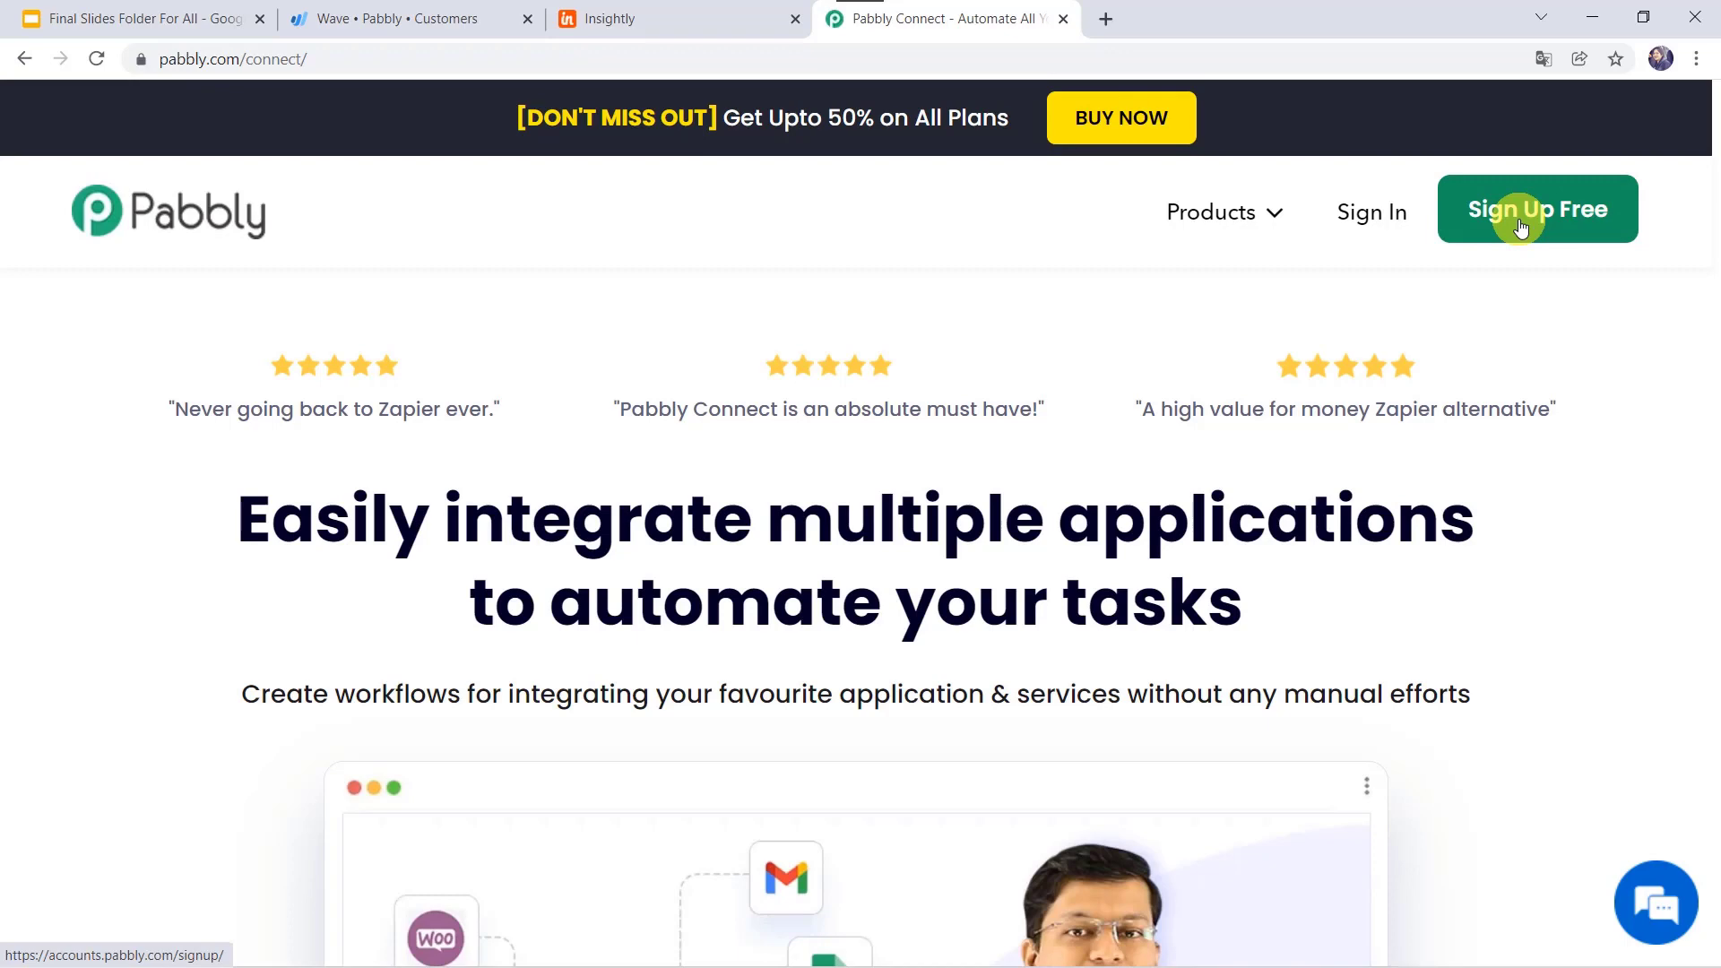
click(1391, 226)
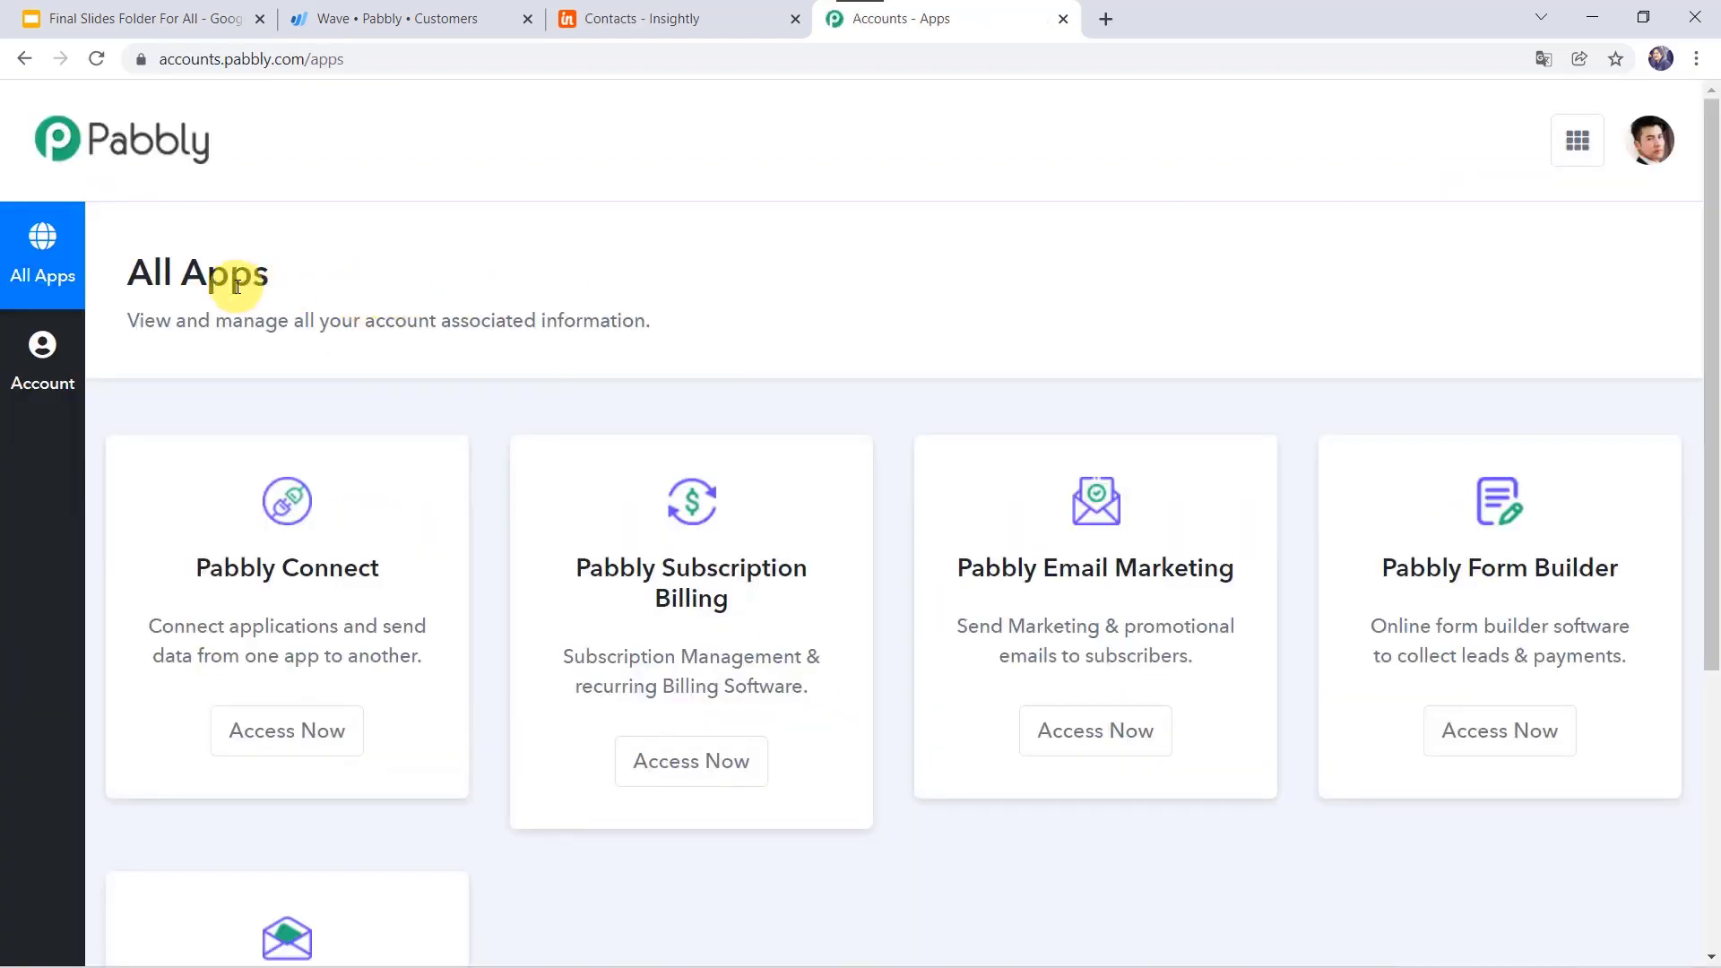
click(306, 733)
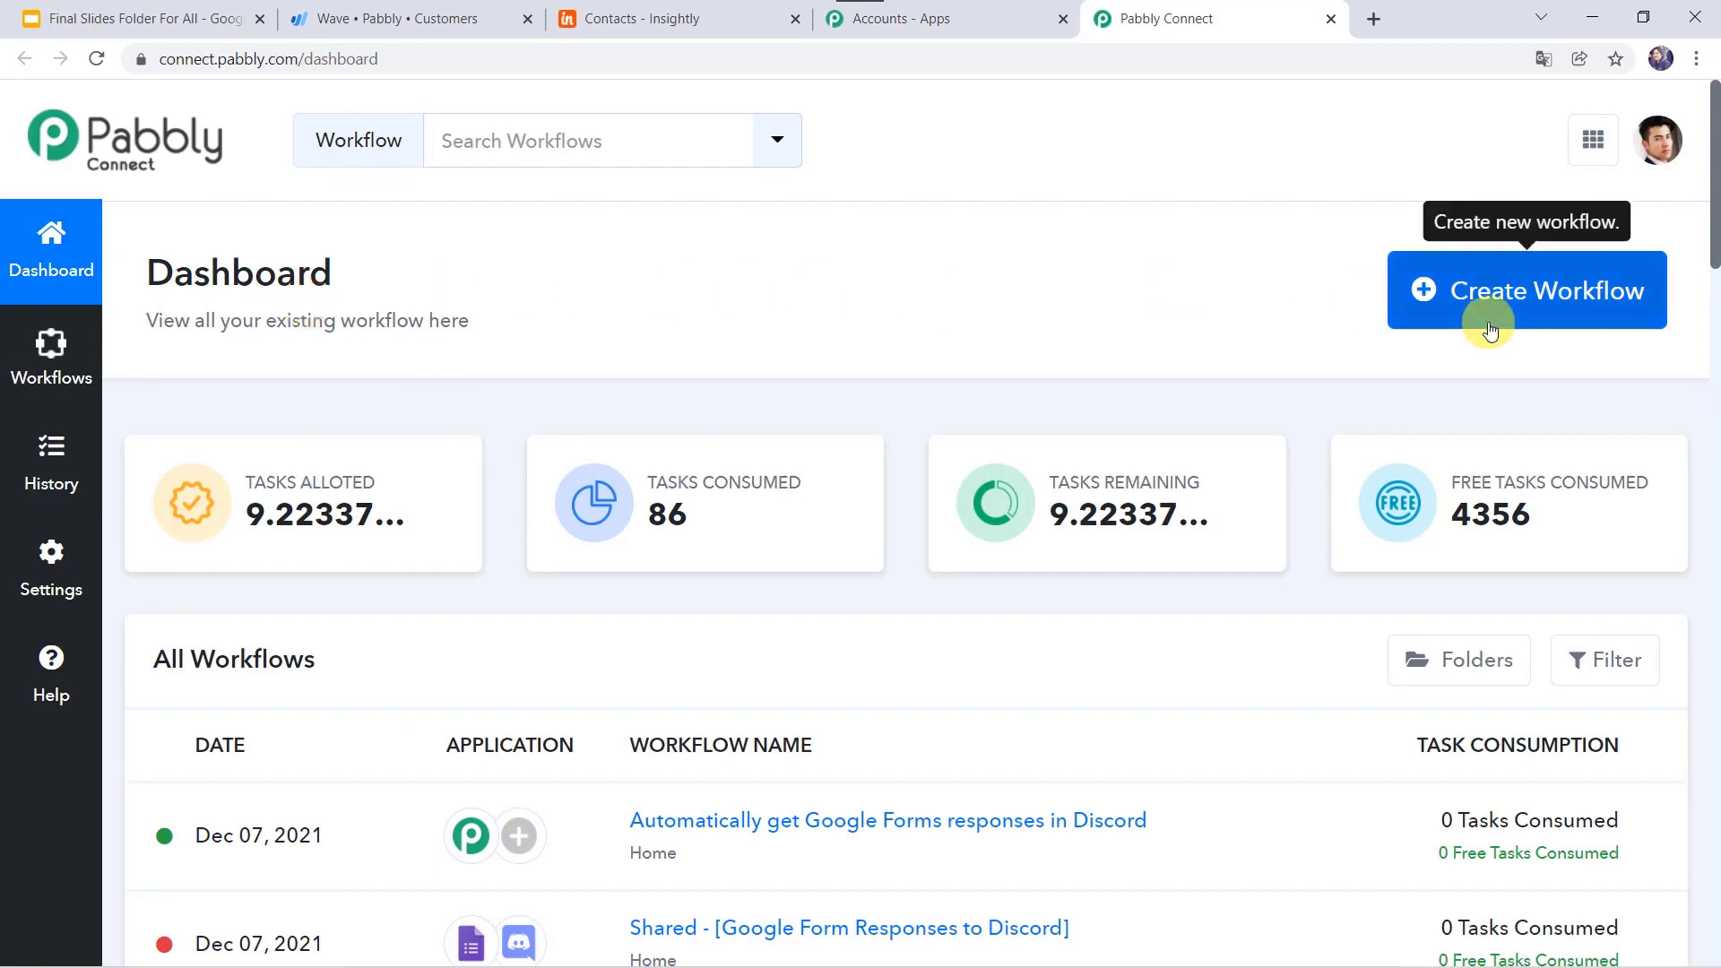
Step: Create a workflow named 'Wave and Insightly CRM Integration' and open its editor
click(1524, 296)
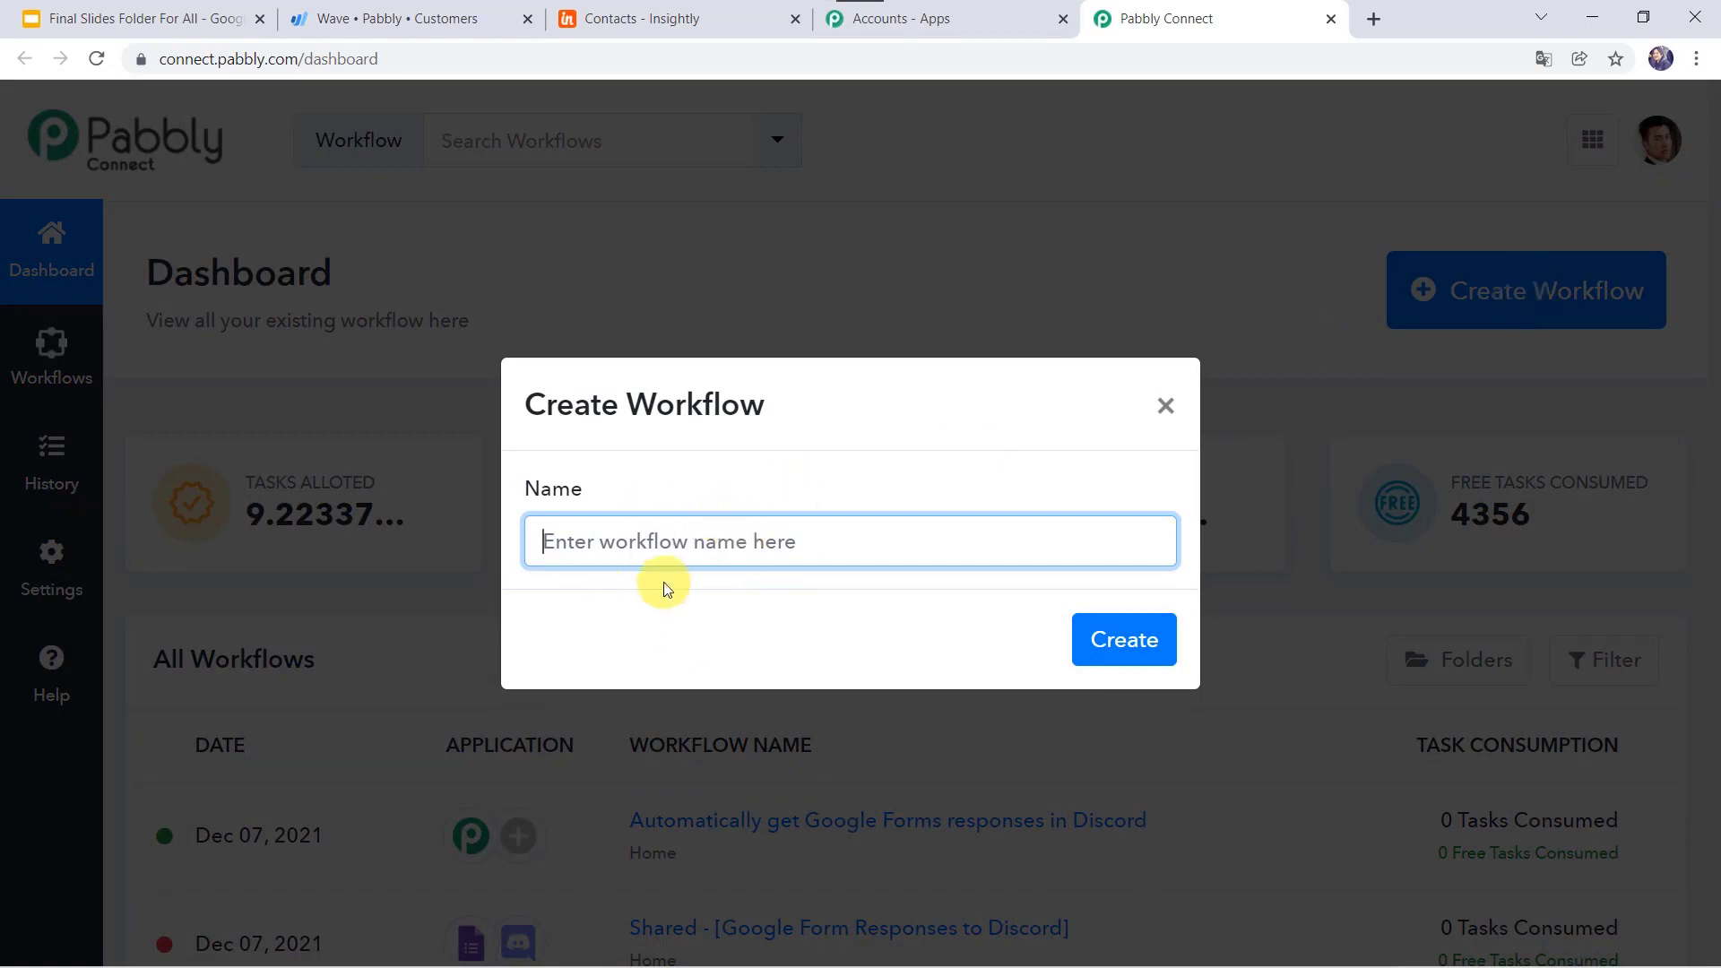
text(Wave and Insightly CRM Integration)
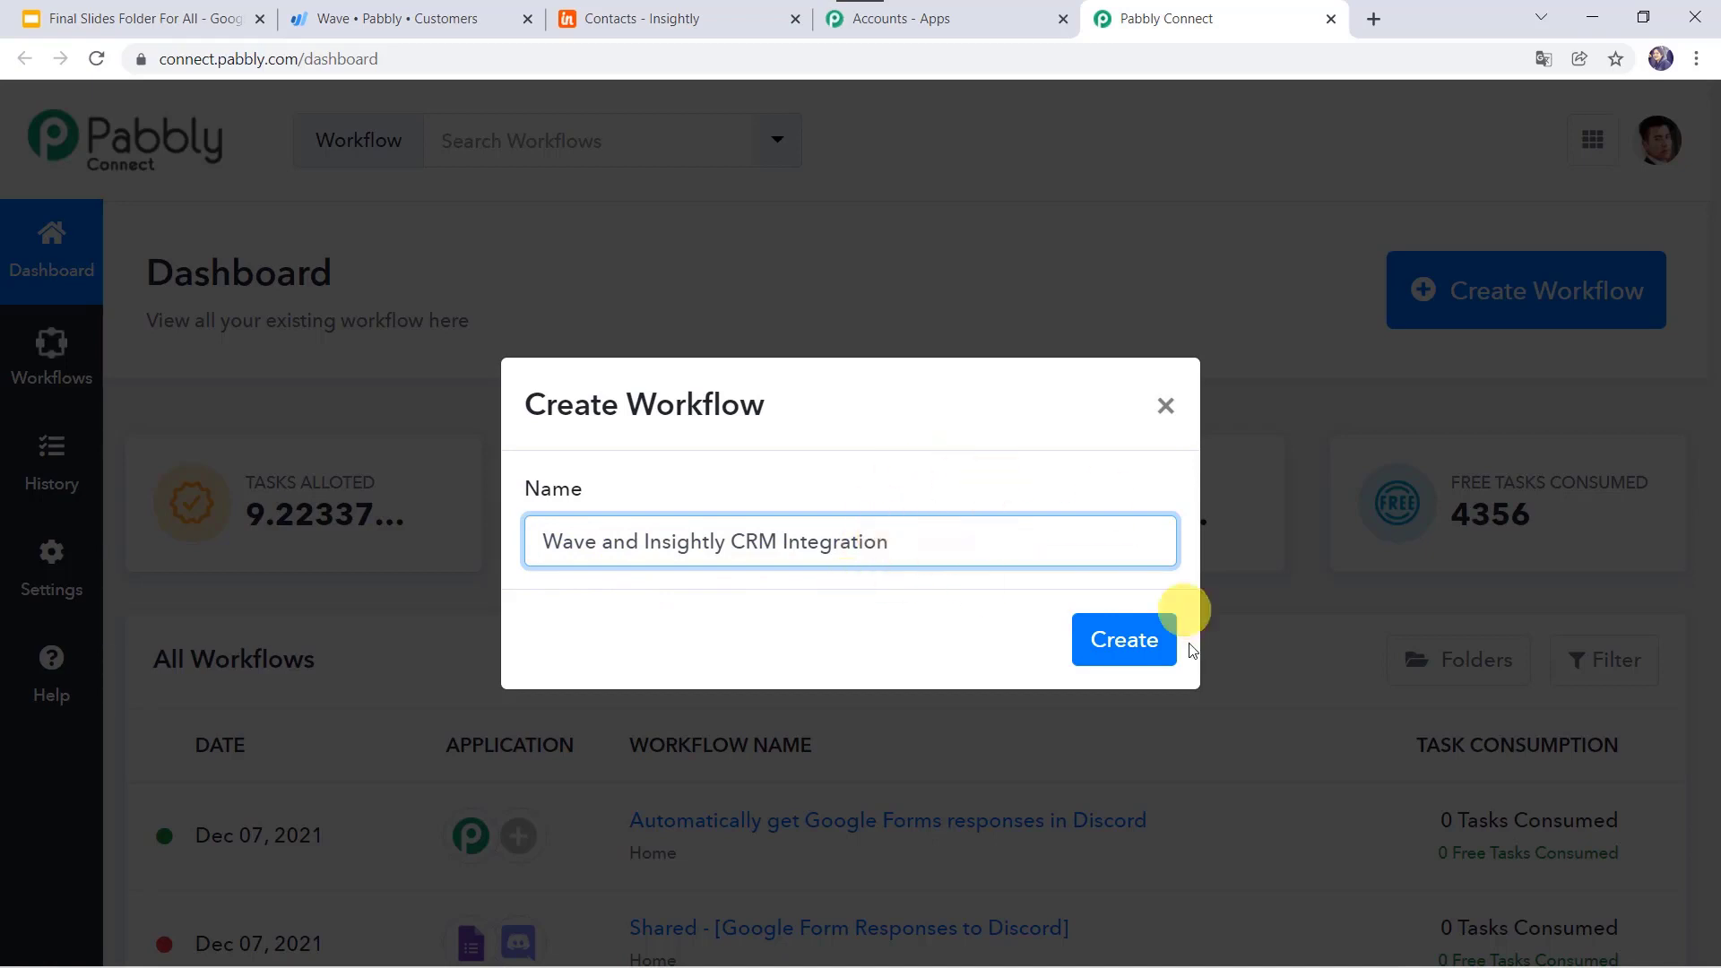
click(1140, 643)
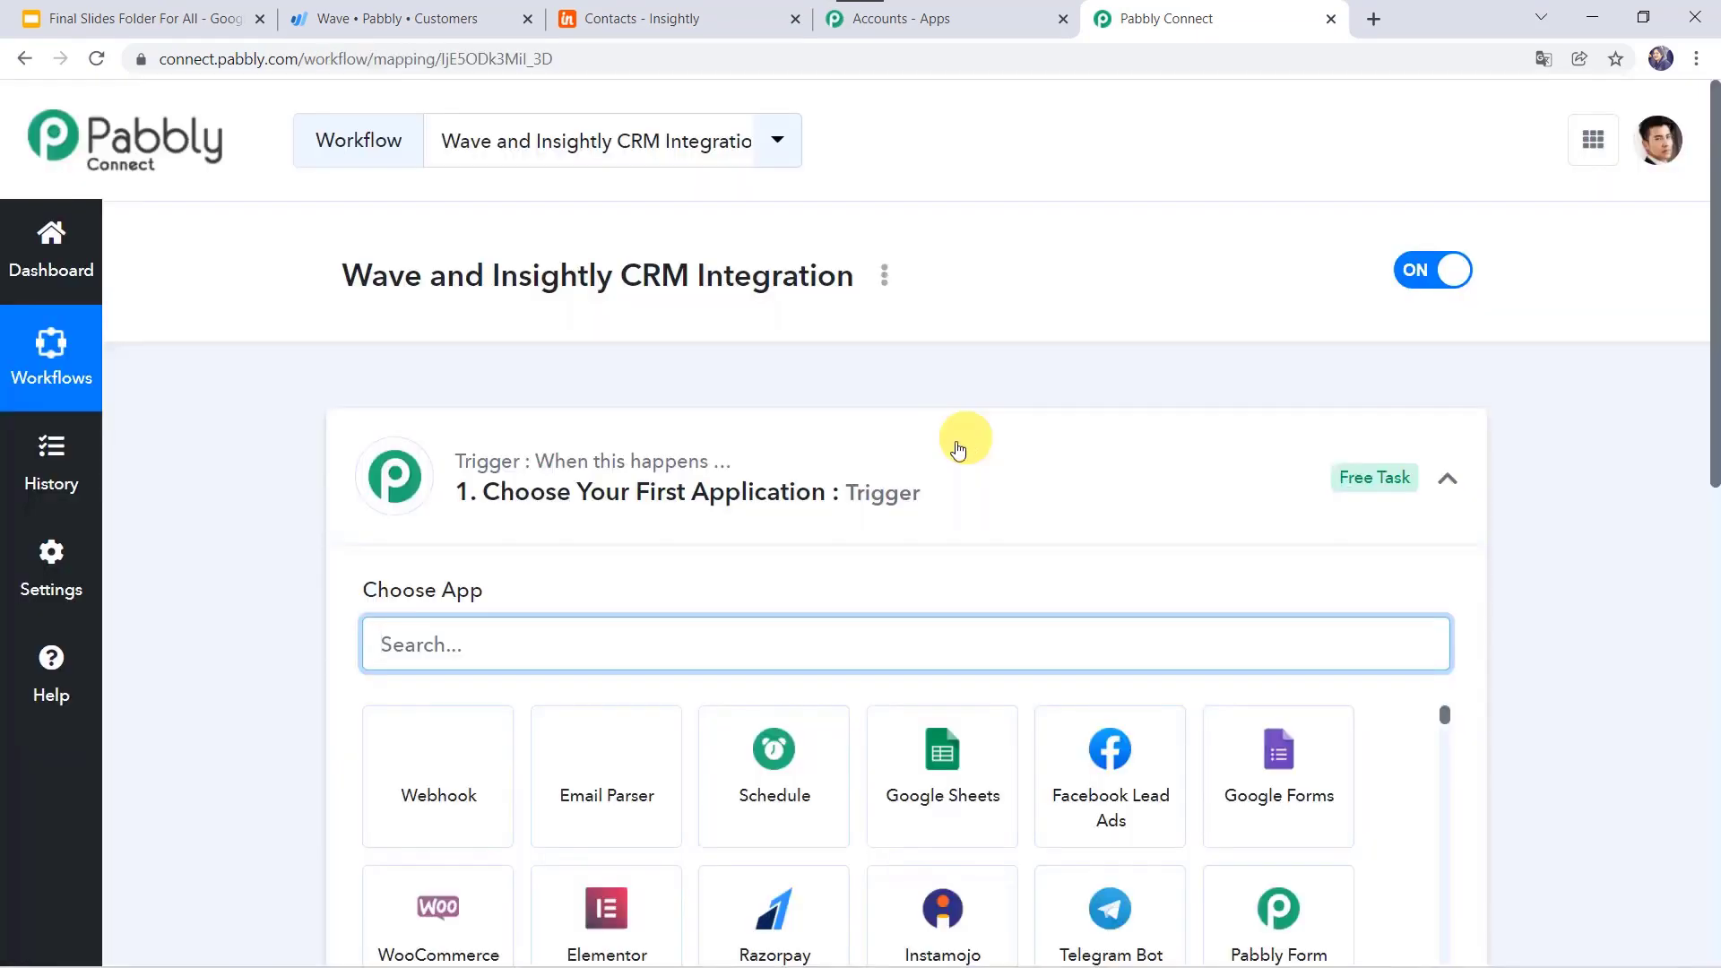
click(941, 455)
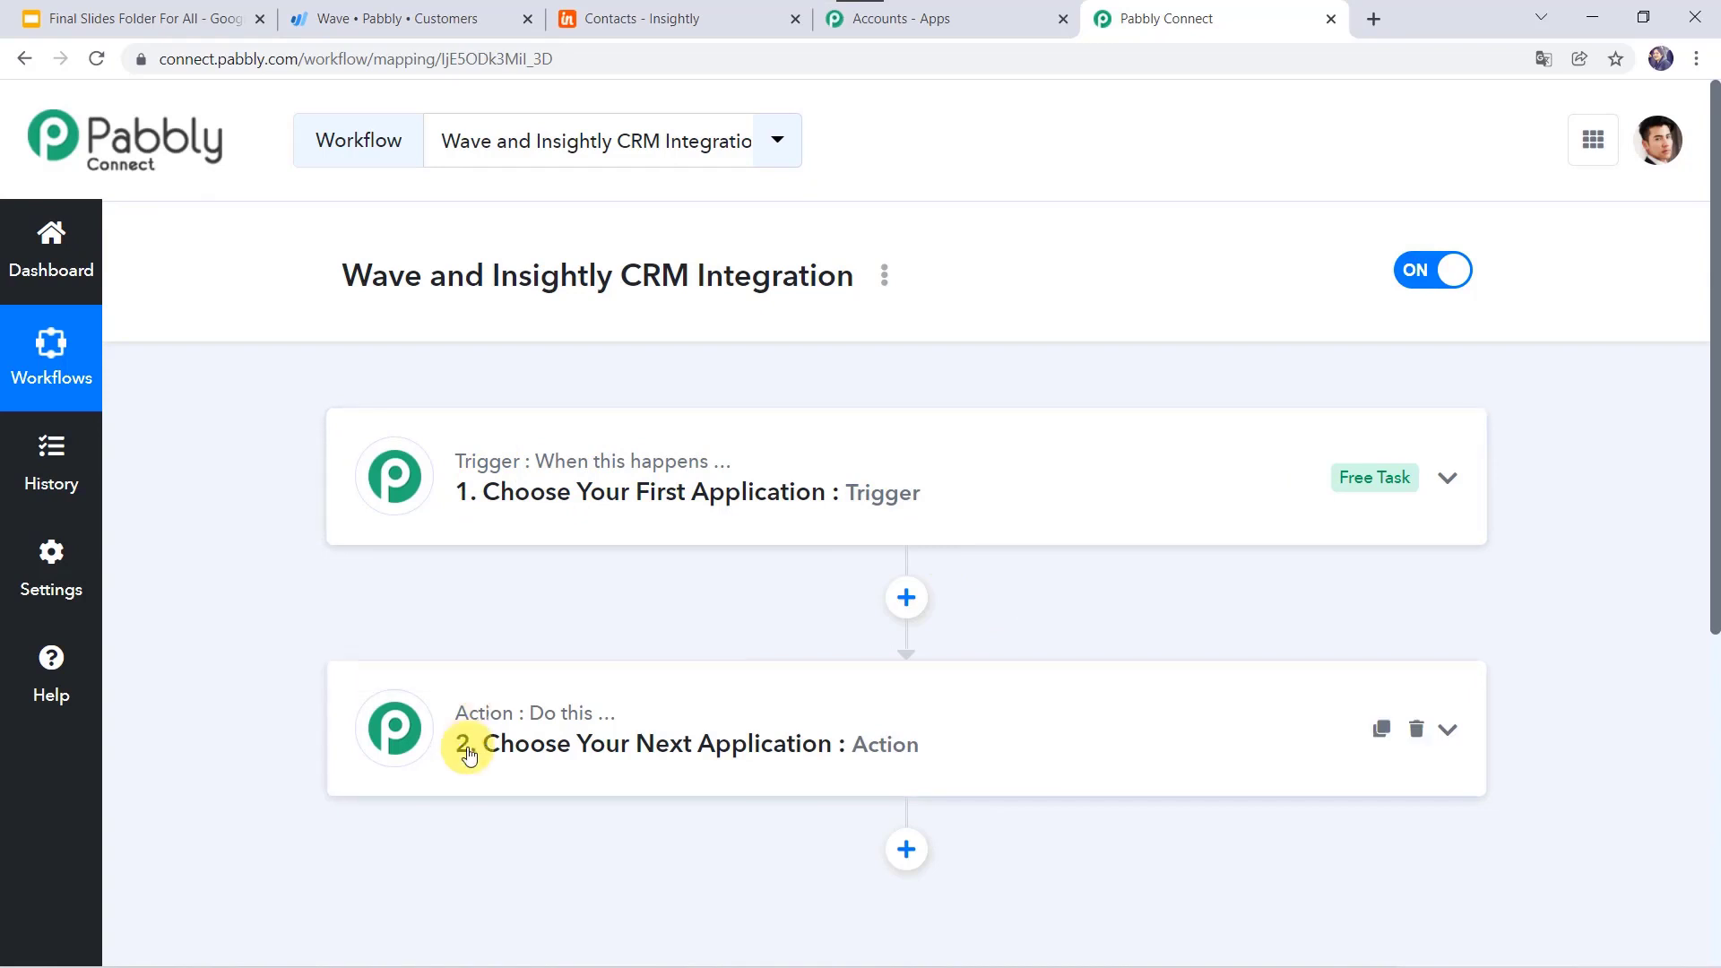
Step: Set the trigger to Wave with the New Customer event and choose Add New Connection
mouse_move(484, 713)
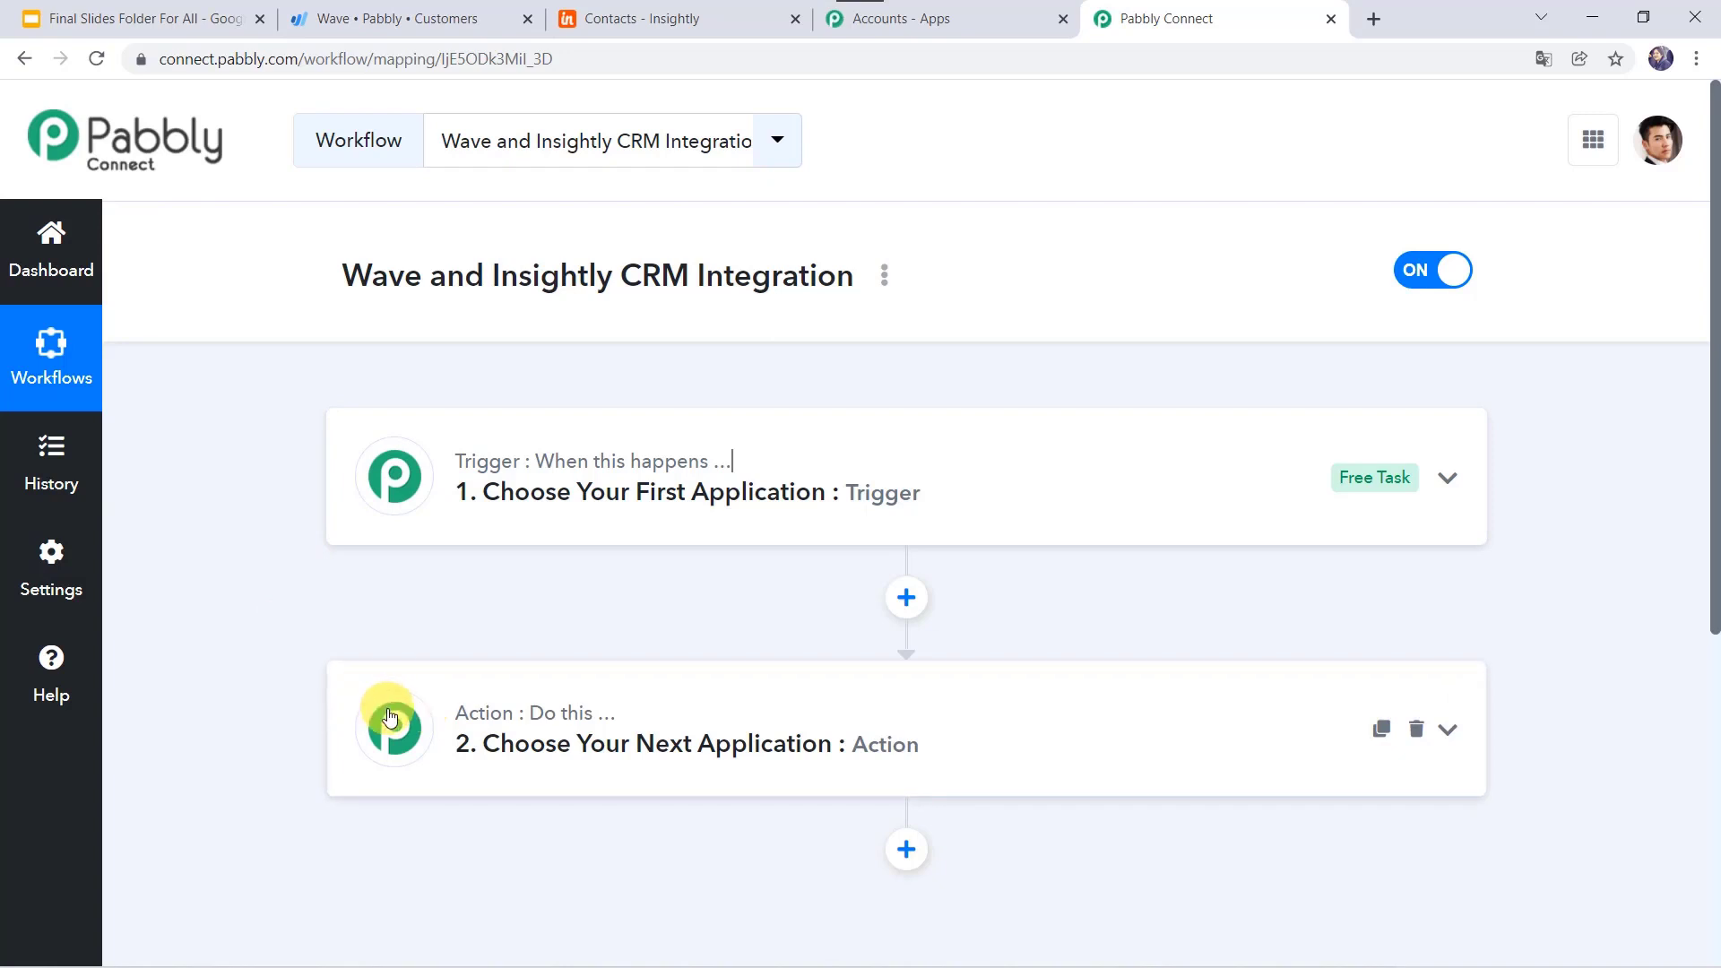
click(894, 475)
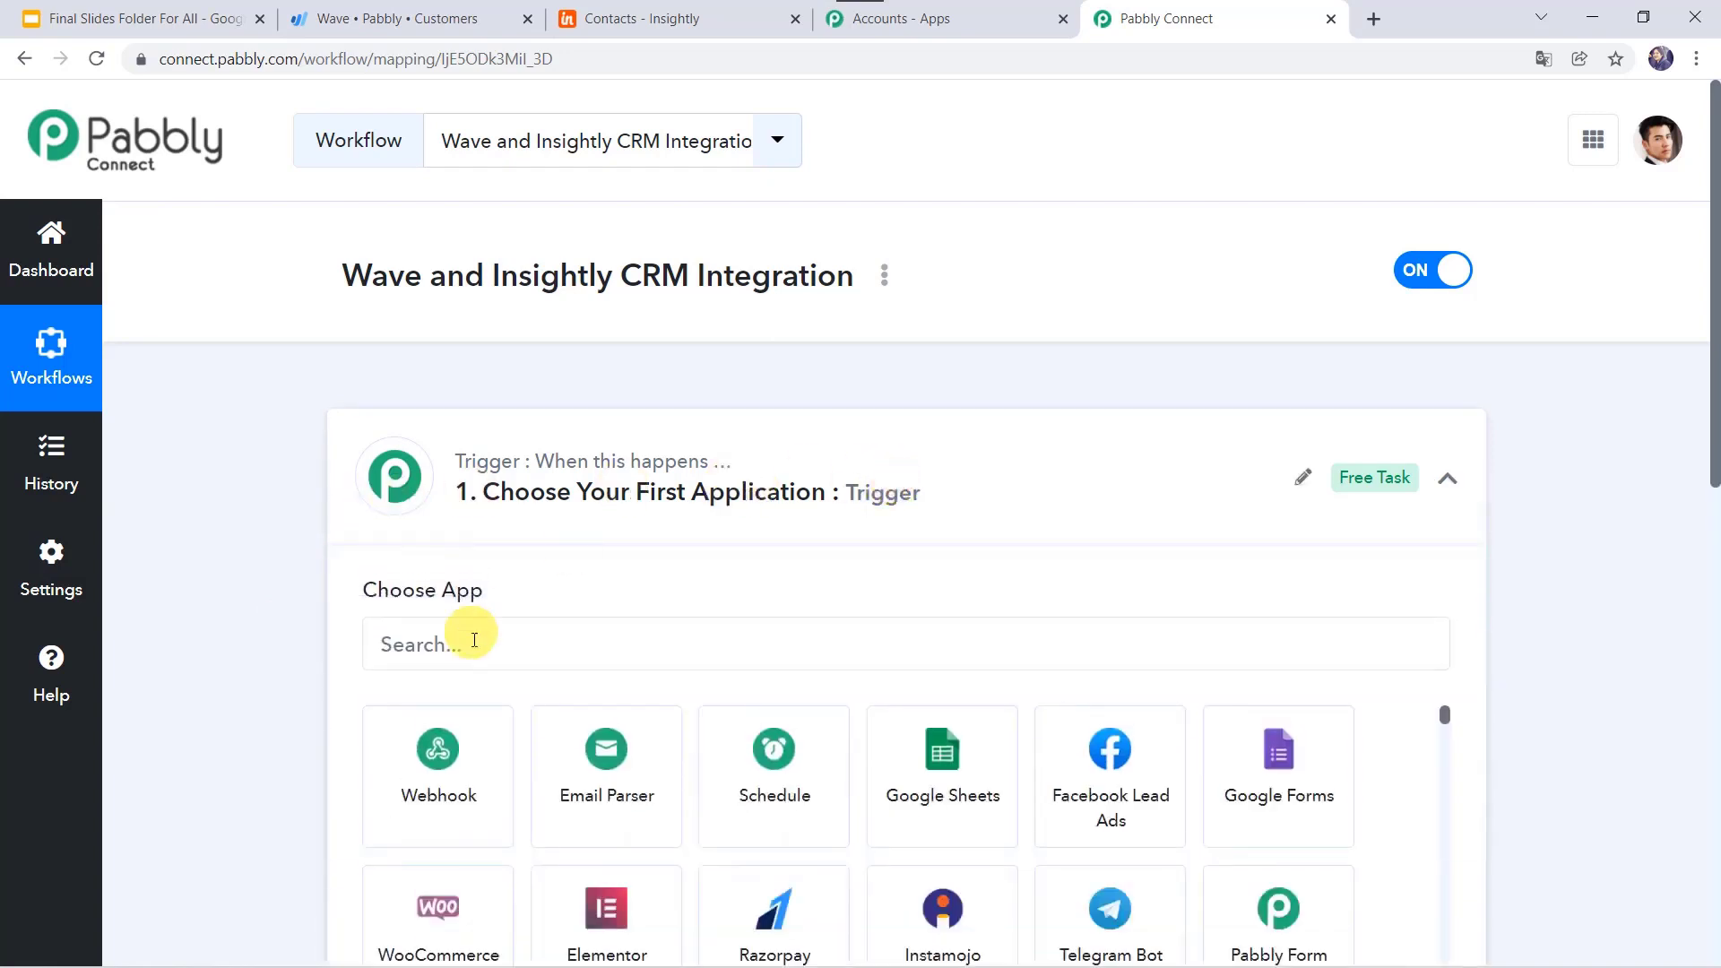
click(511, 644)
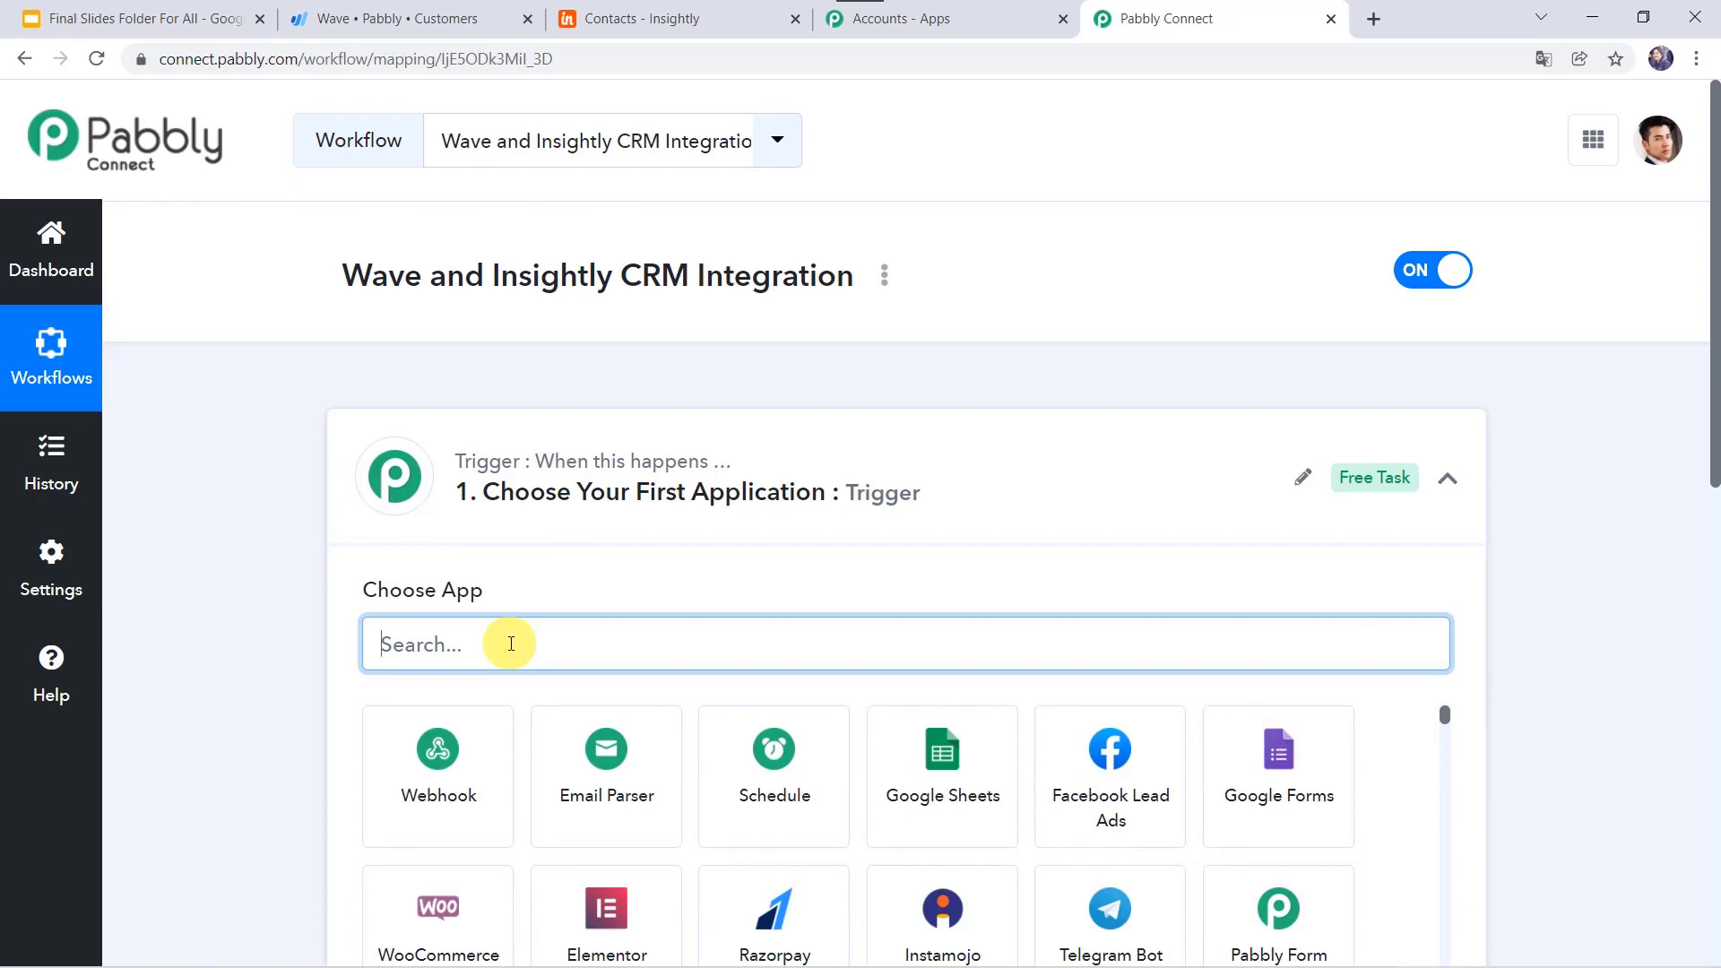
text(wave)
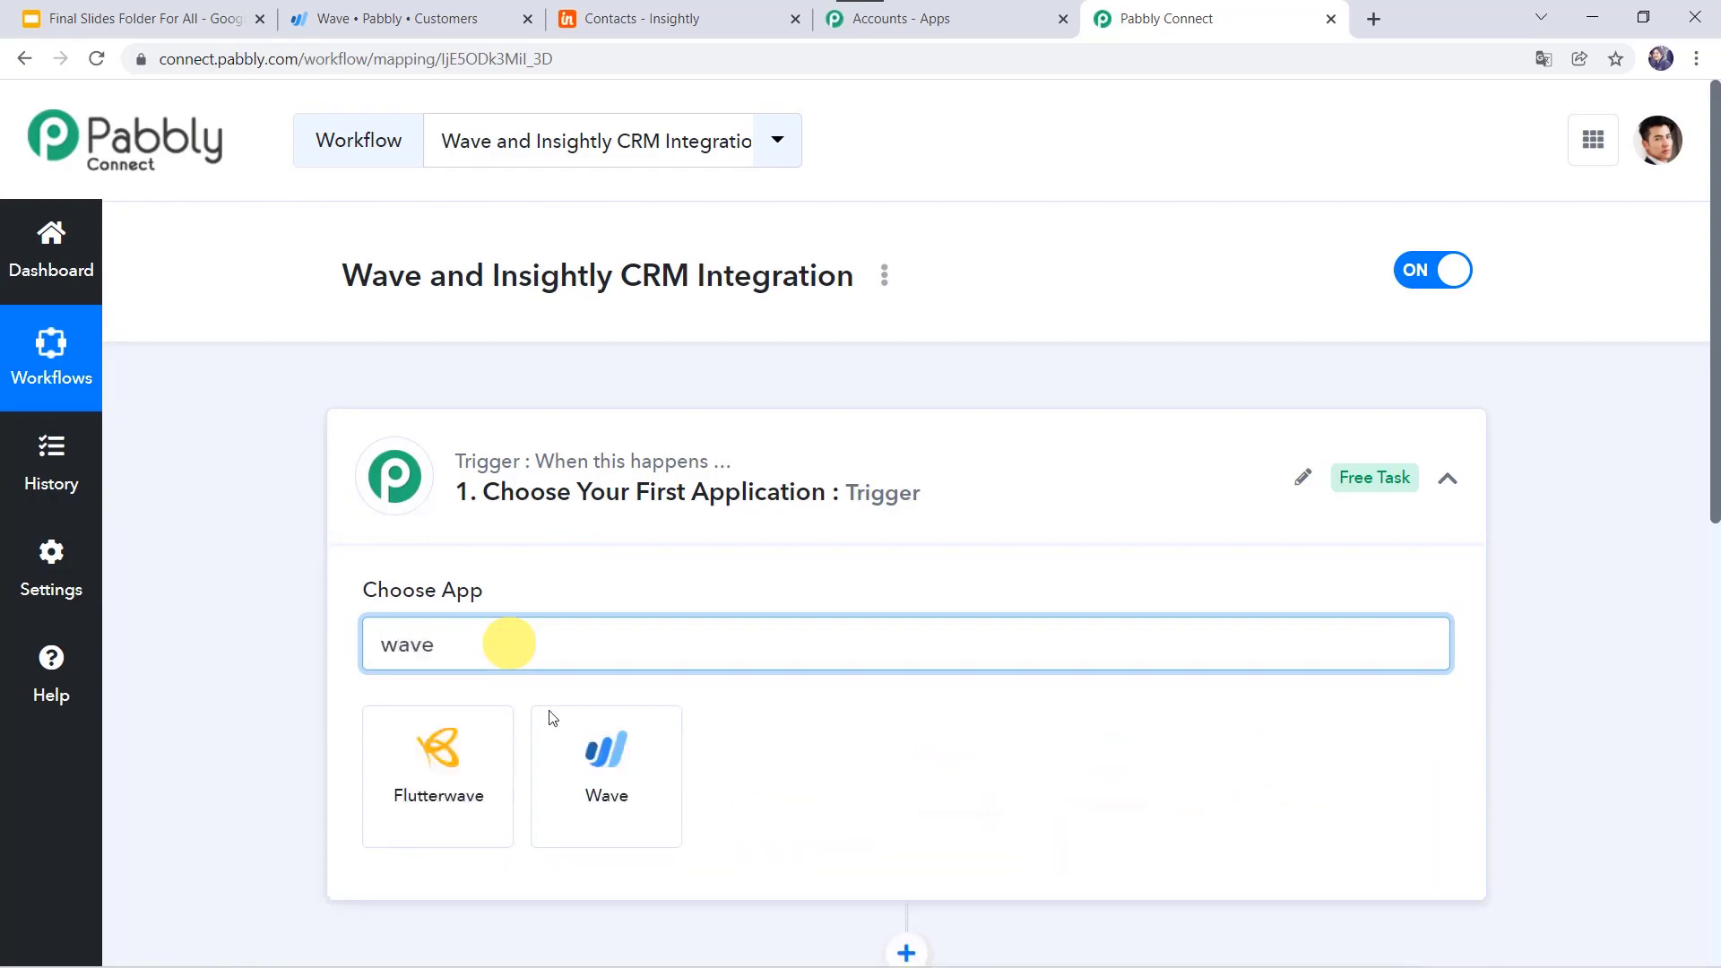
click(597, 769)
scroll(596, 772, down, 2)
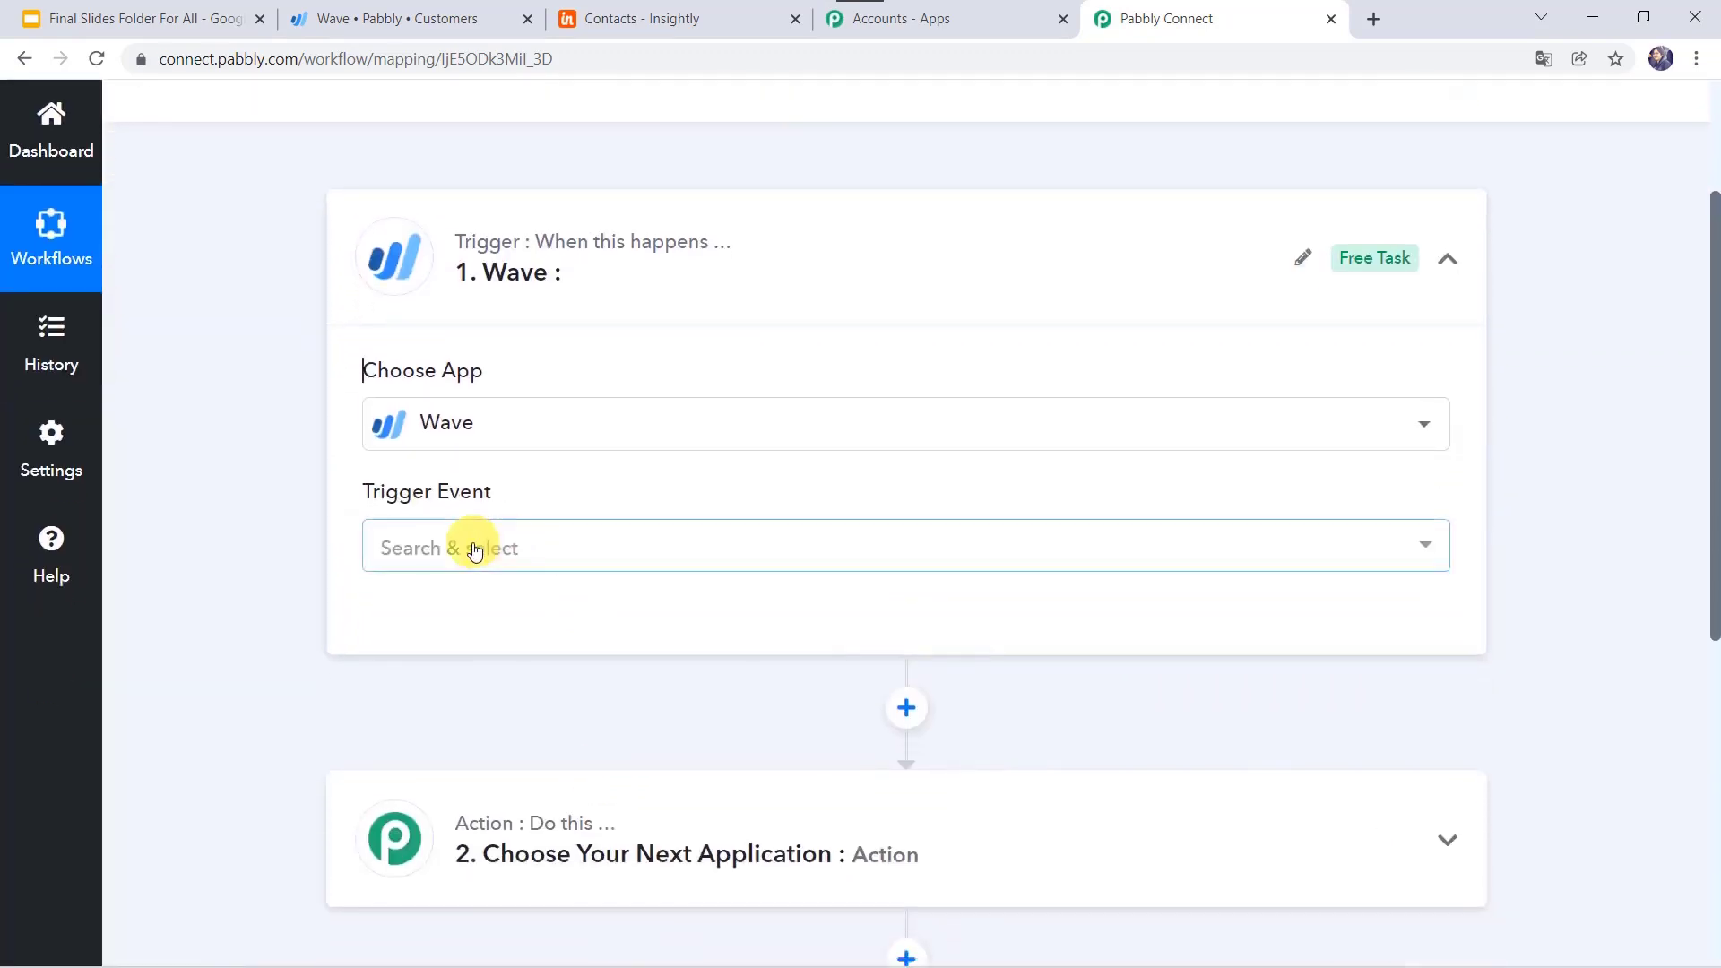
click(476, 551)
click(436, 697)
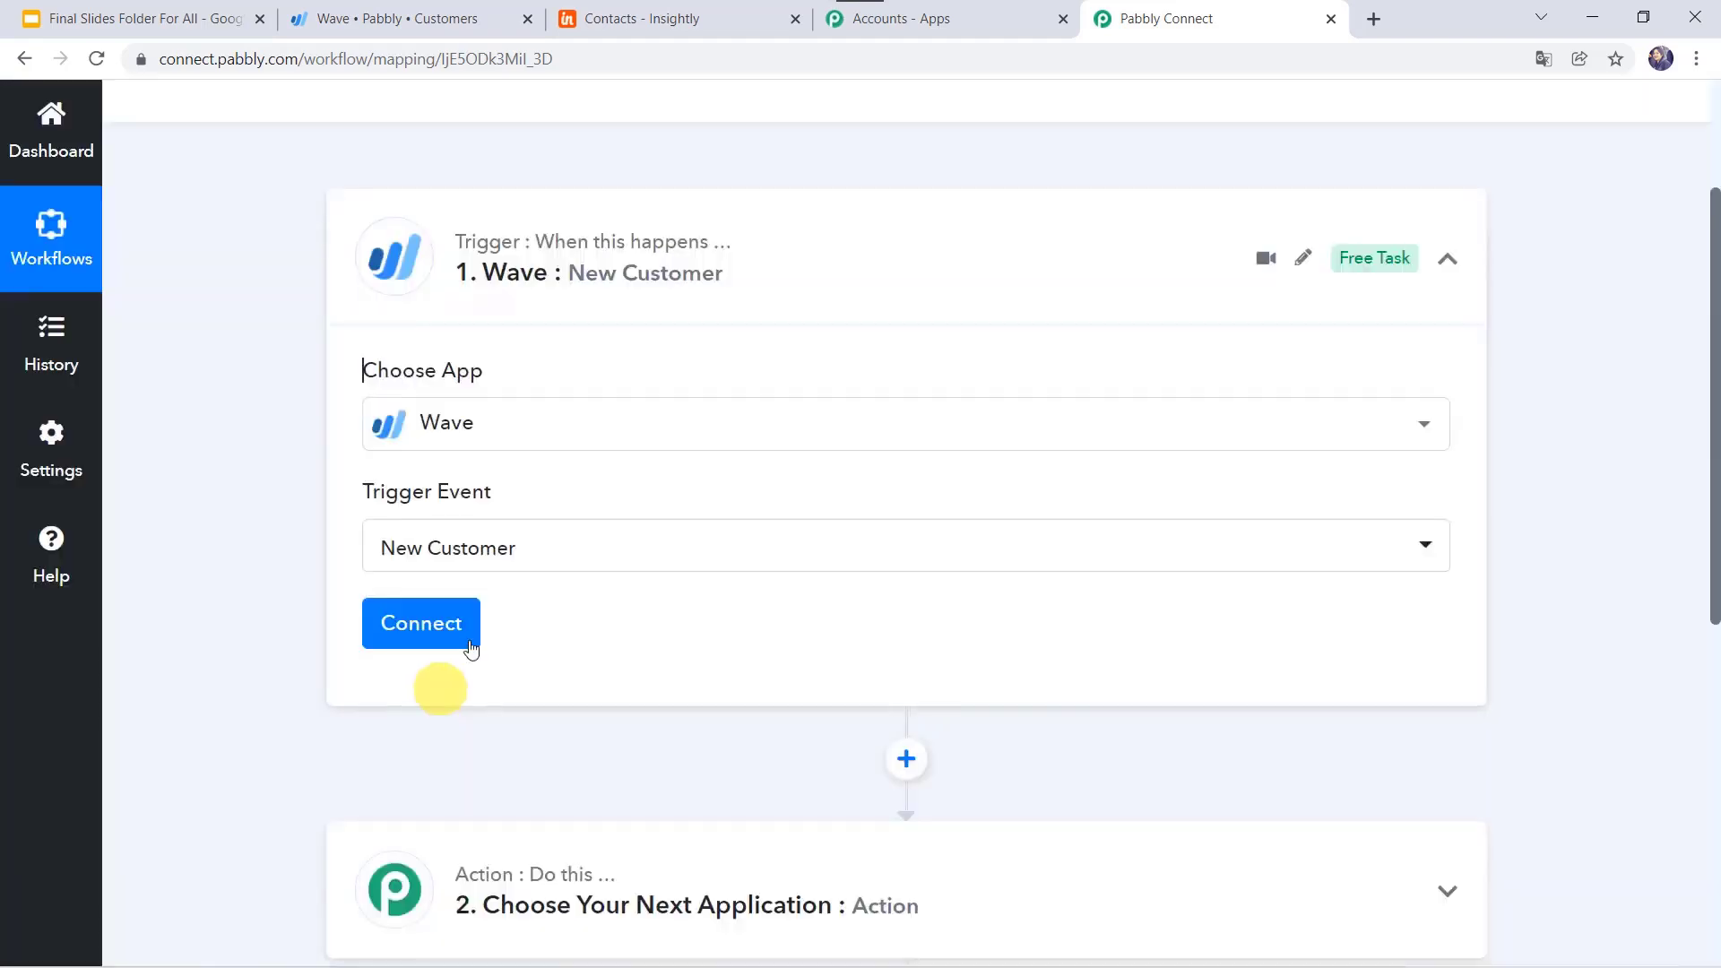
click(434, 625)
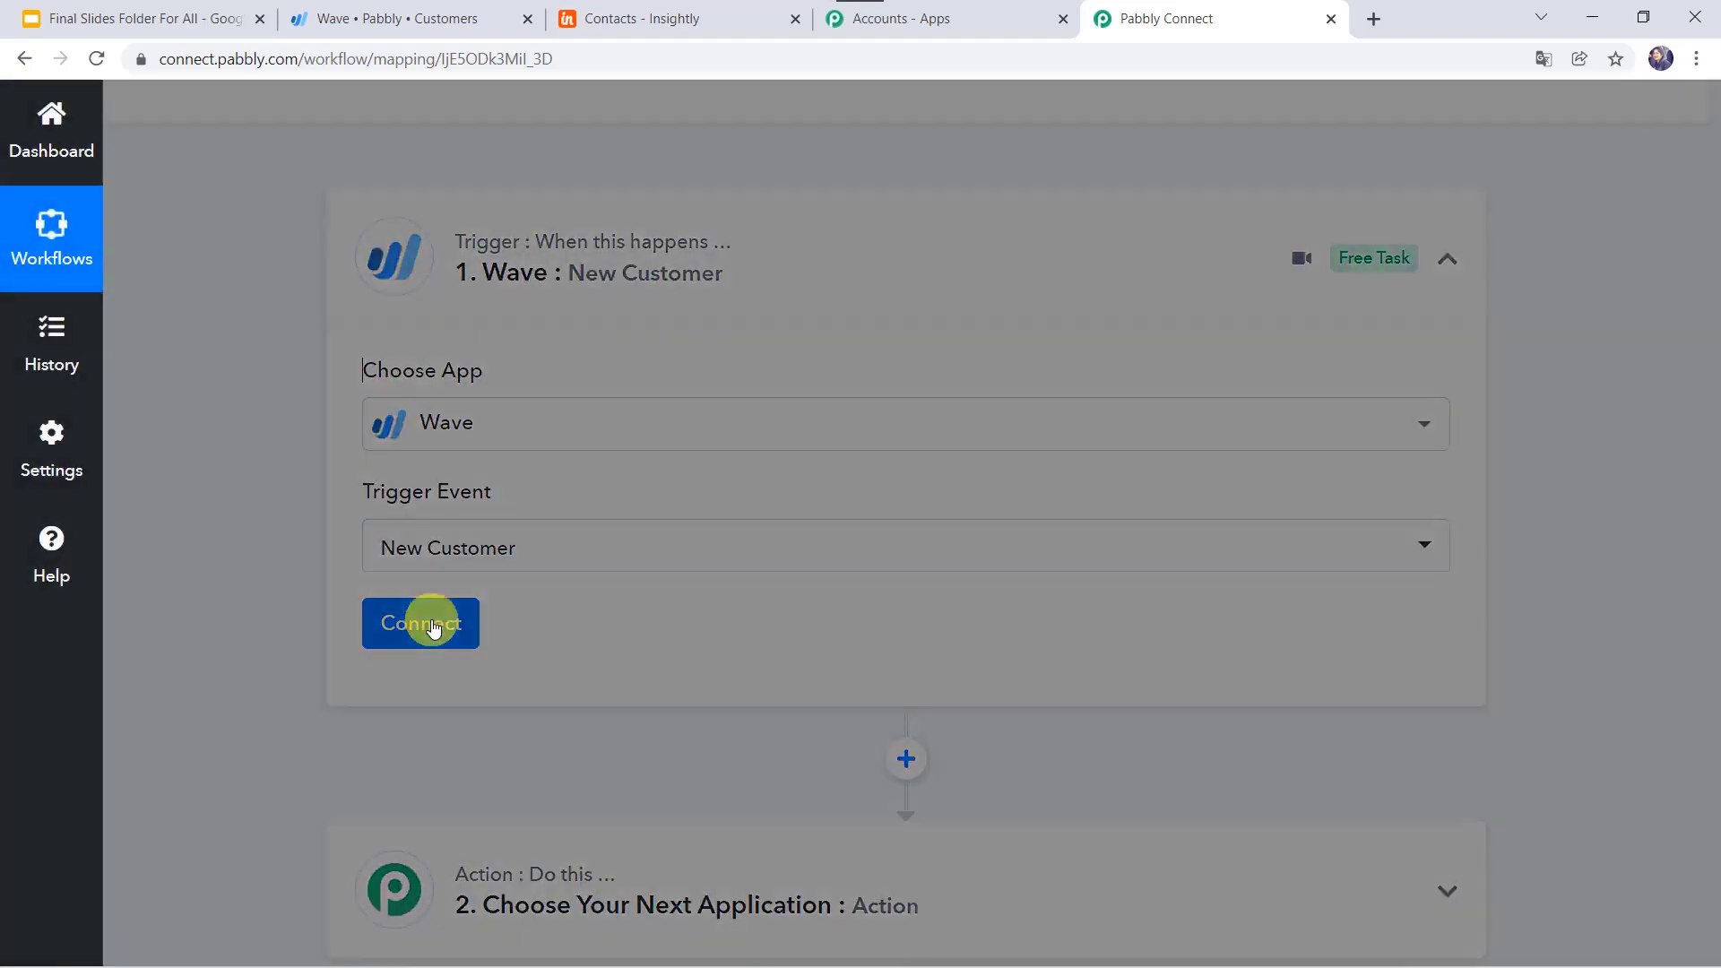
click(866, 388)
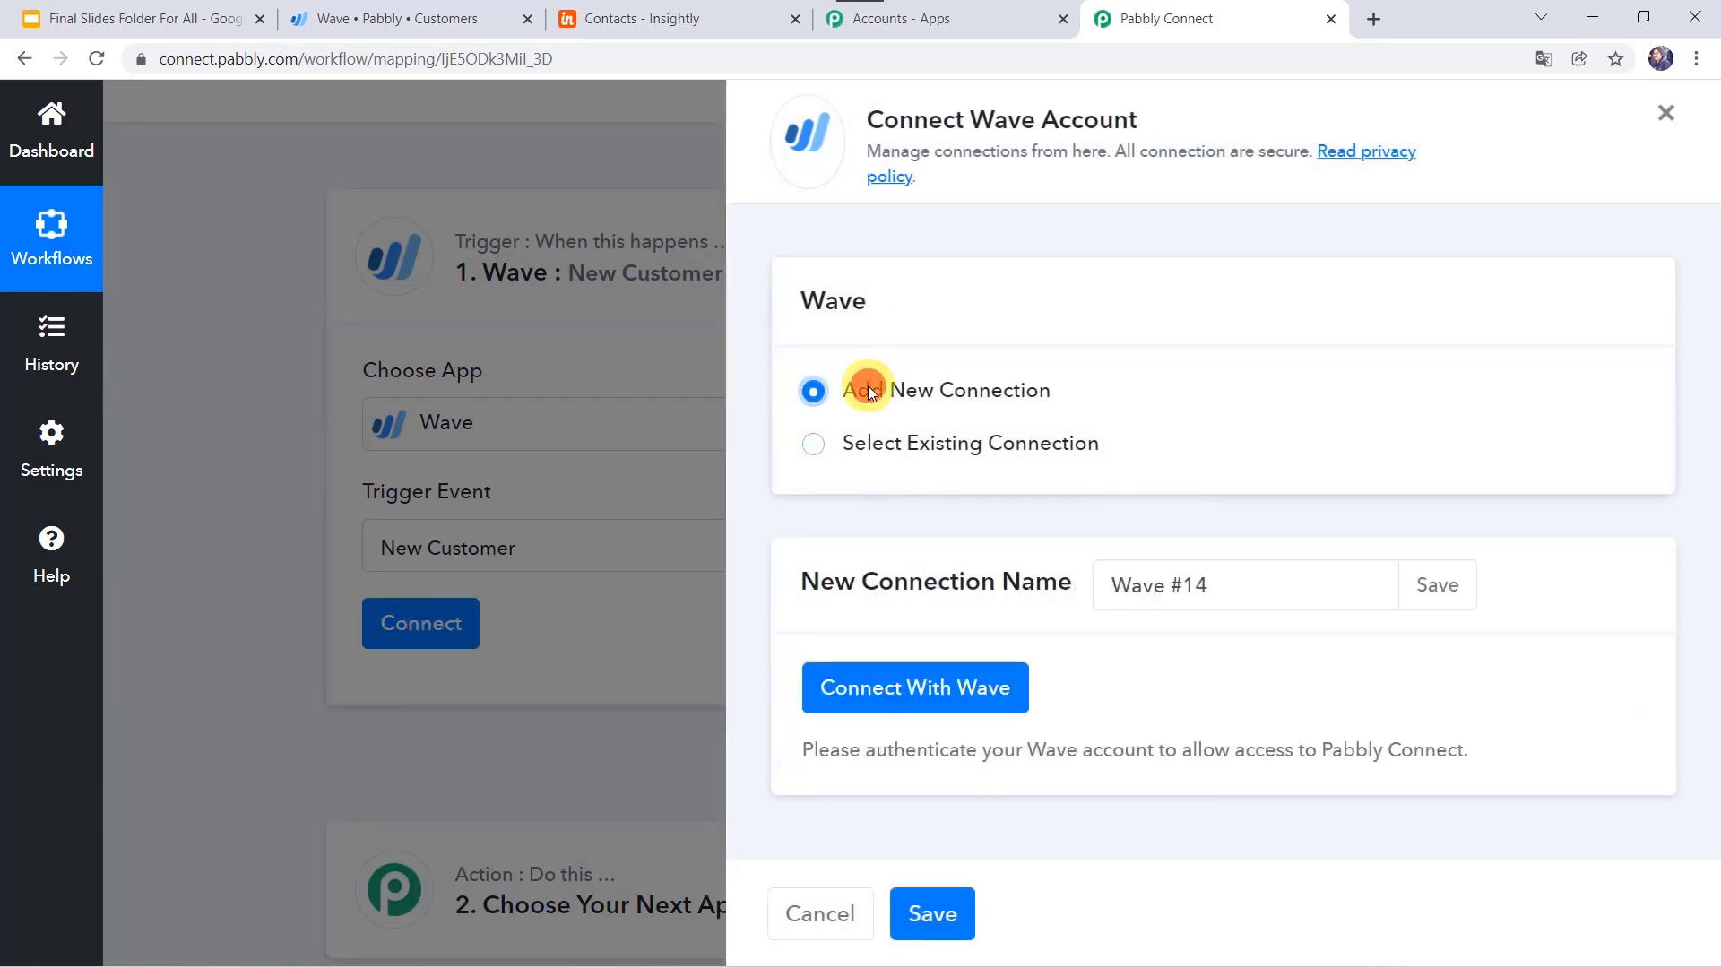
Step: Connect with Wave and allow Pabbly Connect access to the Wave account
click(947, 693)
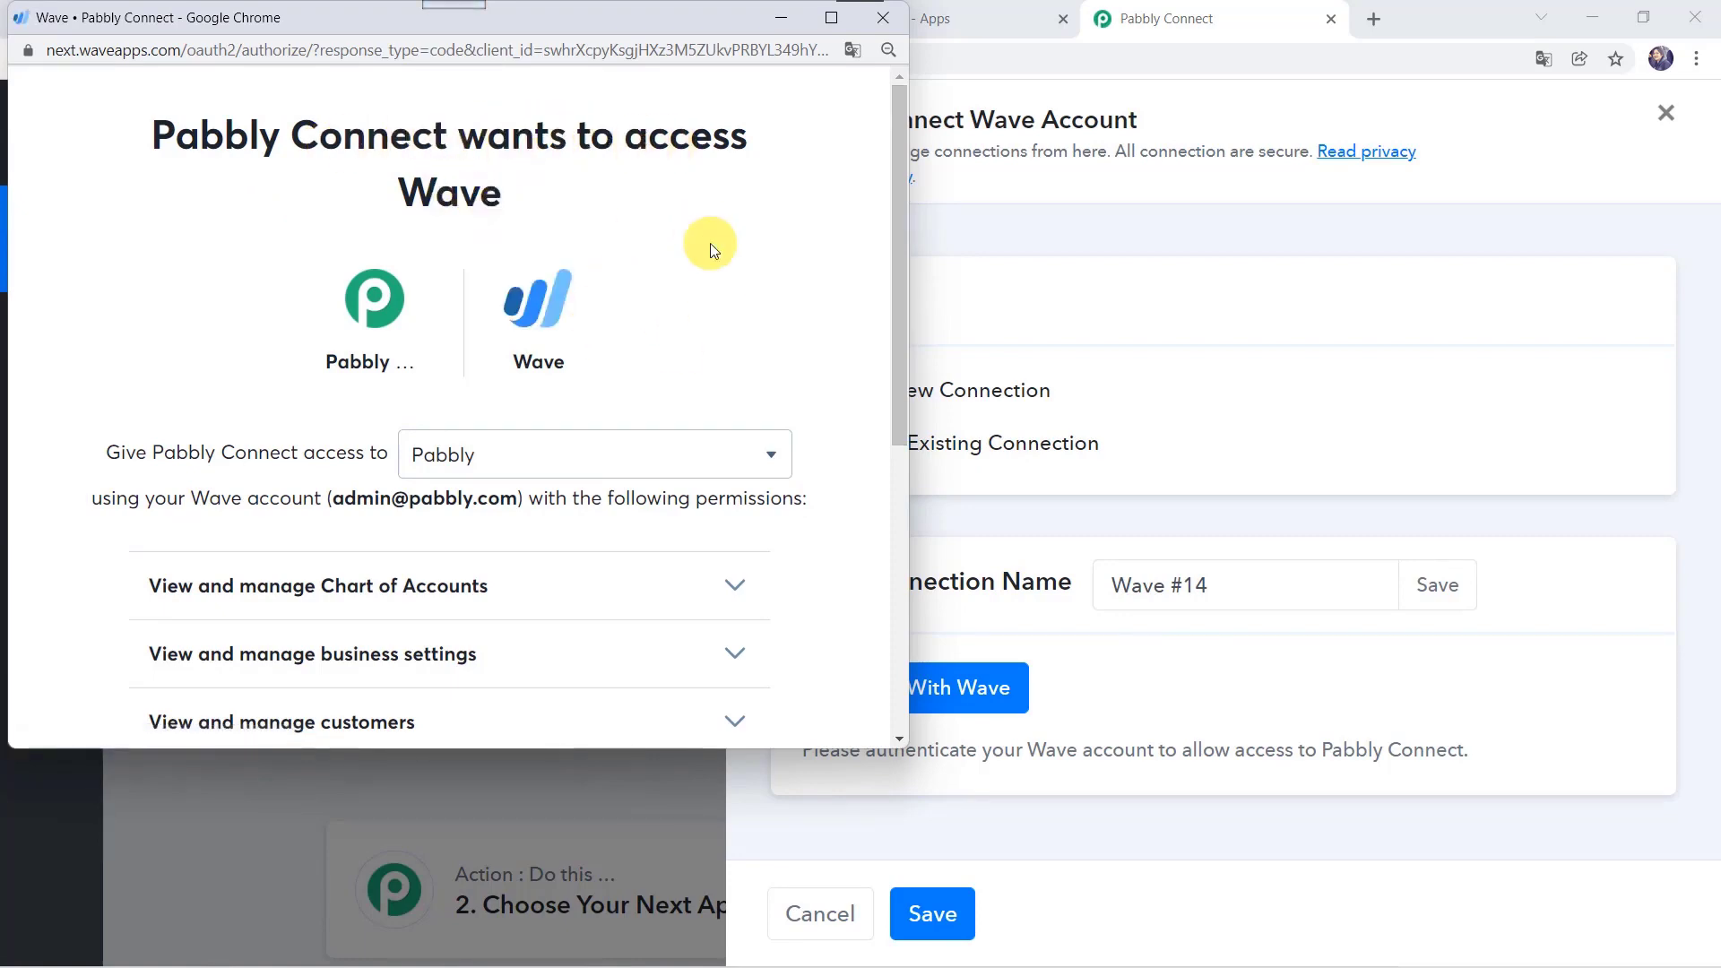
scroll(710, 244, down, 5)
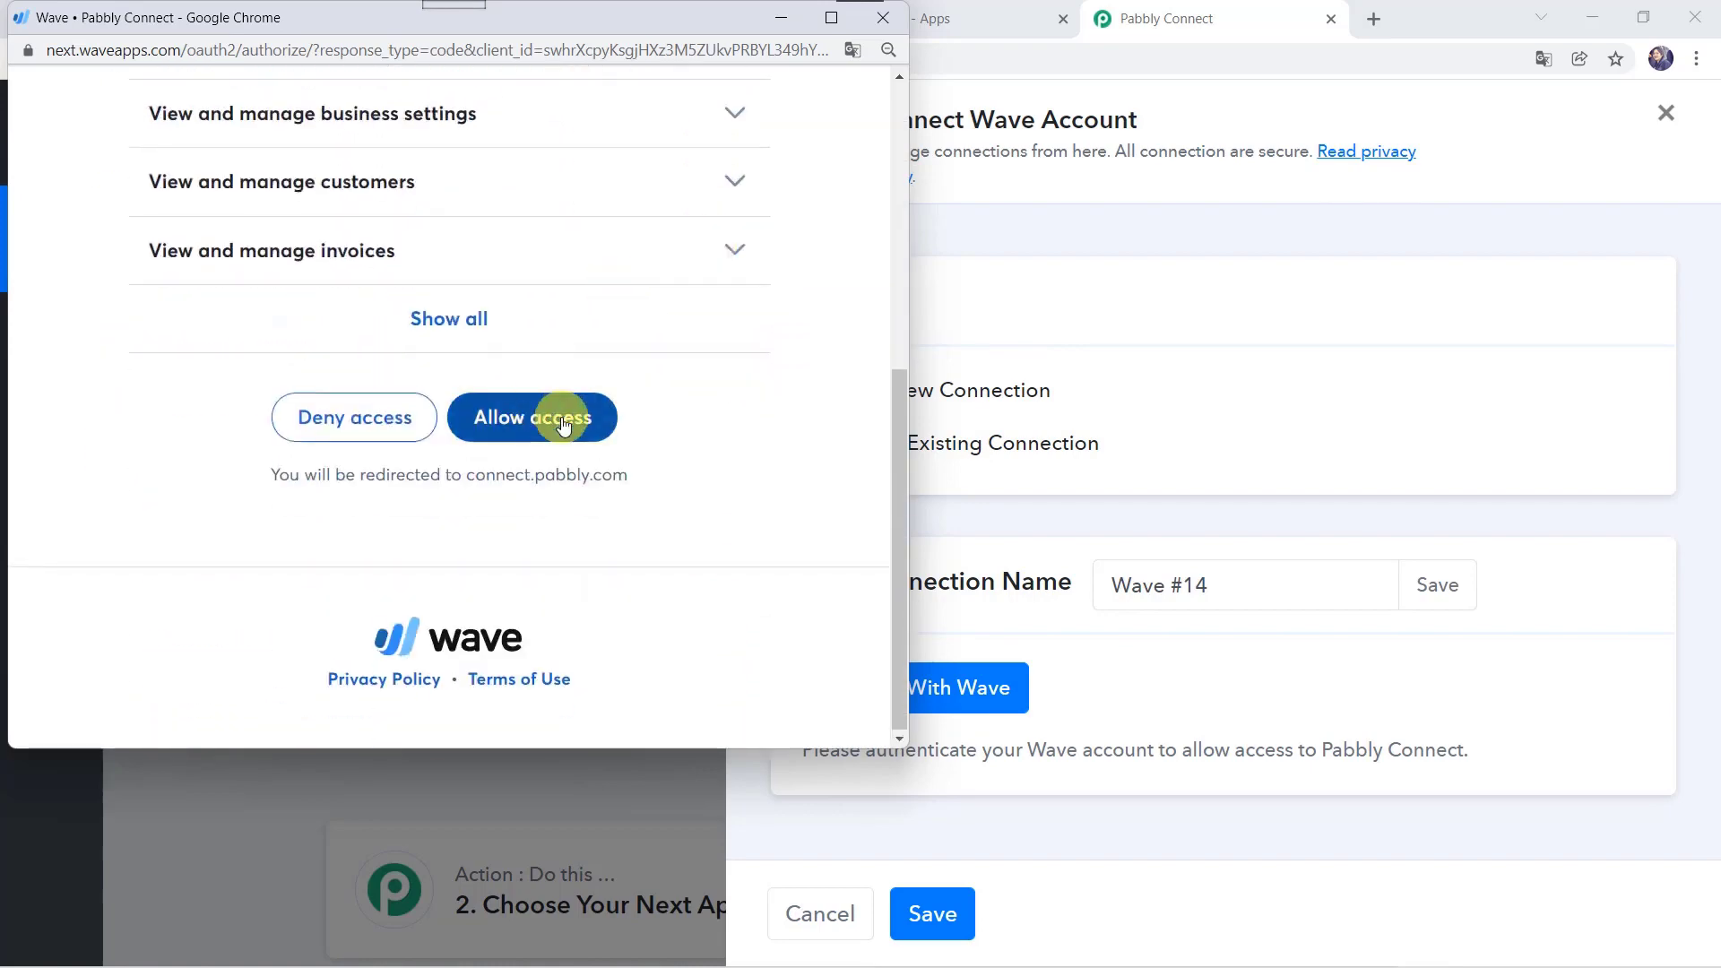
click(551, 429)
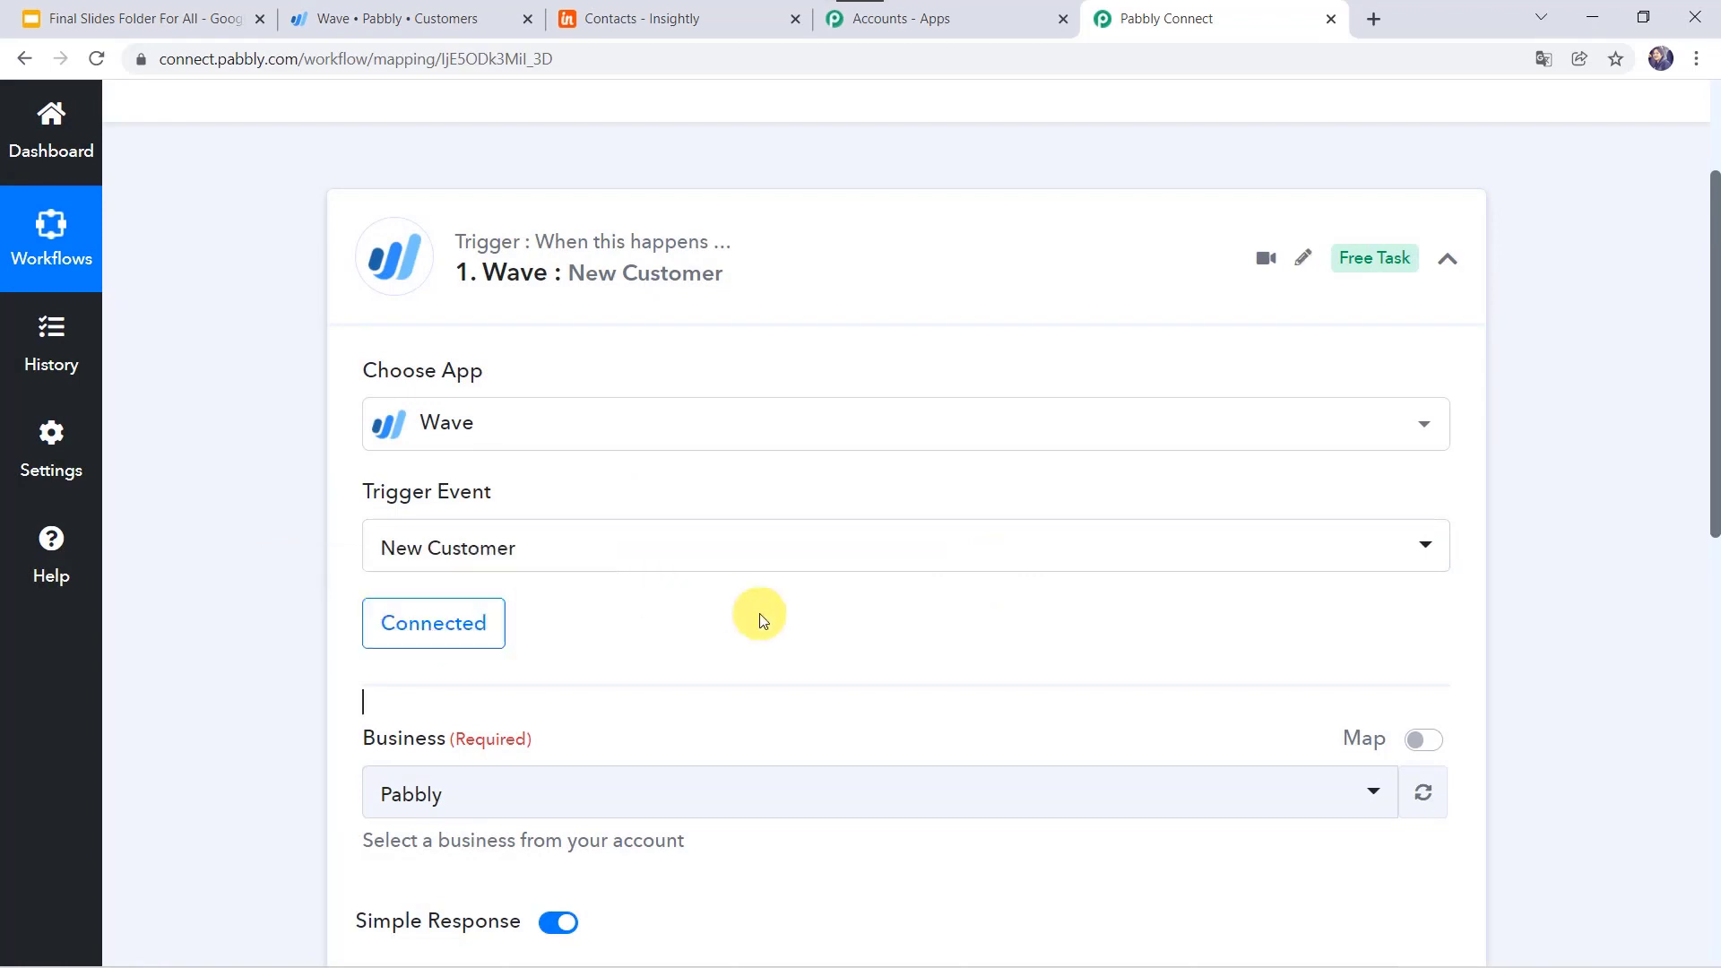
scroll(758, 617, down, 4)
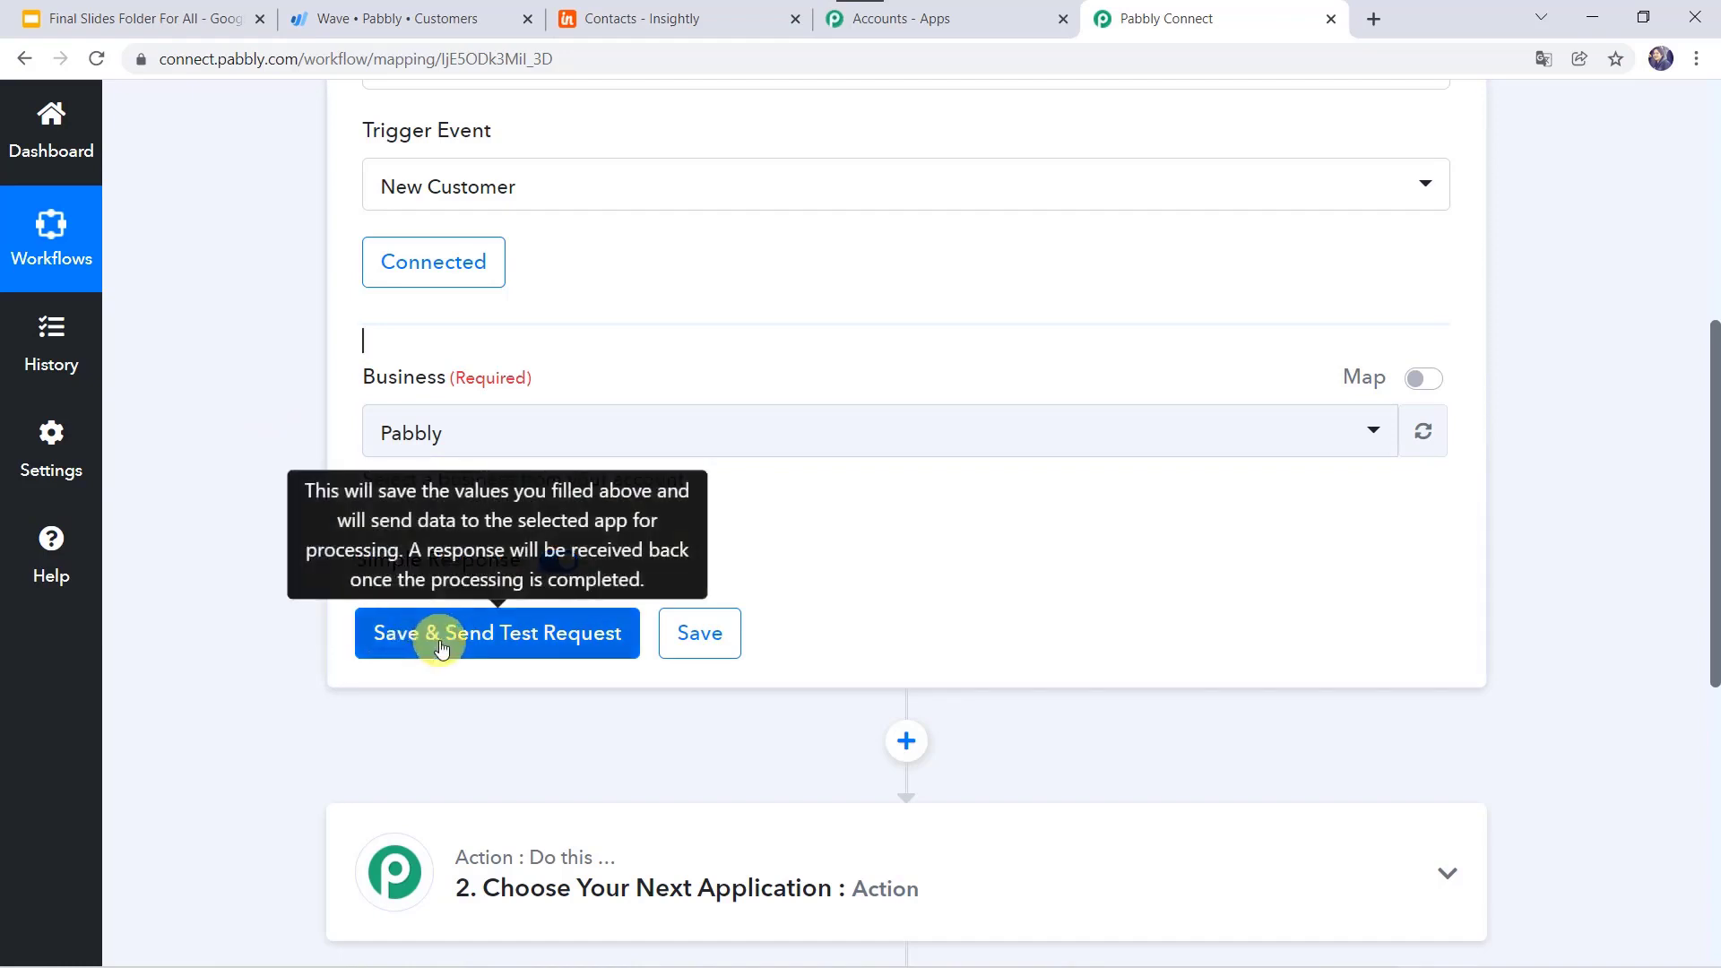
scroll(244, 446, up, 2)
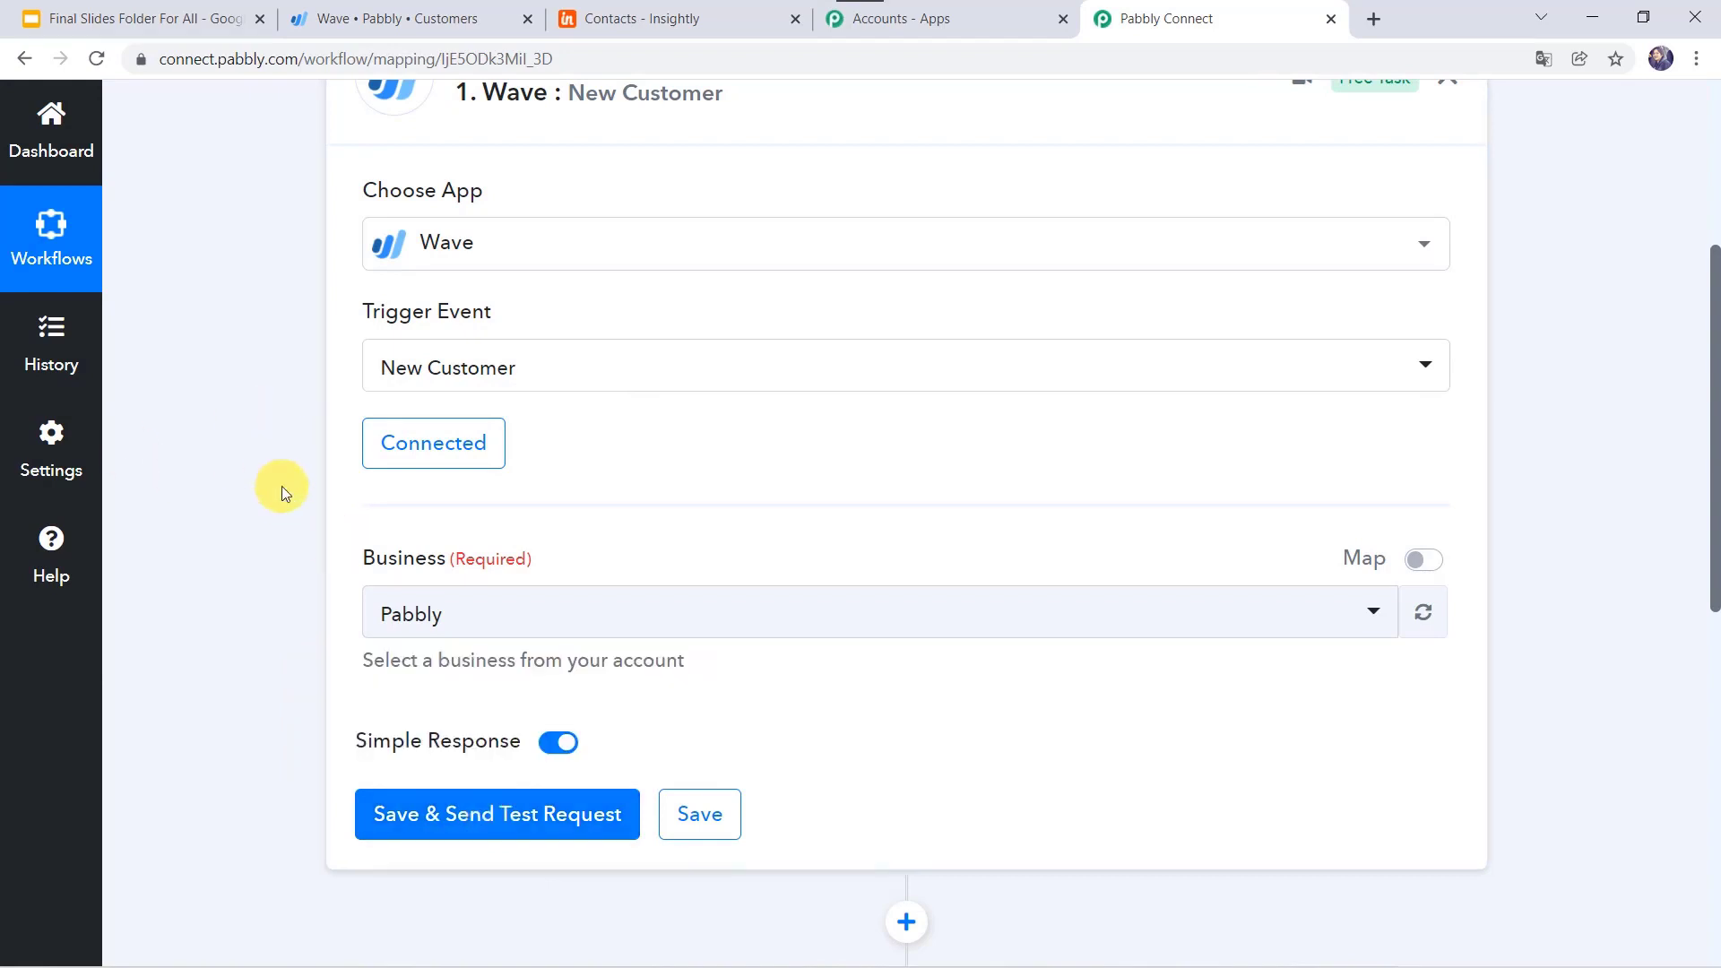
Step: Start a new Wave customer and enter the customer name, email address and phone number
click(450, 15)
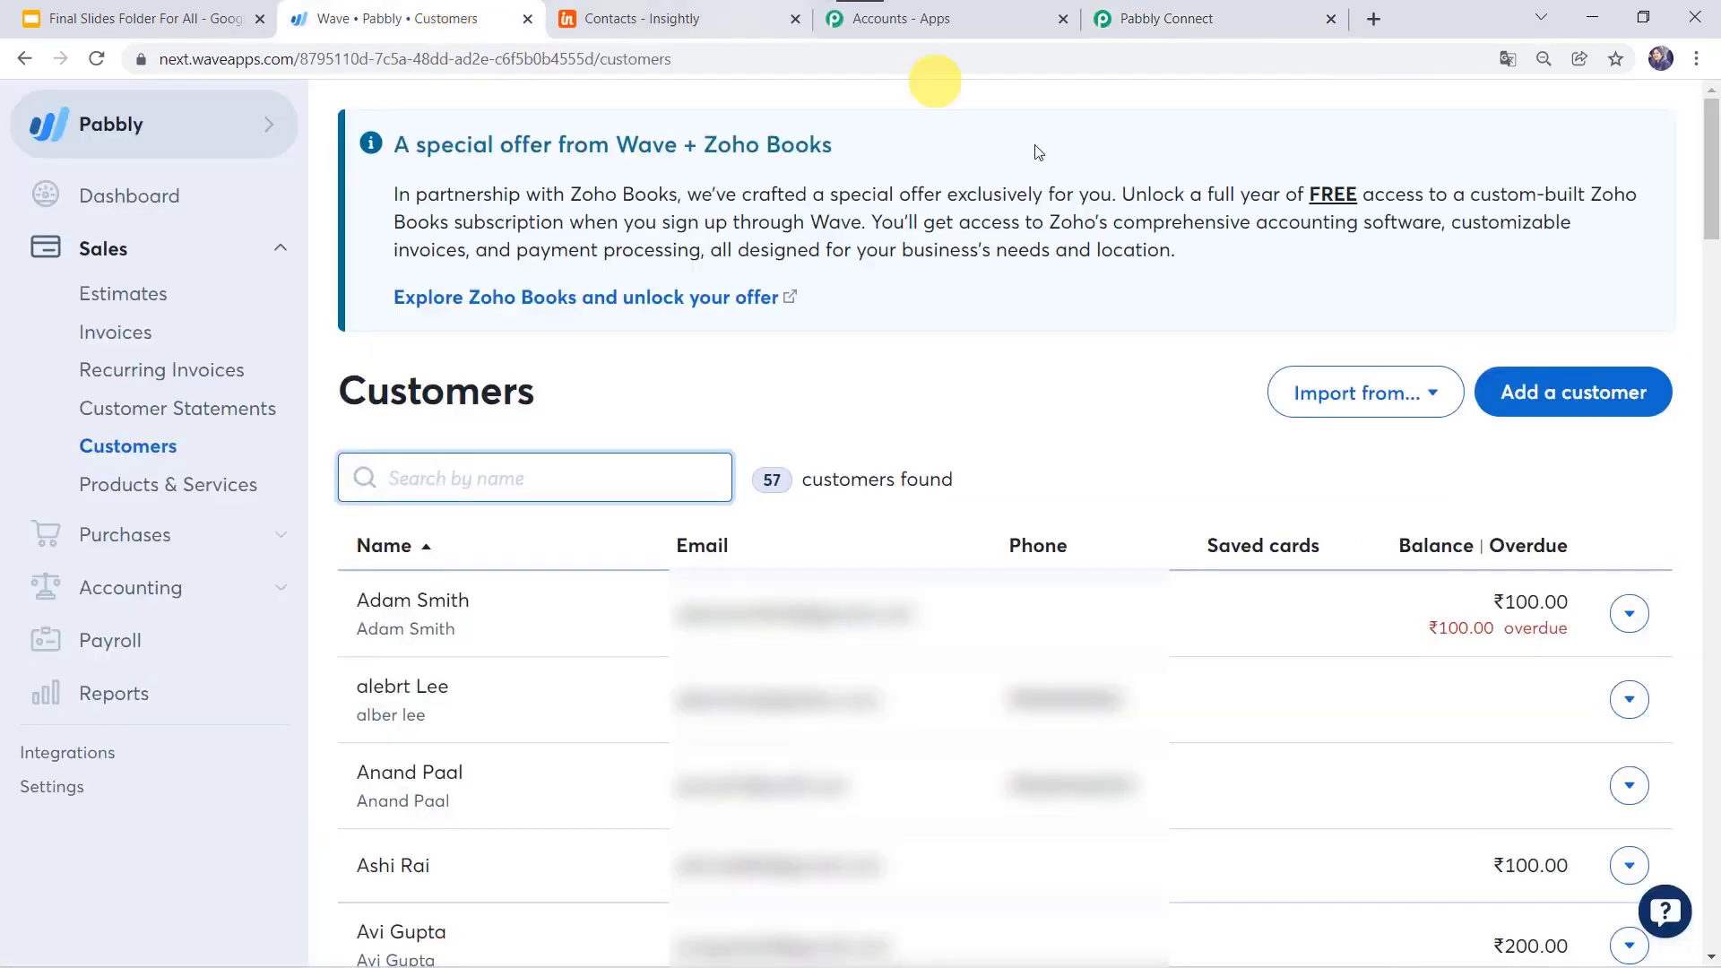
click(1535, 399)
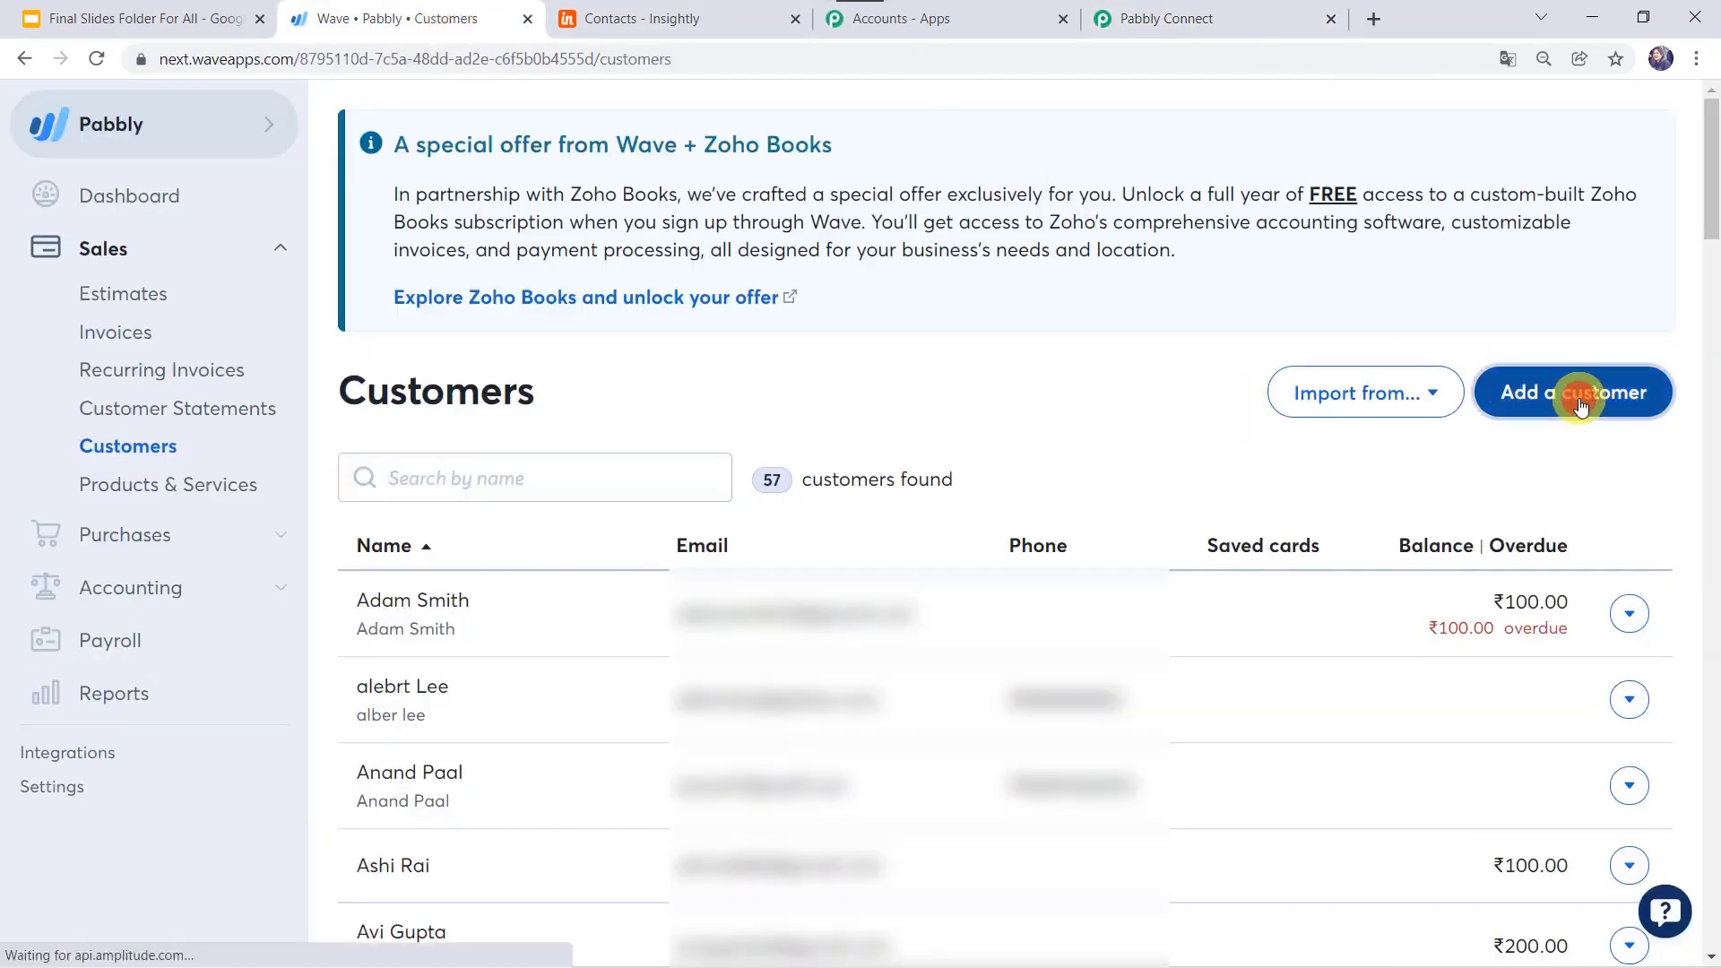
scroll(929, 515, down, 2)
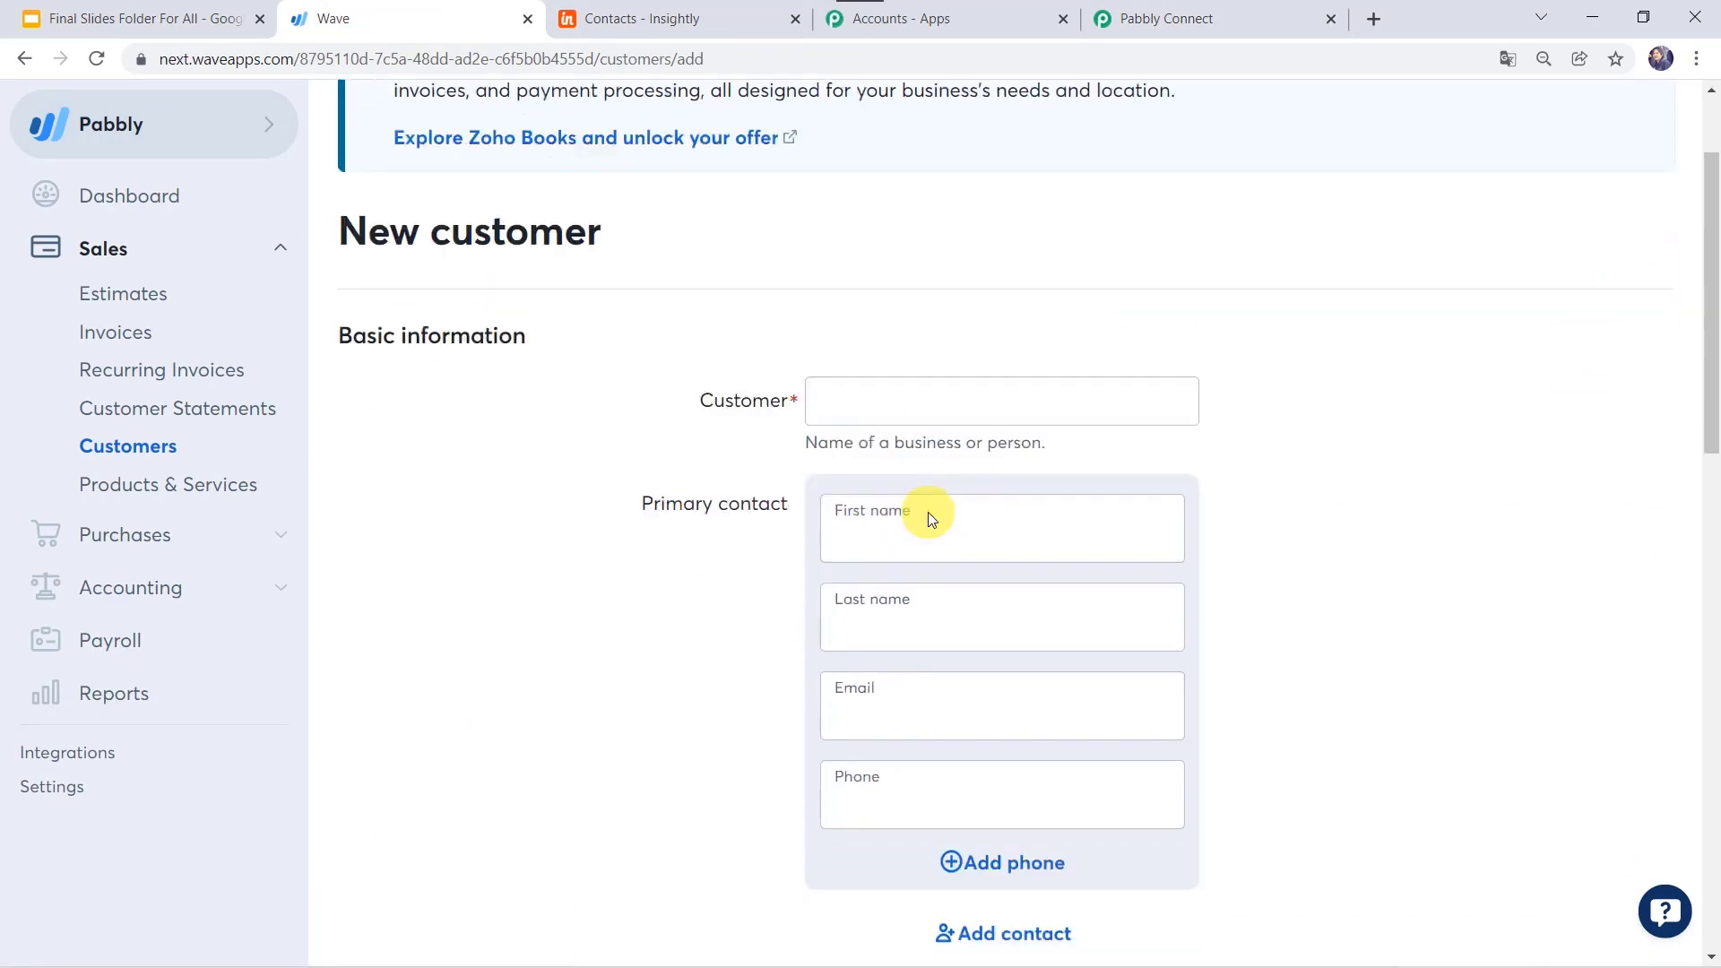
click(890, 347)
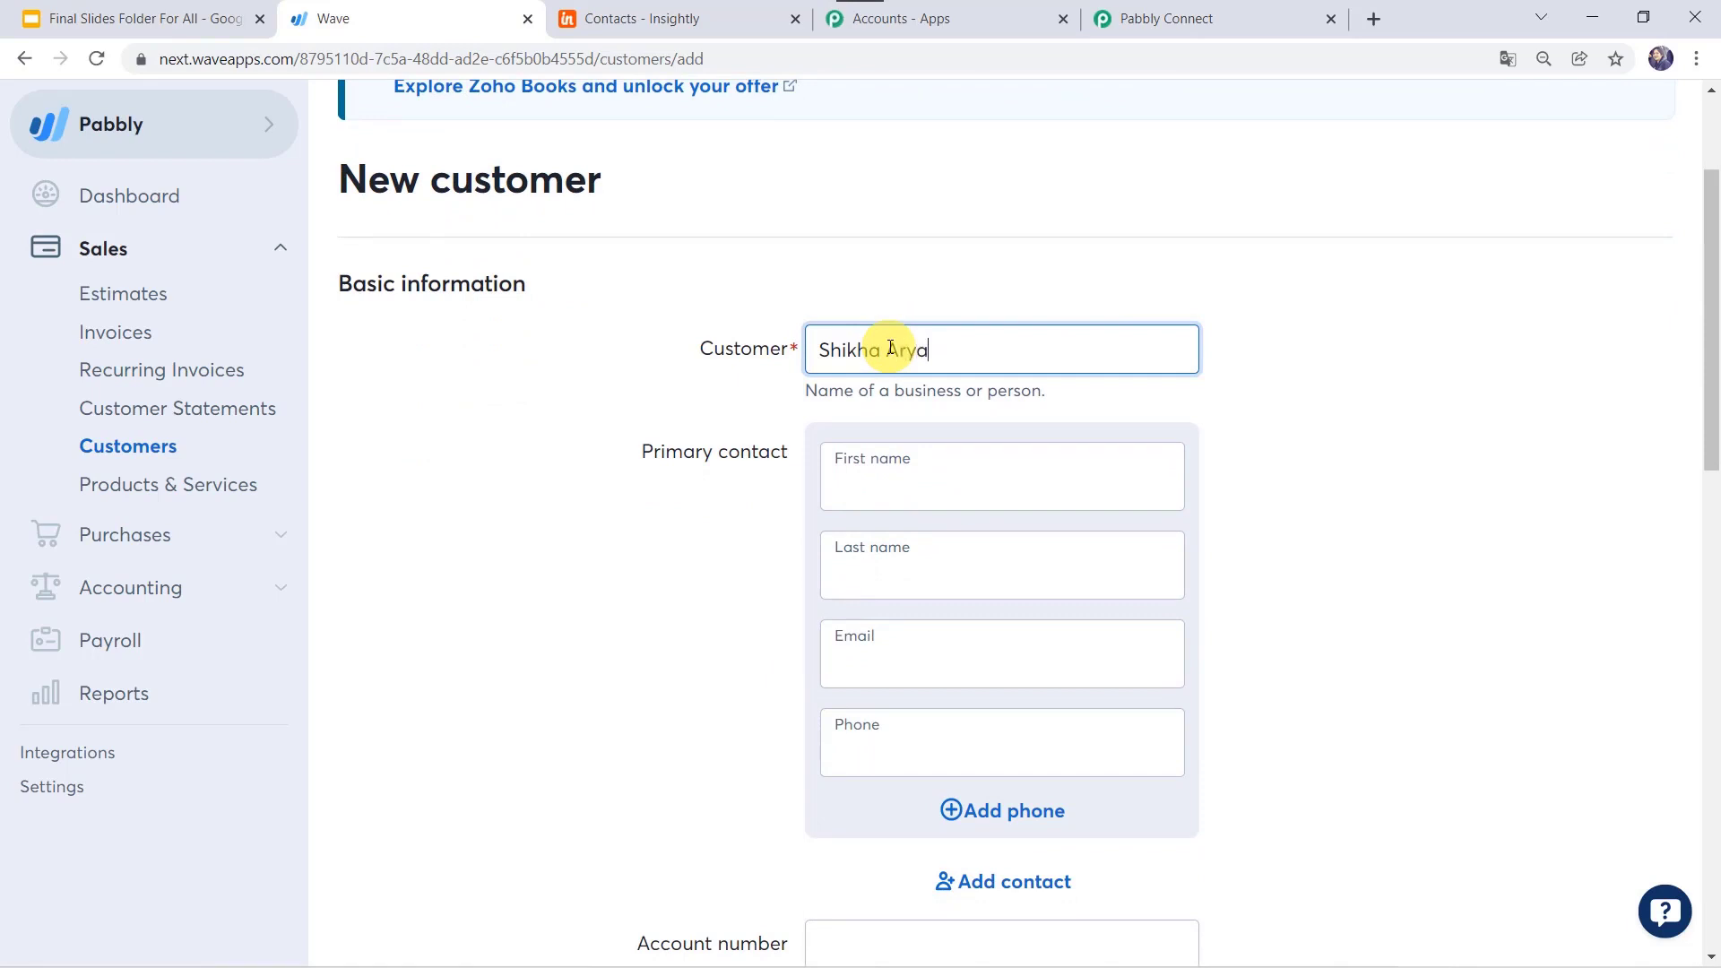
key(Tab)
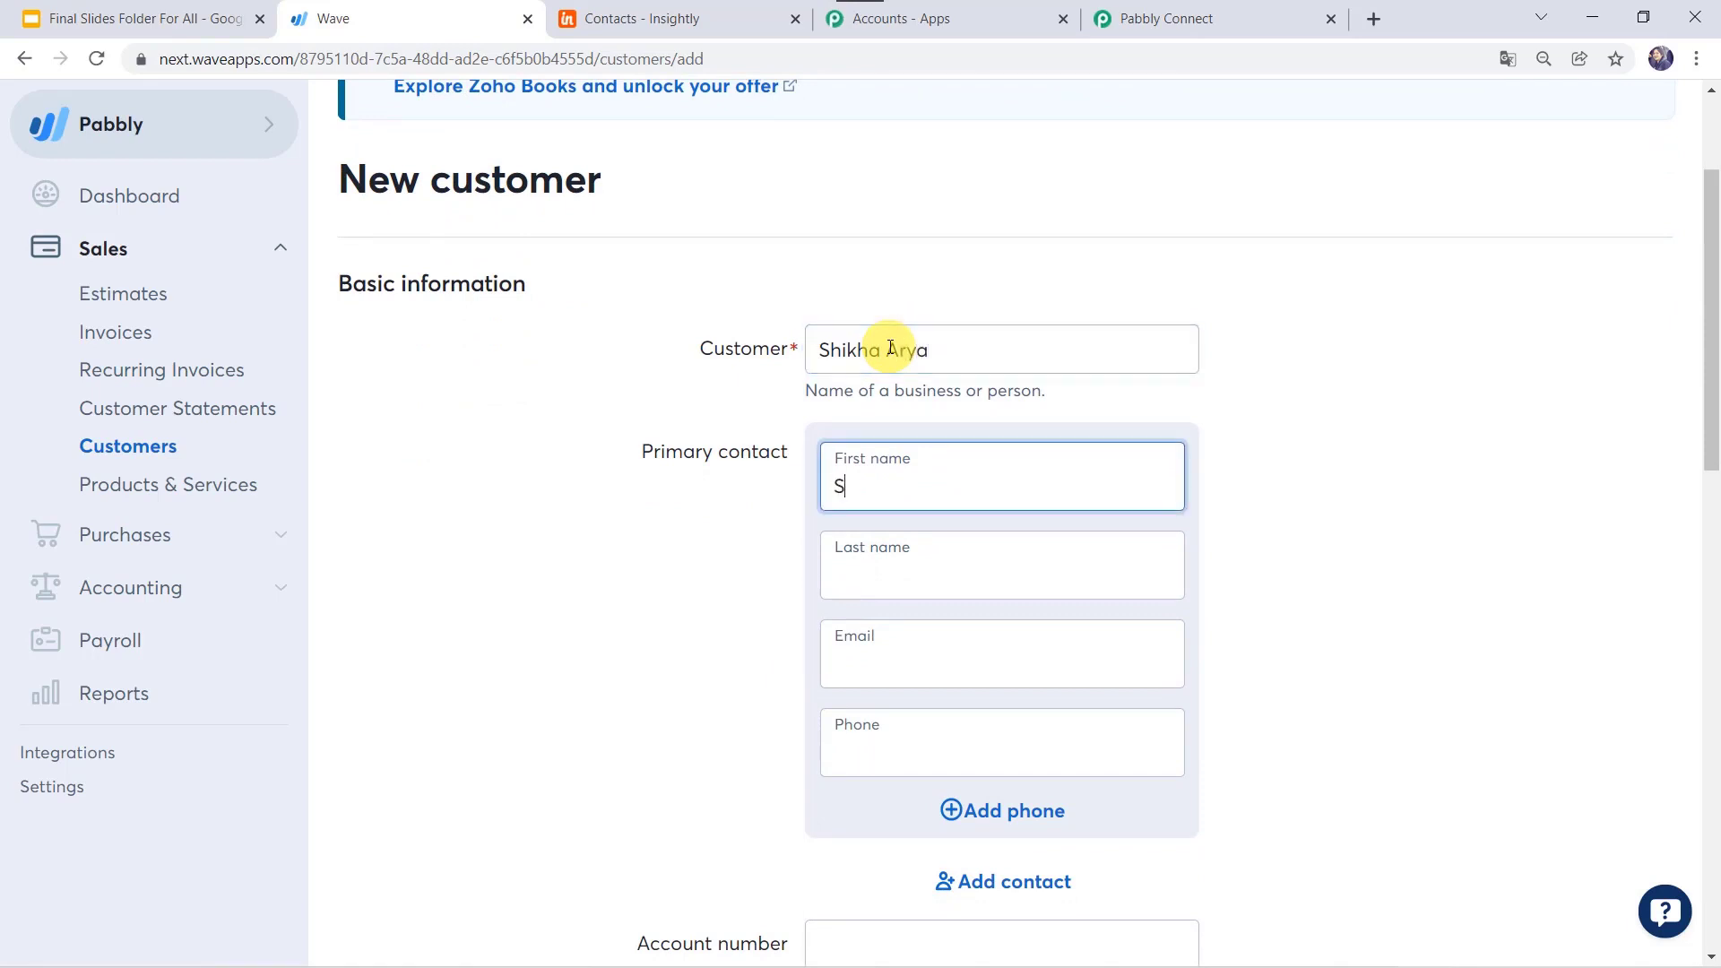
key(Tab)
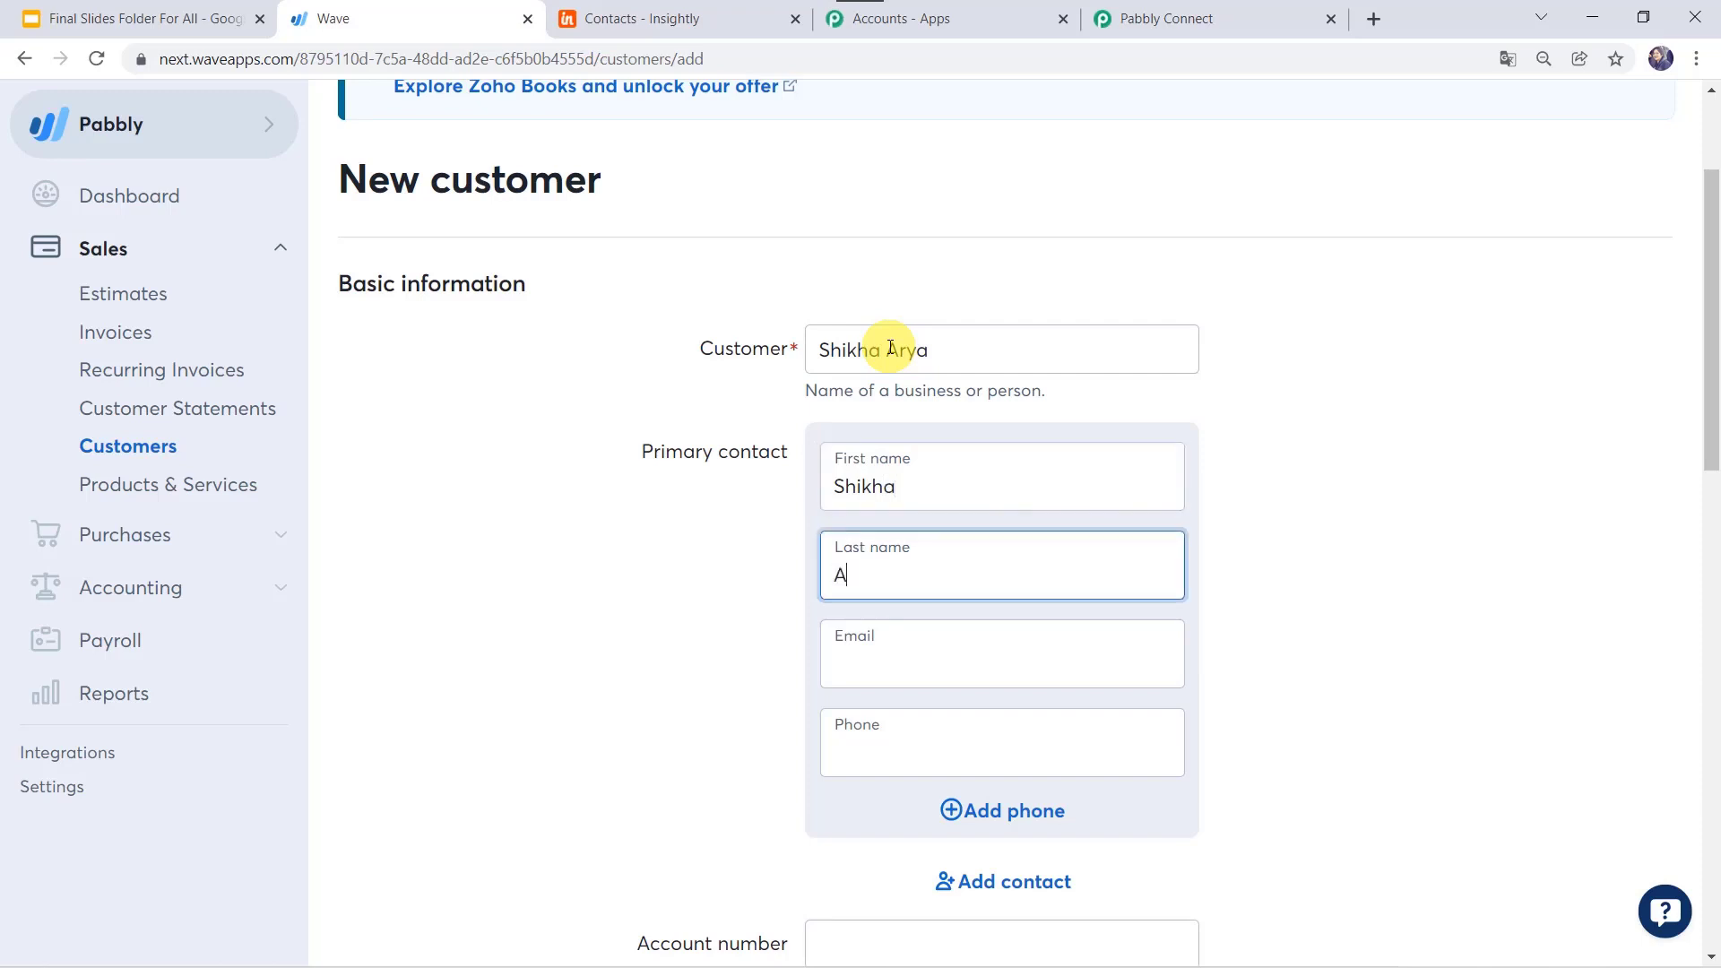
key(Tab)
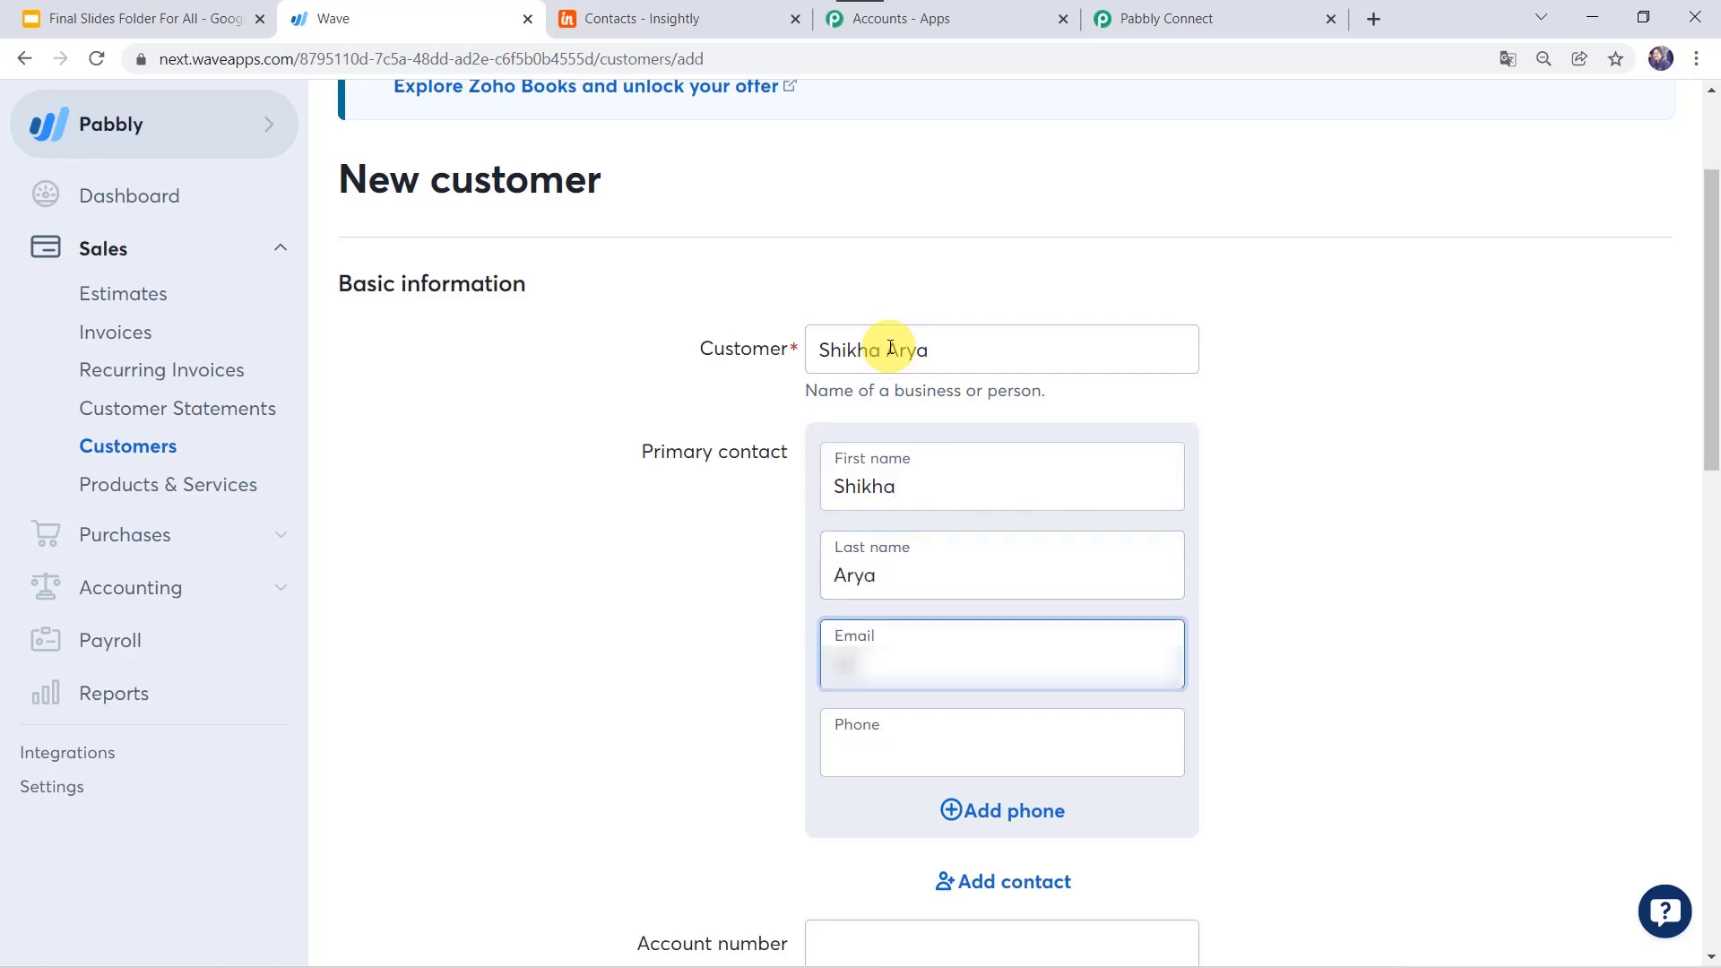
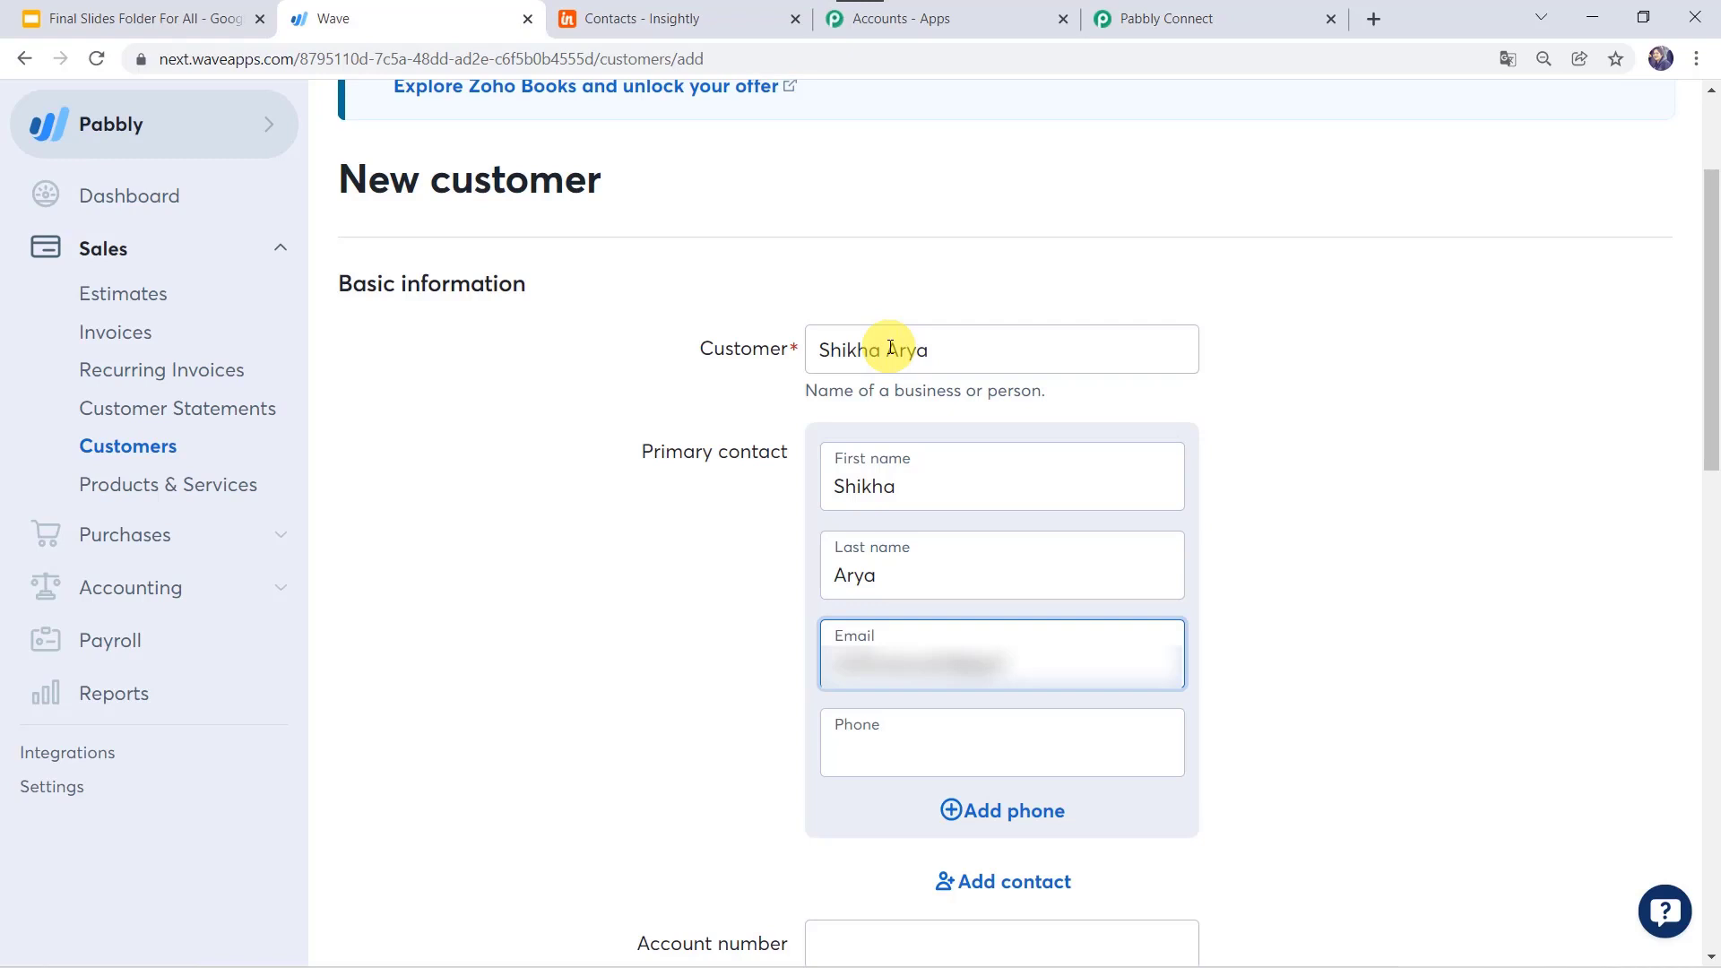
key(Tab)
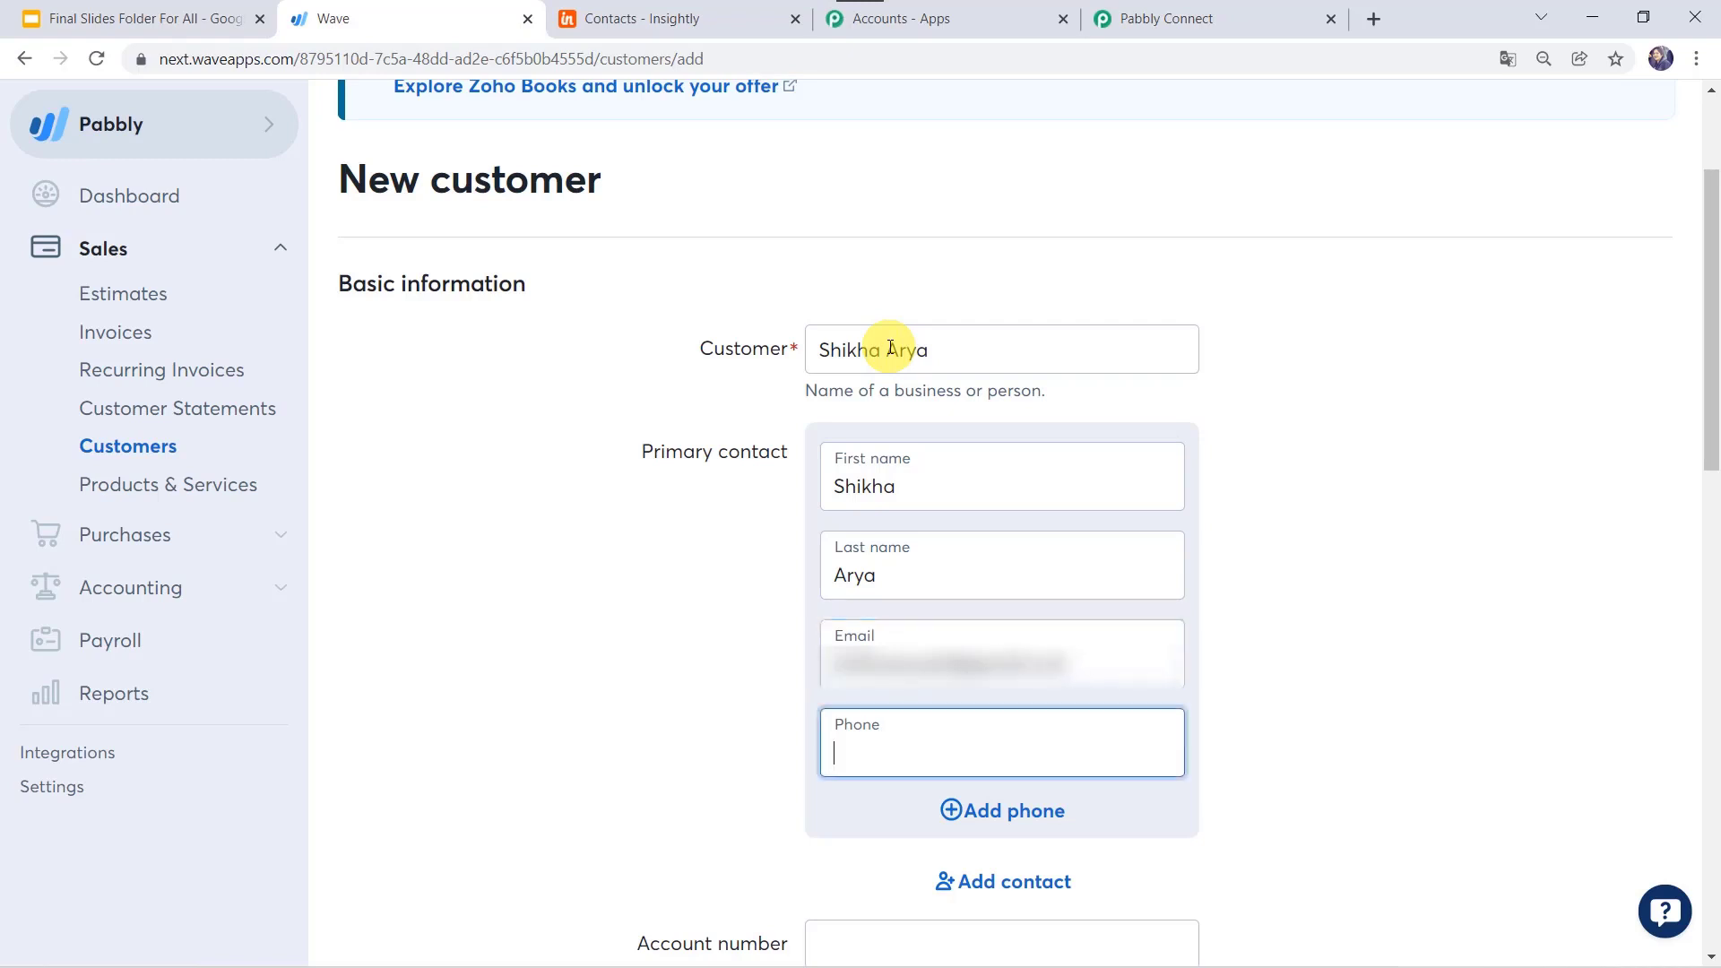
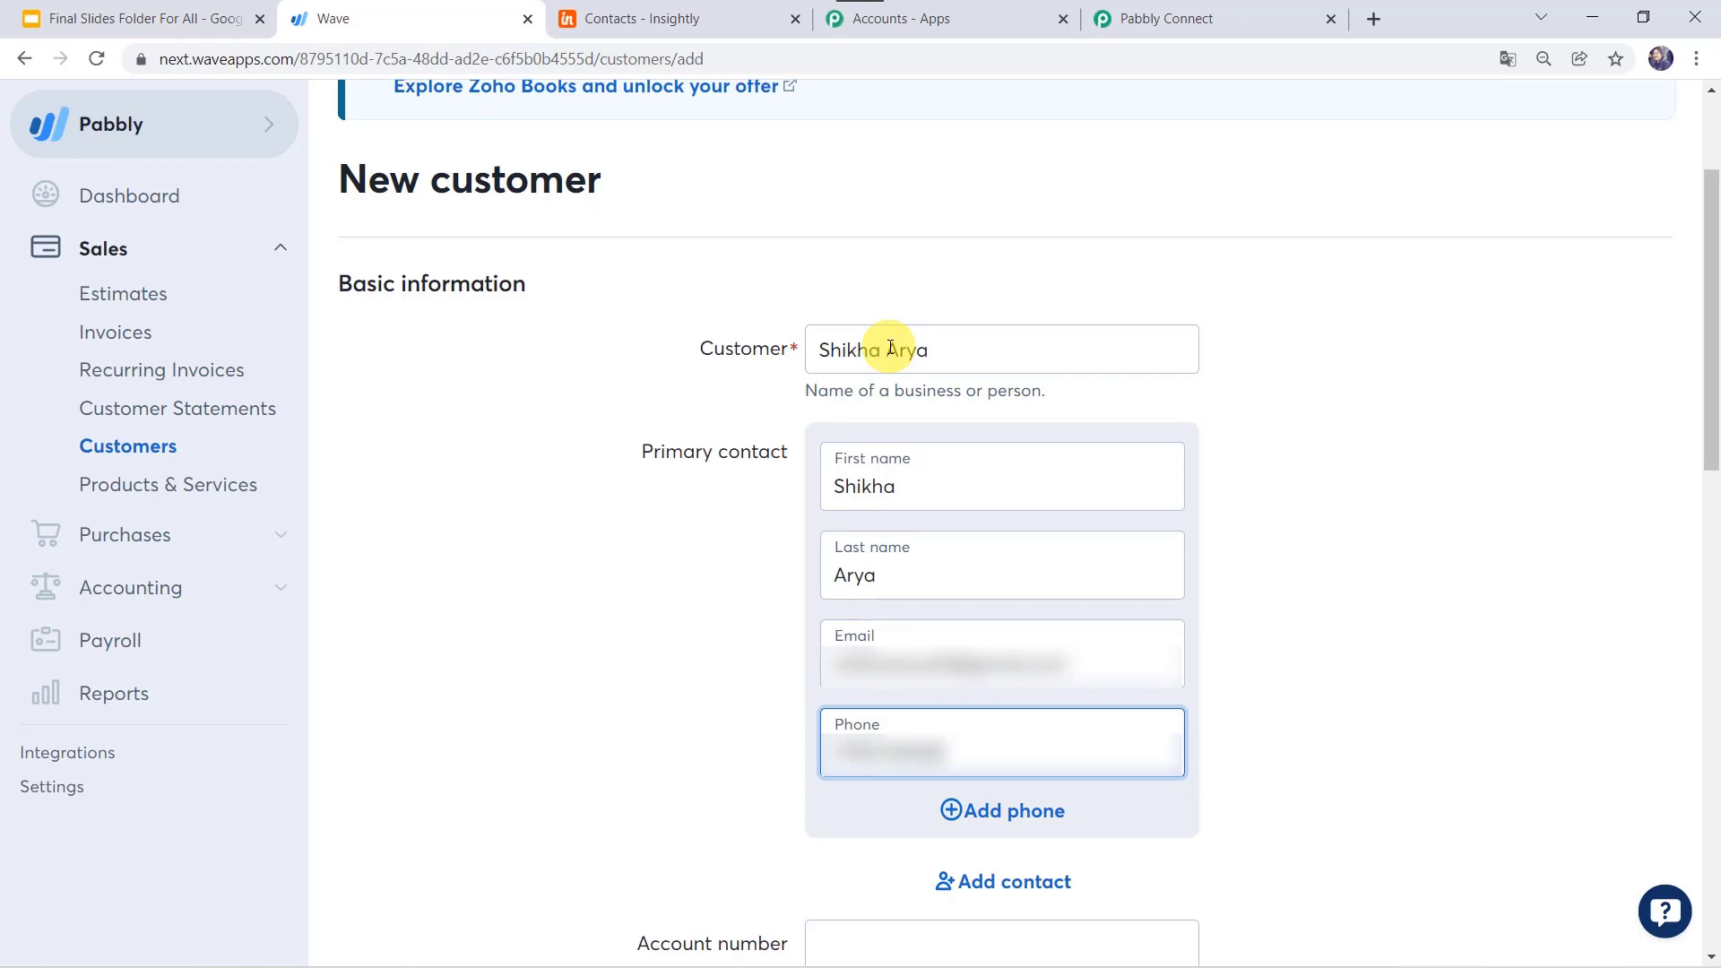
scroll(890, 348, down, 5)
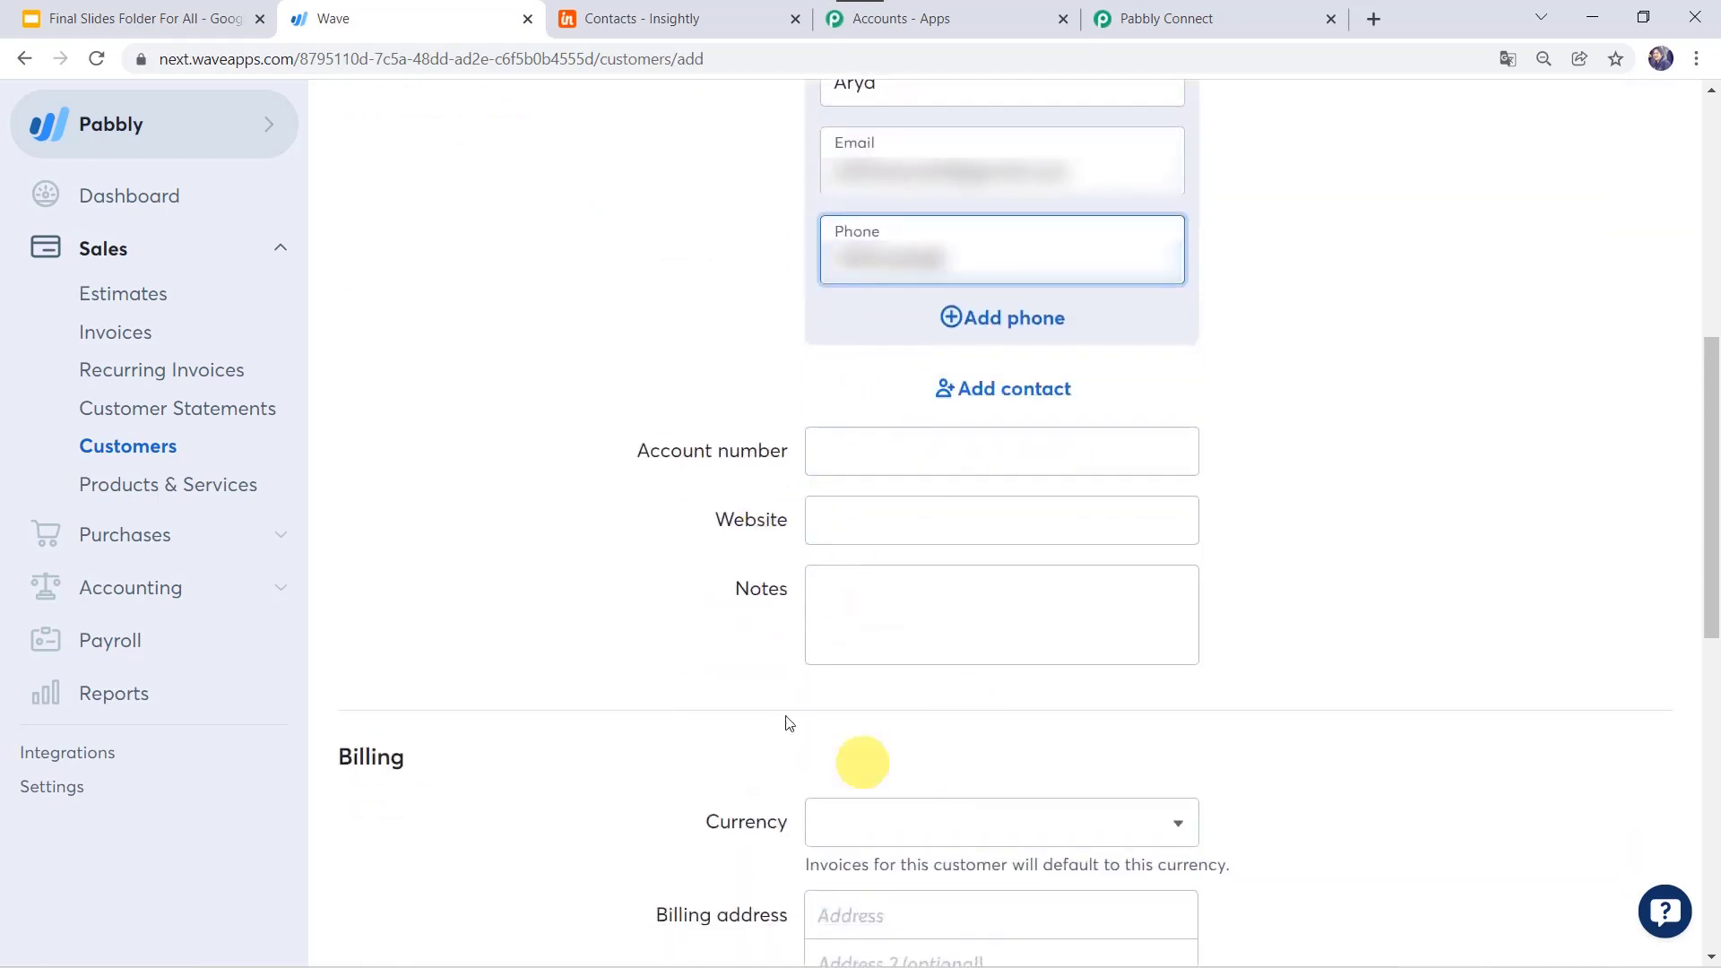
scroll(903, 570, down, 5)
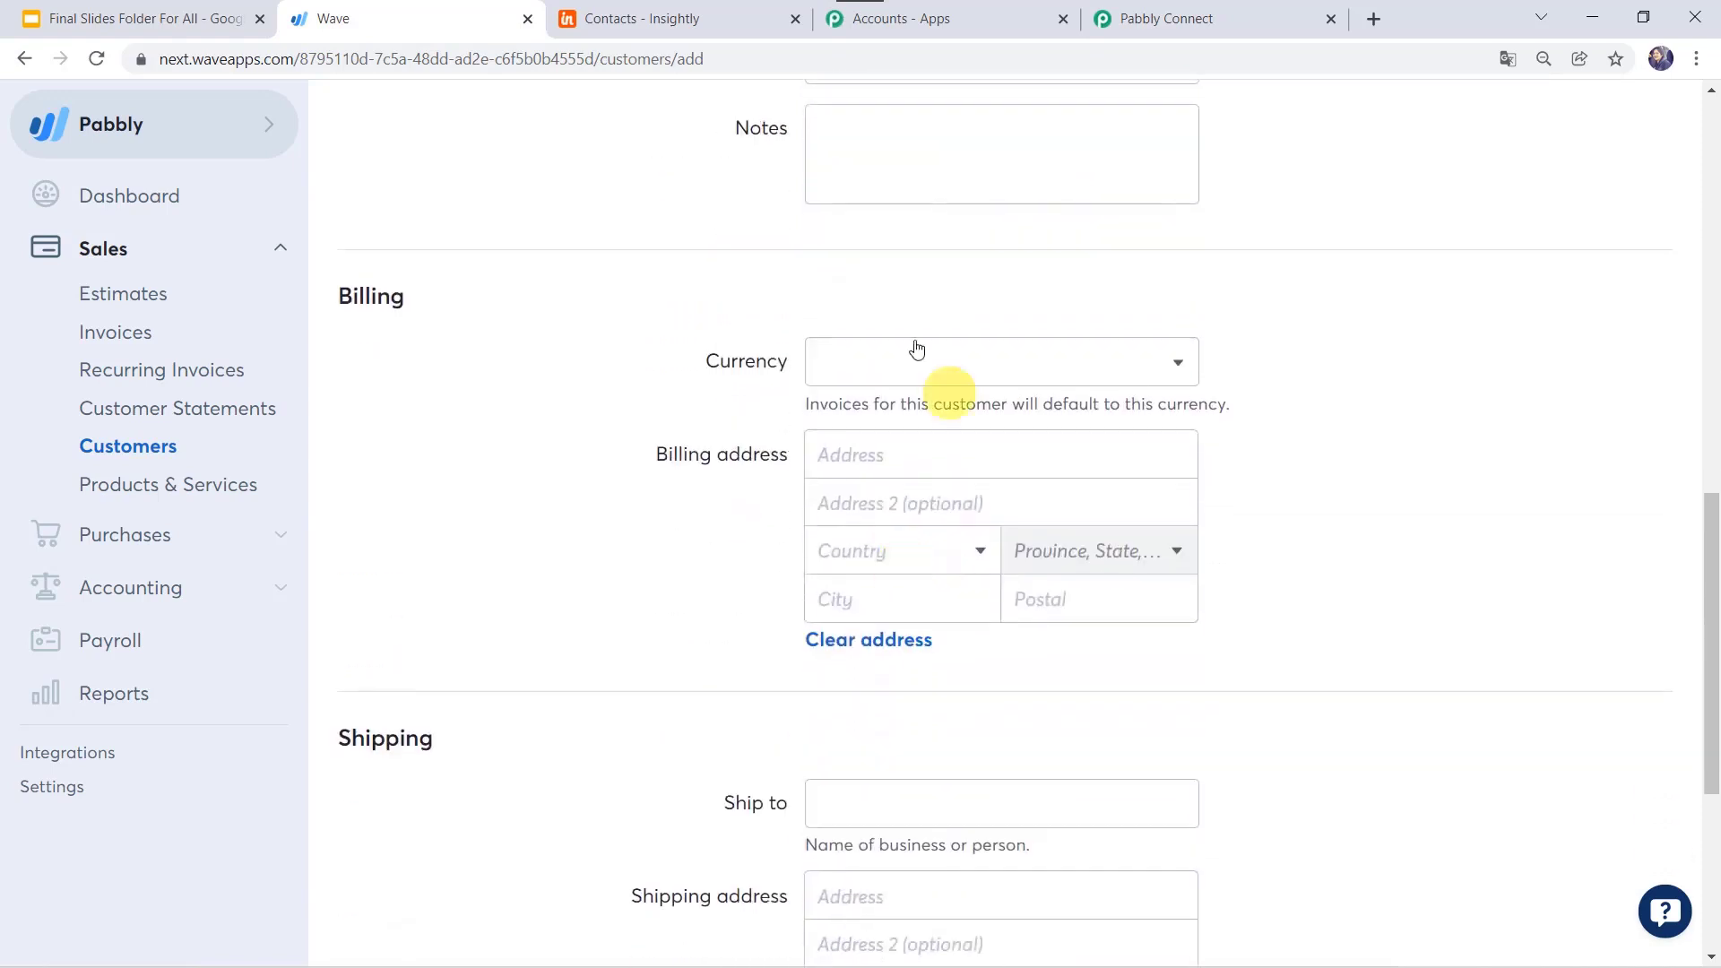
Step: Set currency to Indian rupee and the billing address with country India, state Madhya Pradesh
click(945, 381)
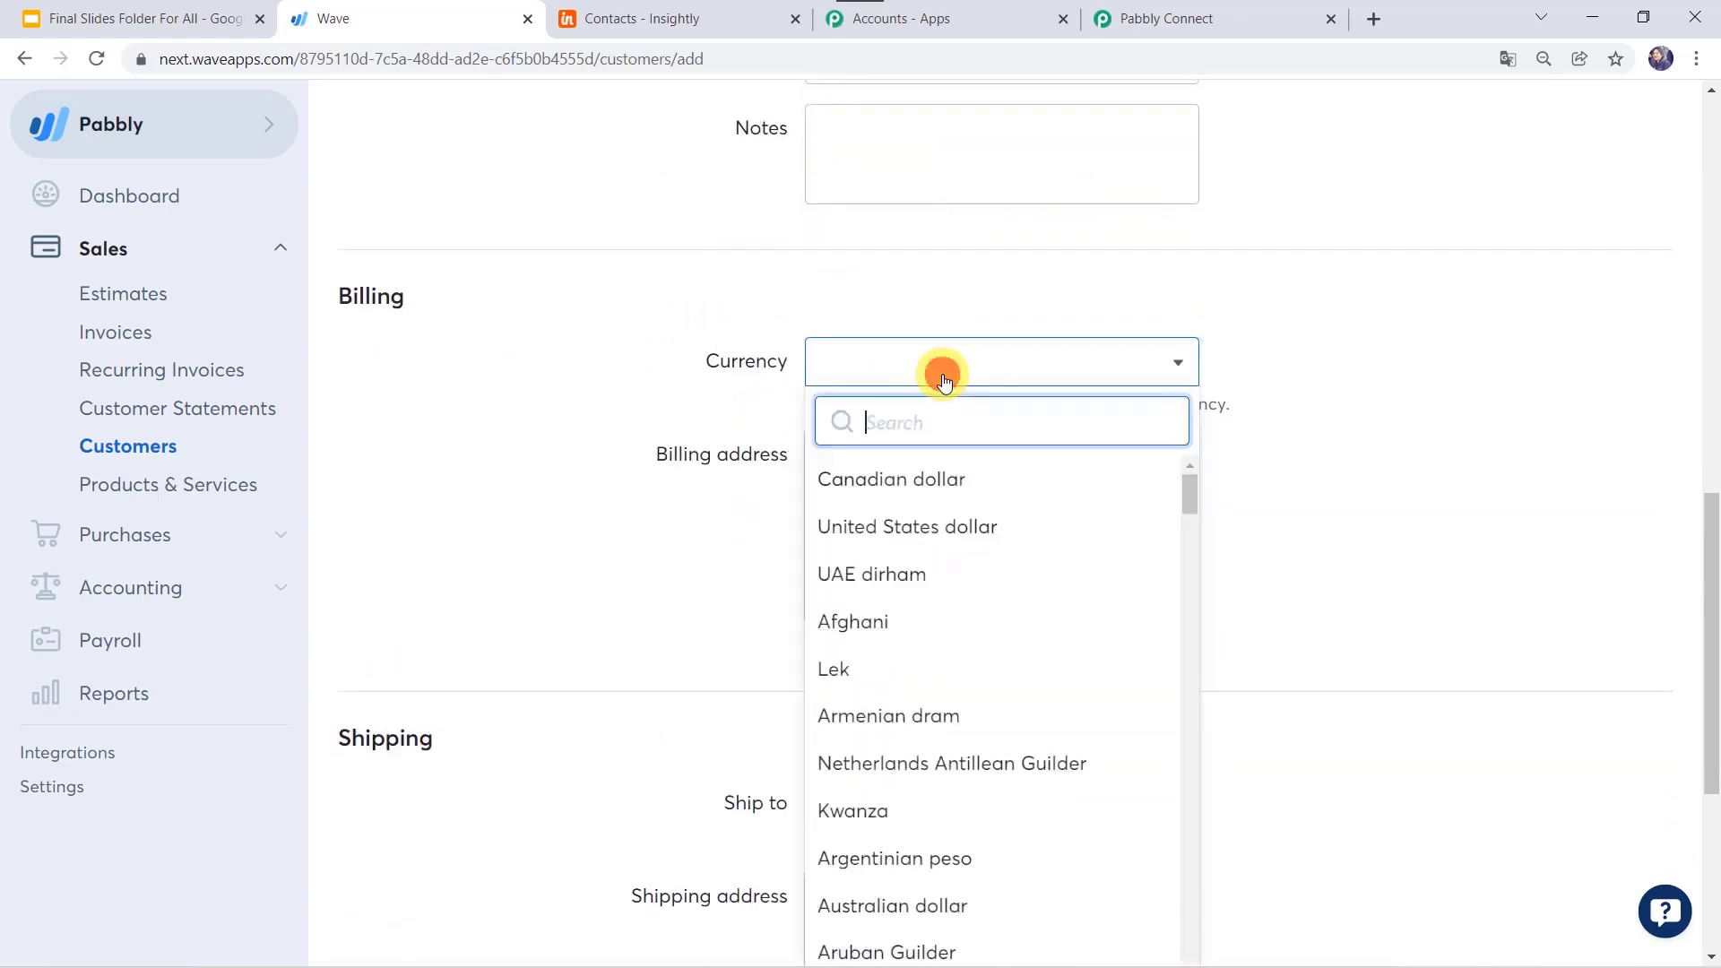
text(indi)
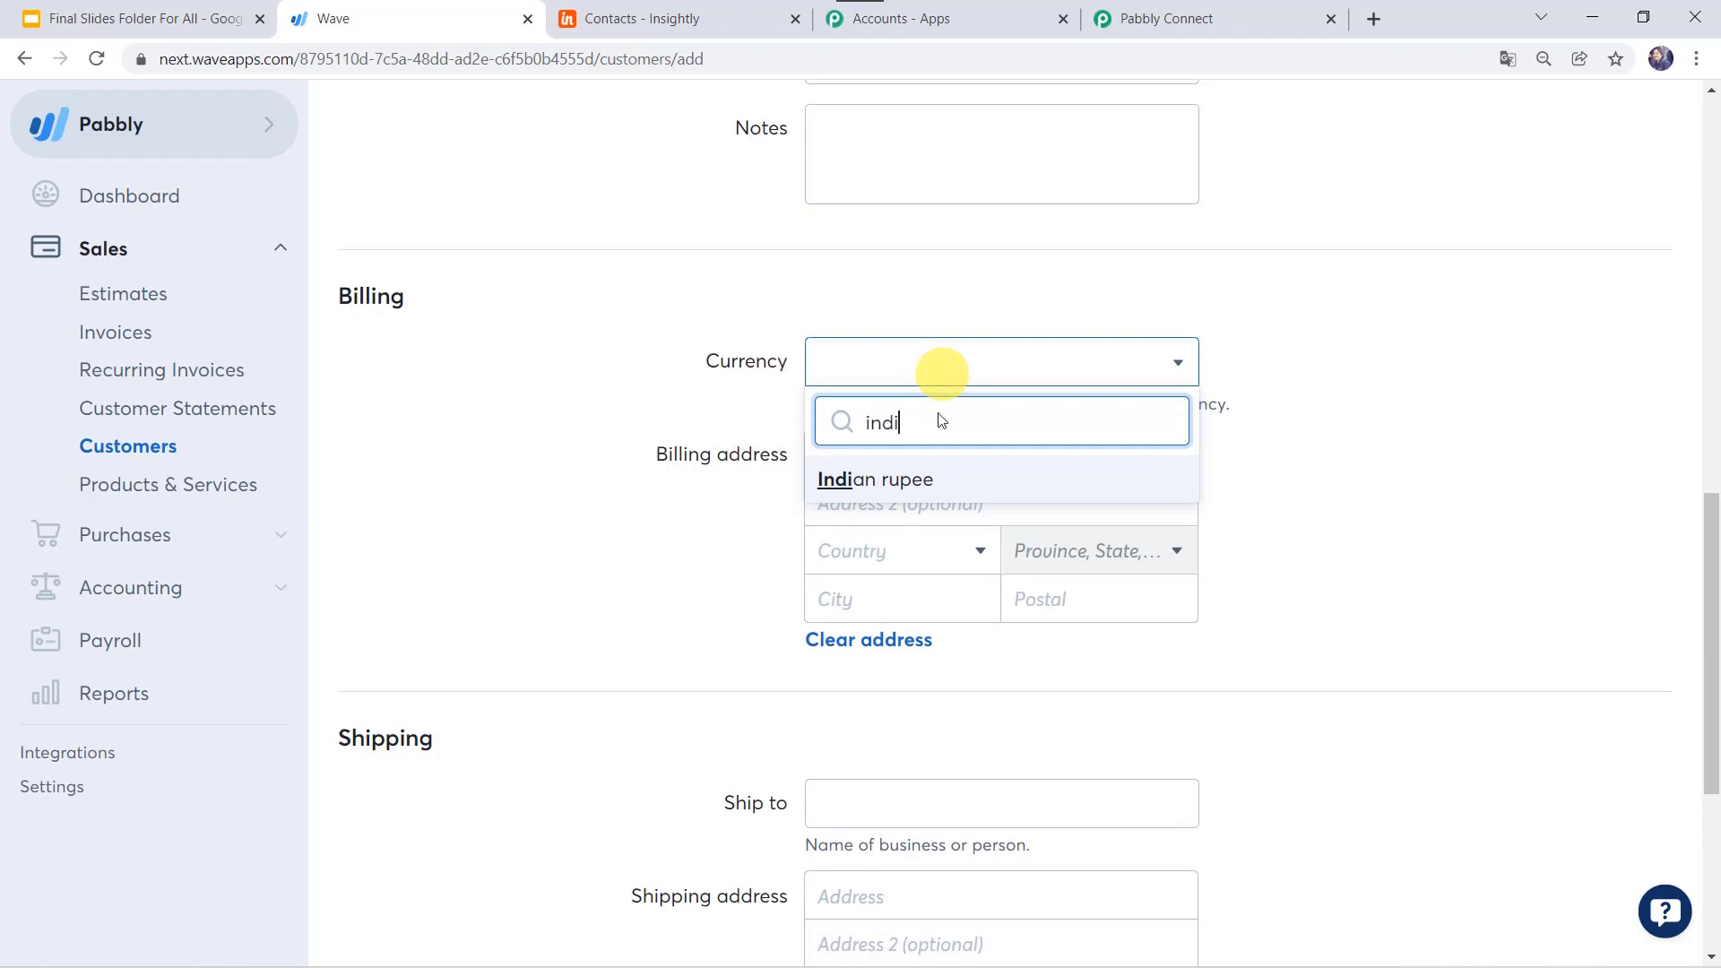
click(921, 477)
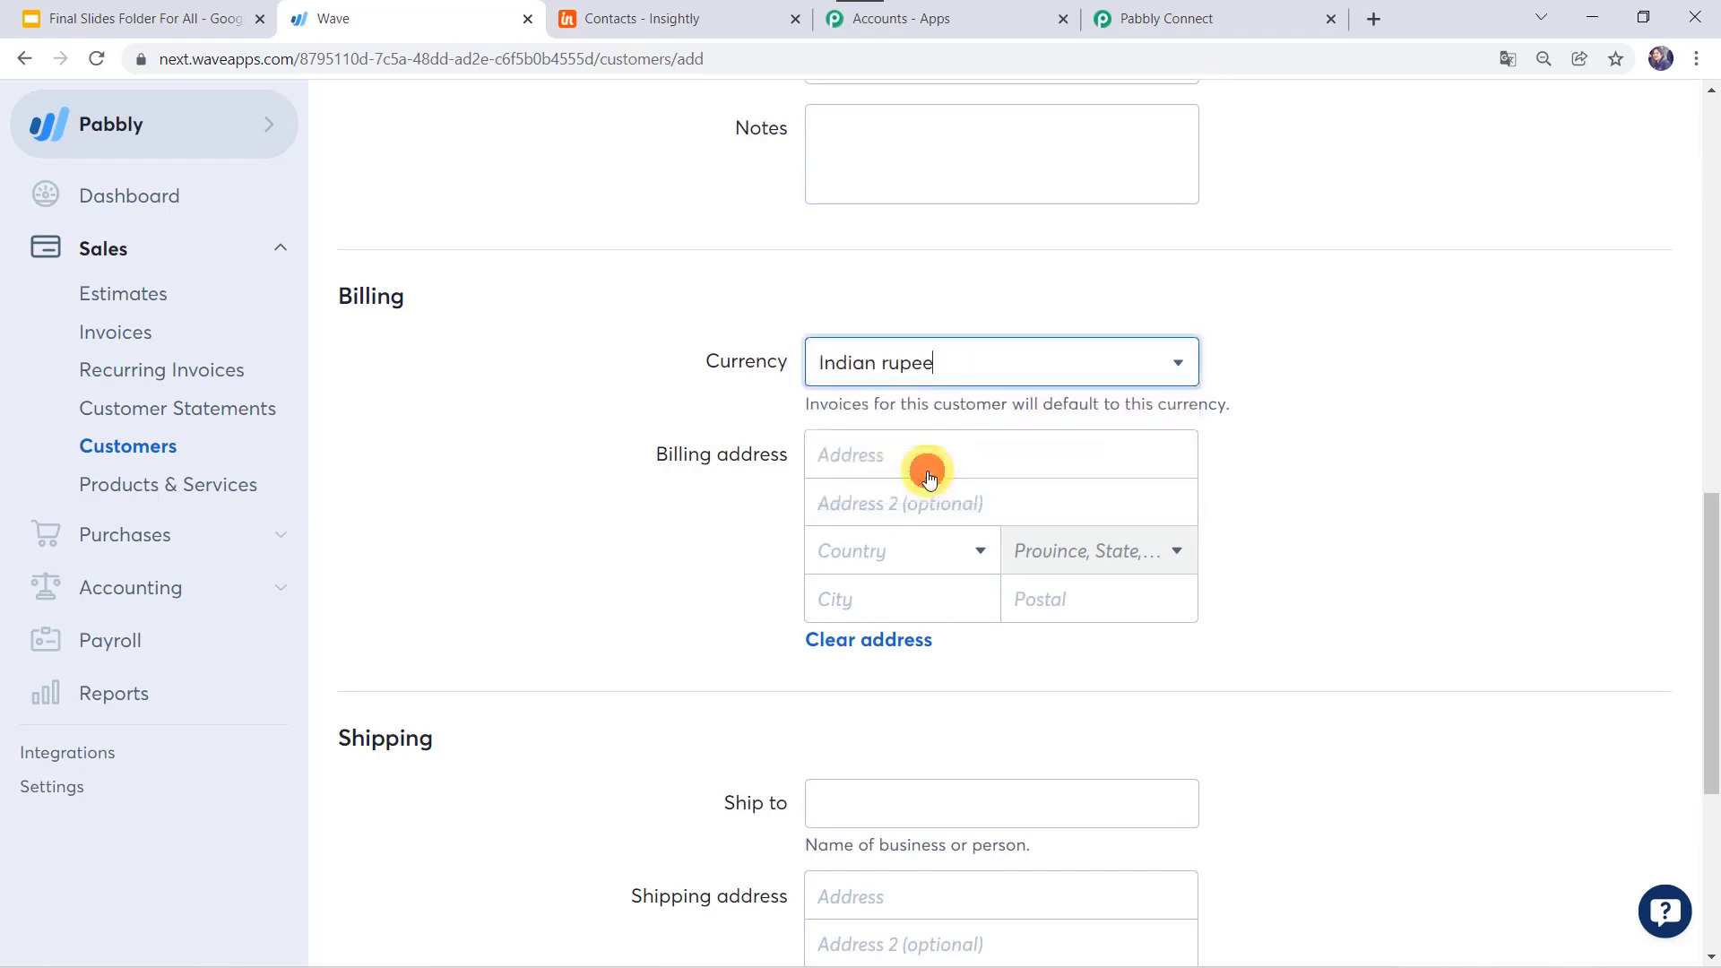
click(873, 451)
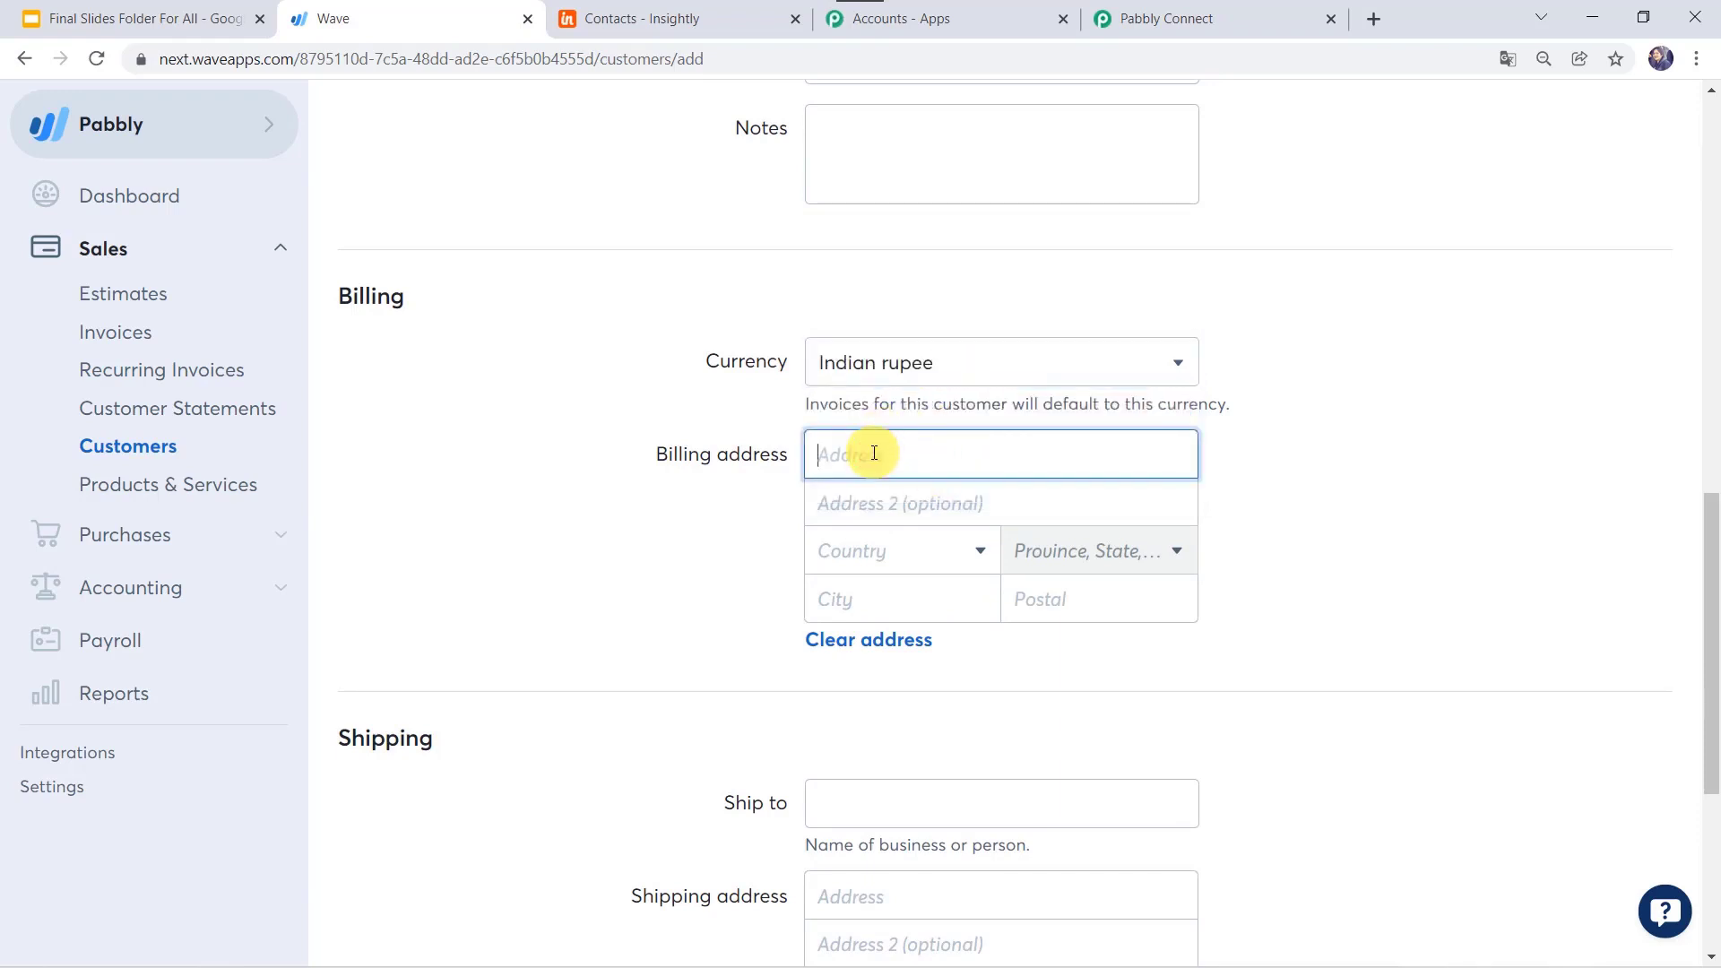
key(ctrl+v)
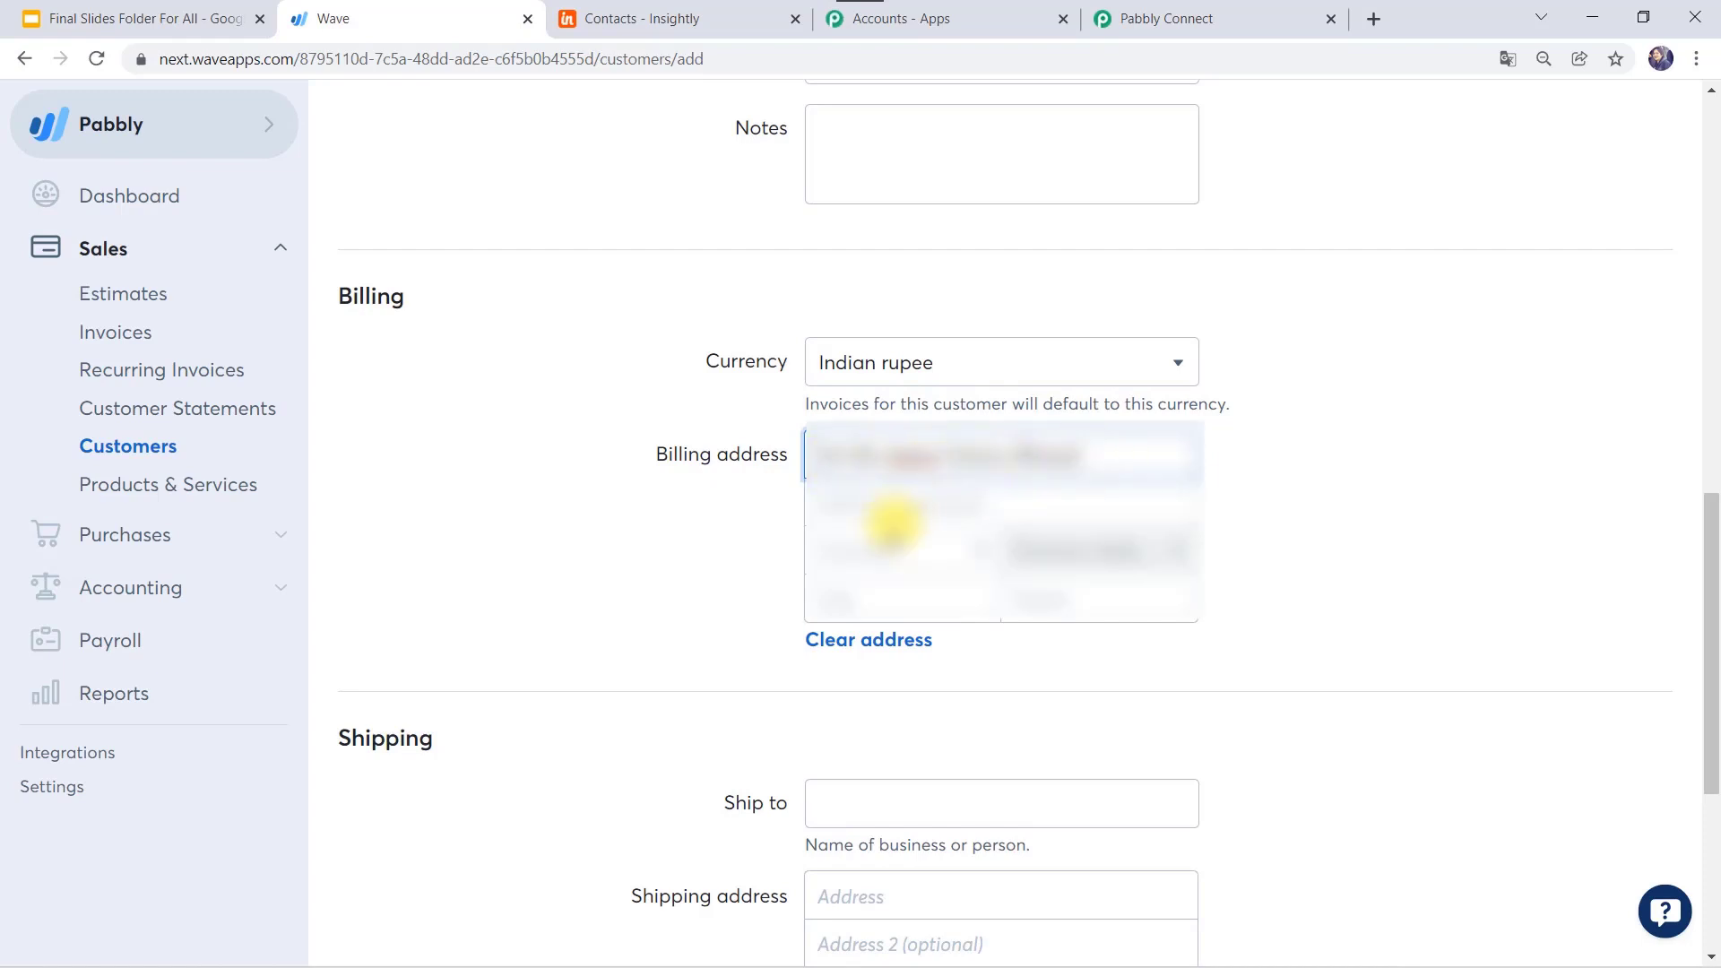
click(877, 549)
text(Indi)
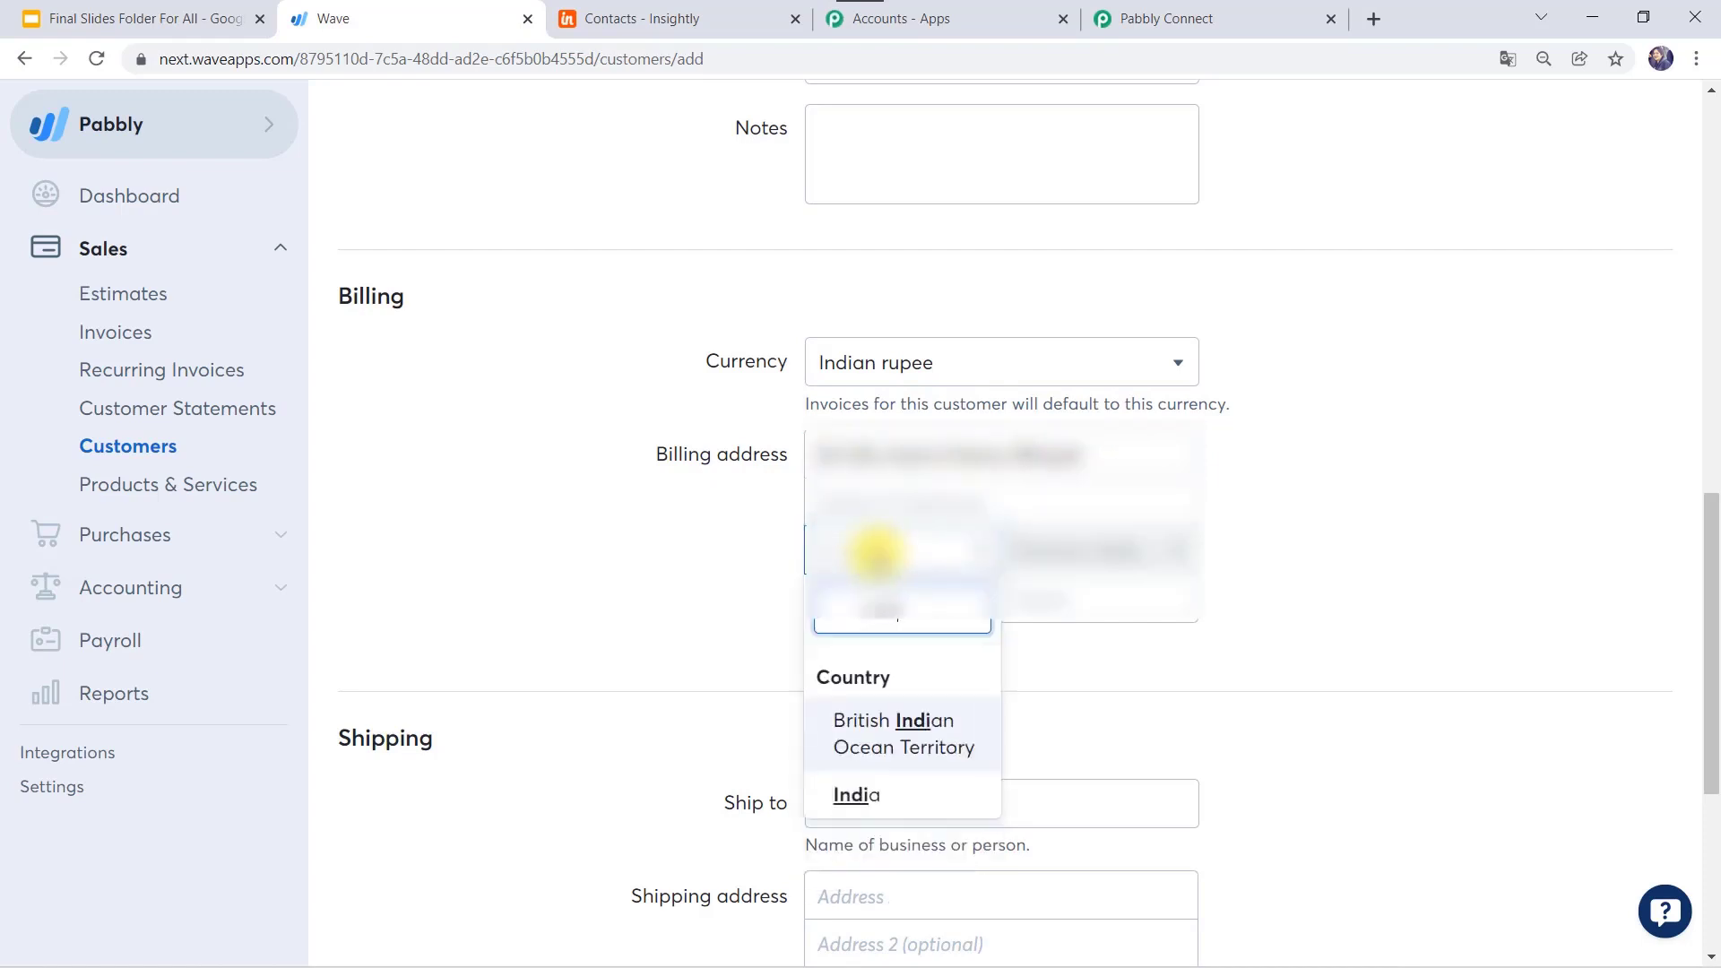
click(851, 794)
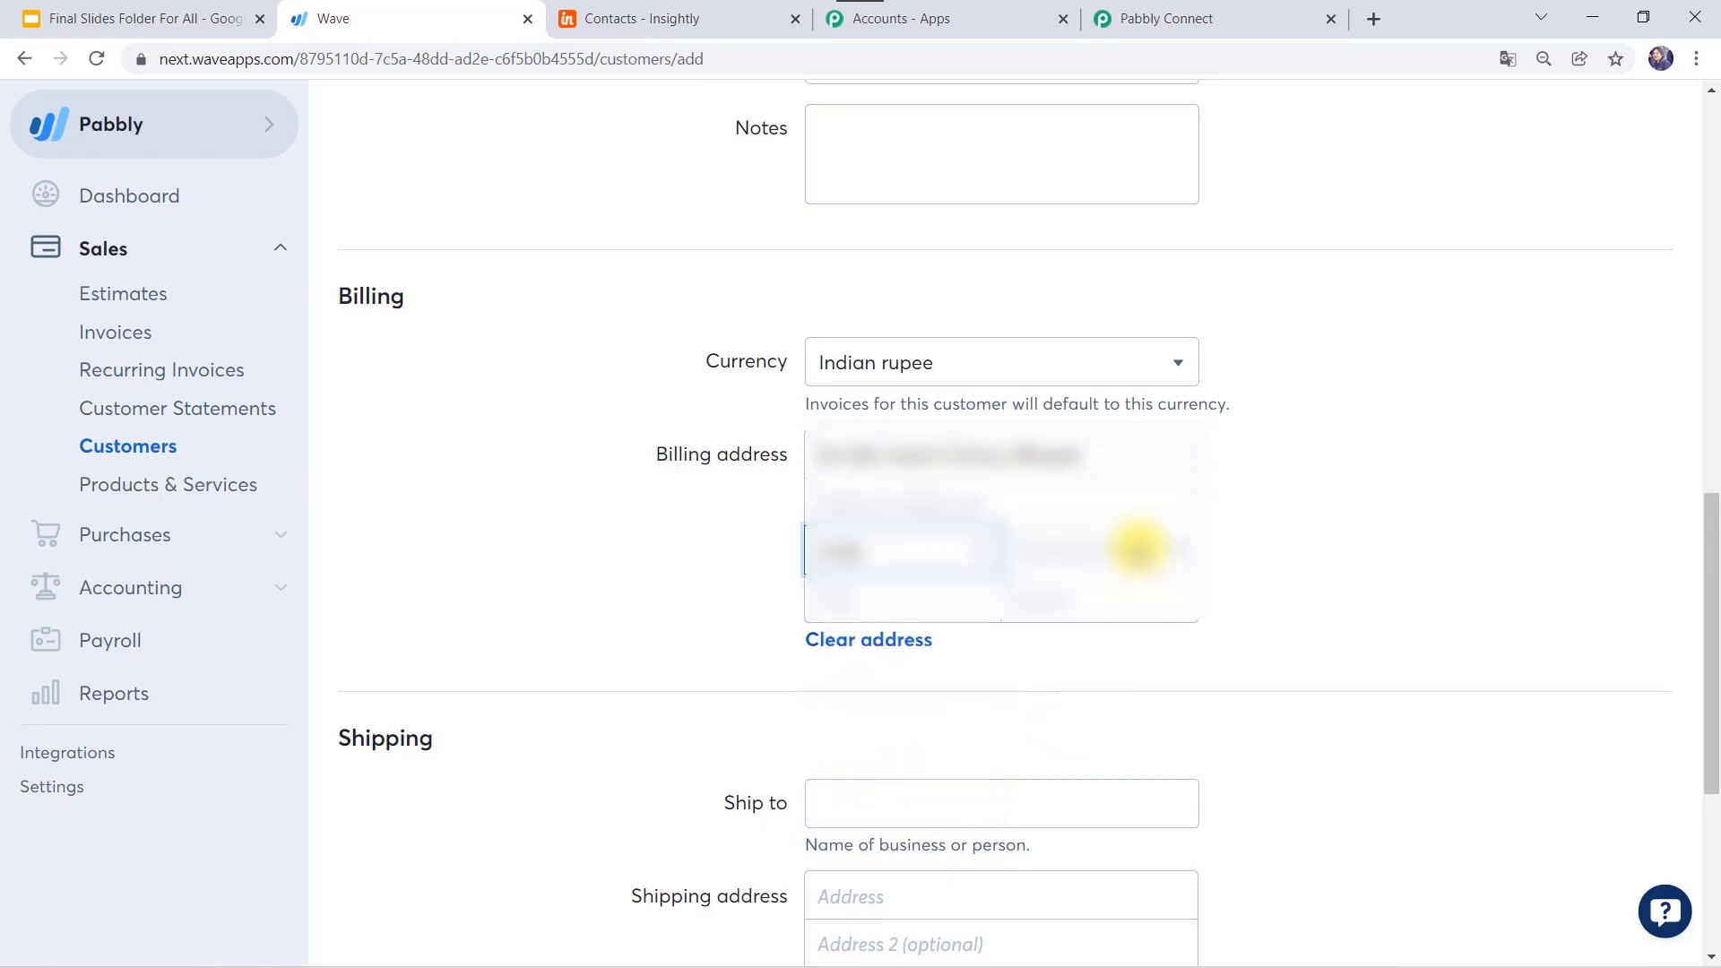
click(1139, 547)
text(ma)
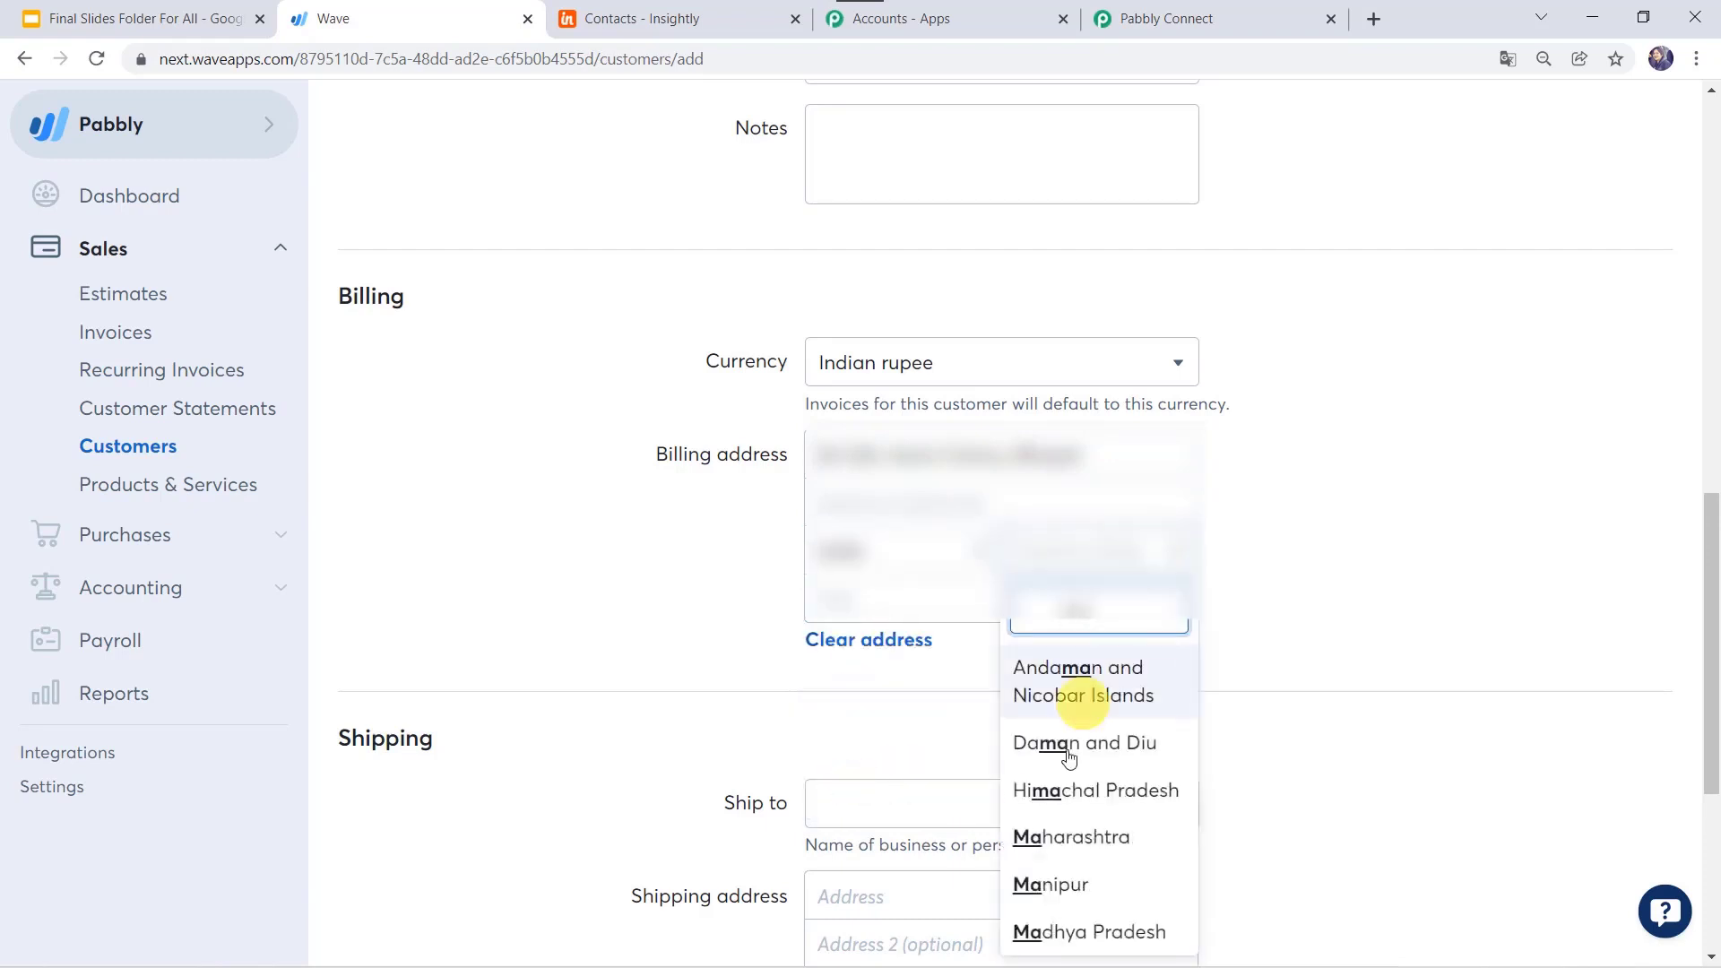
click(1049, 928)
Step: Enter the billing city and postal code, then save the new customer
click(881, 589)
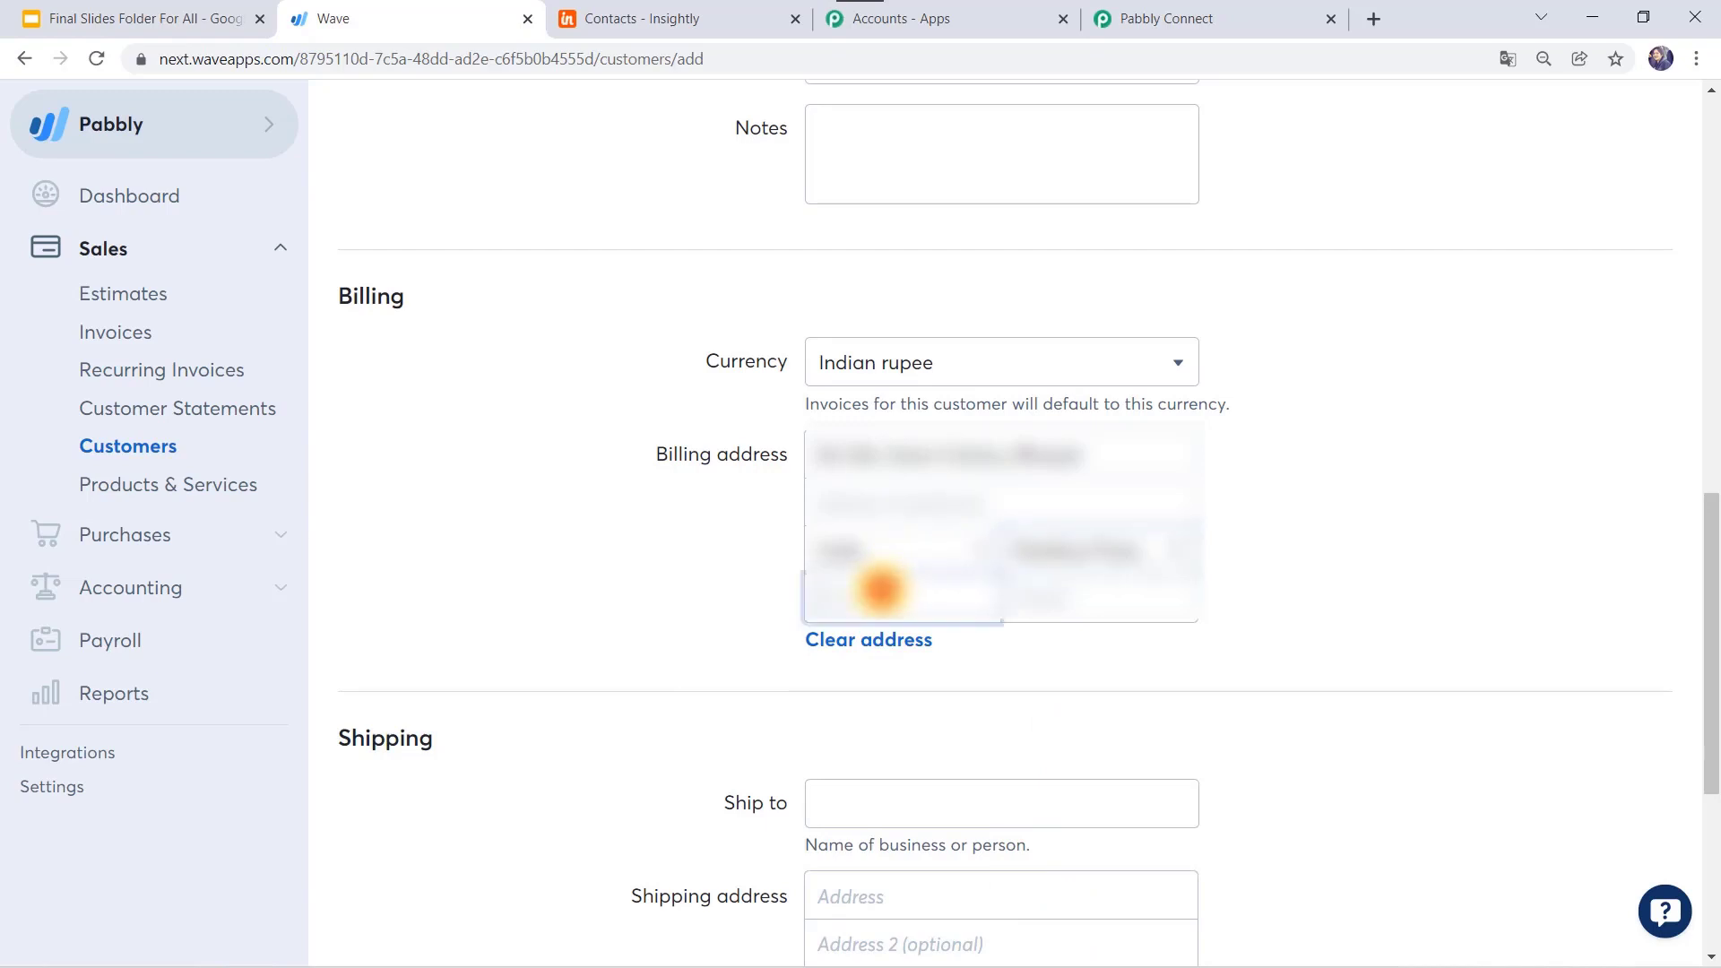
text(Bho)
click(1117, 613)
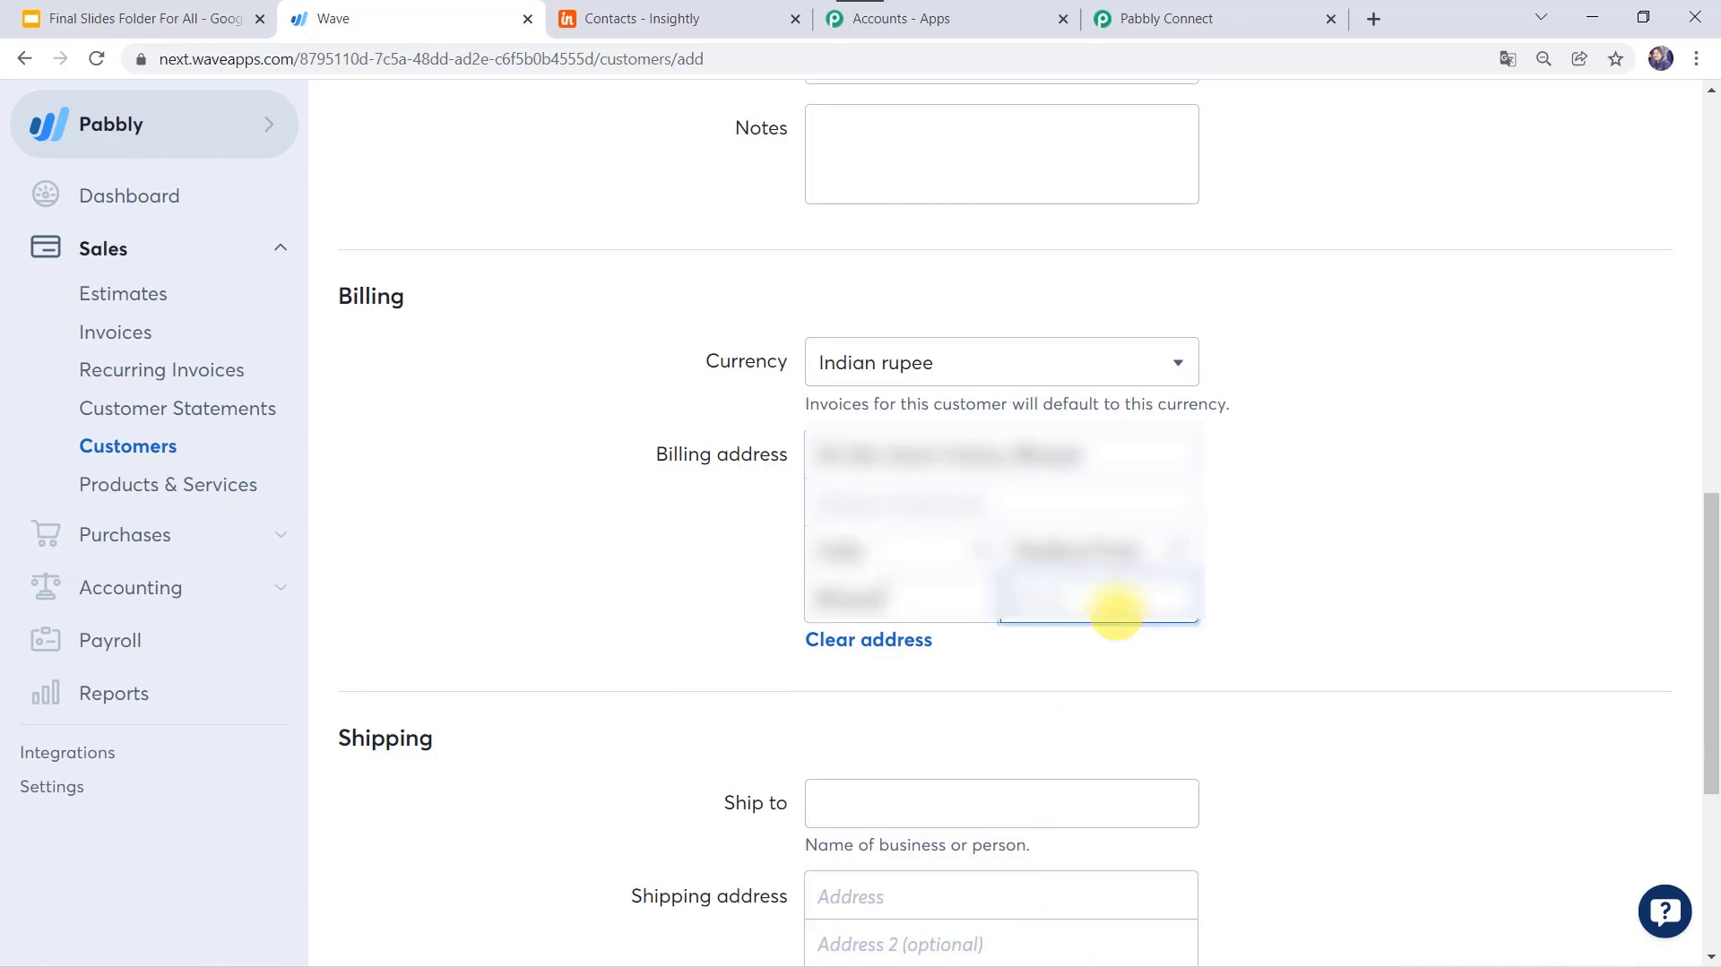
text(46200)
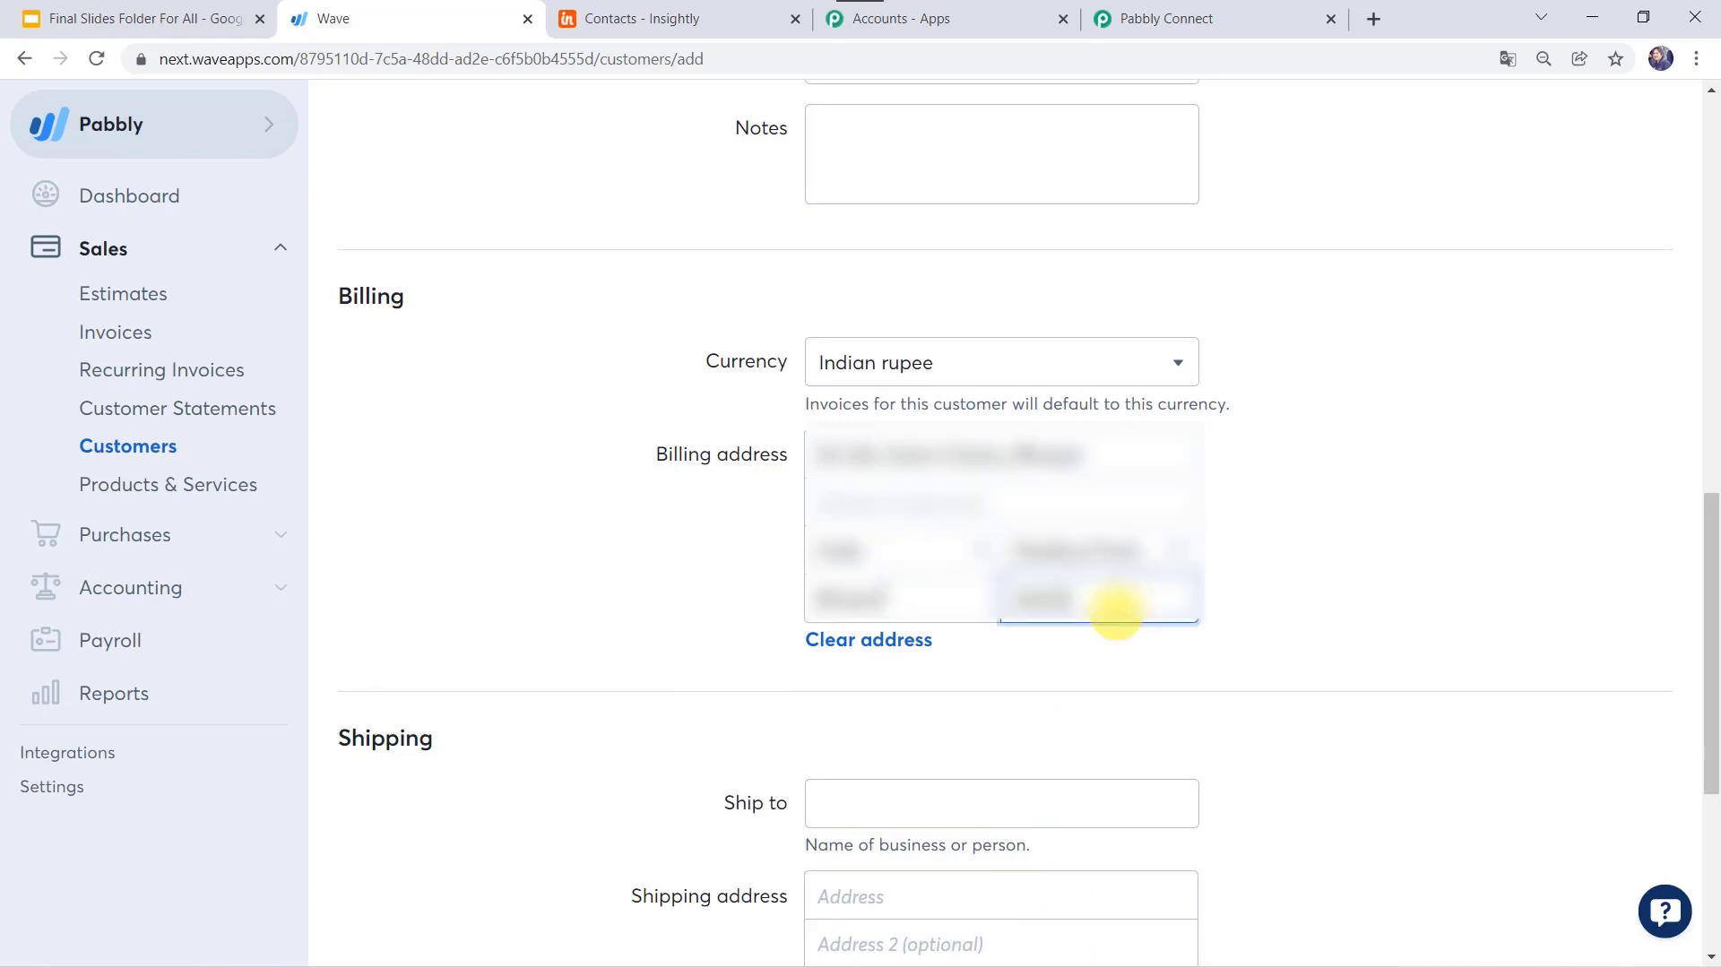
scroll(1116, 613, down, 5)
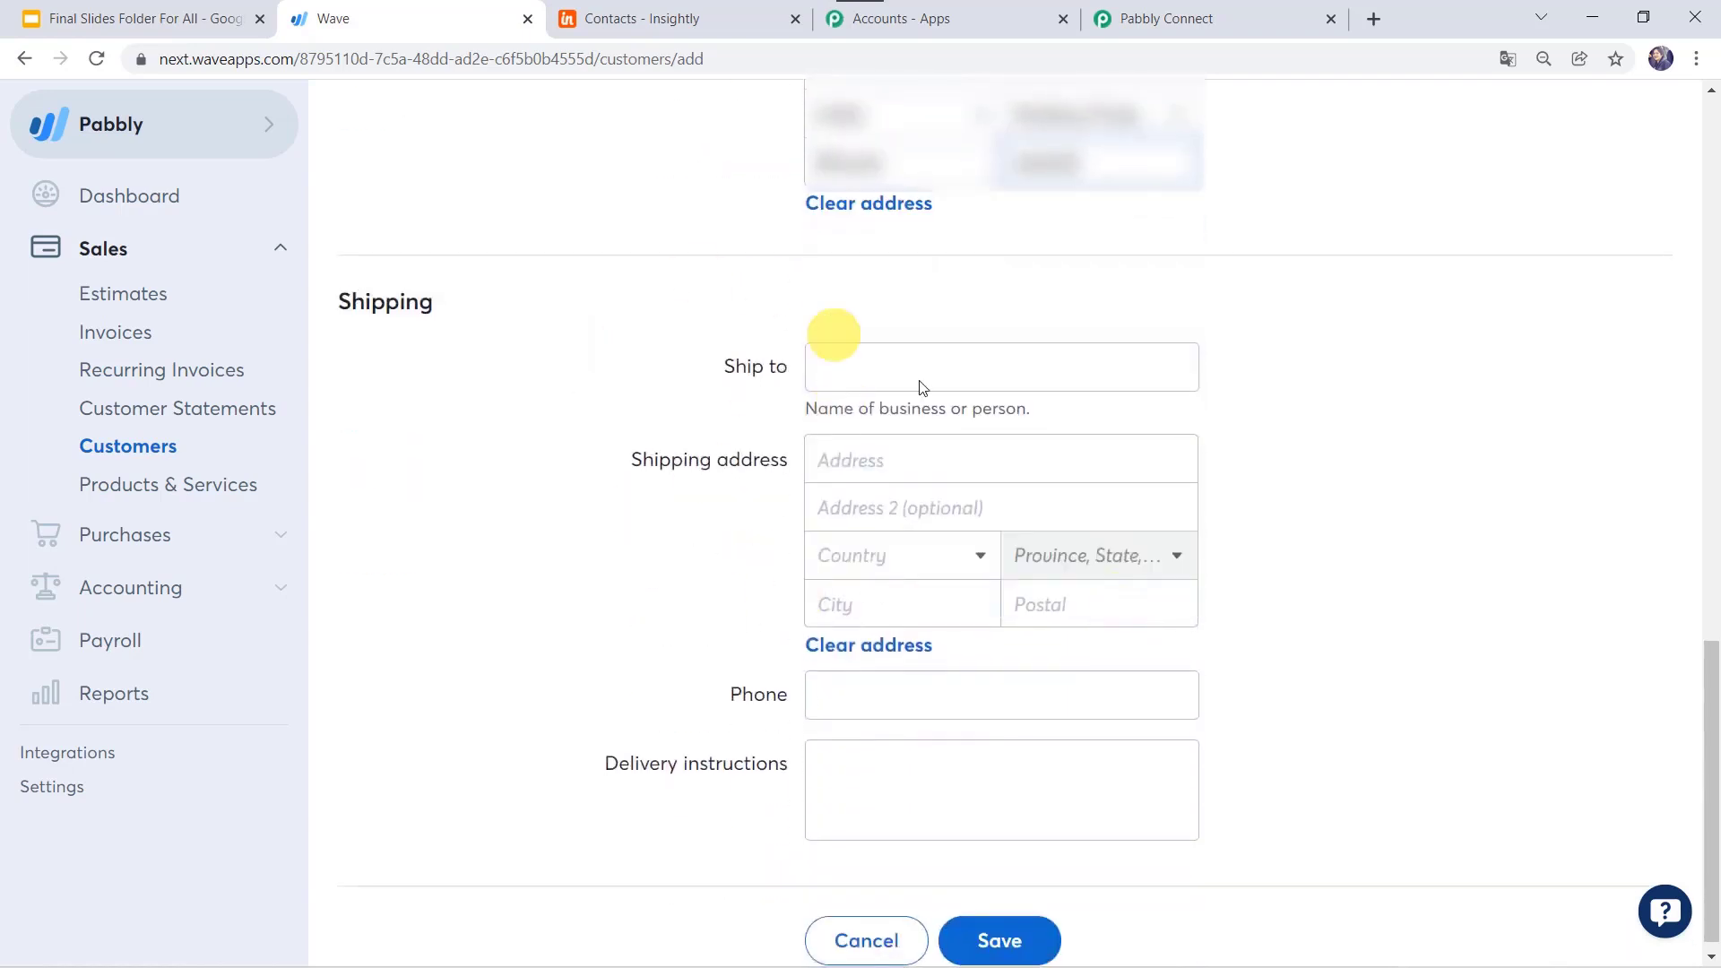
scroll(883, 581, down, 1)
click(856, 677)
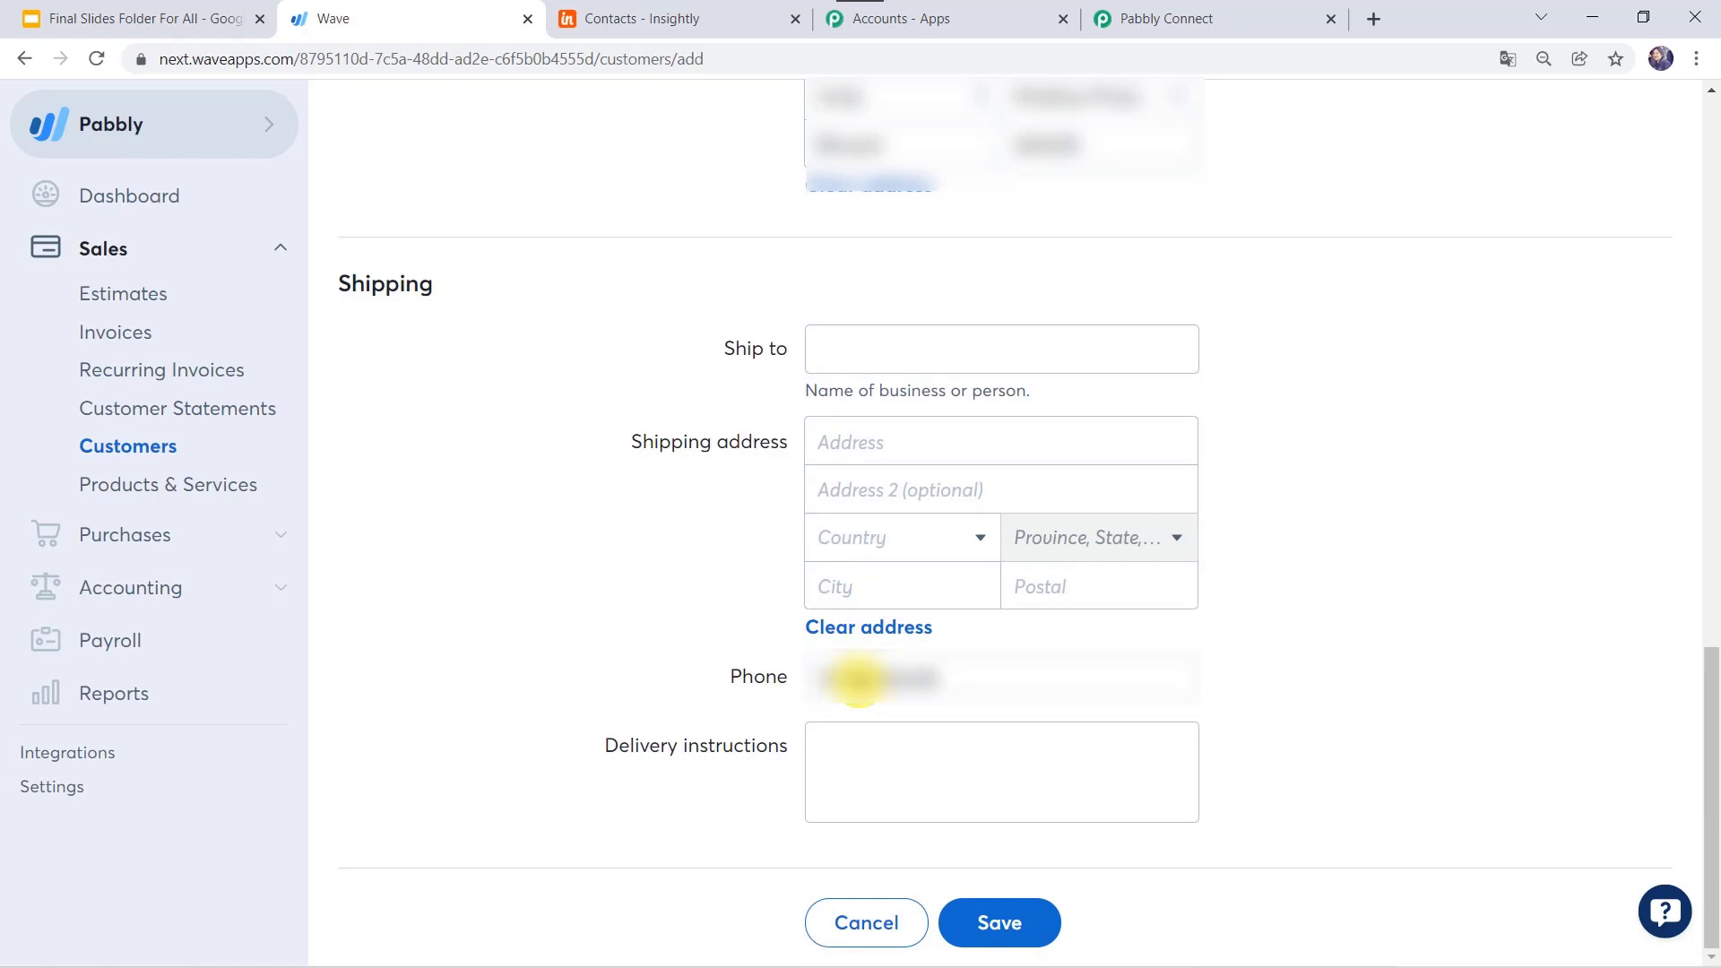
click(1036, 926)
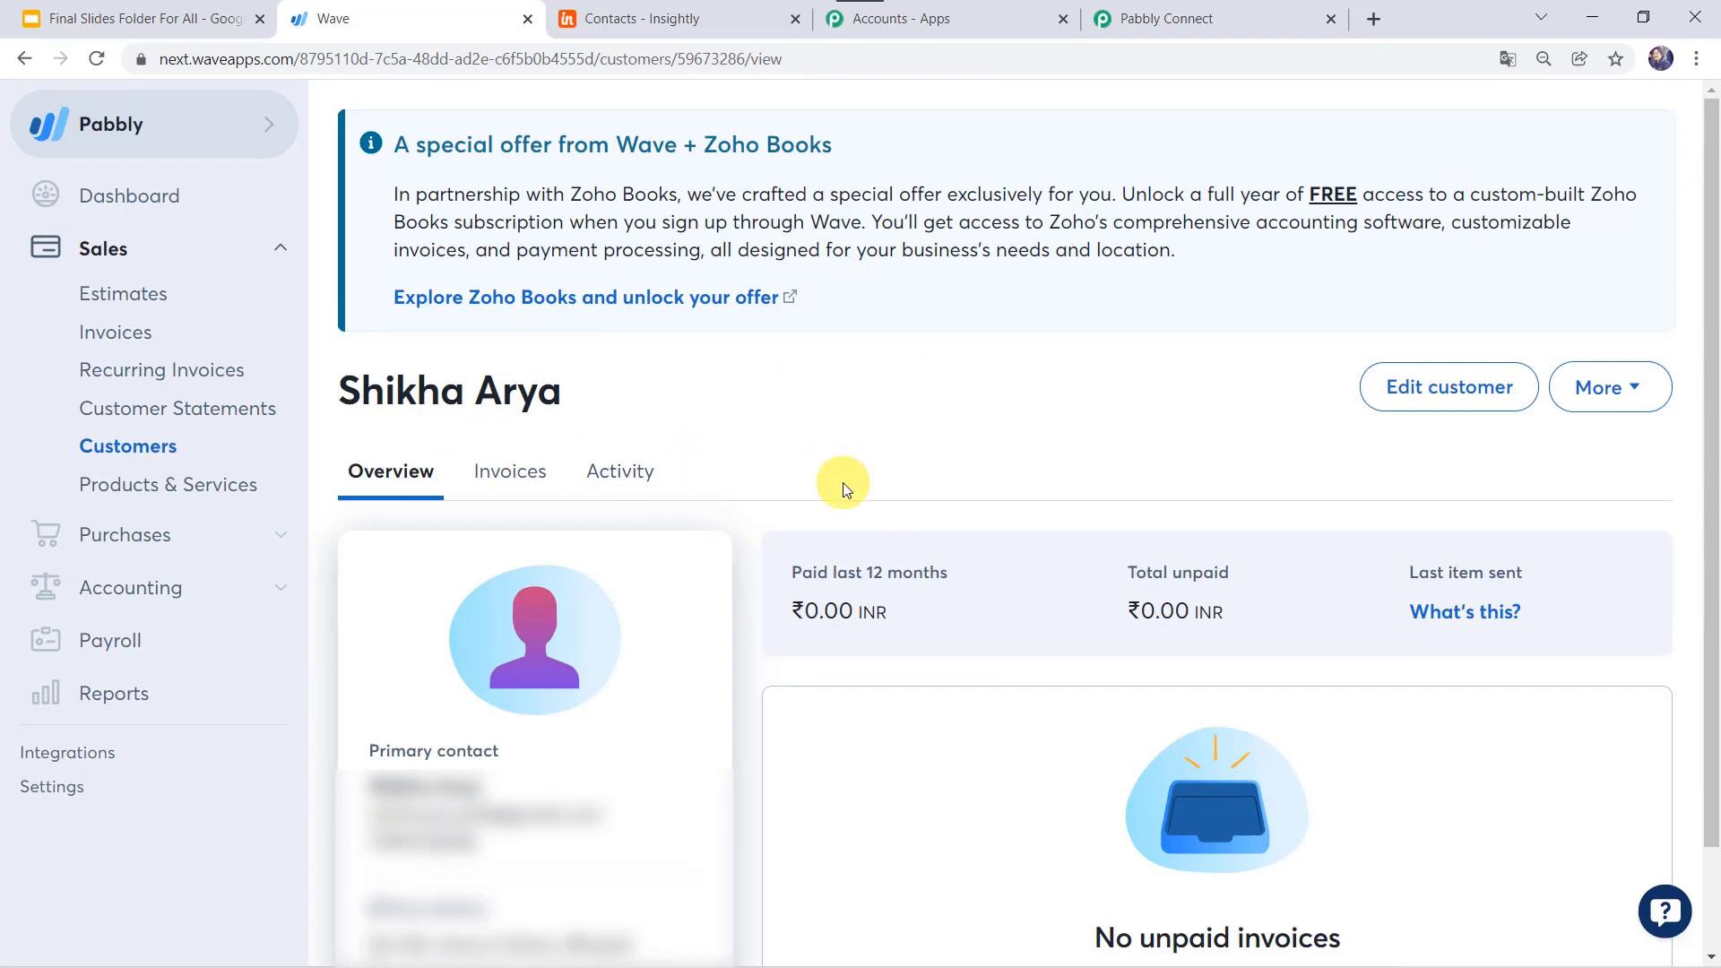
Step: Send a test request on the Wave trigger and check the returned node ID, name and email
click(1212, 20)
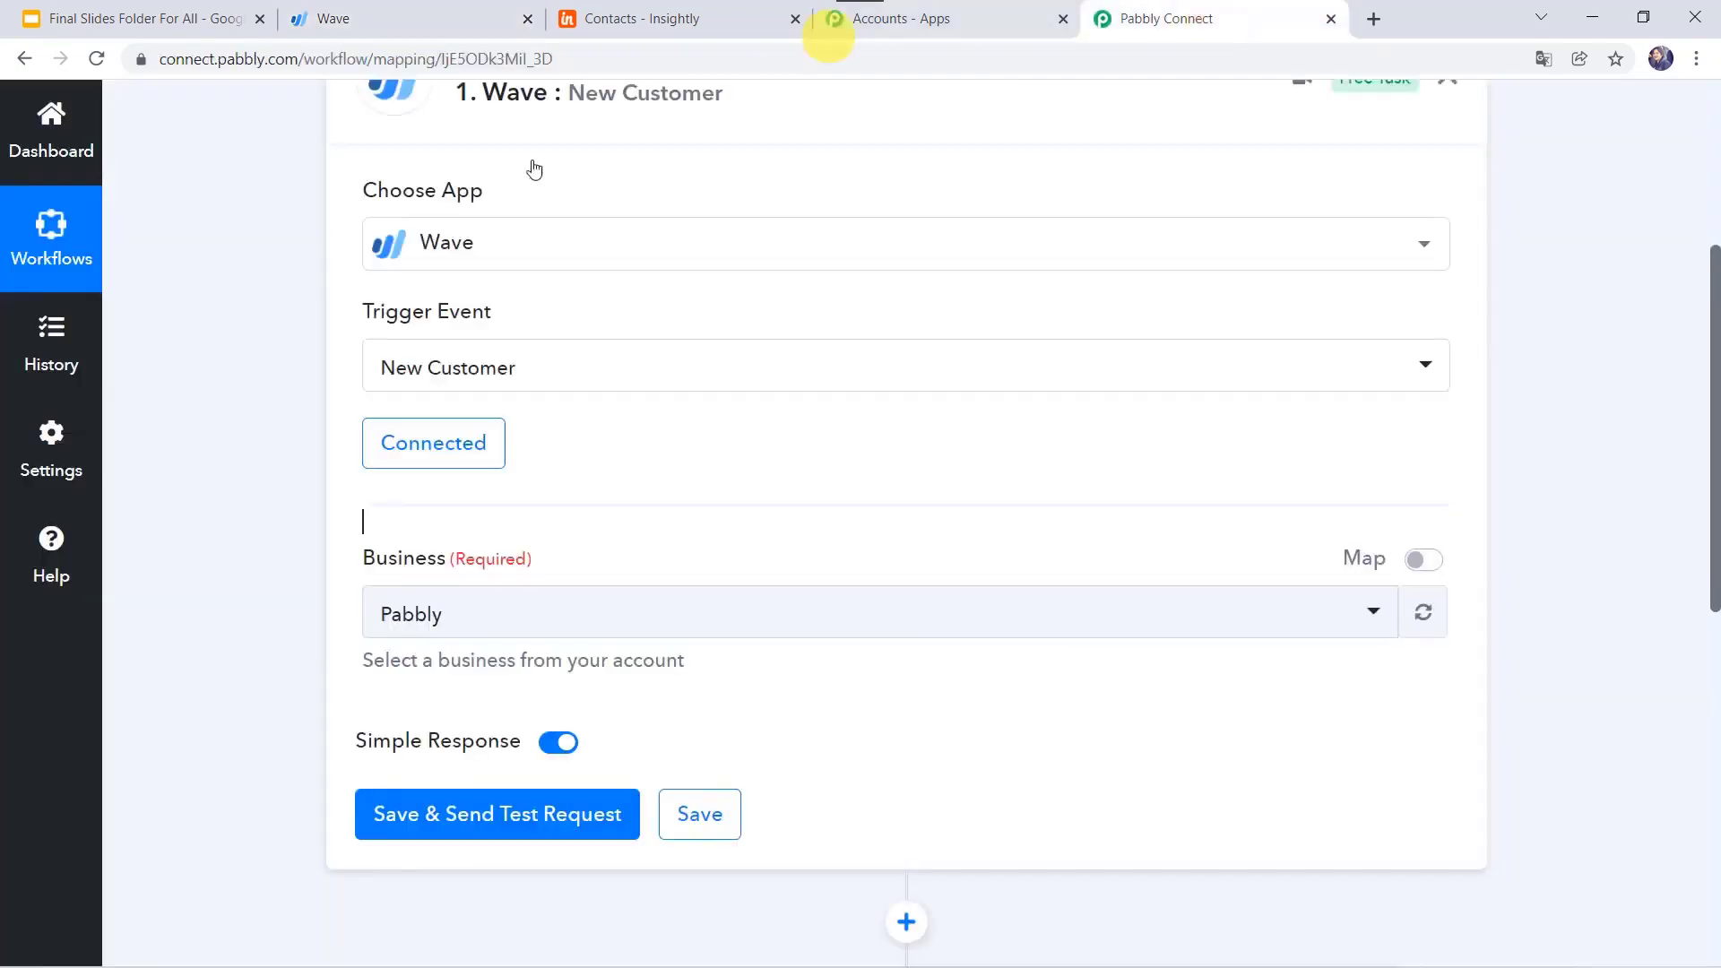
click(480, 815)
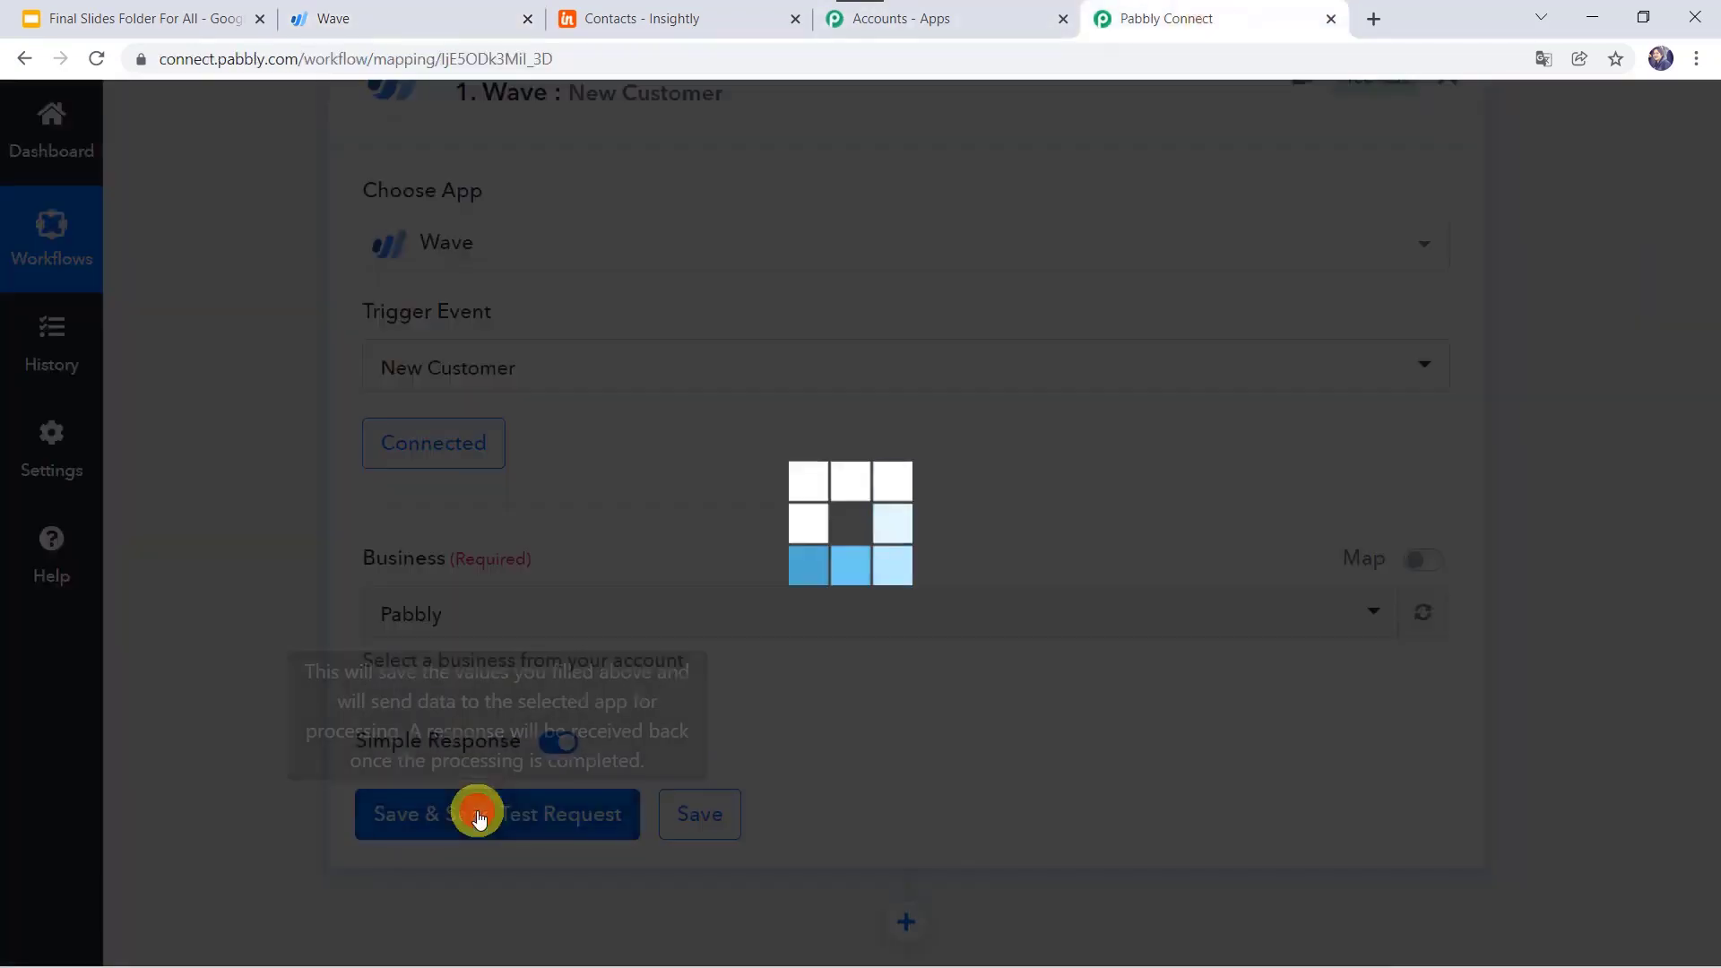
scroll(480, 818, down, 5)
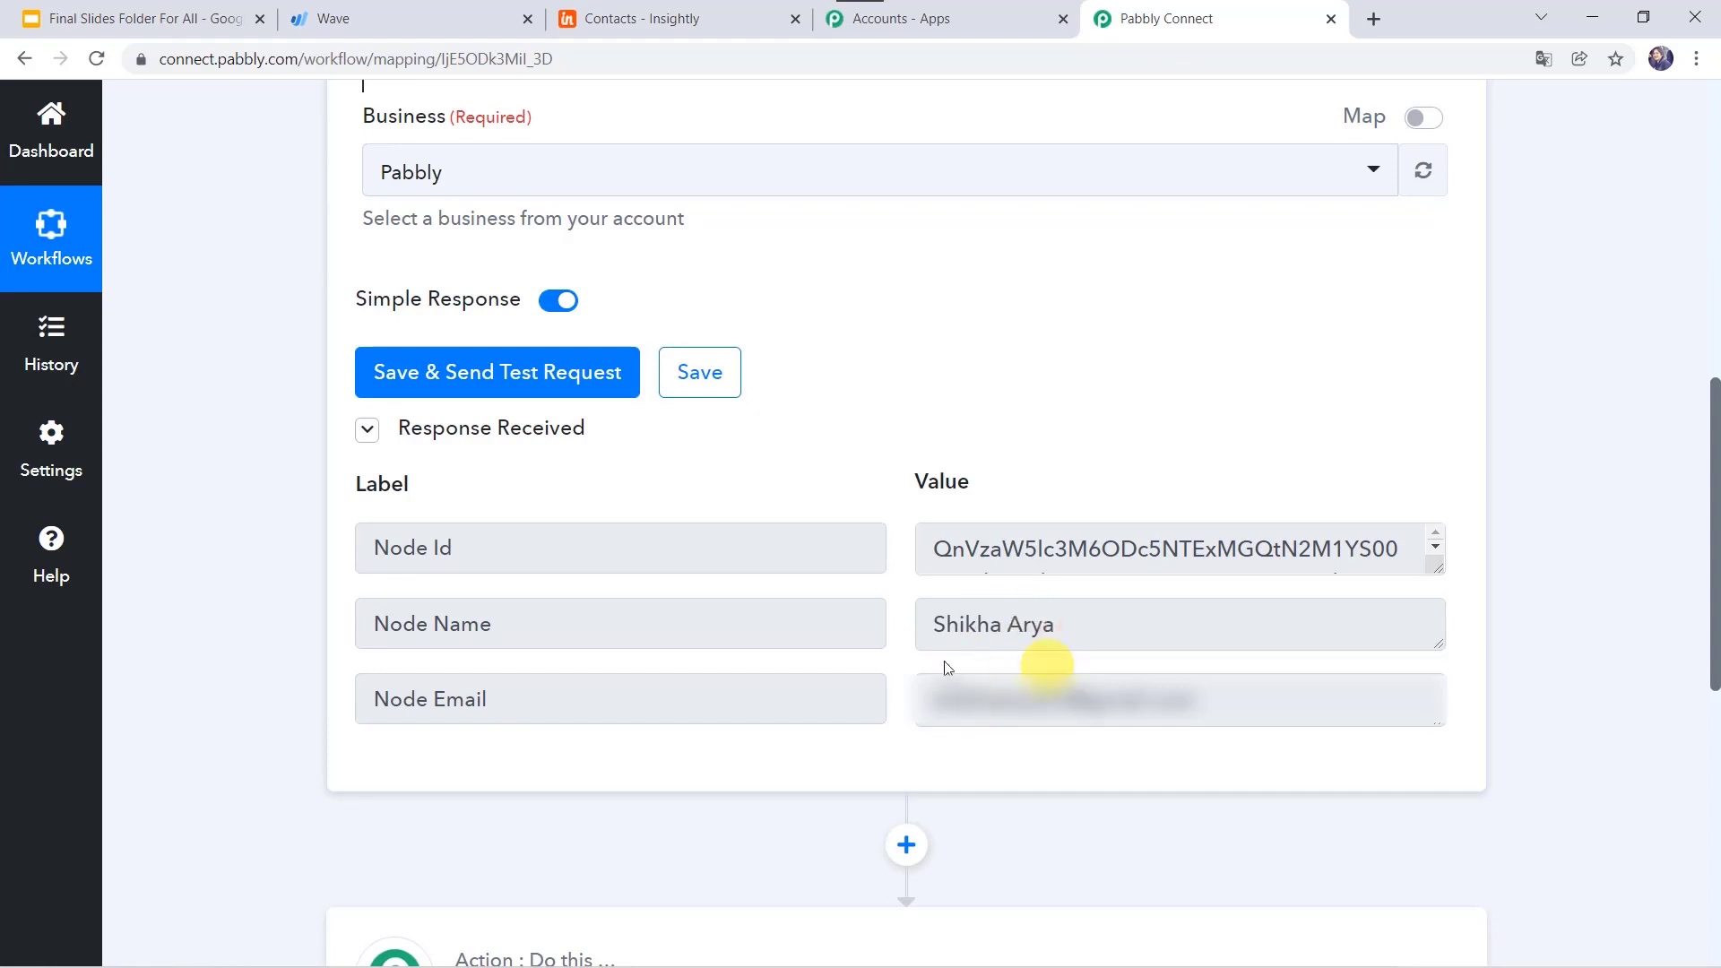
scroll(938, 663, down, 5)
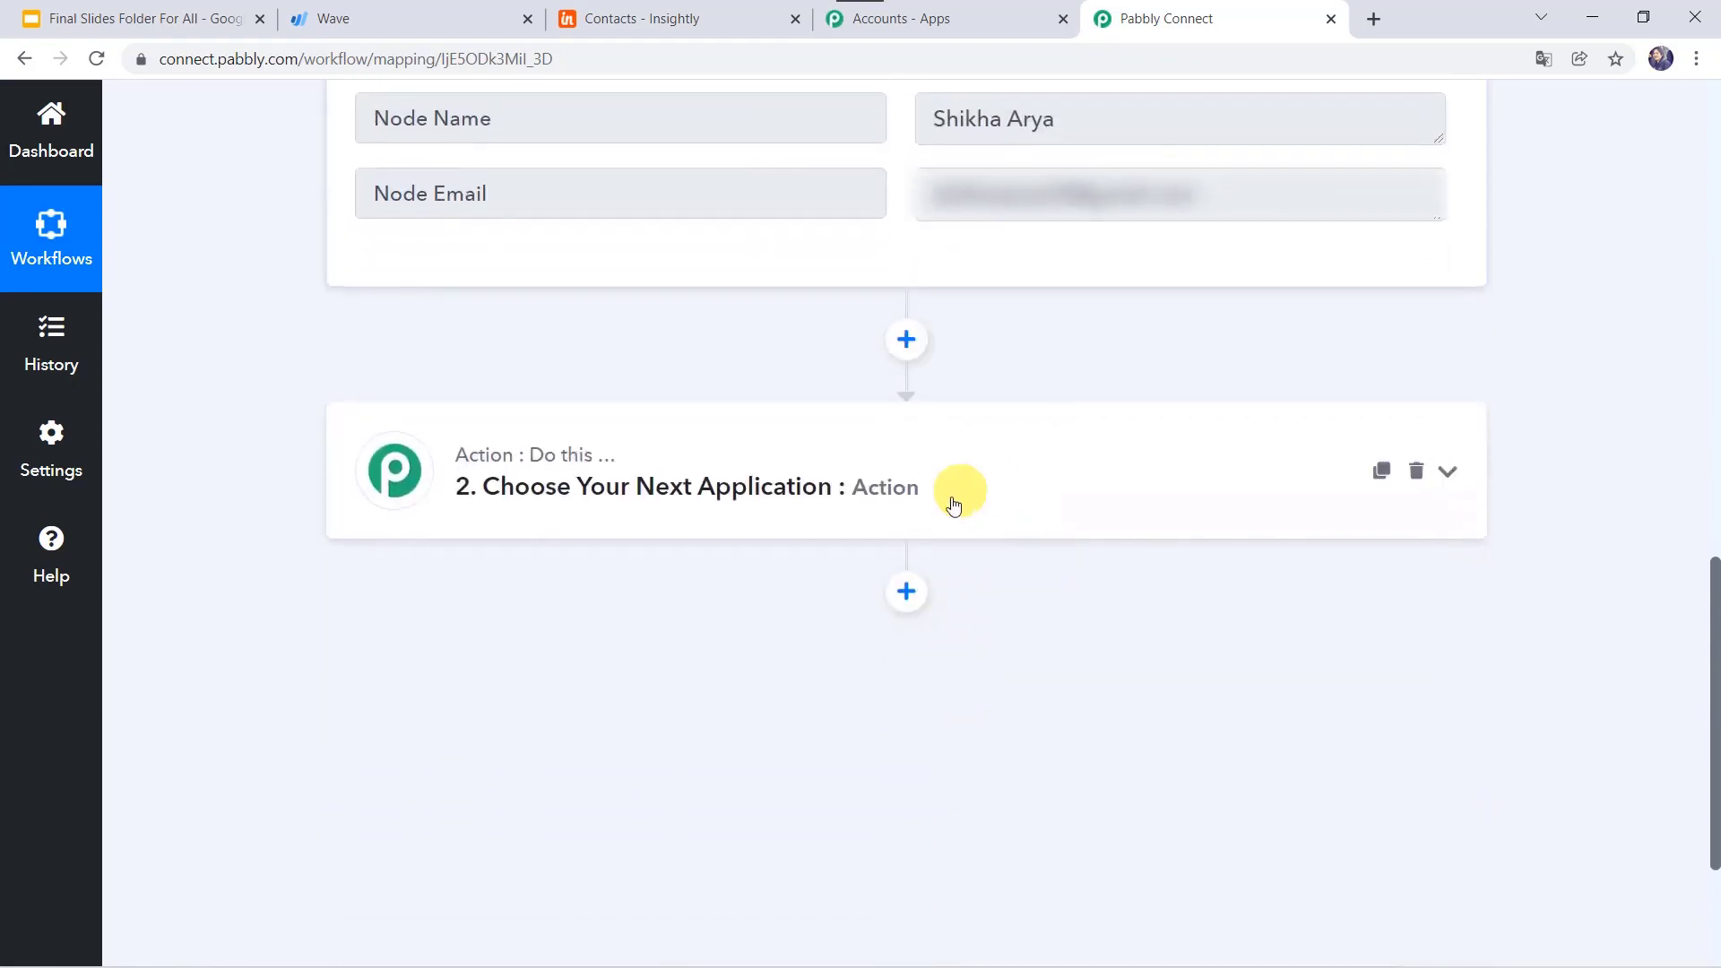
Step: Make the second step Wave's Get Customer by Email action, using the existing Wave #14 connection
click(952, 496)
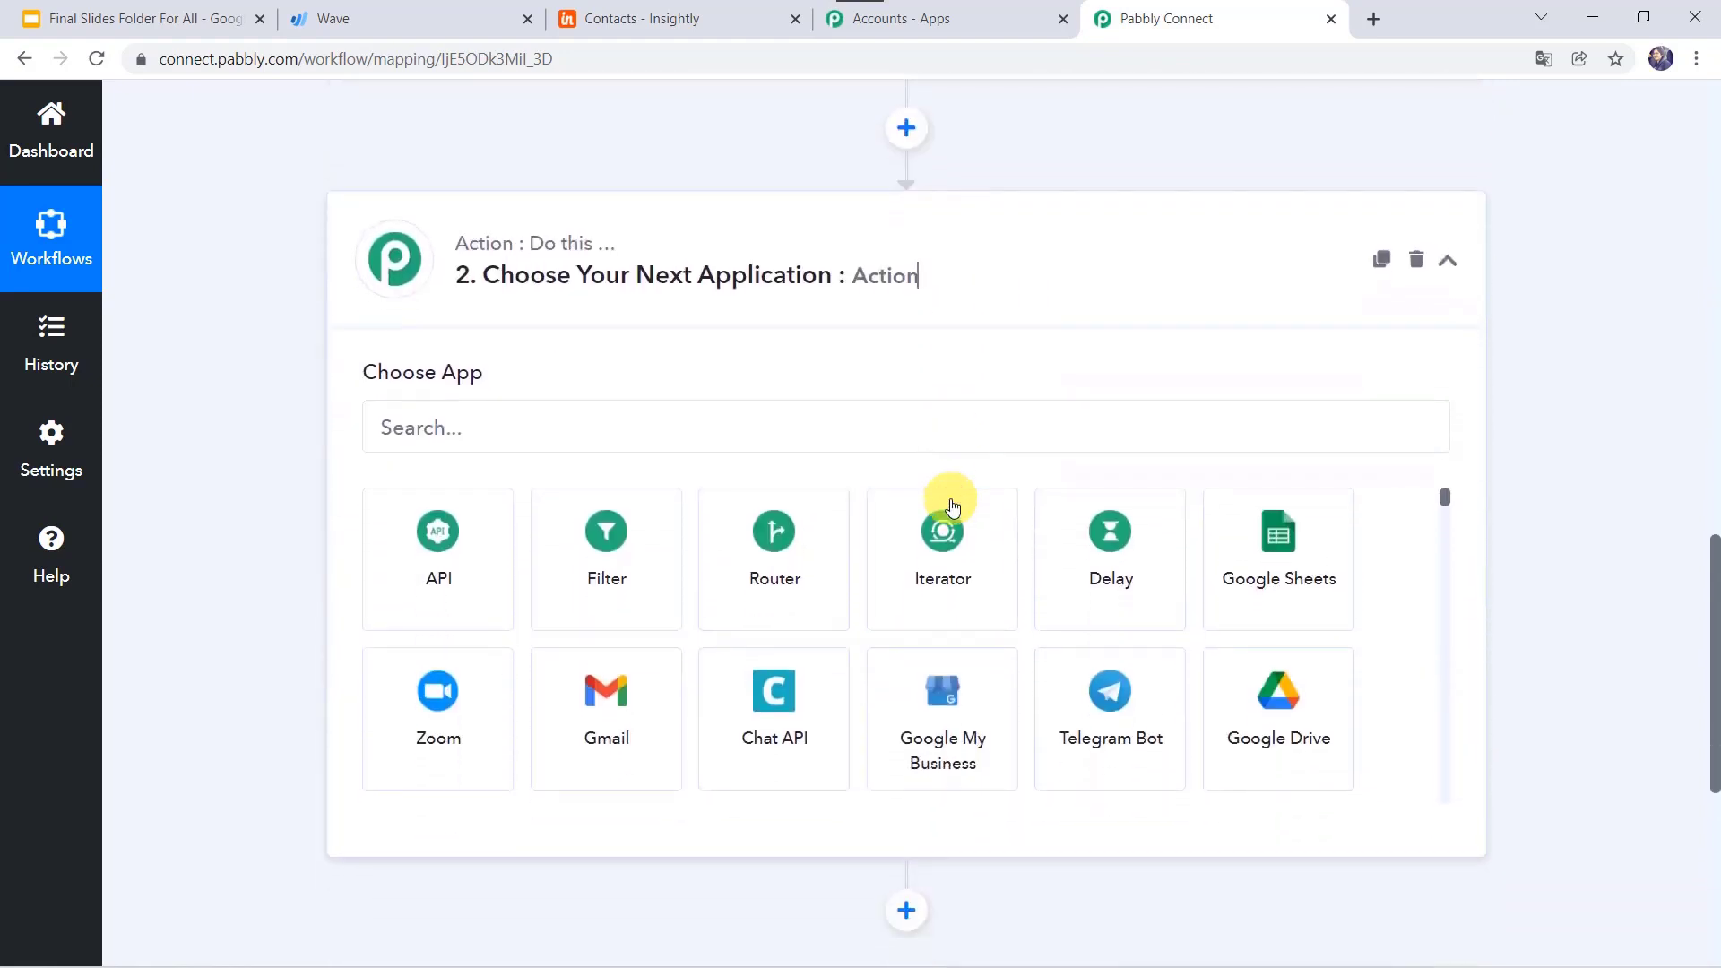
click(669, 437)
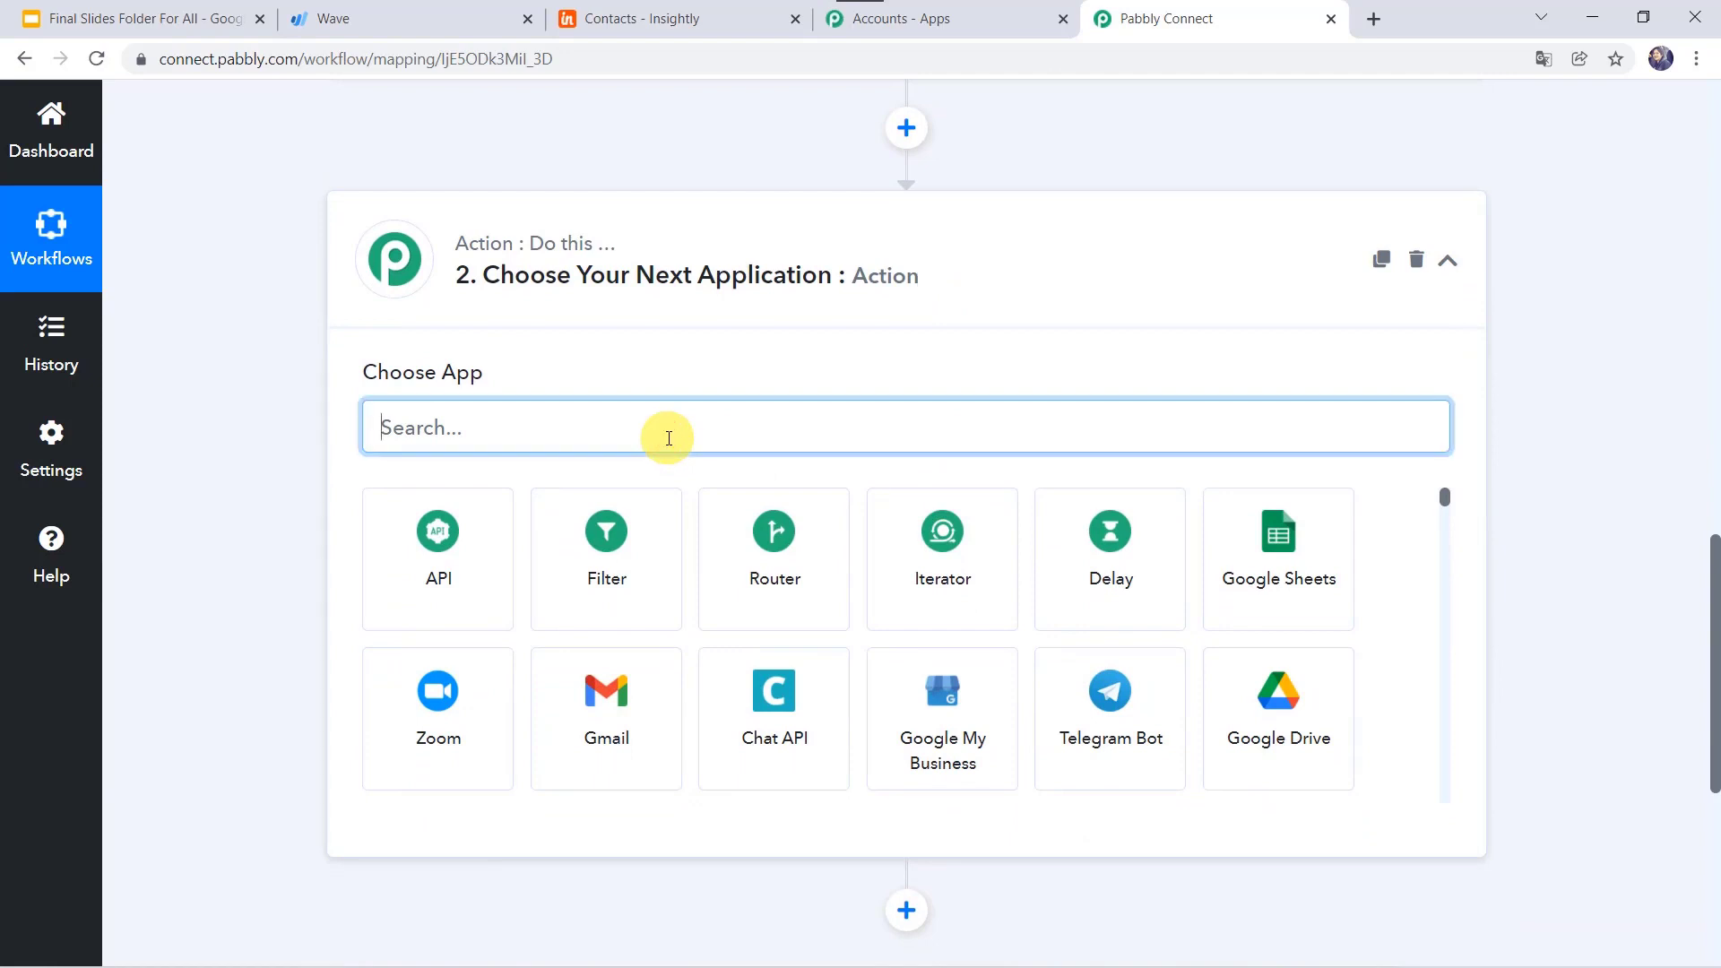
text(wave)
click(641, 549)
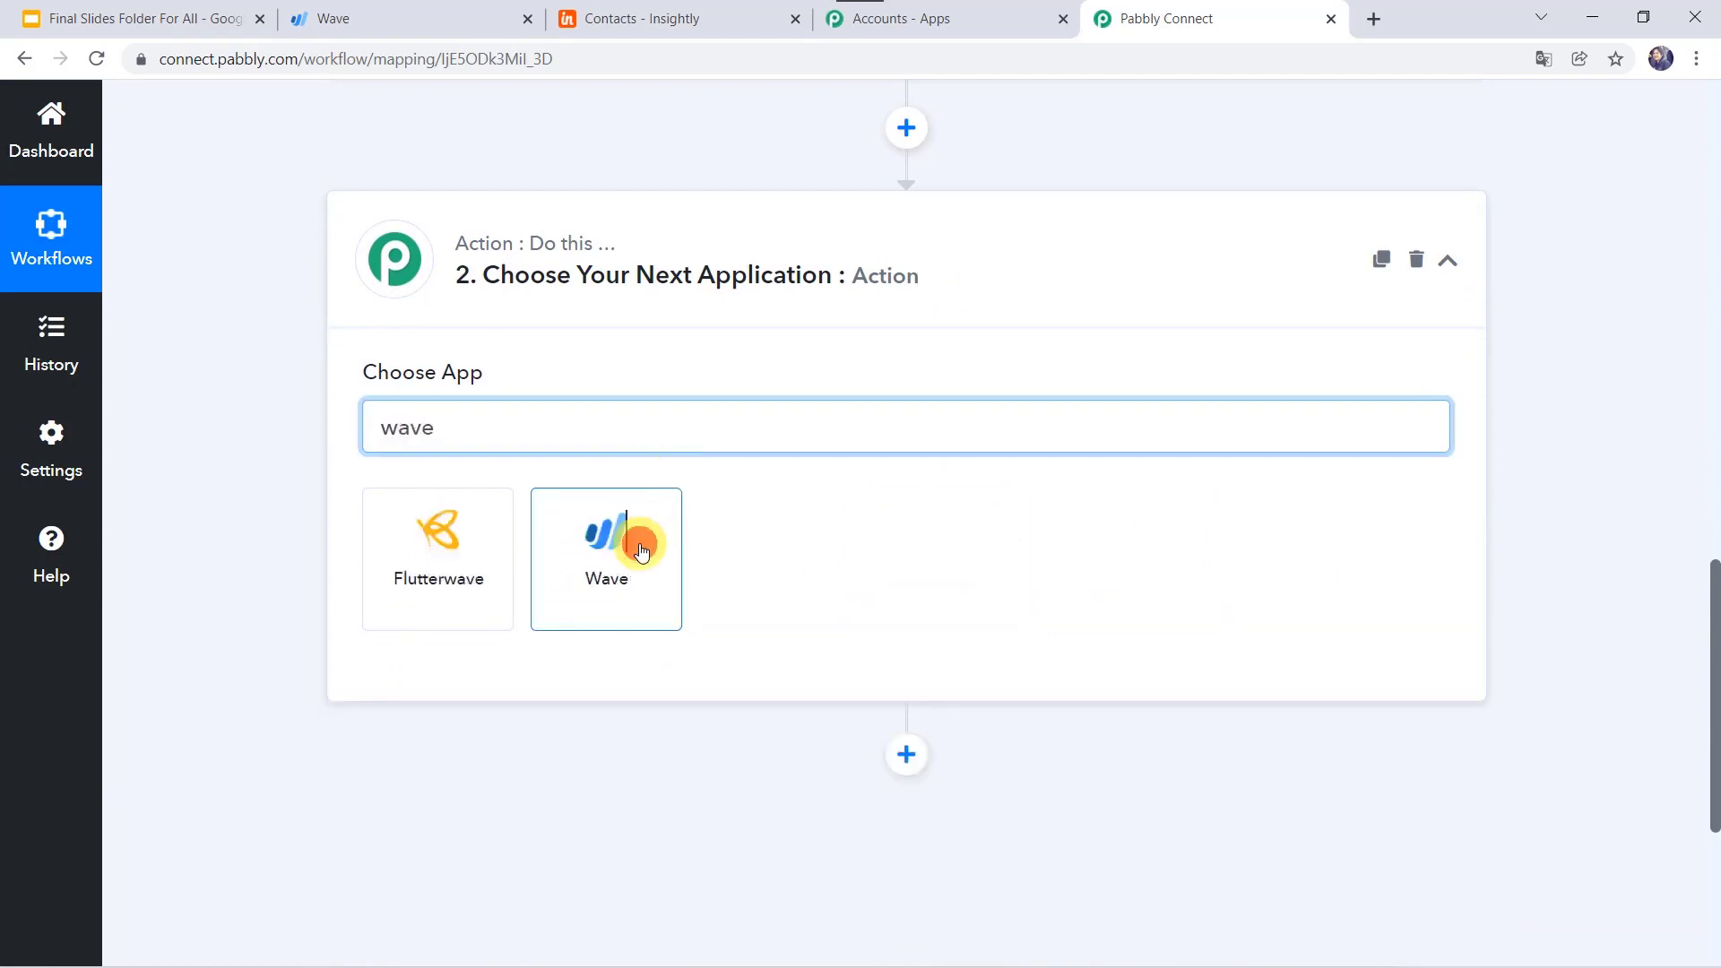
click(457, 550)
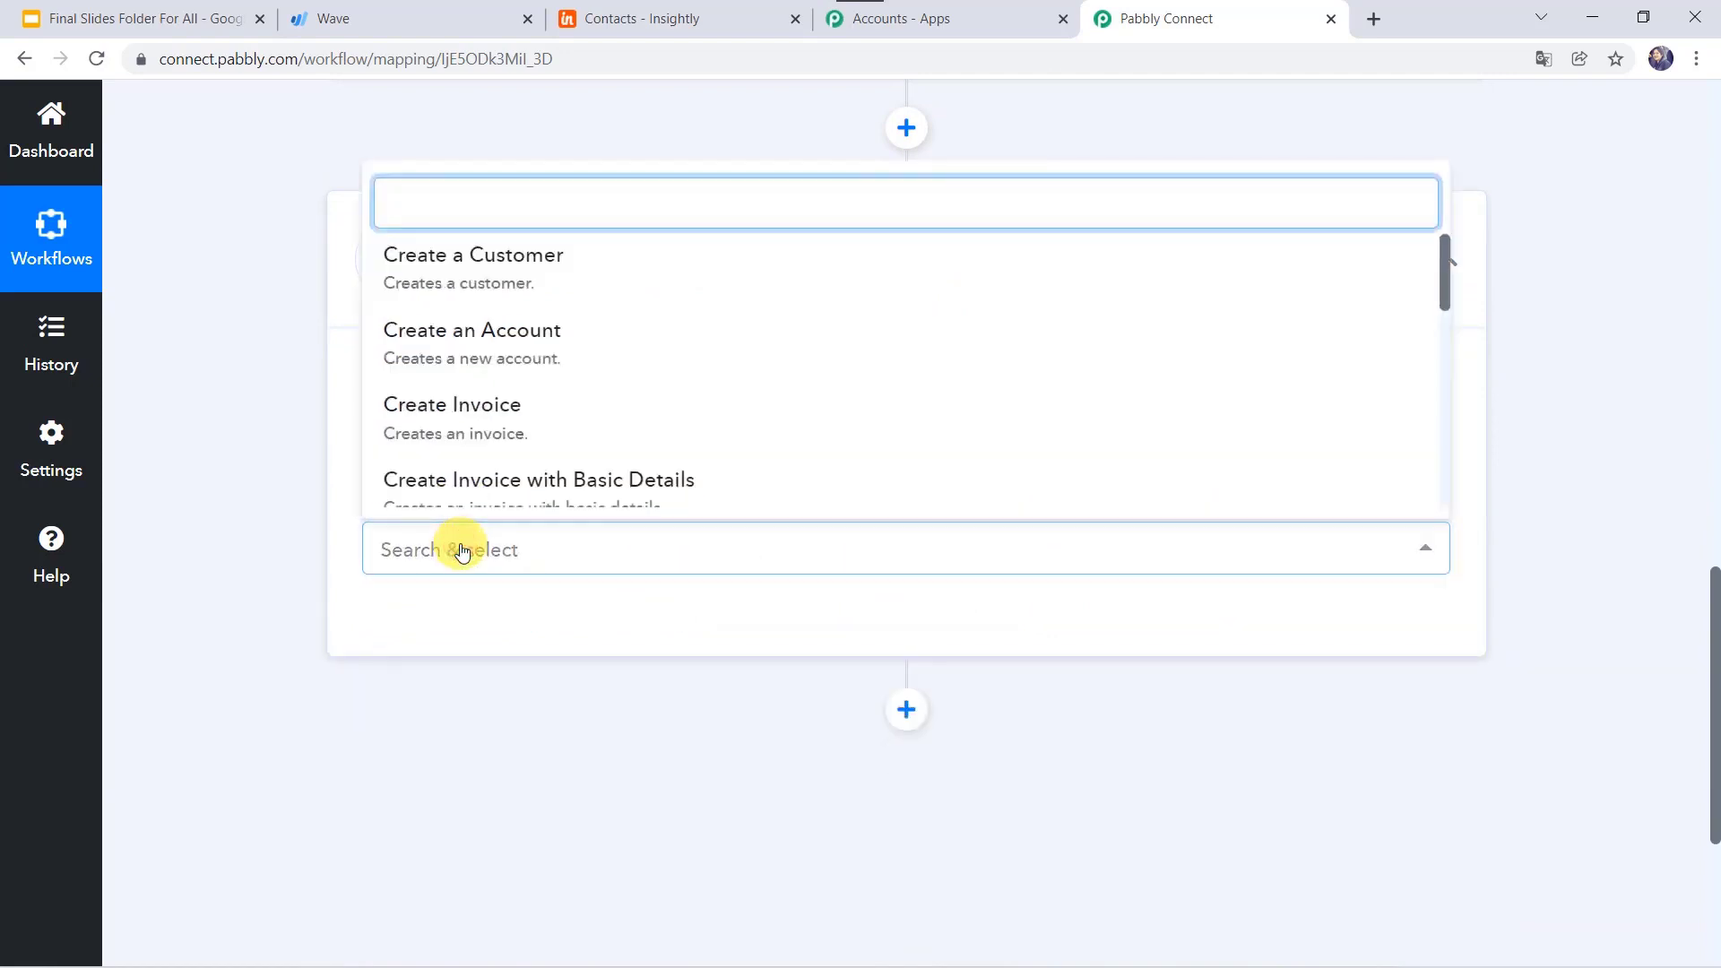
text(get)
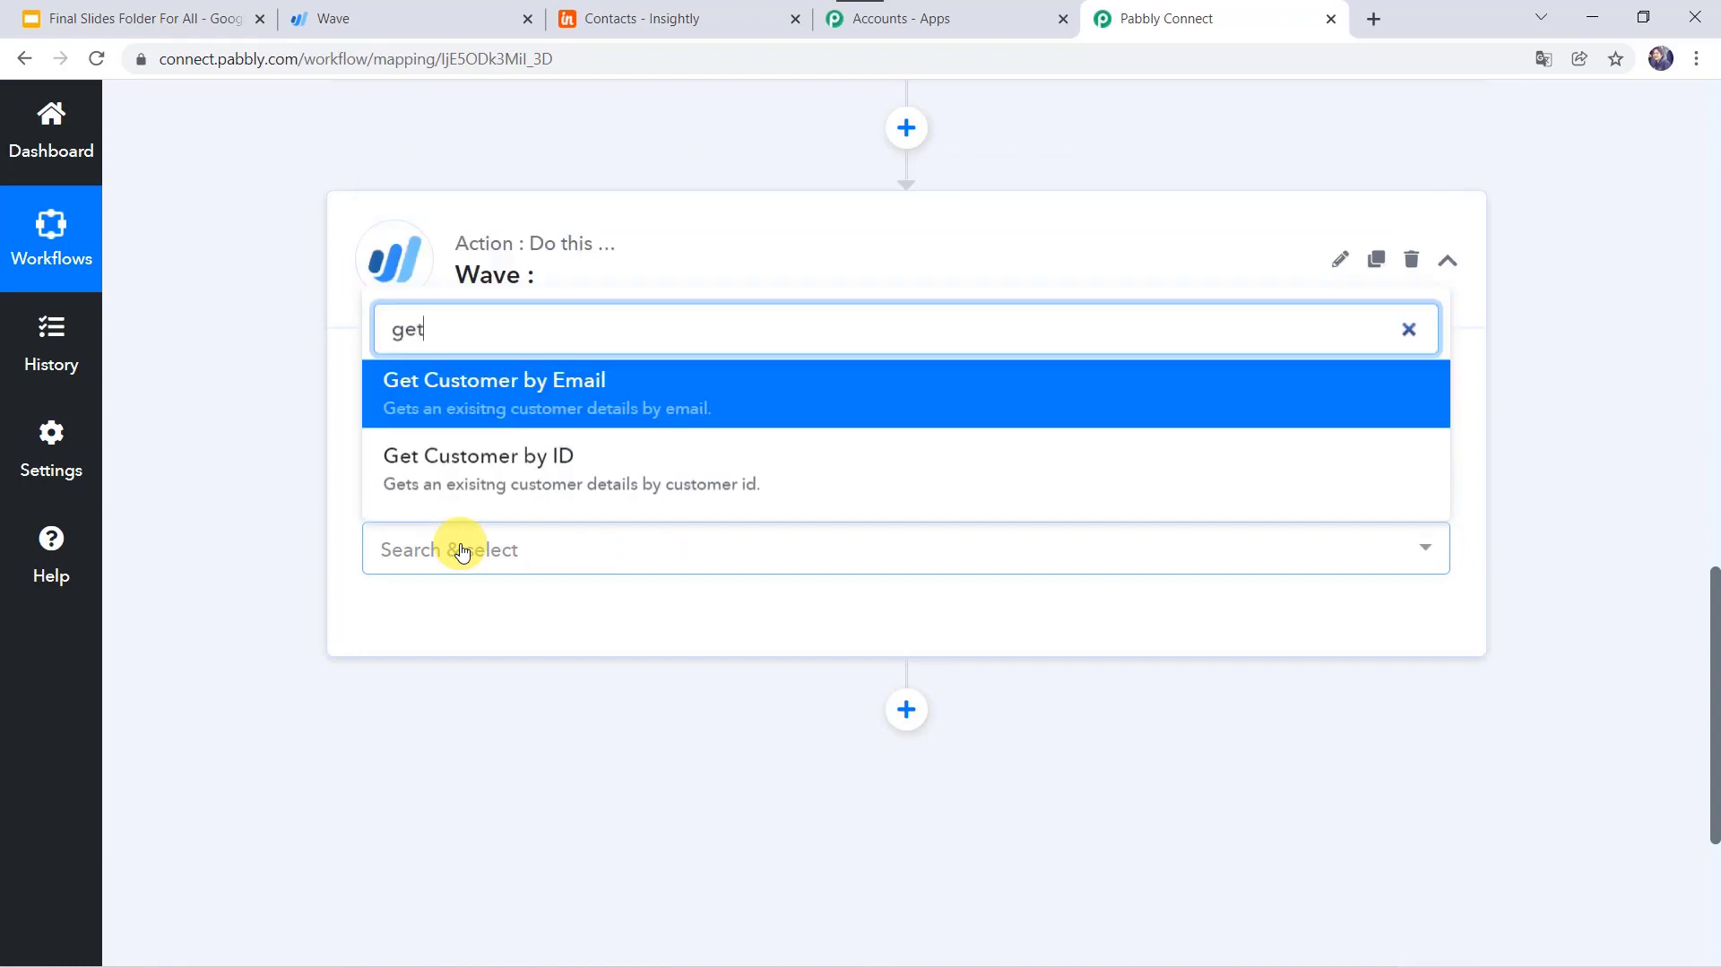
click(538, 391)
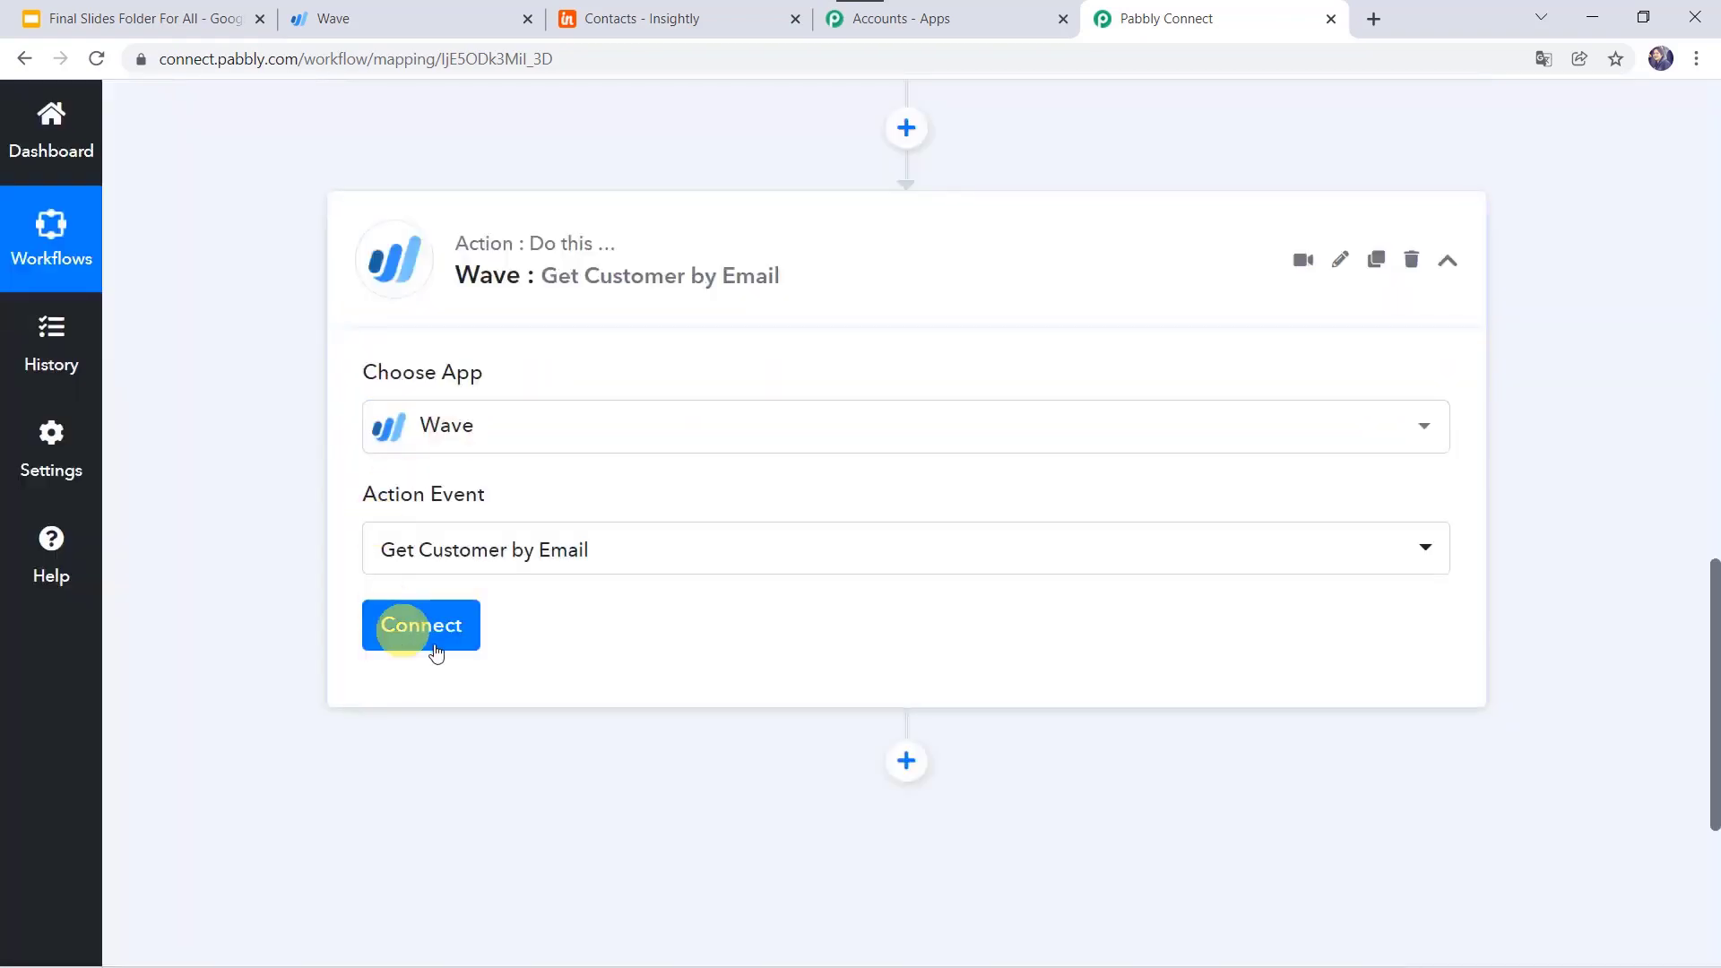
click(446, 635)
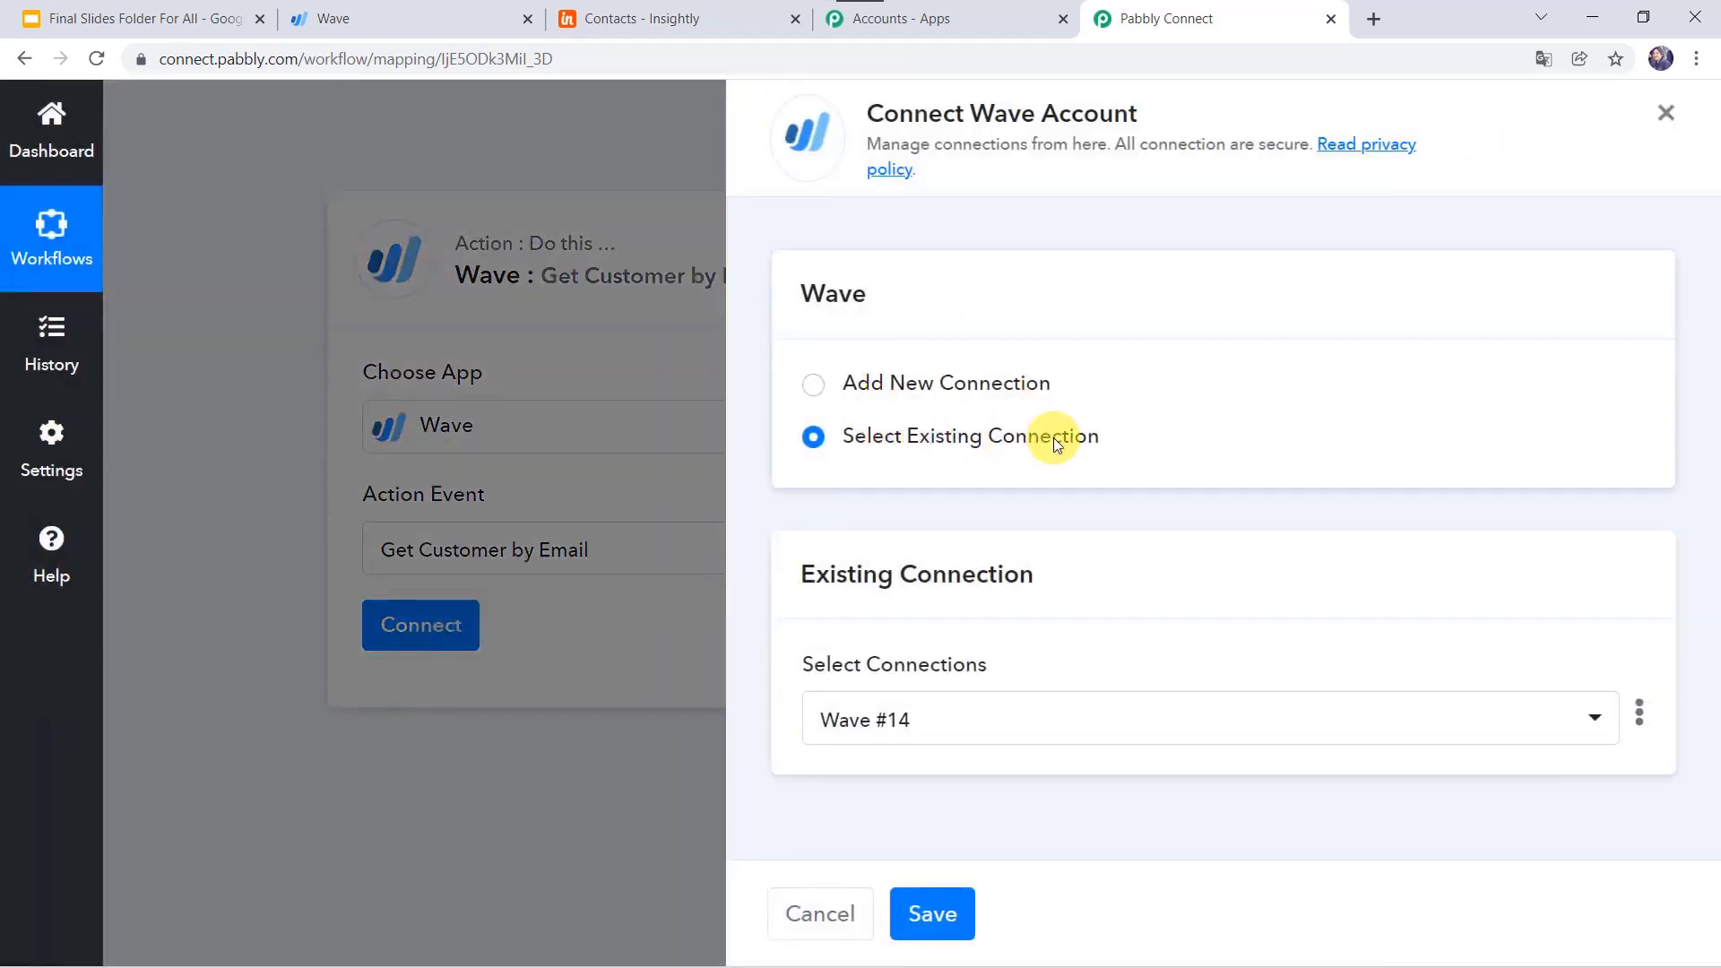
click(938, 919)
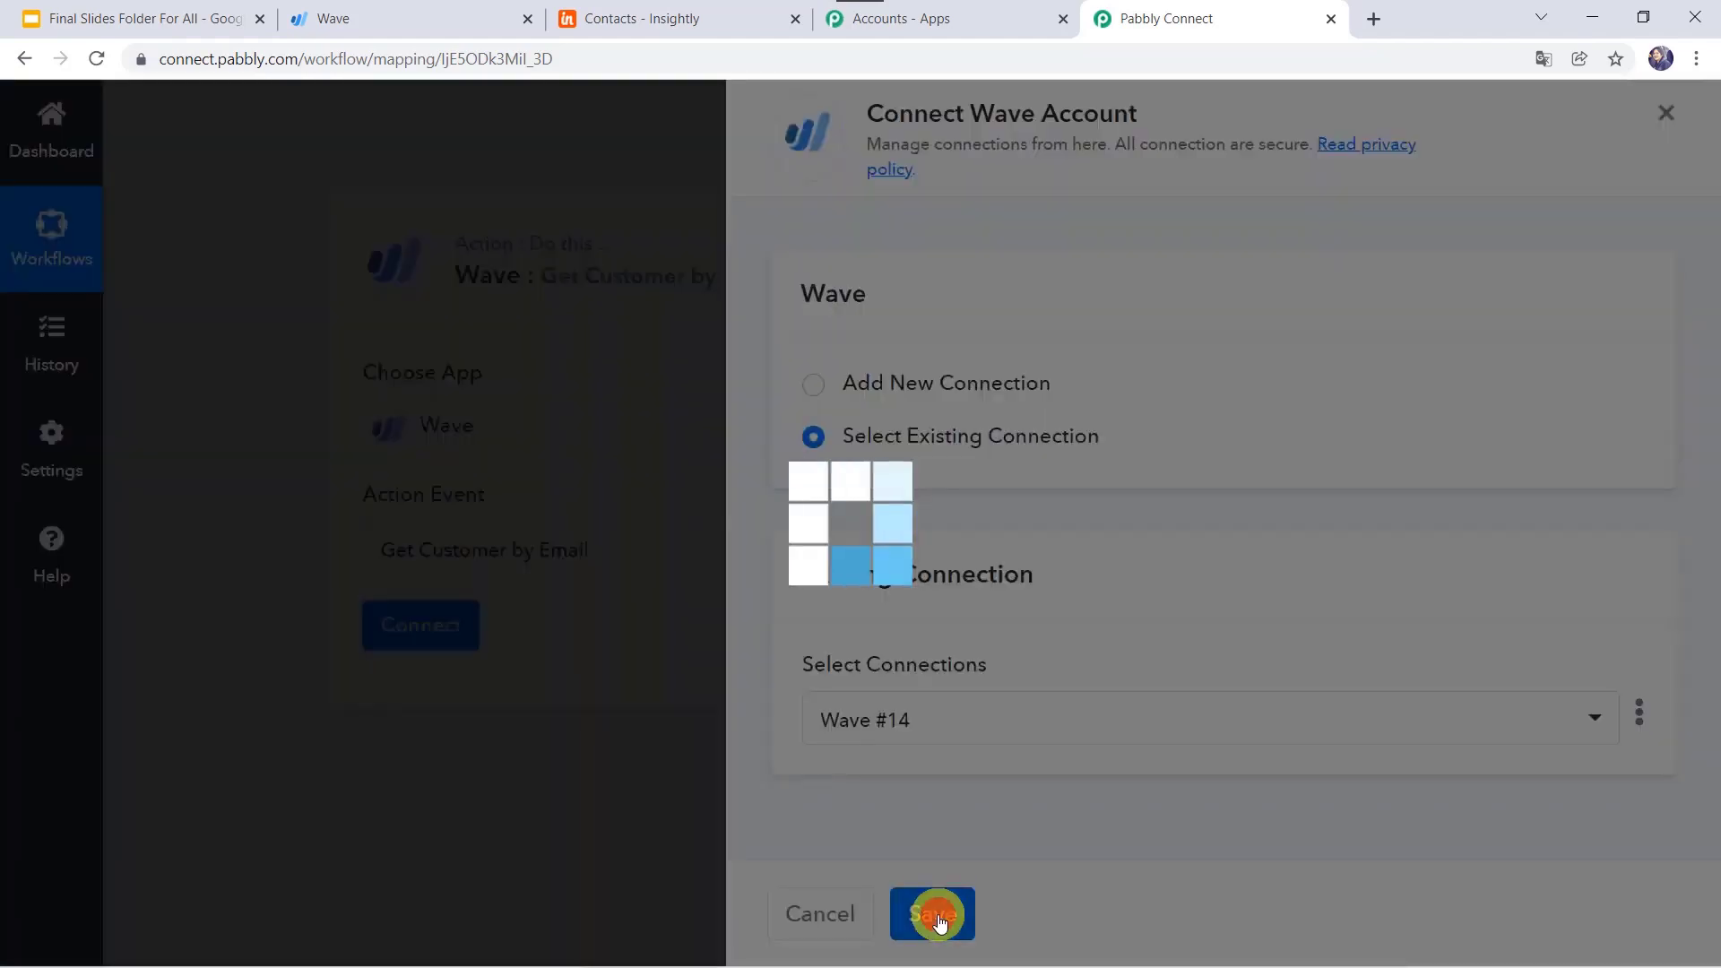
scroll(755, 662, down, 3)
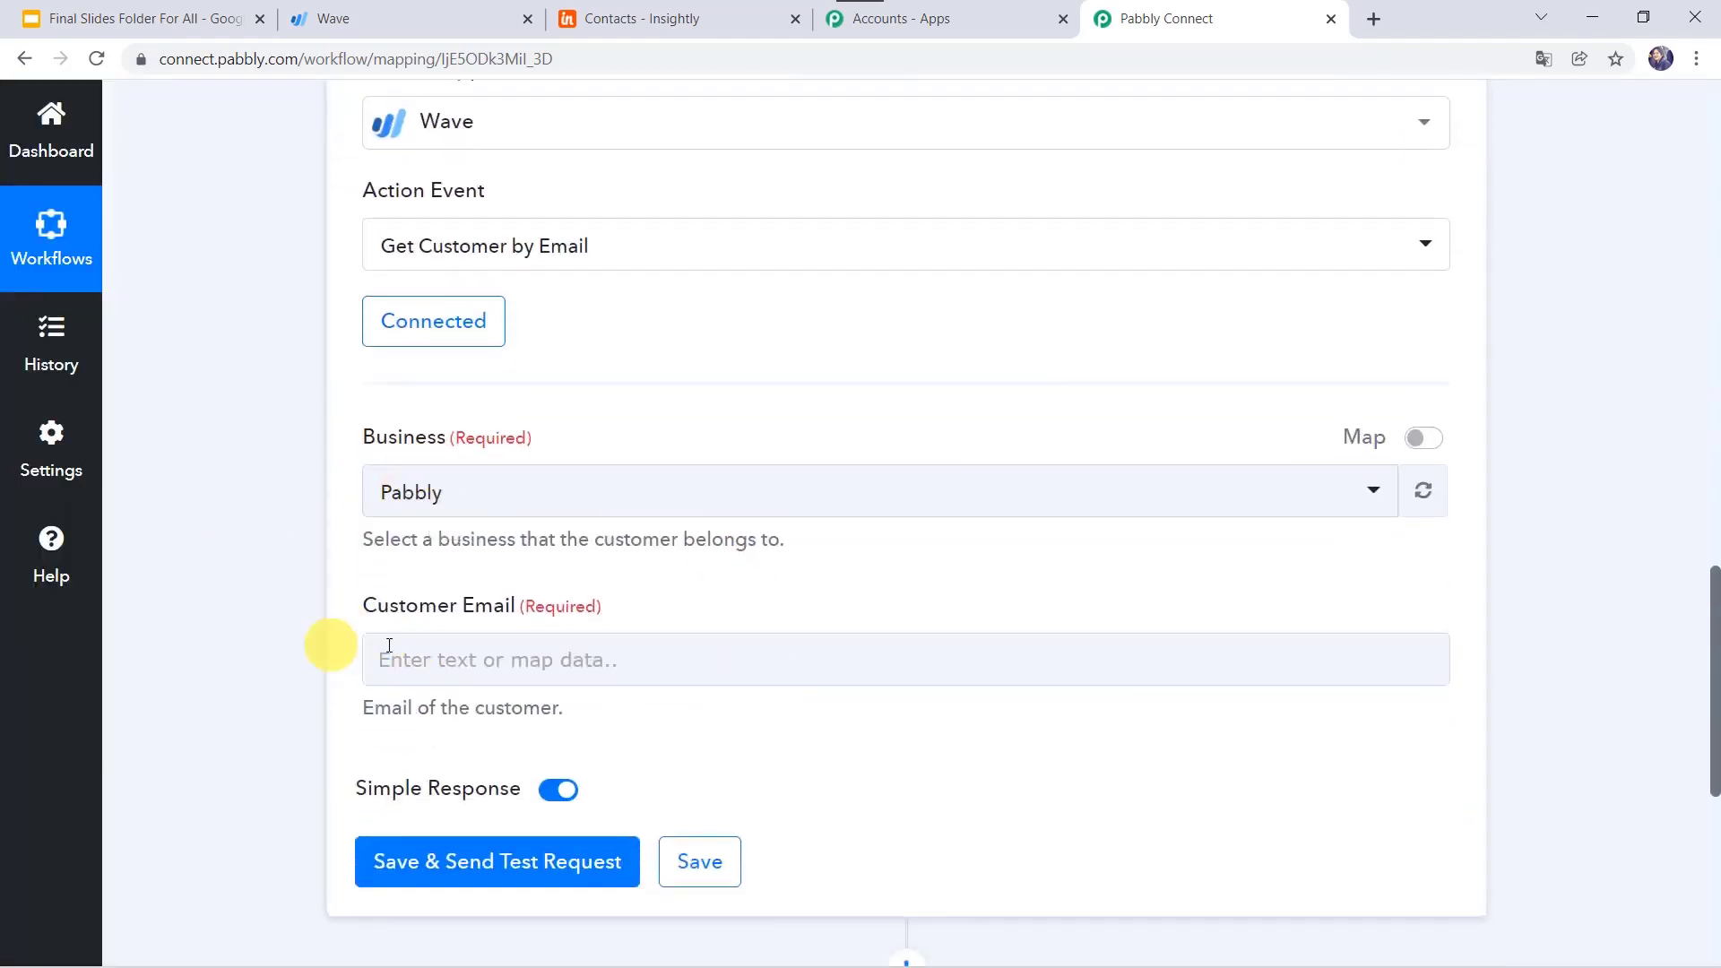
Step: Map the Wave: New Customer Node Email into the Customer Email field
scroll(269, 454, up, 10)
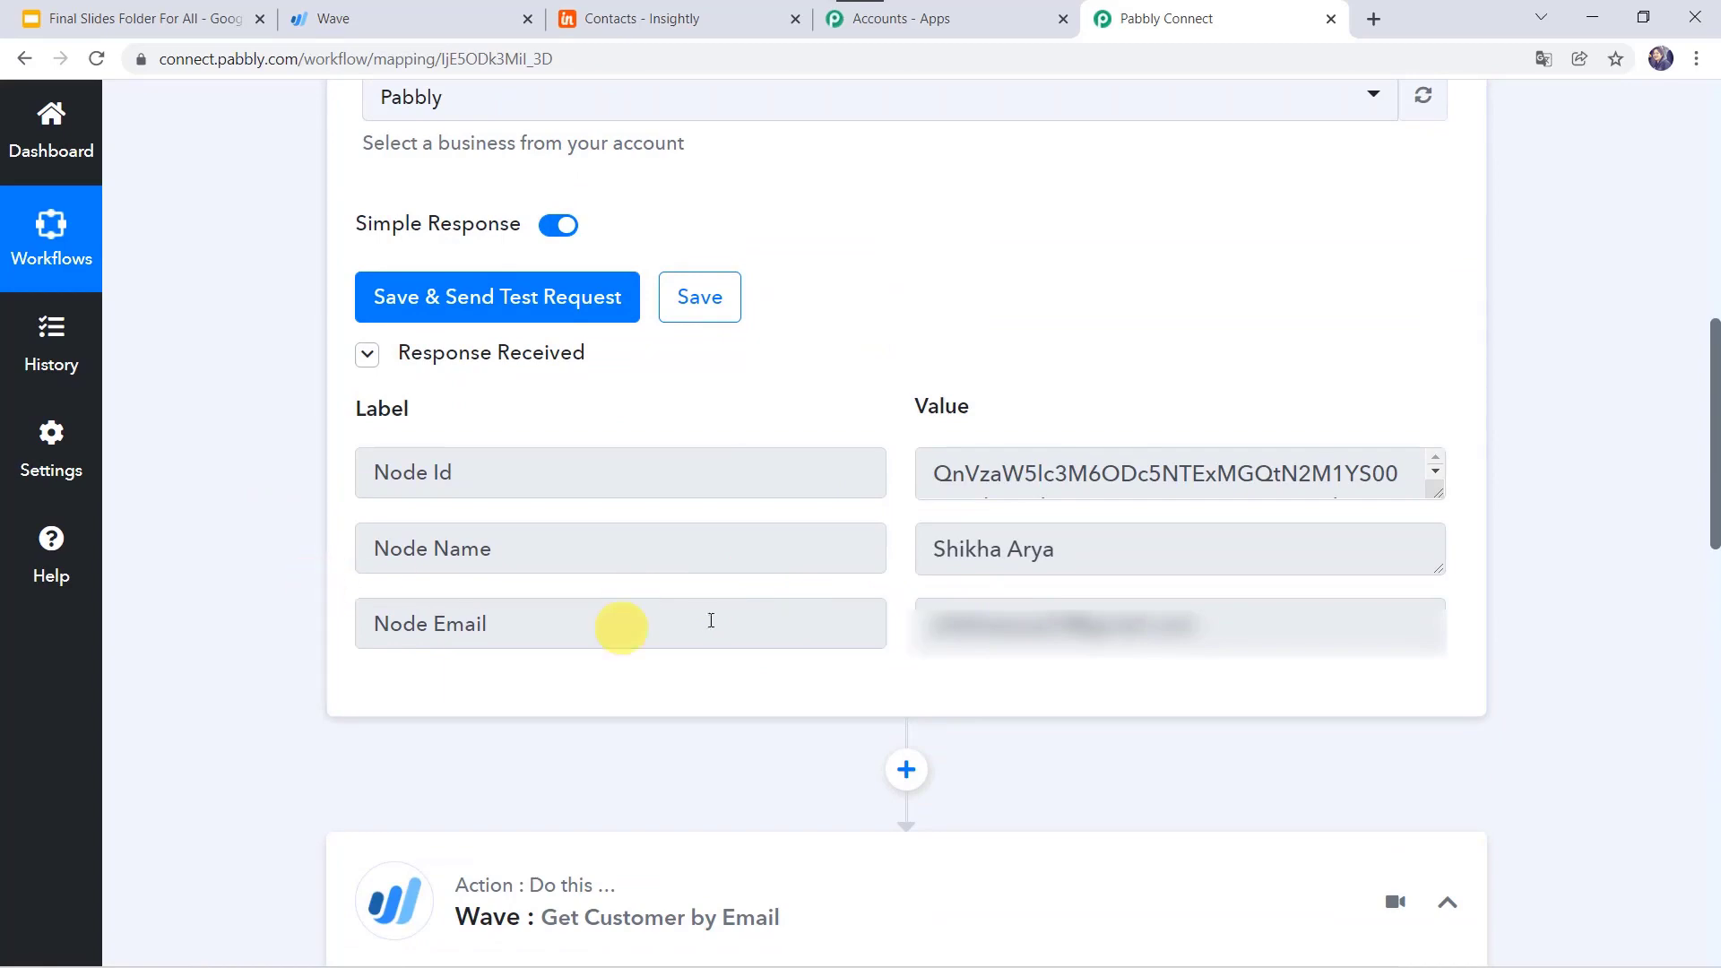
scroll(238, 665, down, 10)
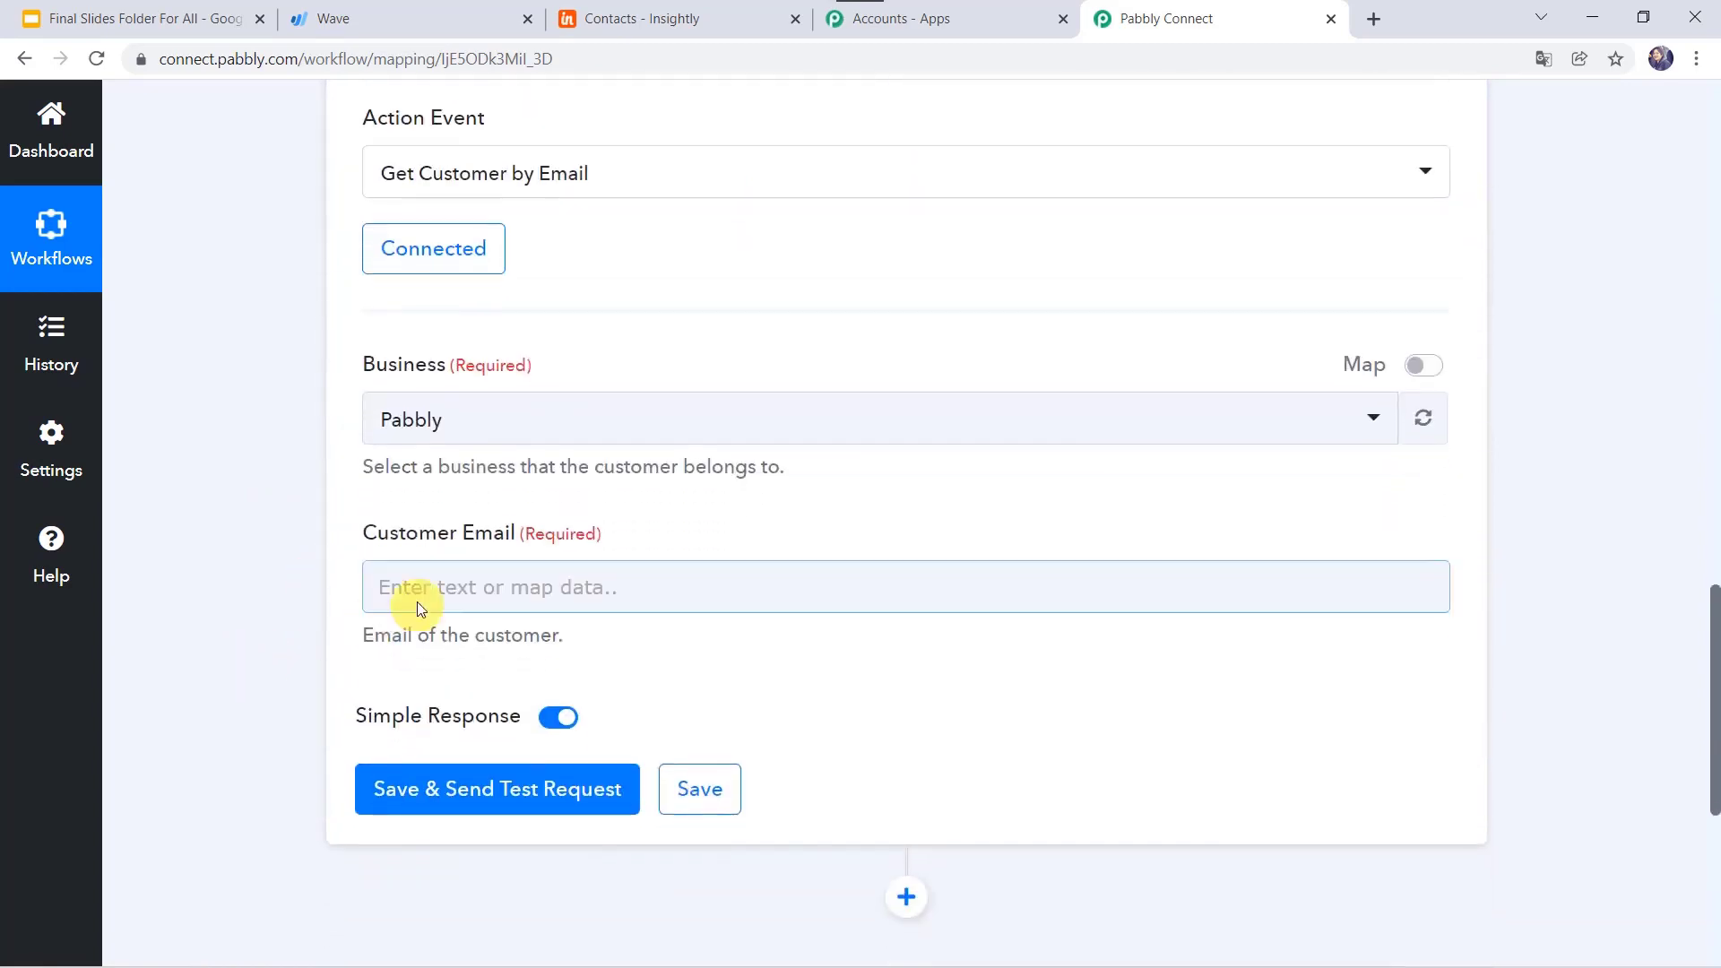
click(428, 587)
scroll(518, 627, down, 2)
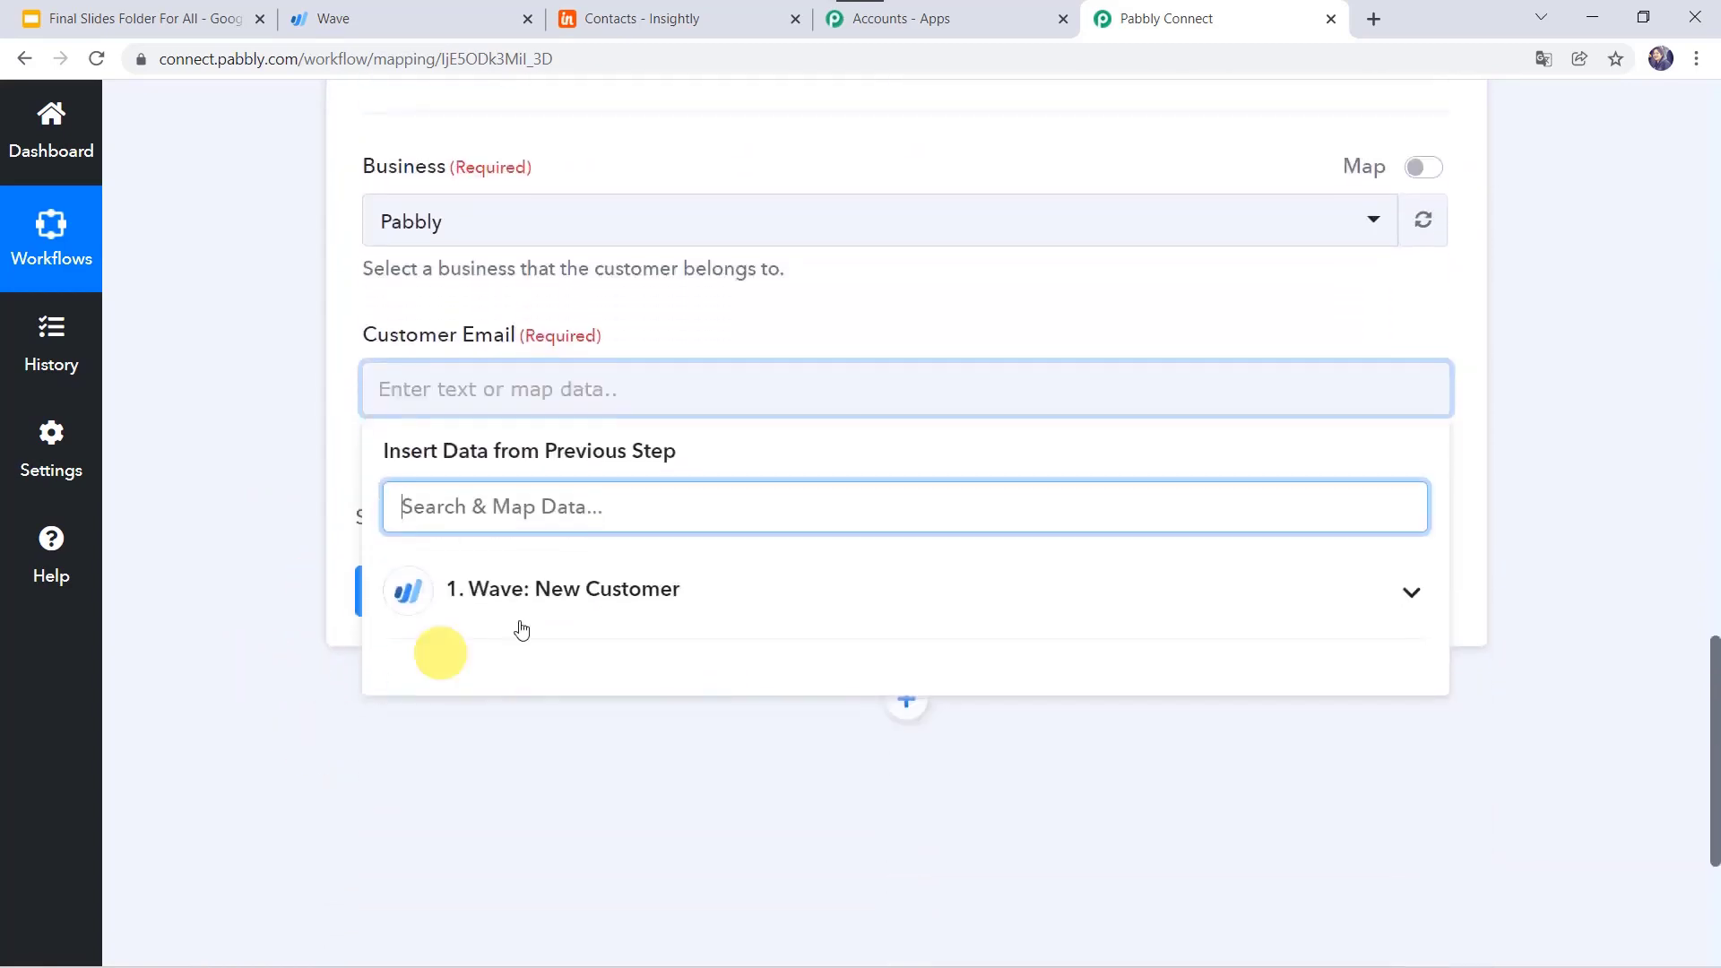
click(537, 597)
click(595, 778)
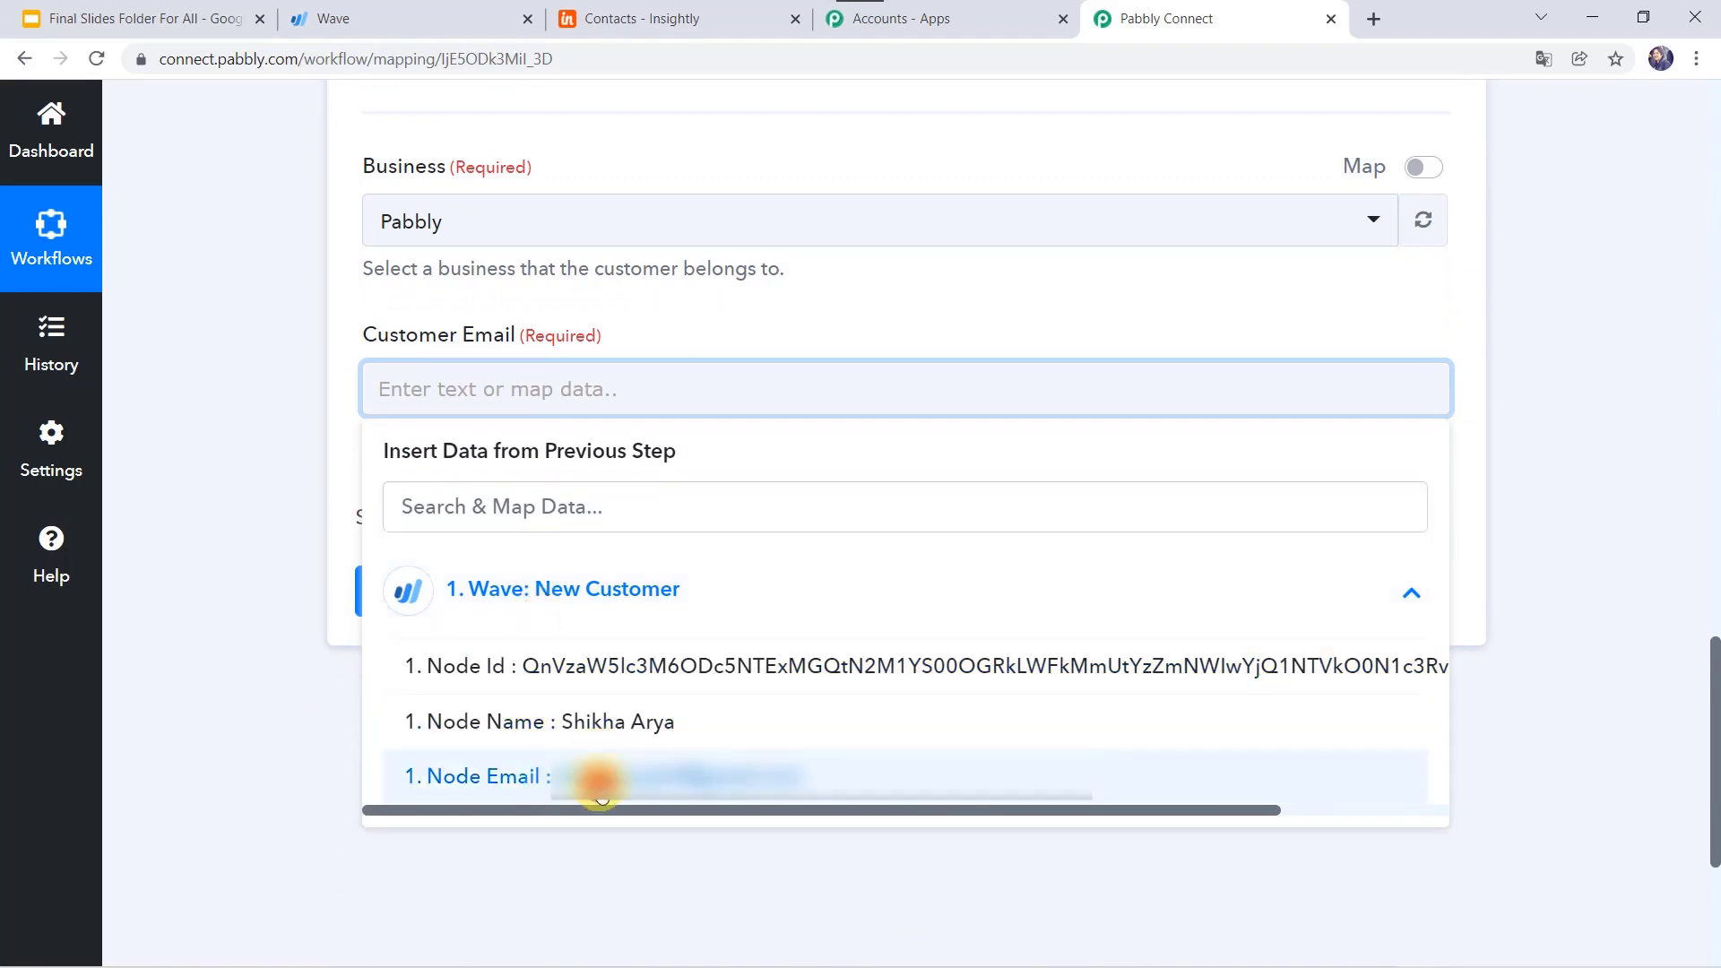
click(306, 585)
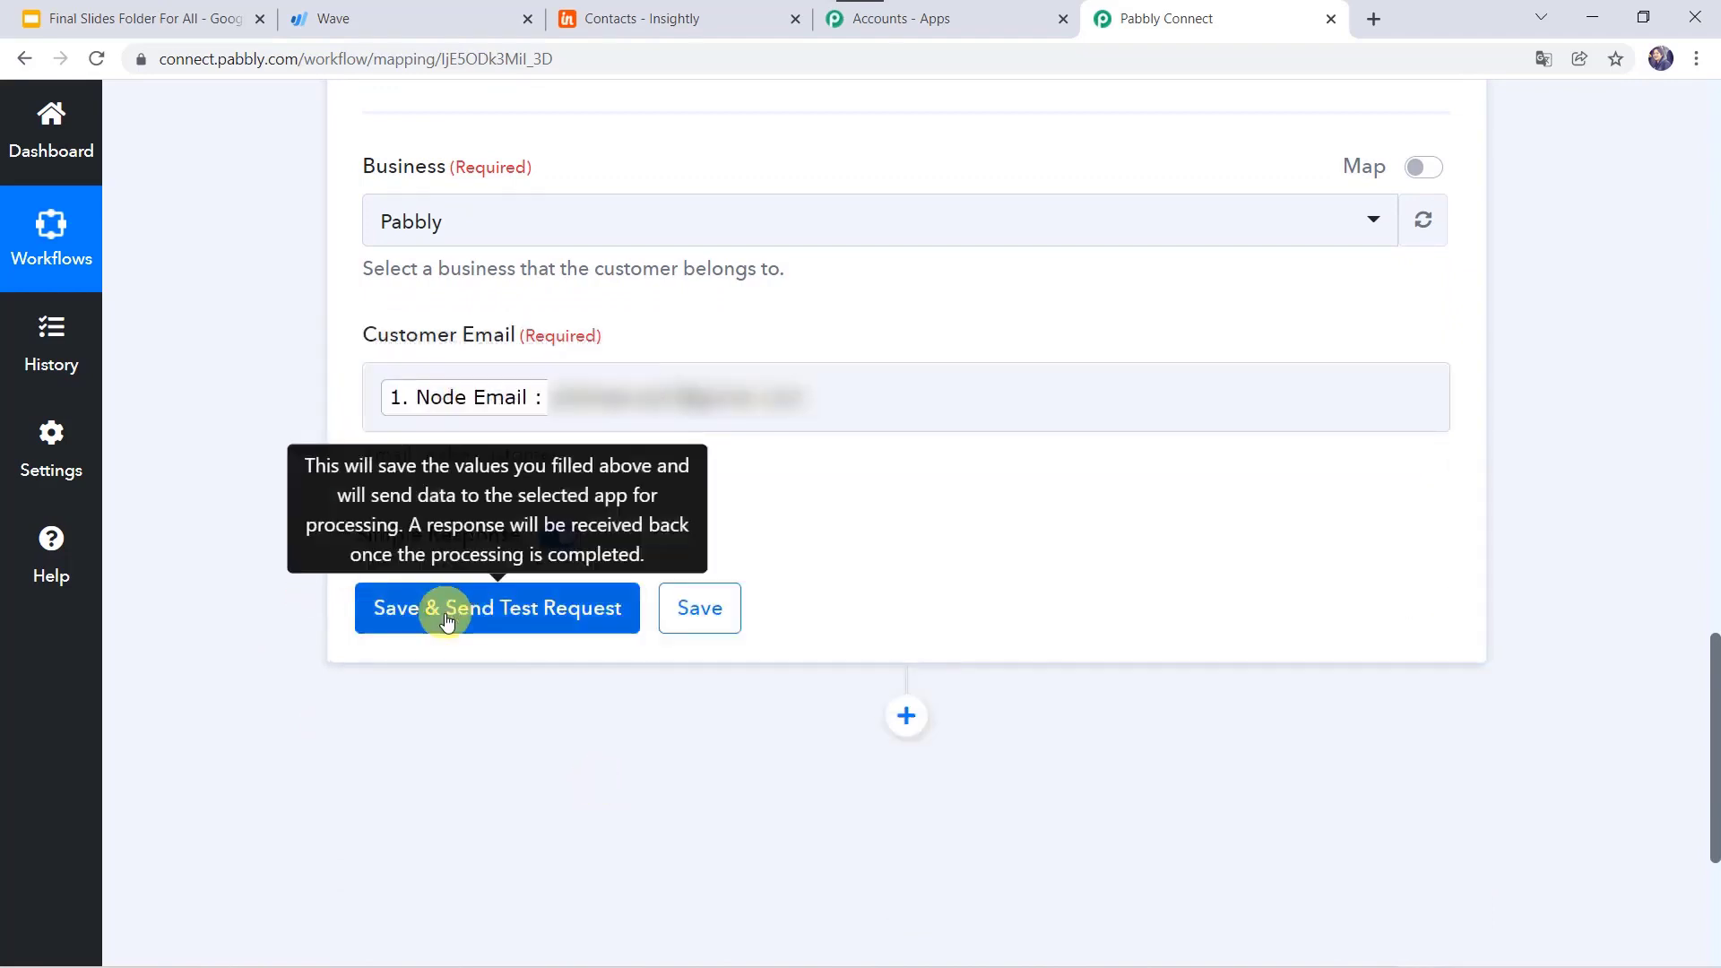
Step: Save and test the step, then review the returned customer details, including INR currency
click(448, 621)
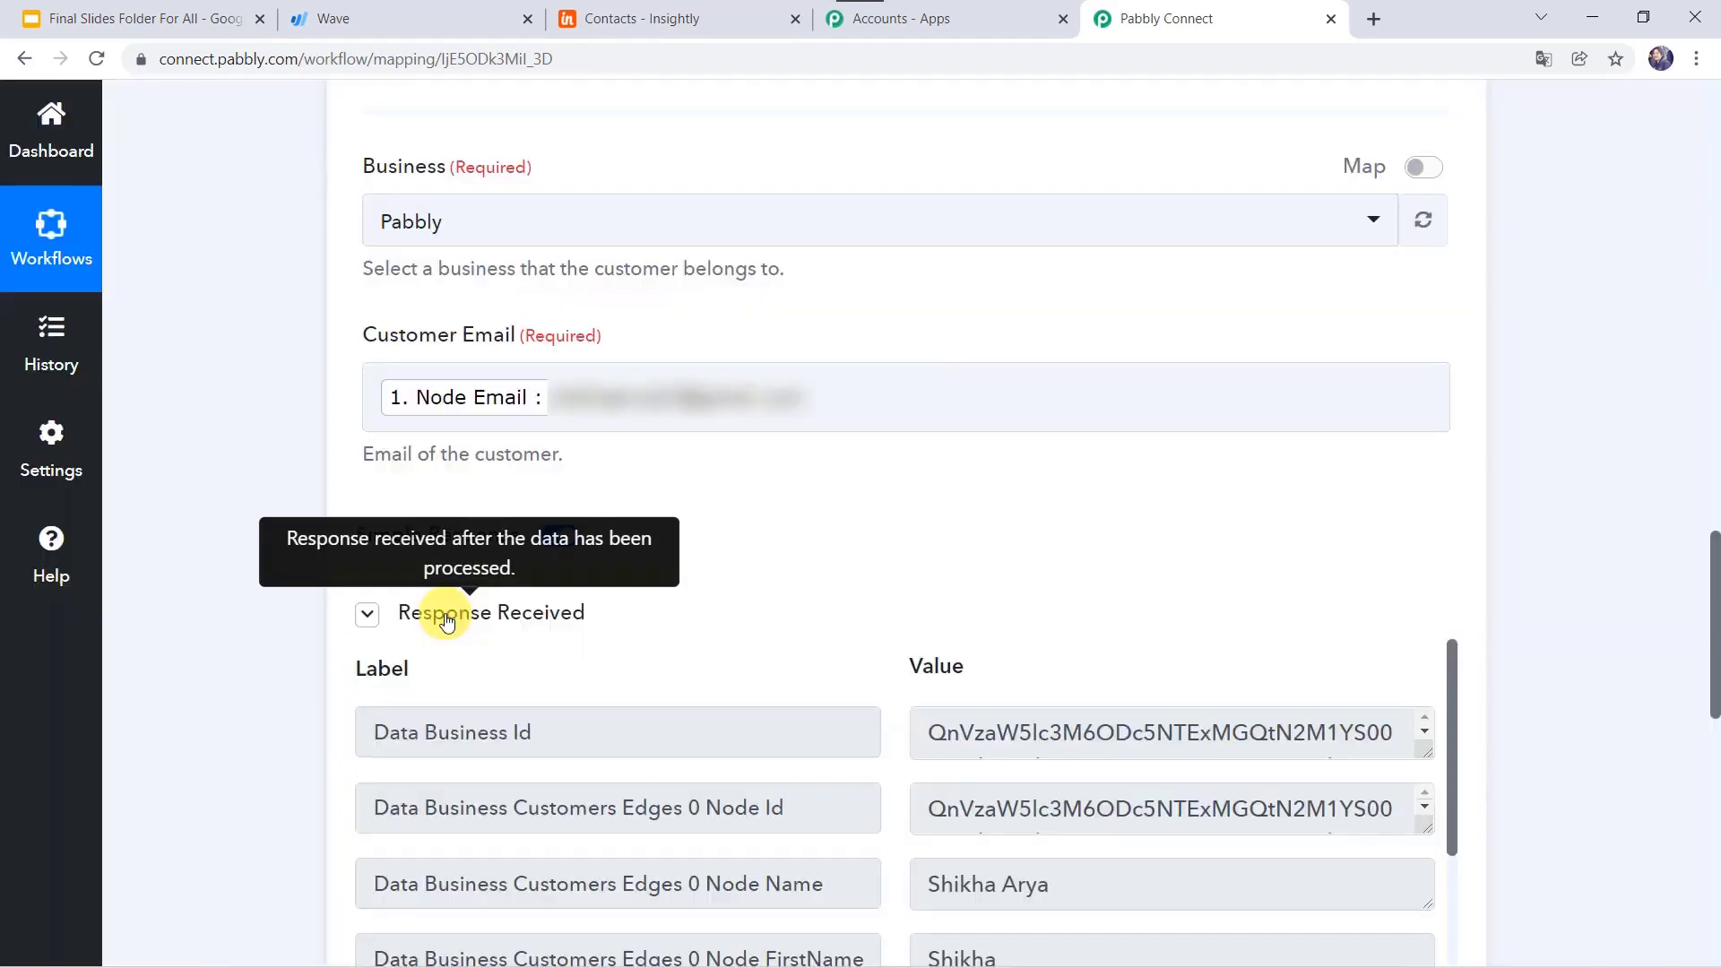
scroll(447, 619, down, 4)
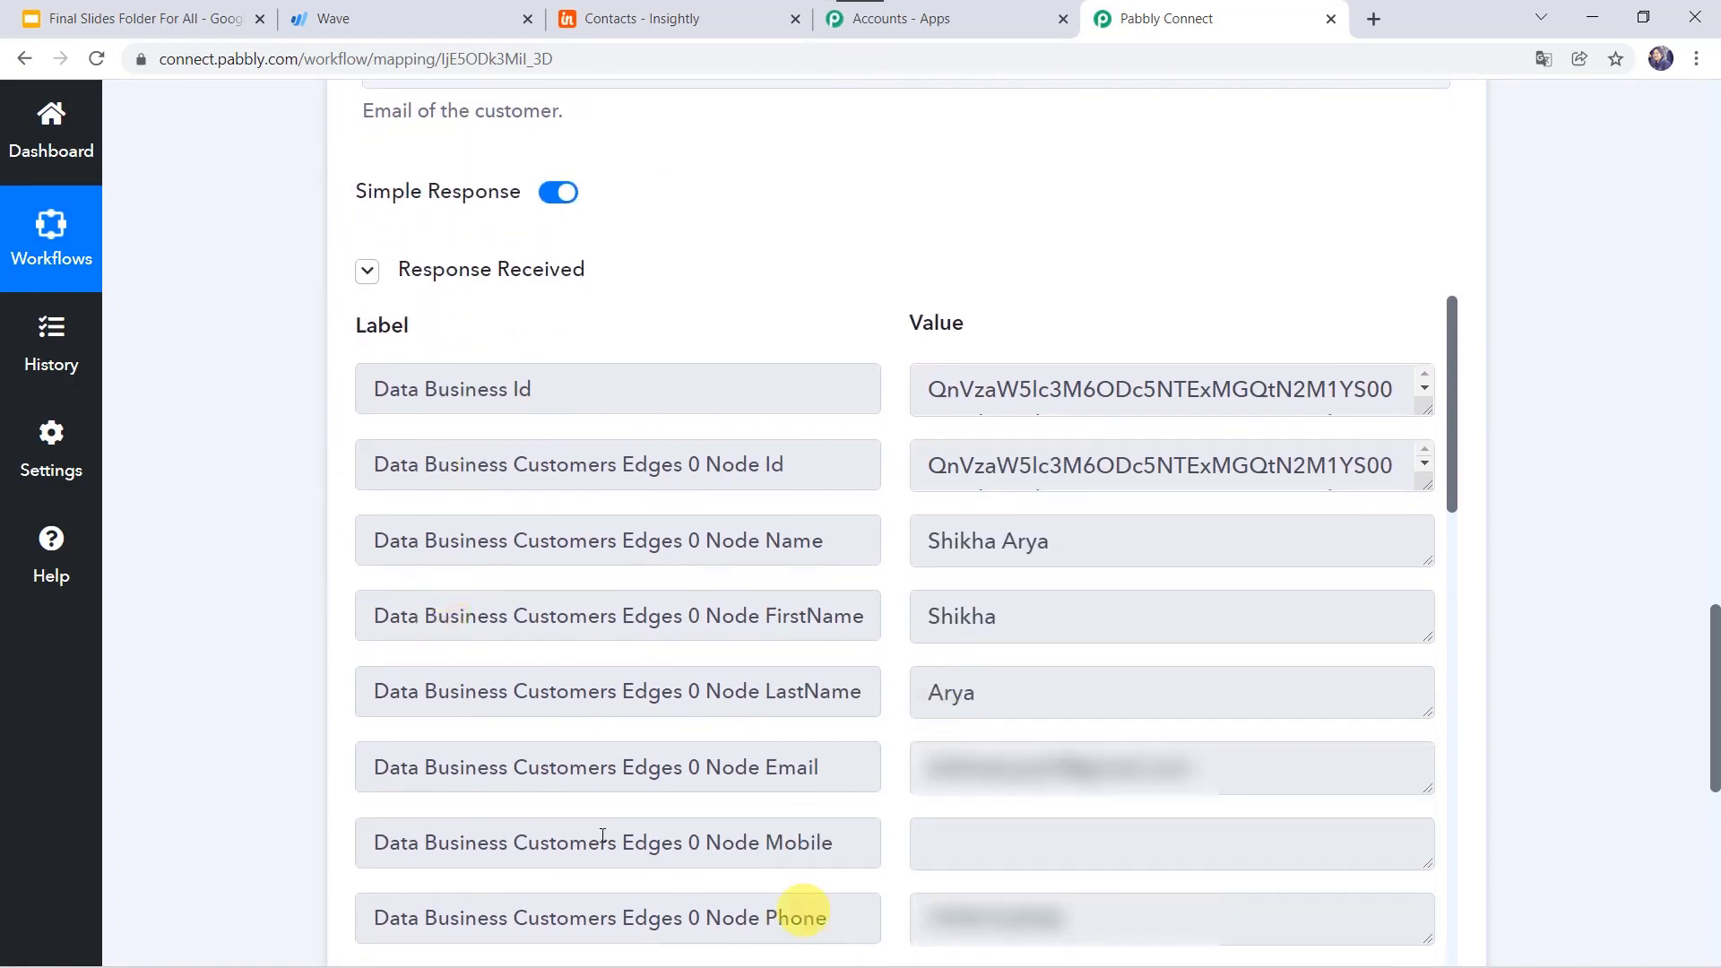
scroll(866, 634, down, 1)
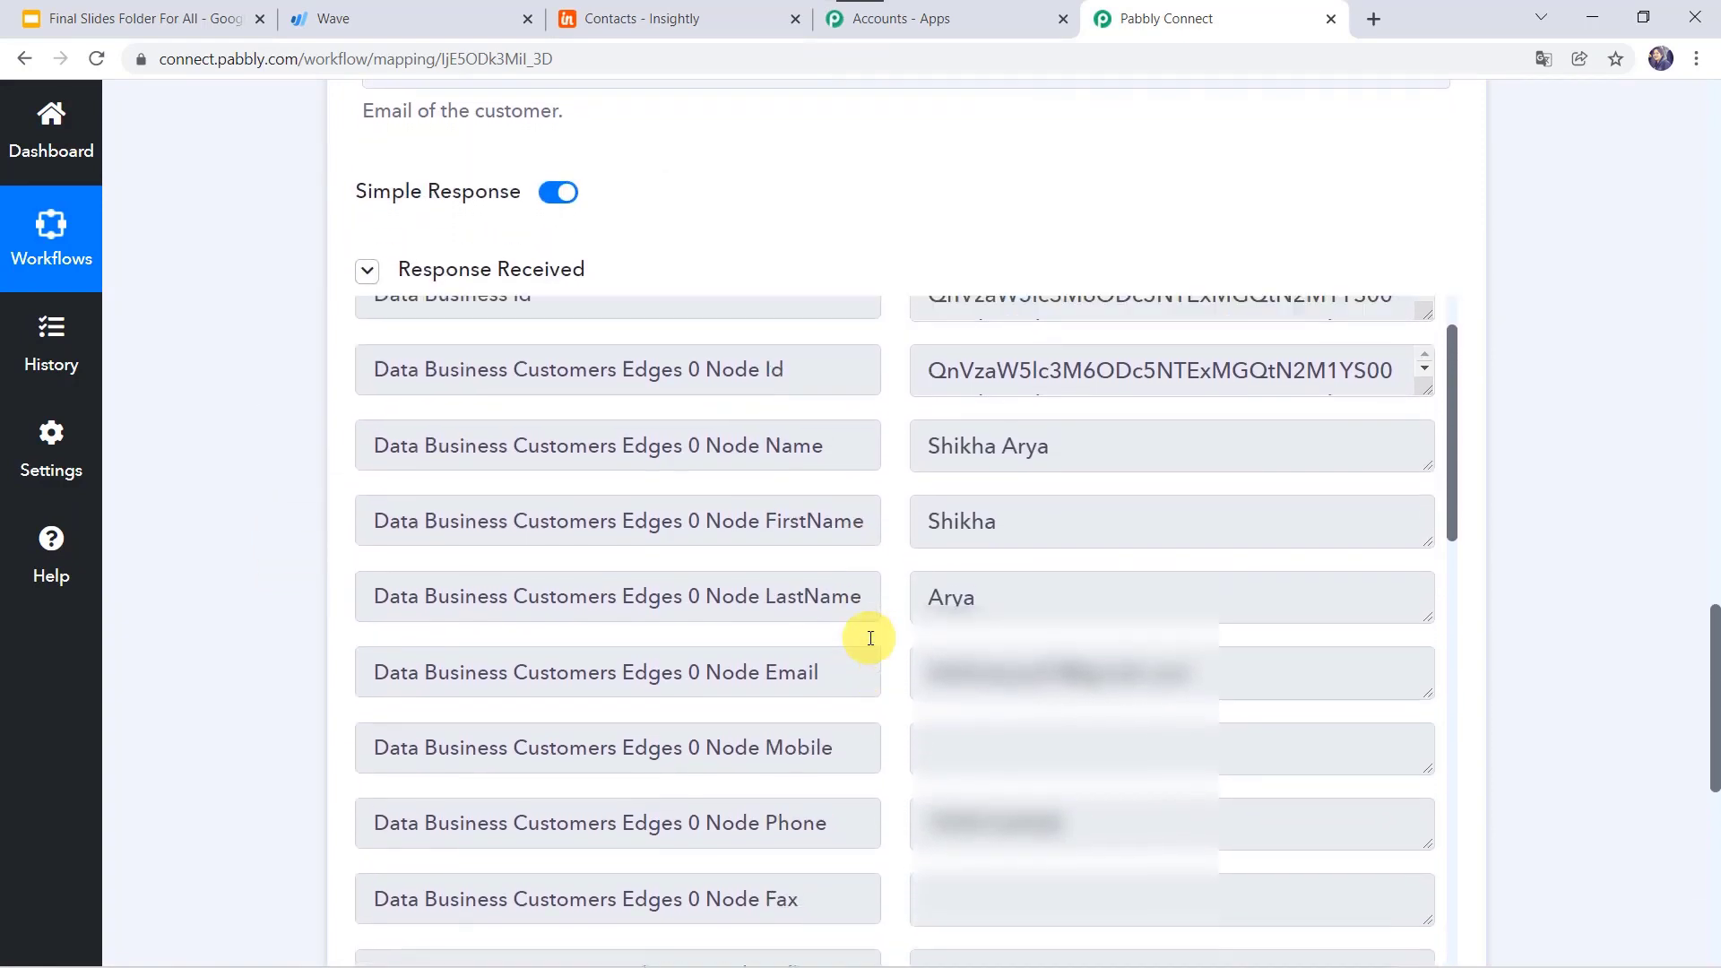
scroll(400, 591, down, 1)
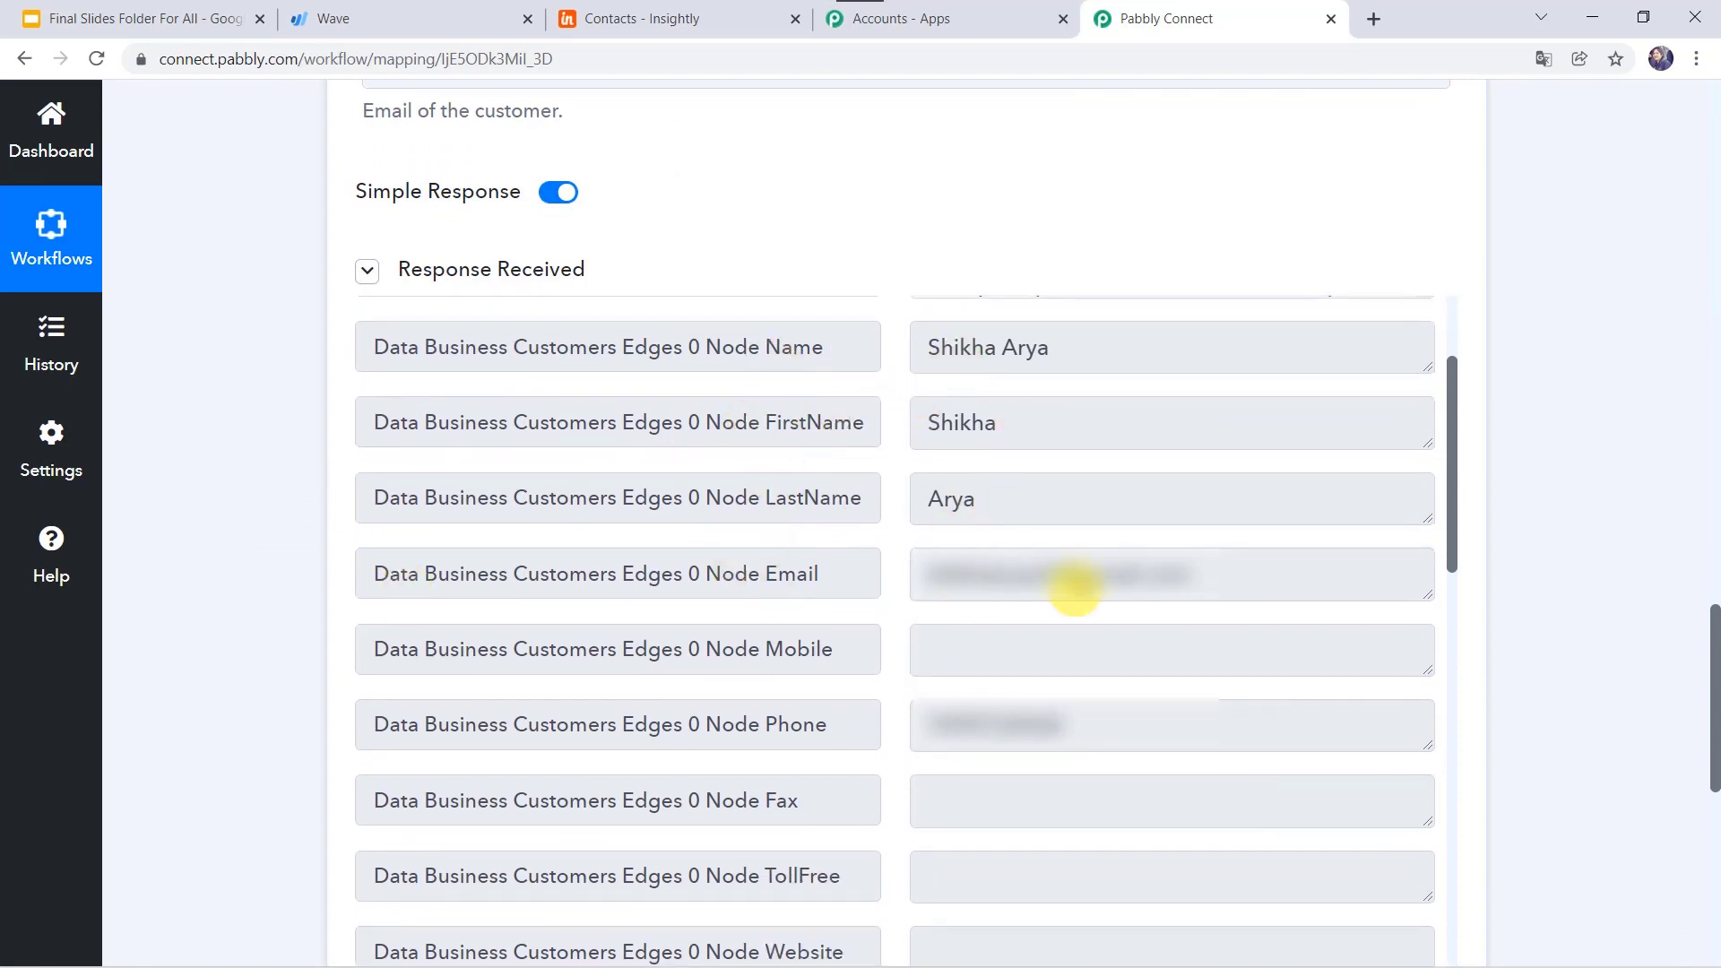
scroll(1085, 766, down, 4)
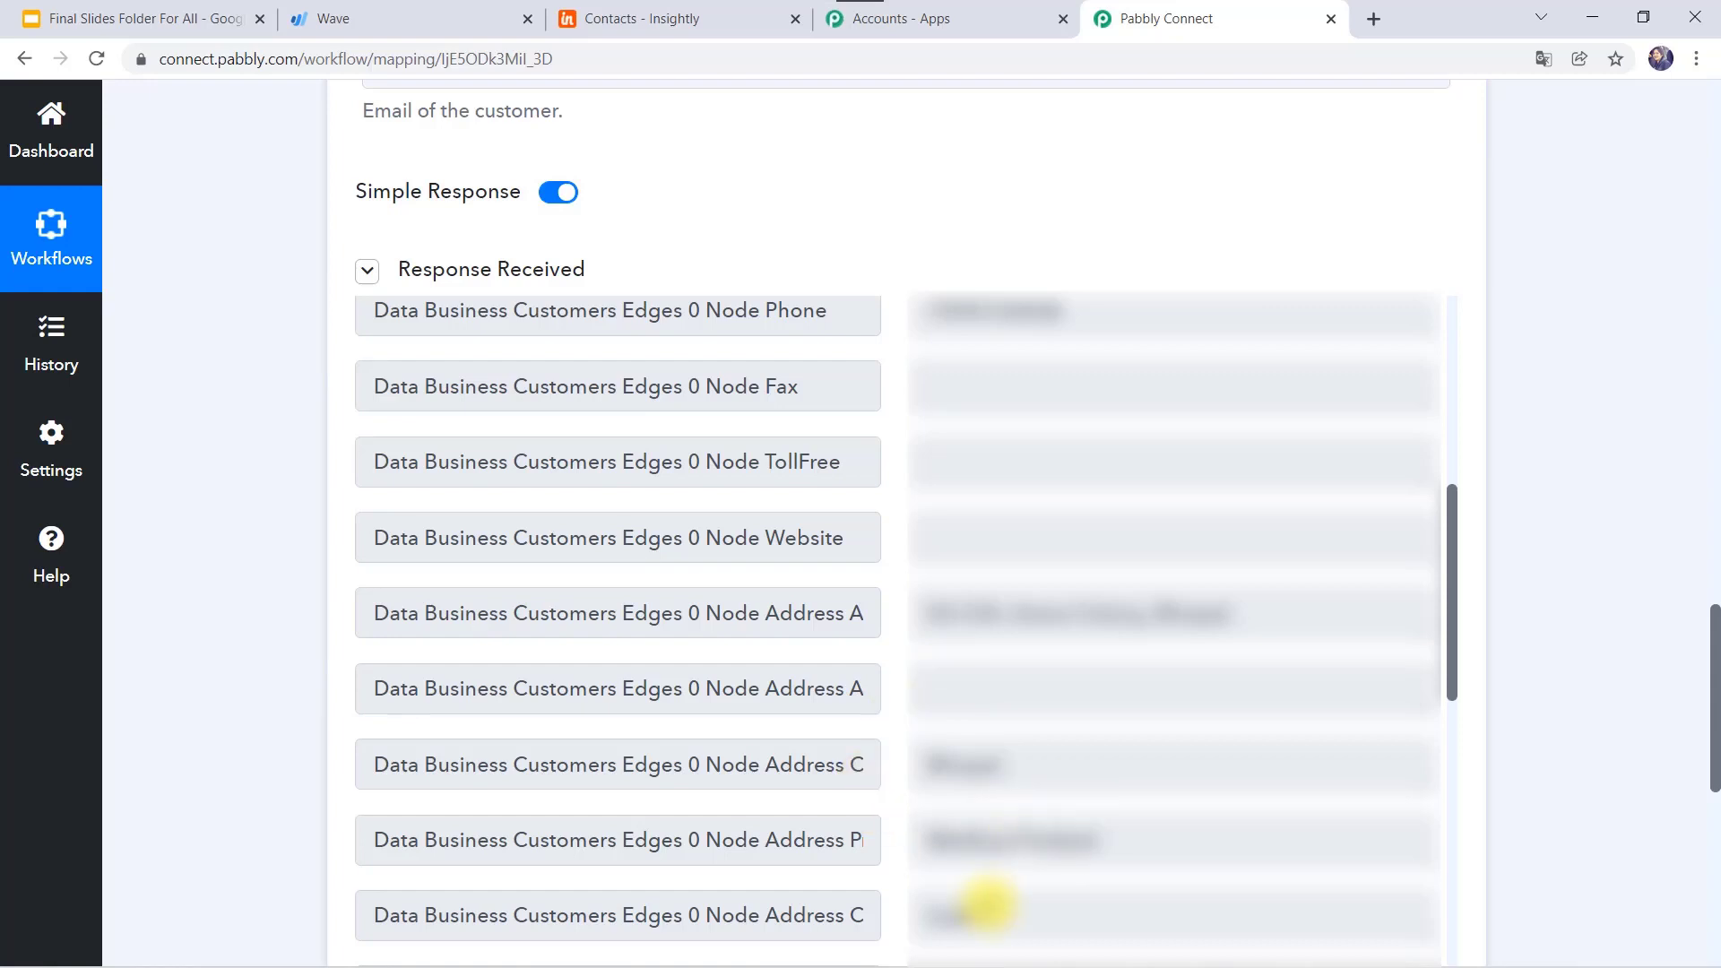
scroll(984, 908, down, 7)
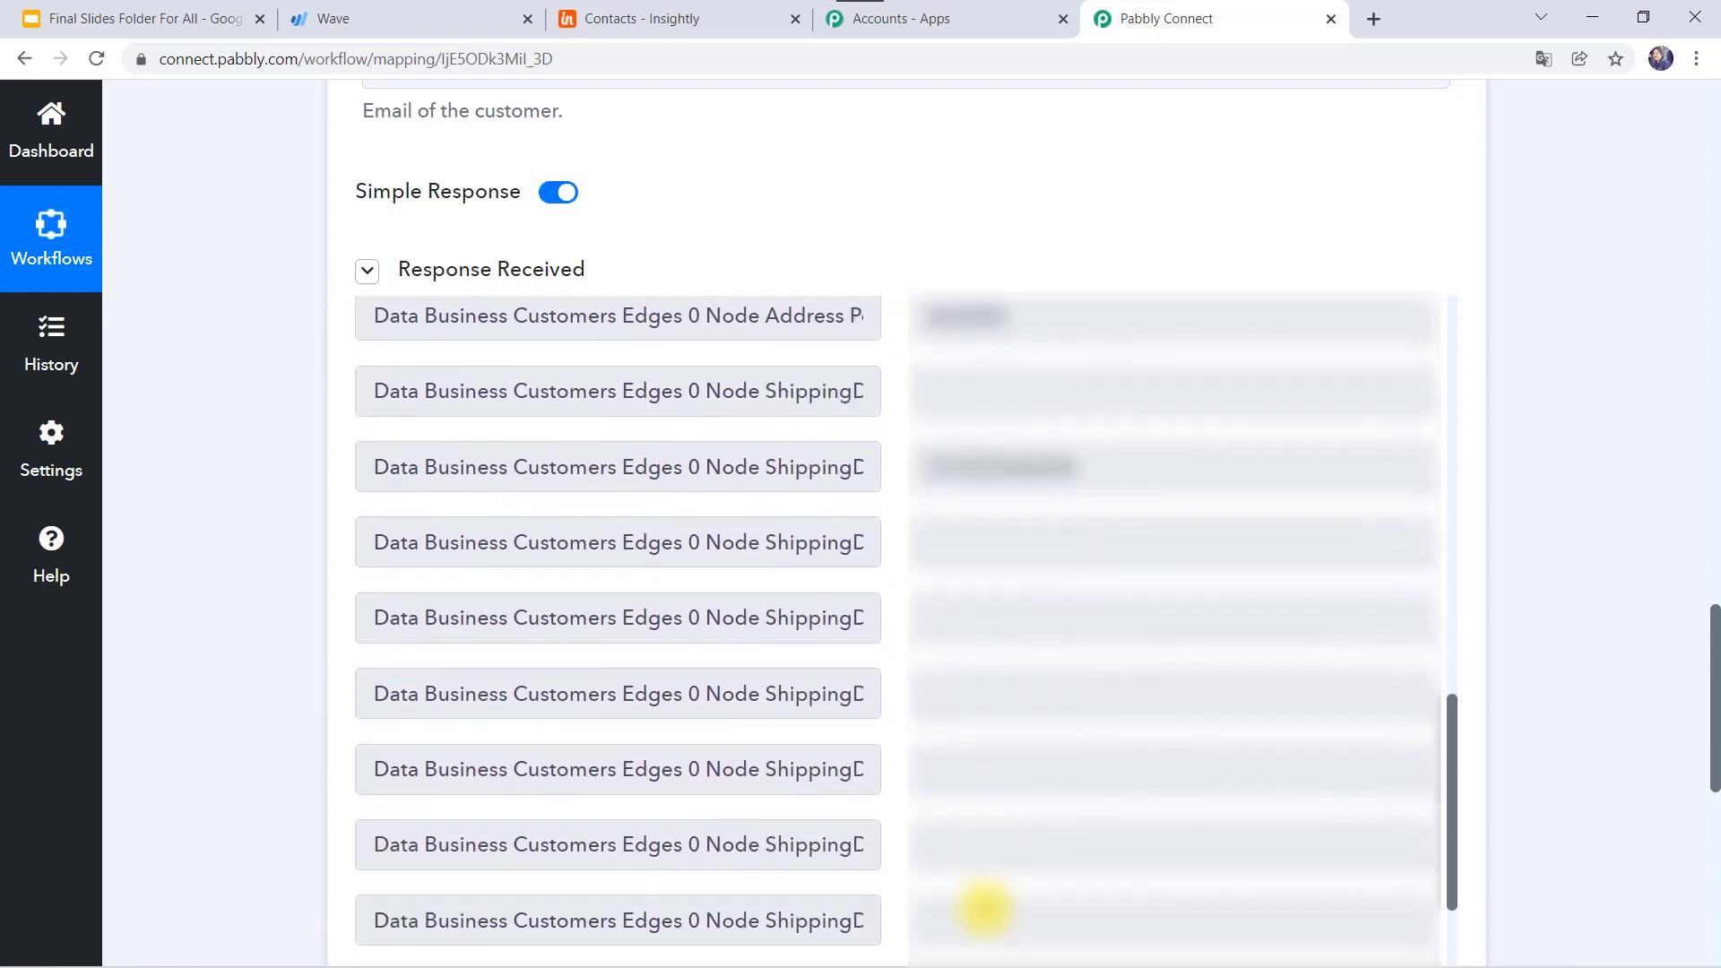
scroll(959, 421, down, 3)
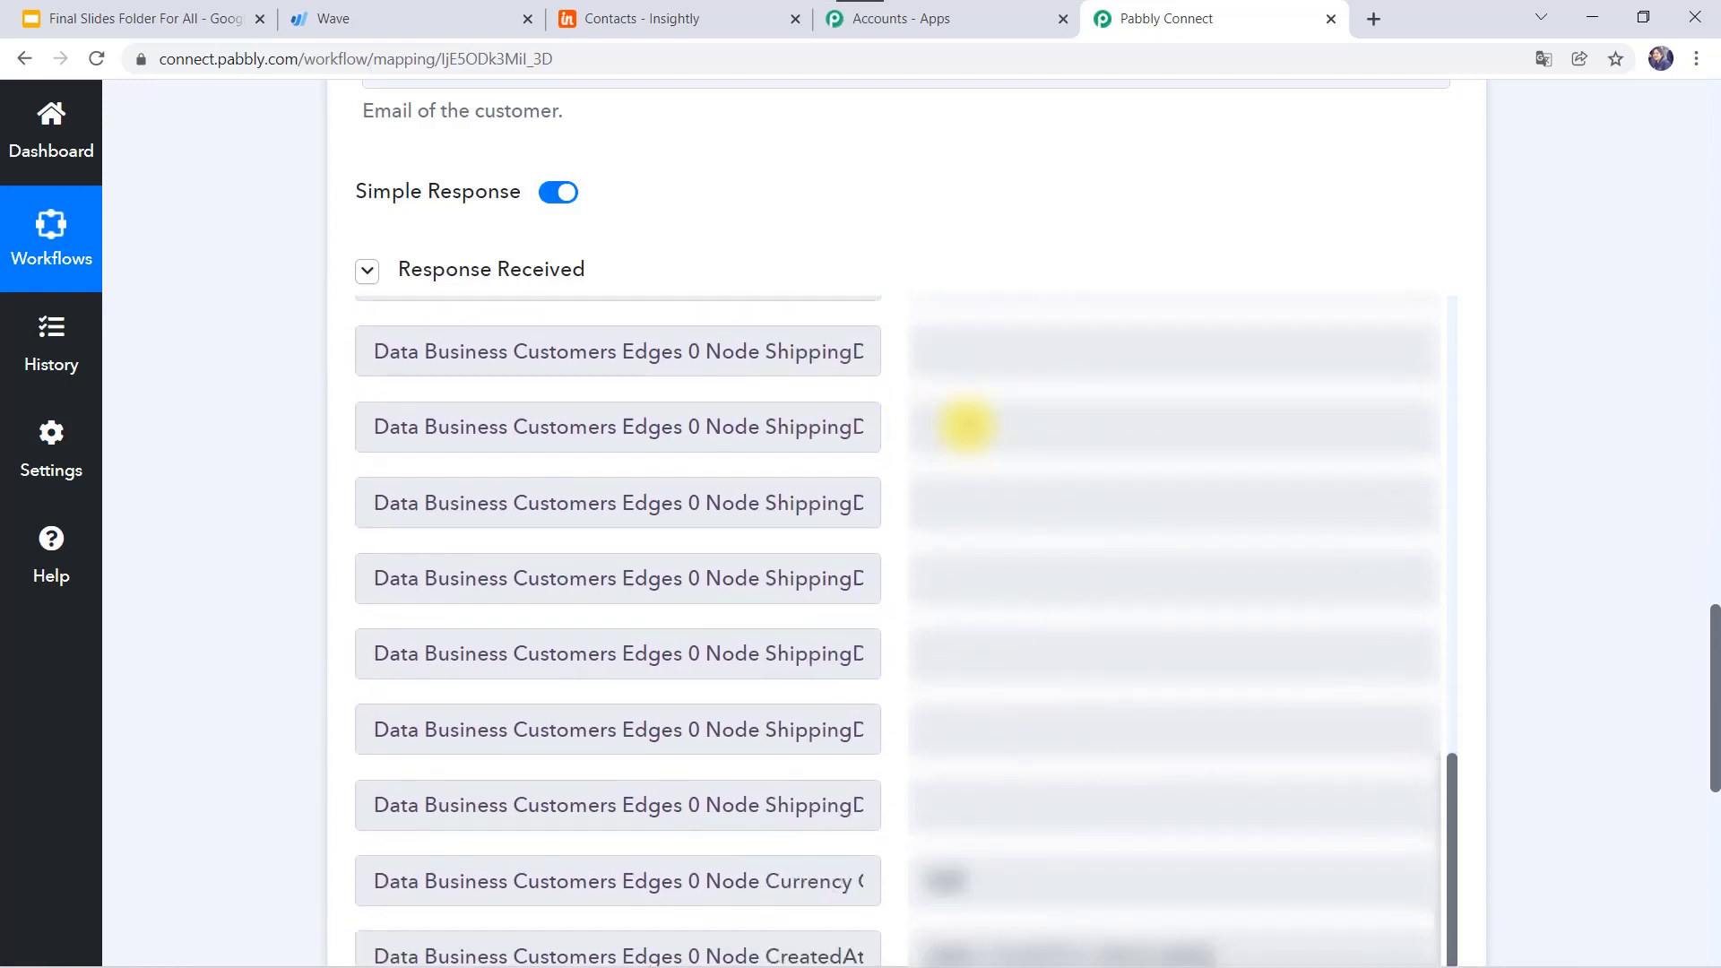
scroll(980, 789, down, 3)
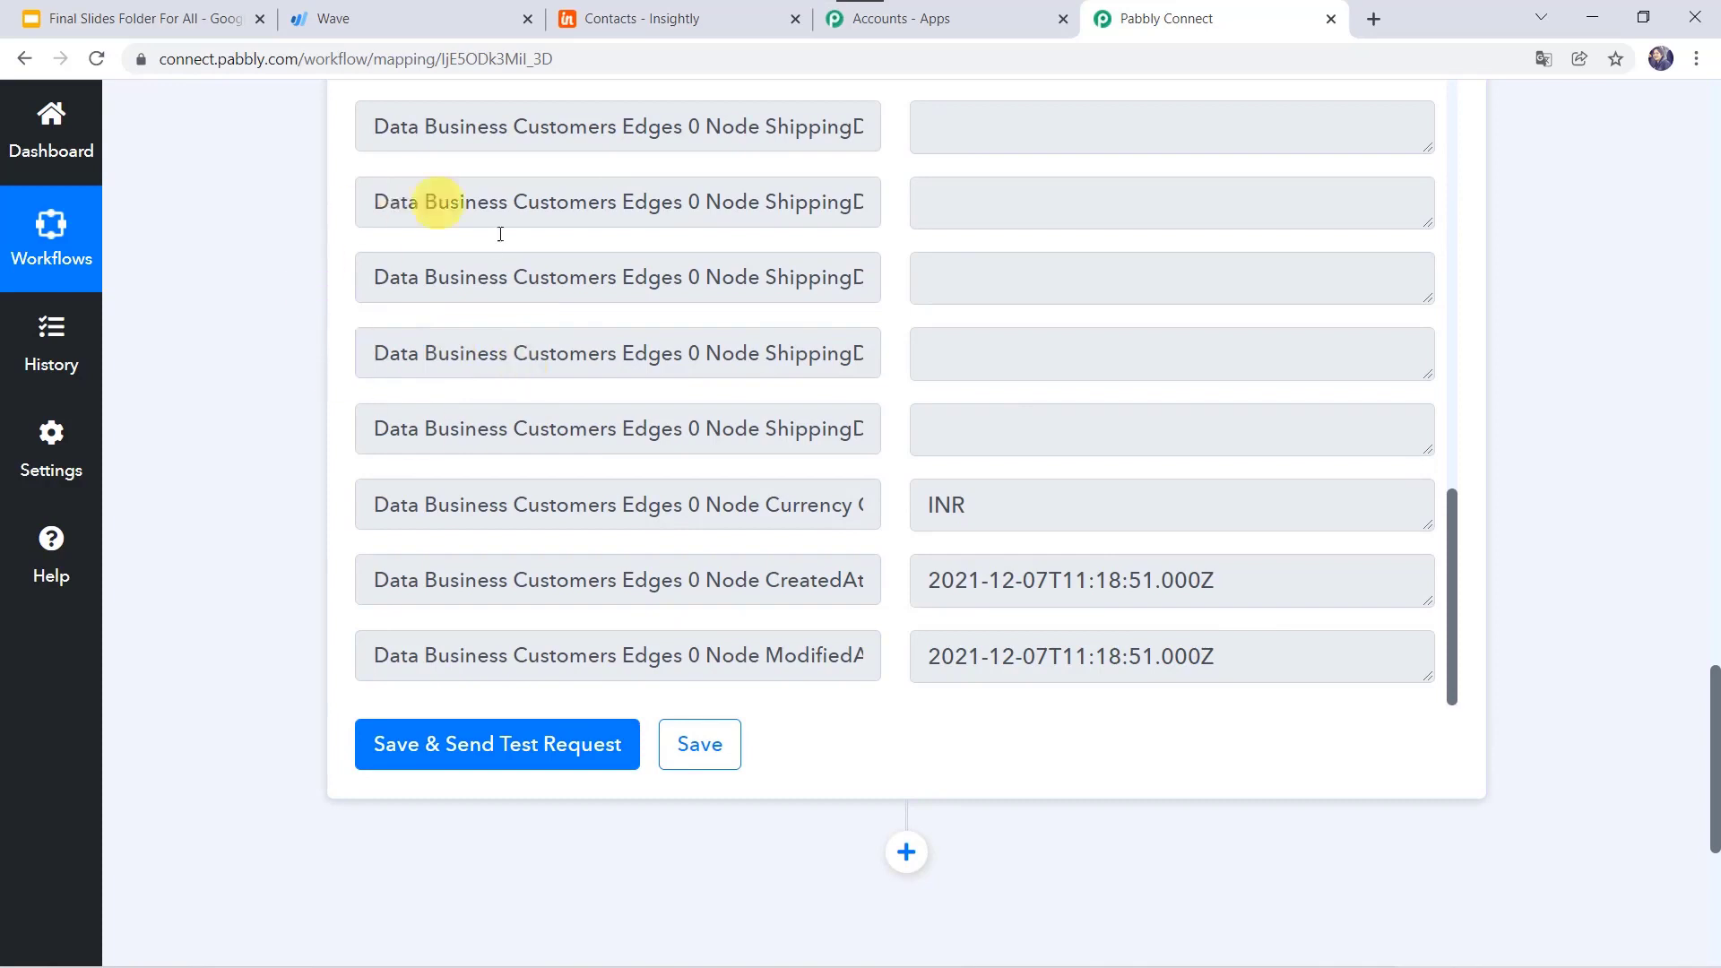
scroll(538, 315, down, 4)
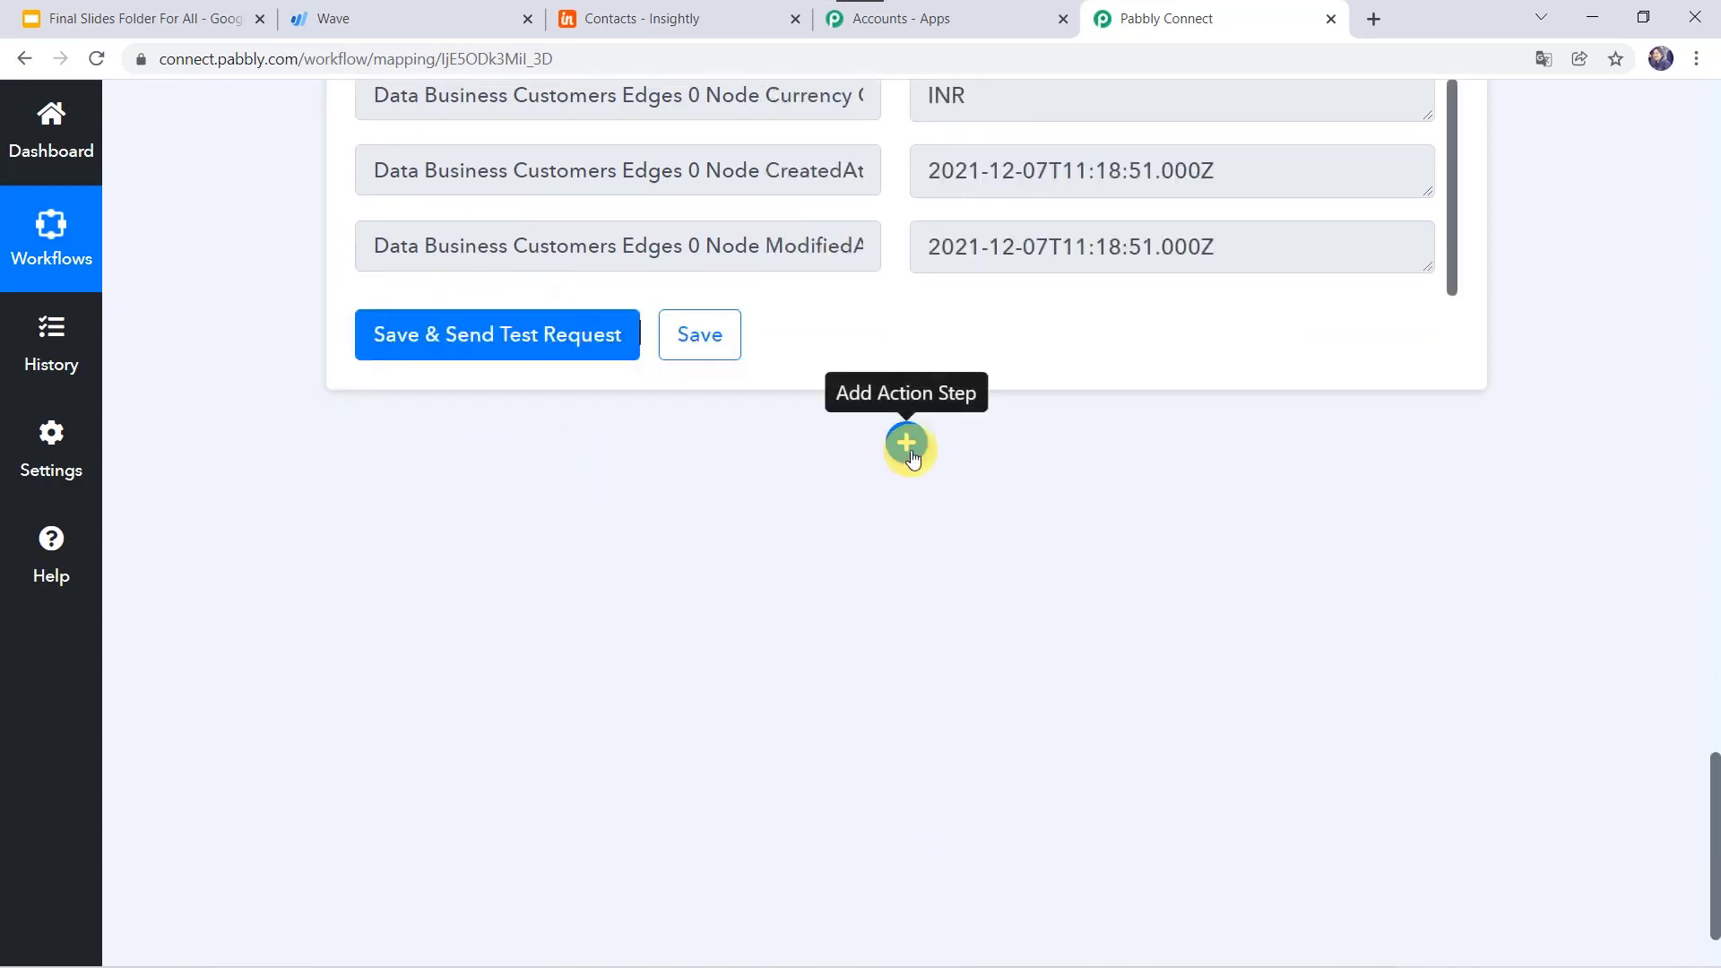
Step: Add a third step using Insightly CRM's Search Contact By Email Id action and begin connecting
click(909, 448)
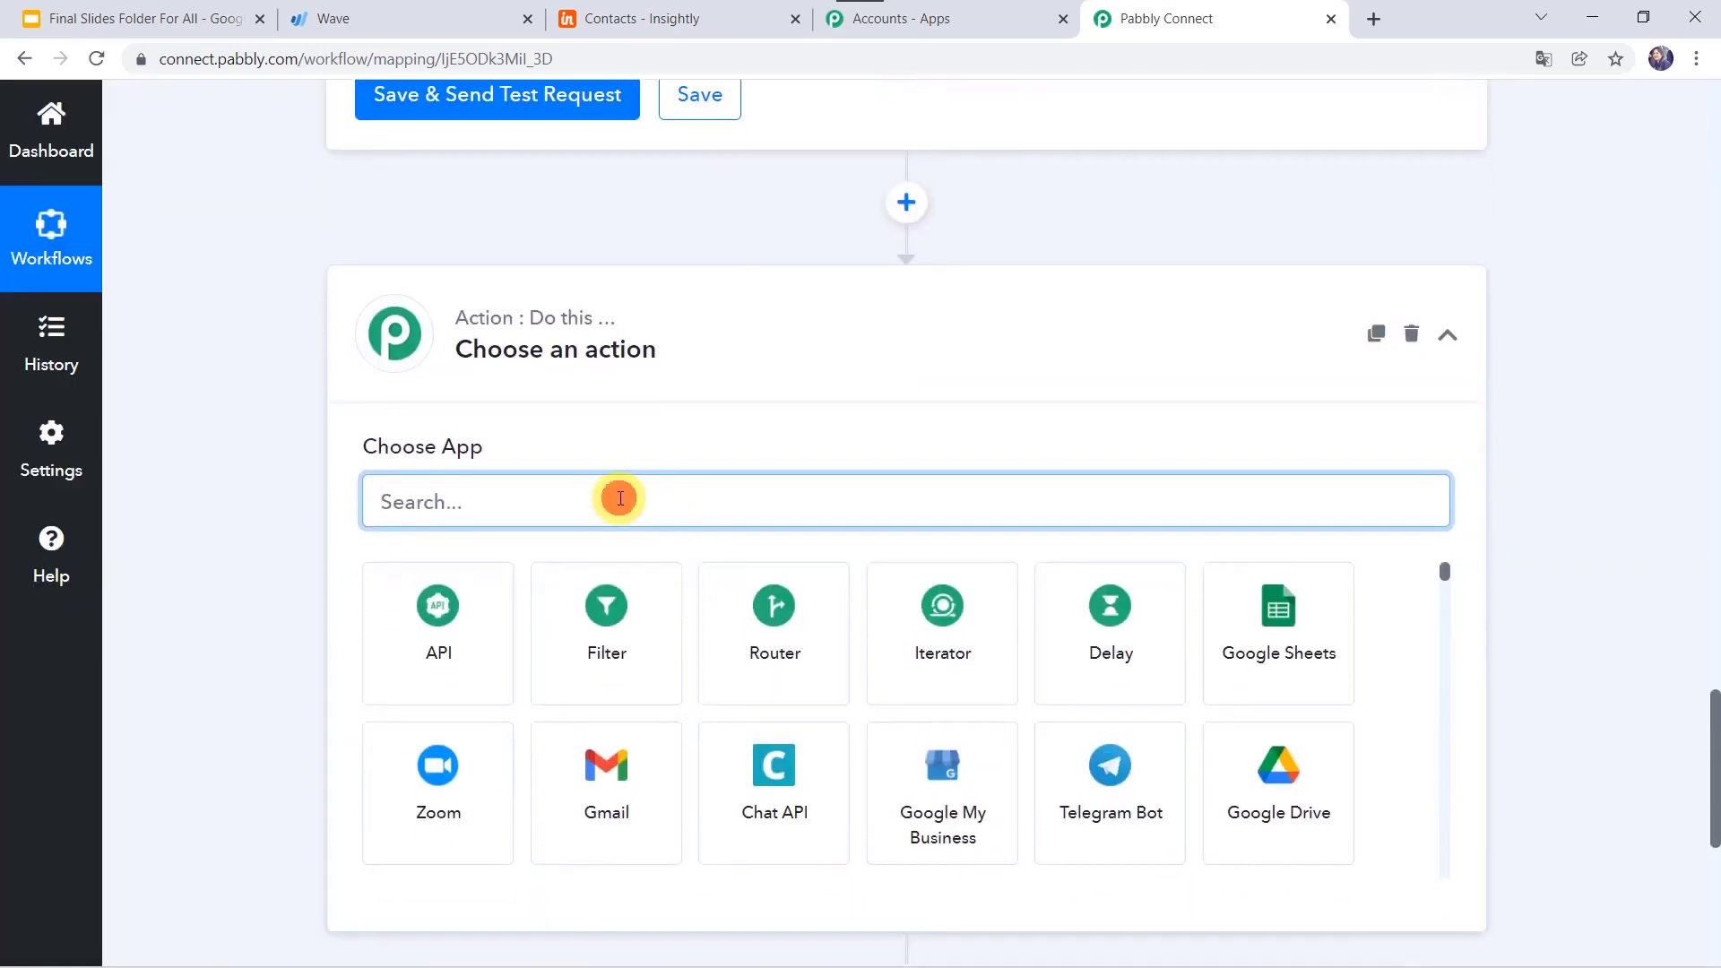
text(insi)
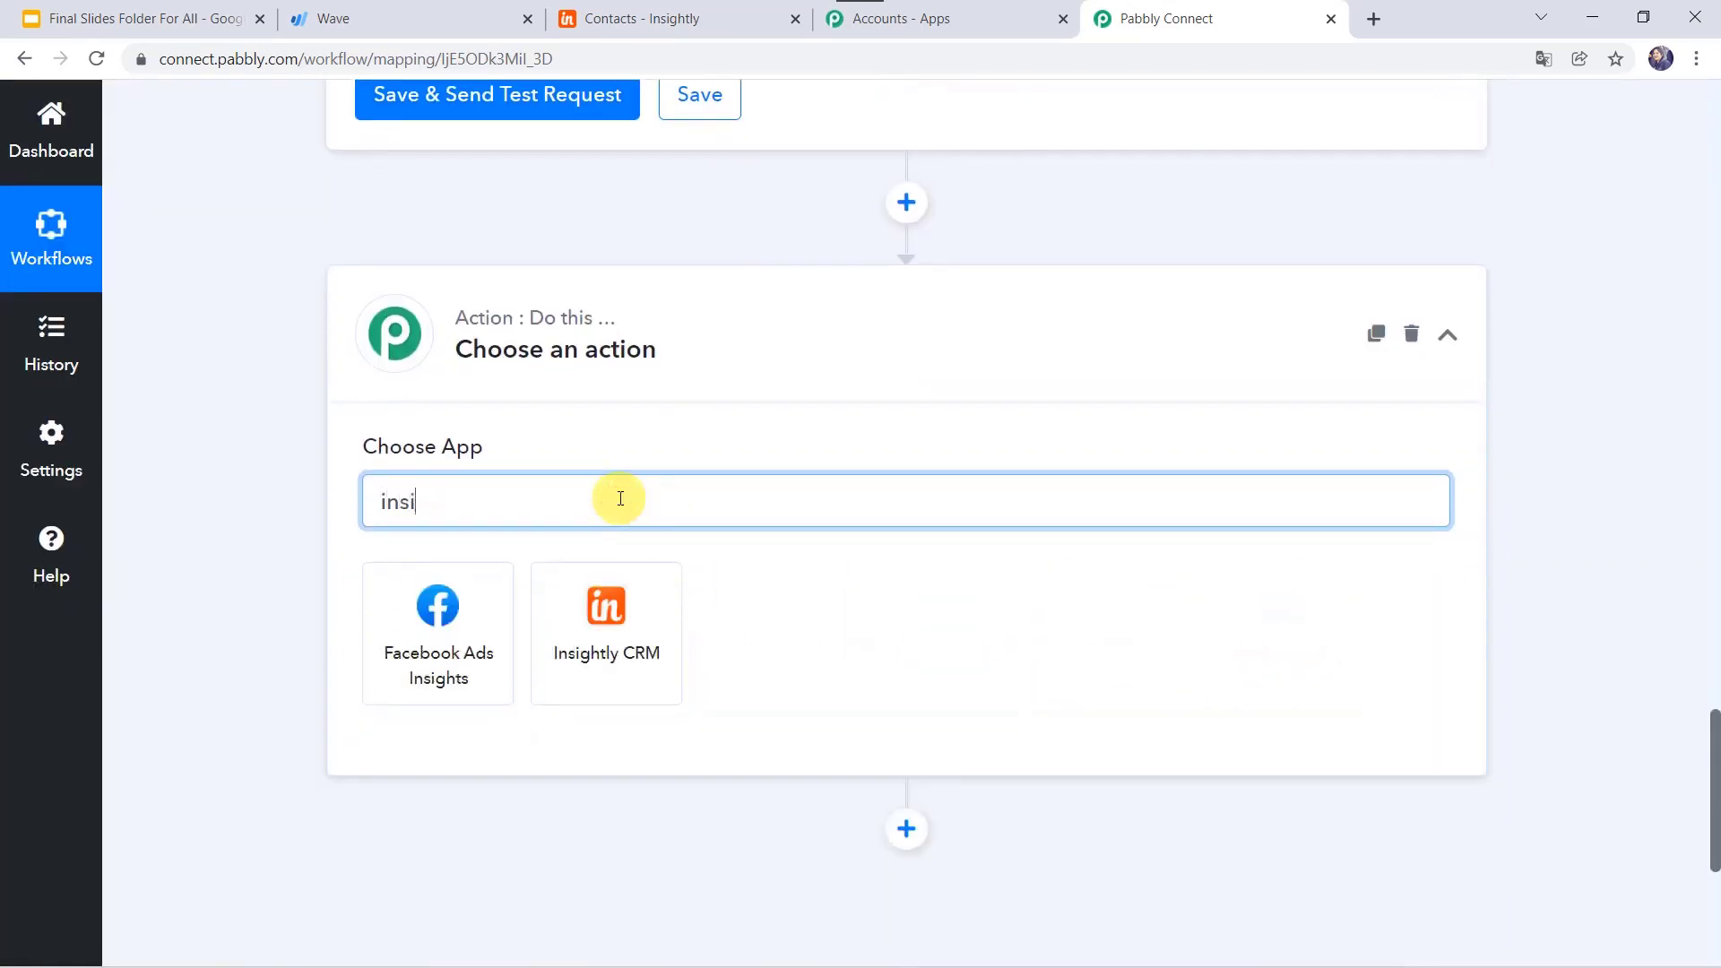
click(588, 683)
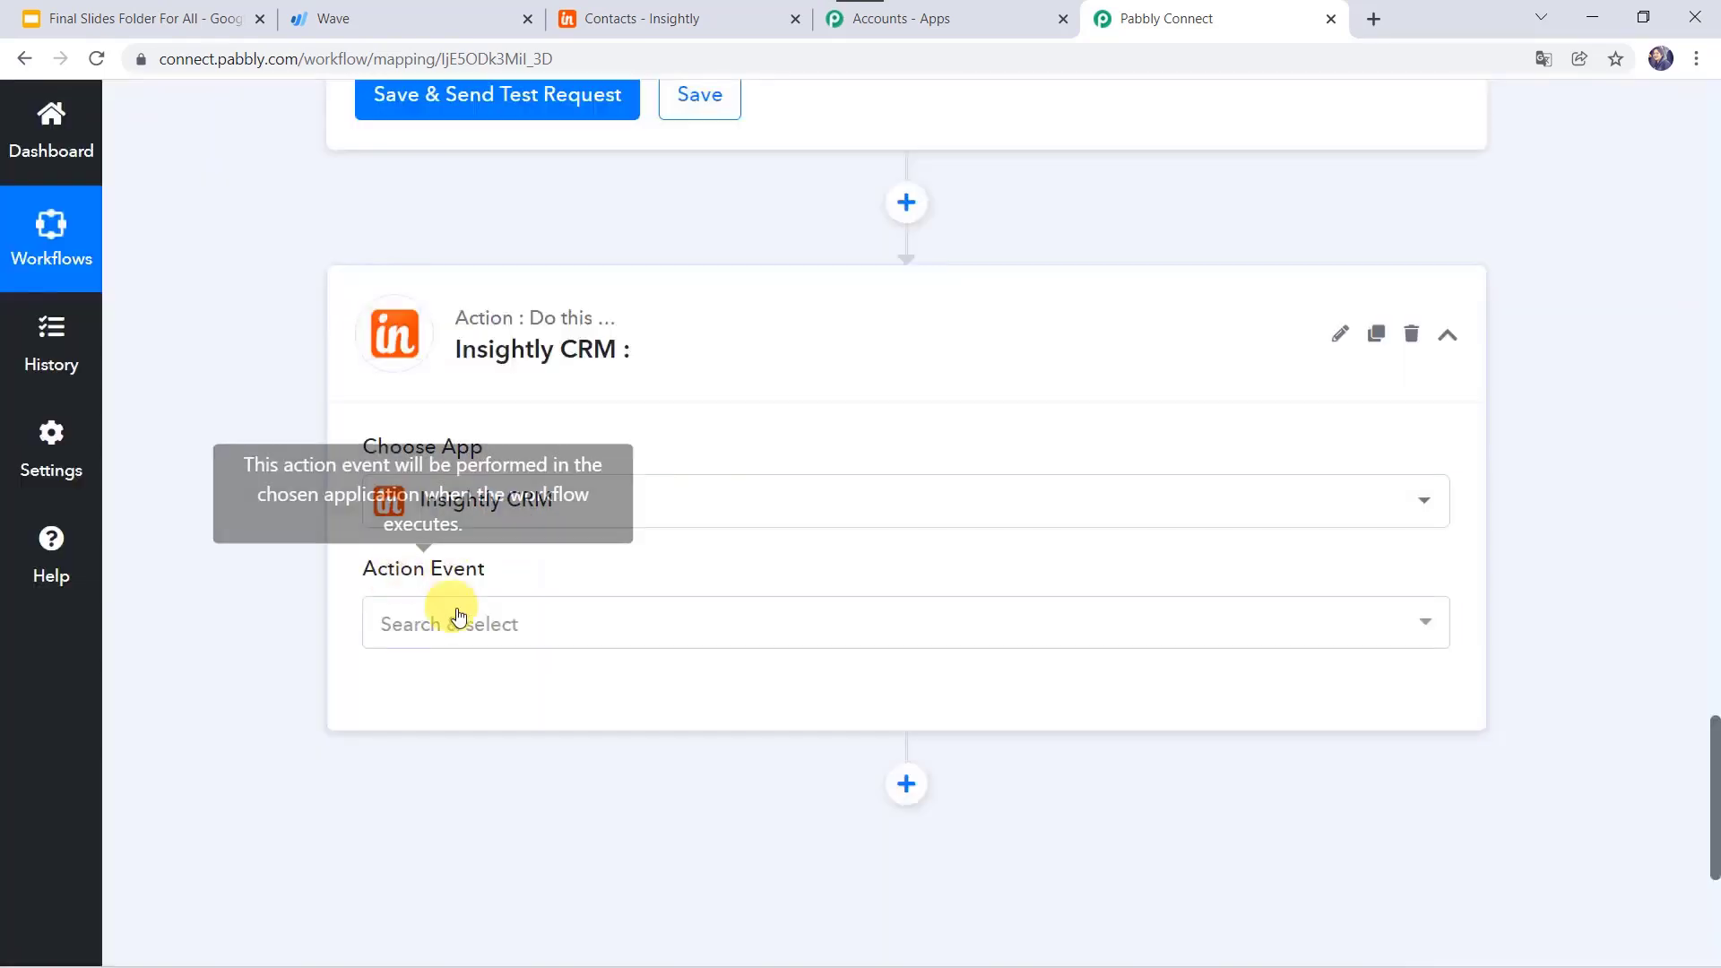
click(464, 634)
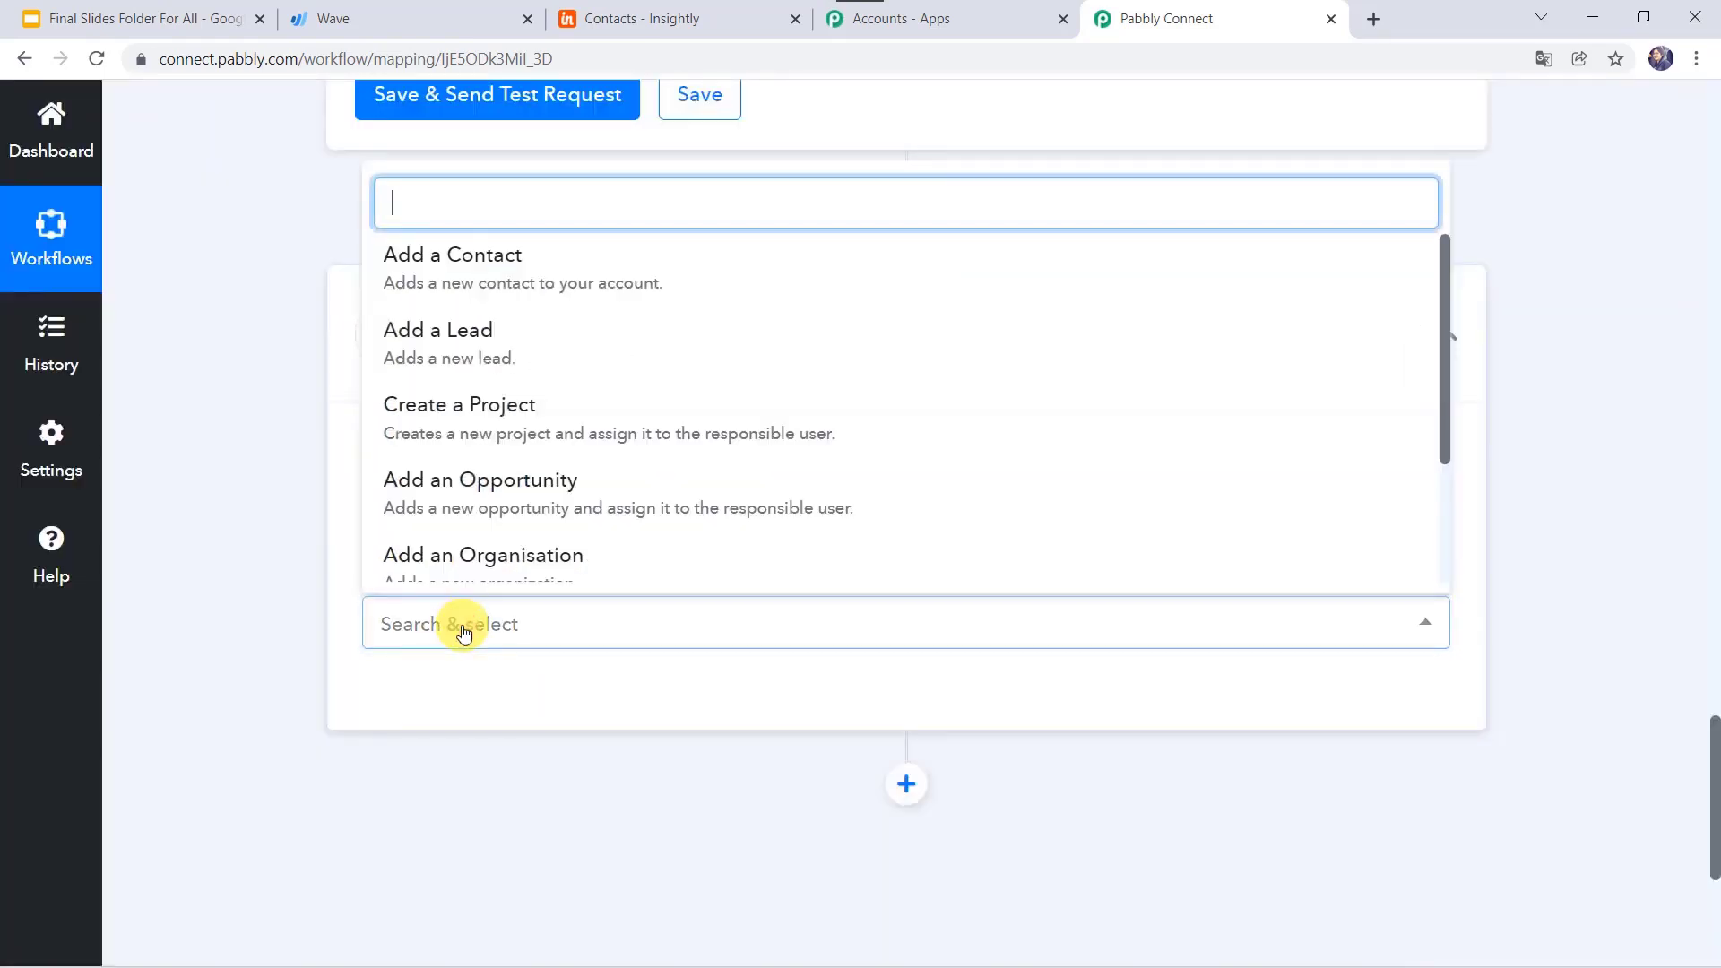
text(sear)
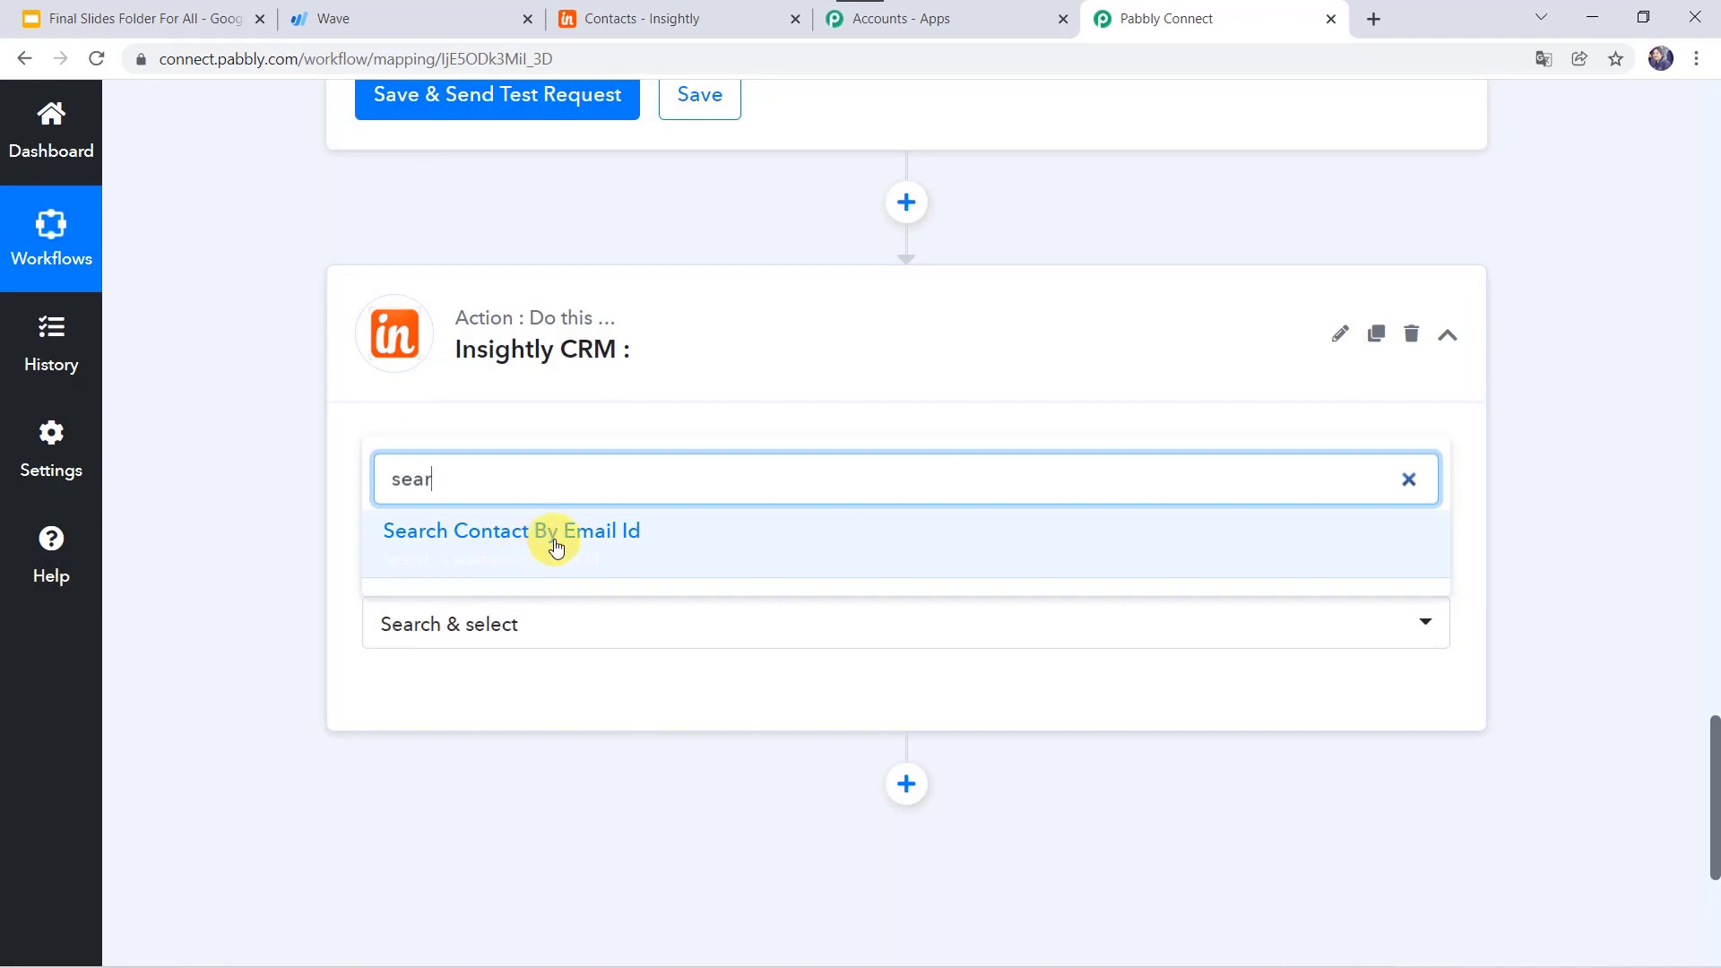
click(555, 545)
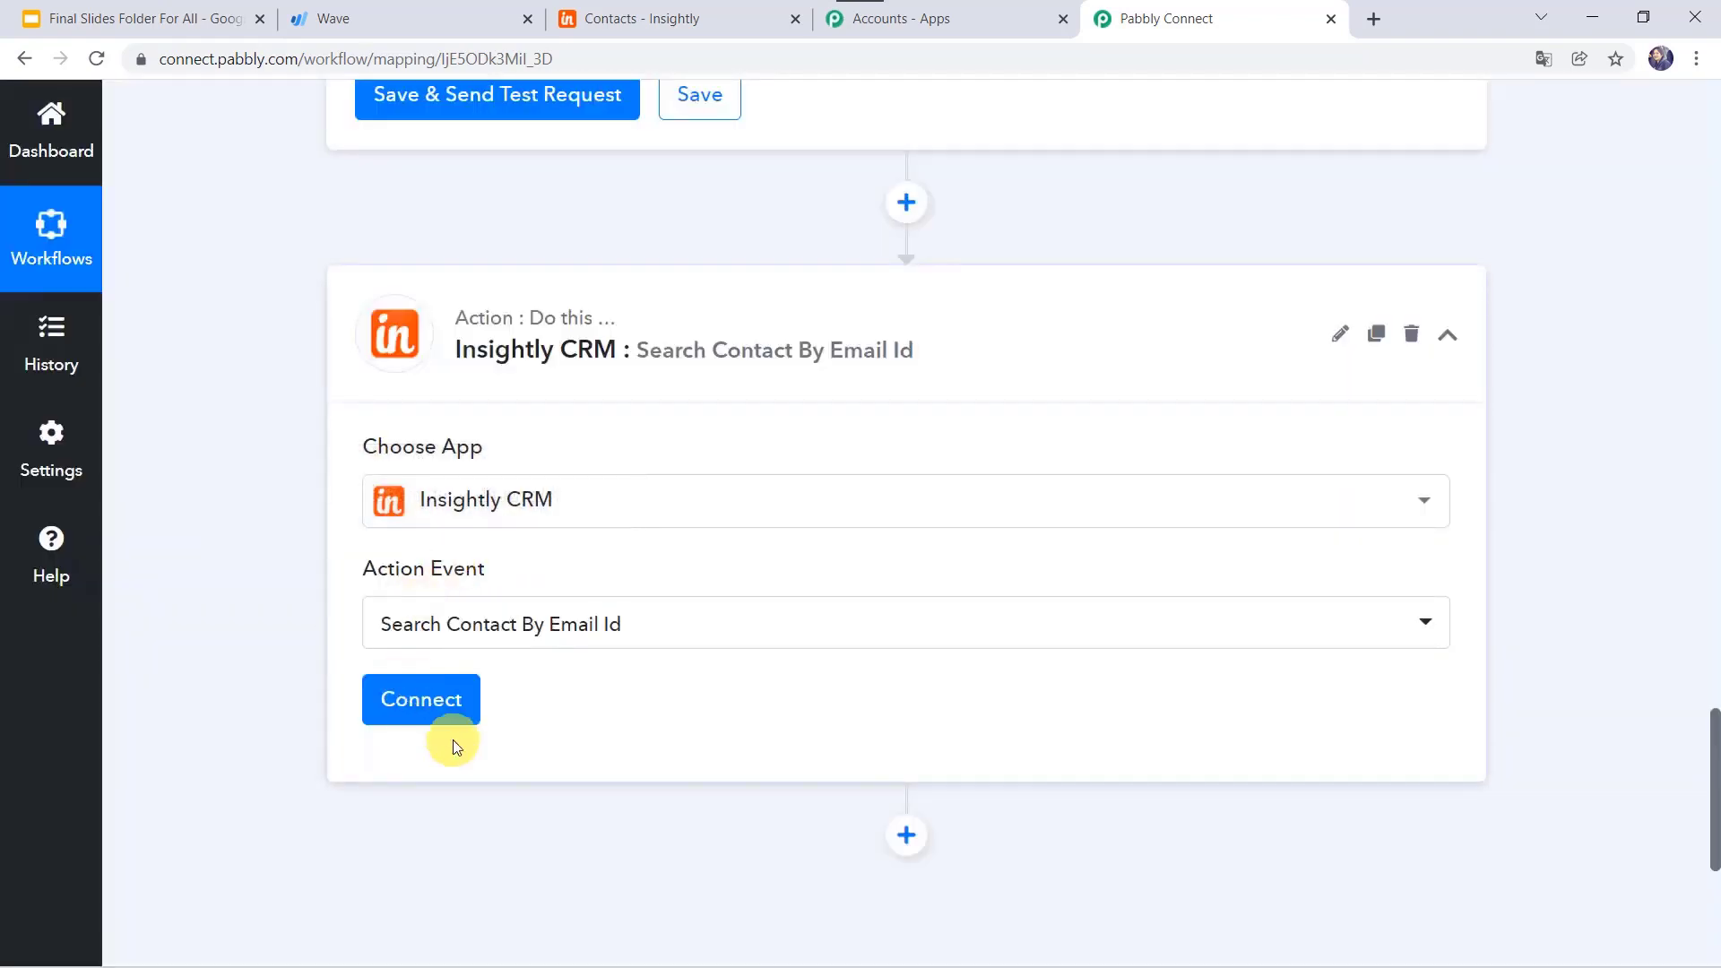
click(452, 701)
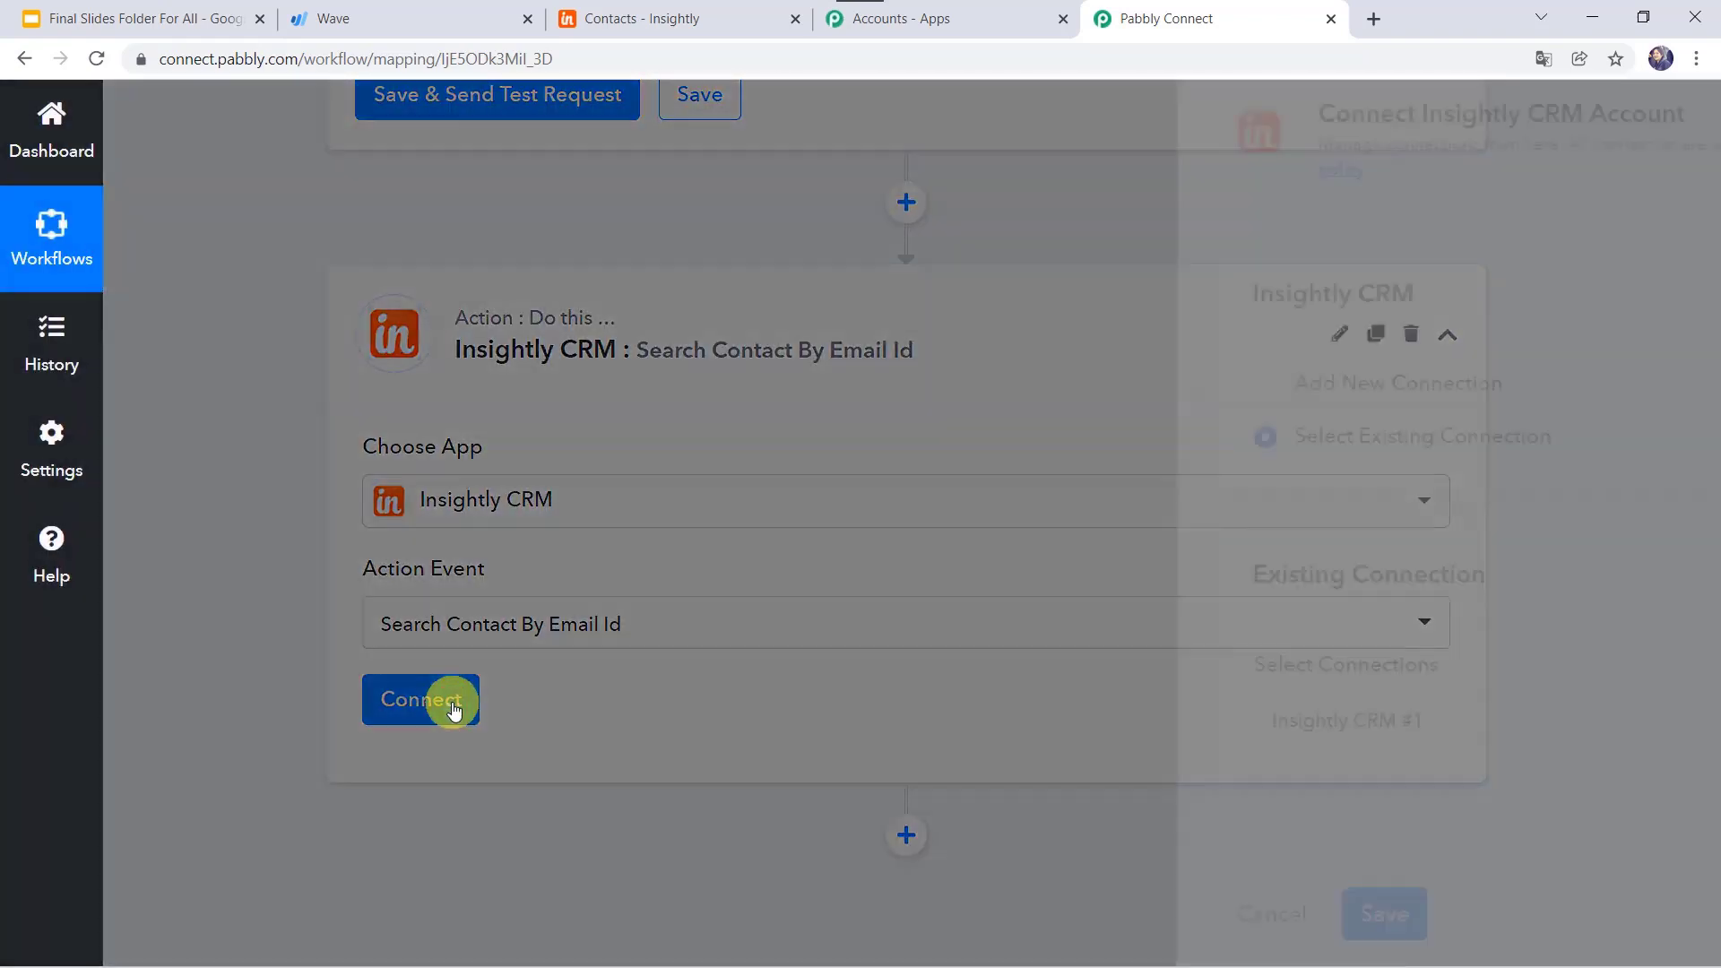
Step: Choose Add New Connection for Insightly CRM #2 and reach the empty API Key and Password fields
click(889, 389)
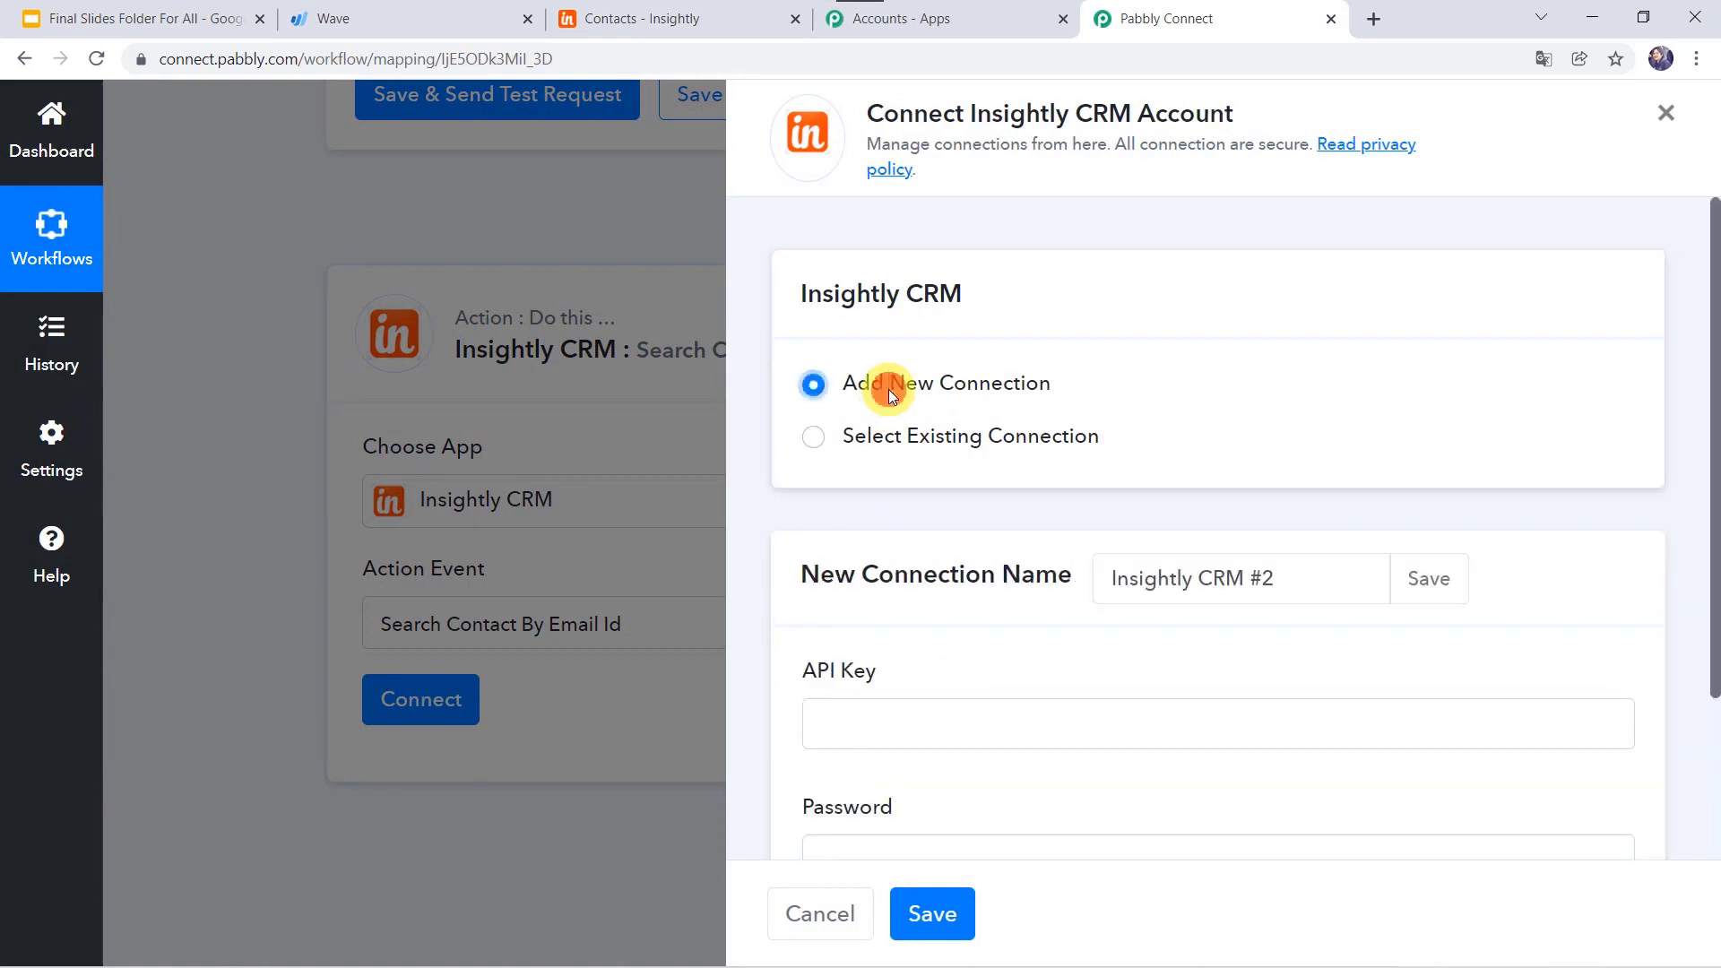
scroll(1018, 573, down, 3)
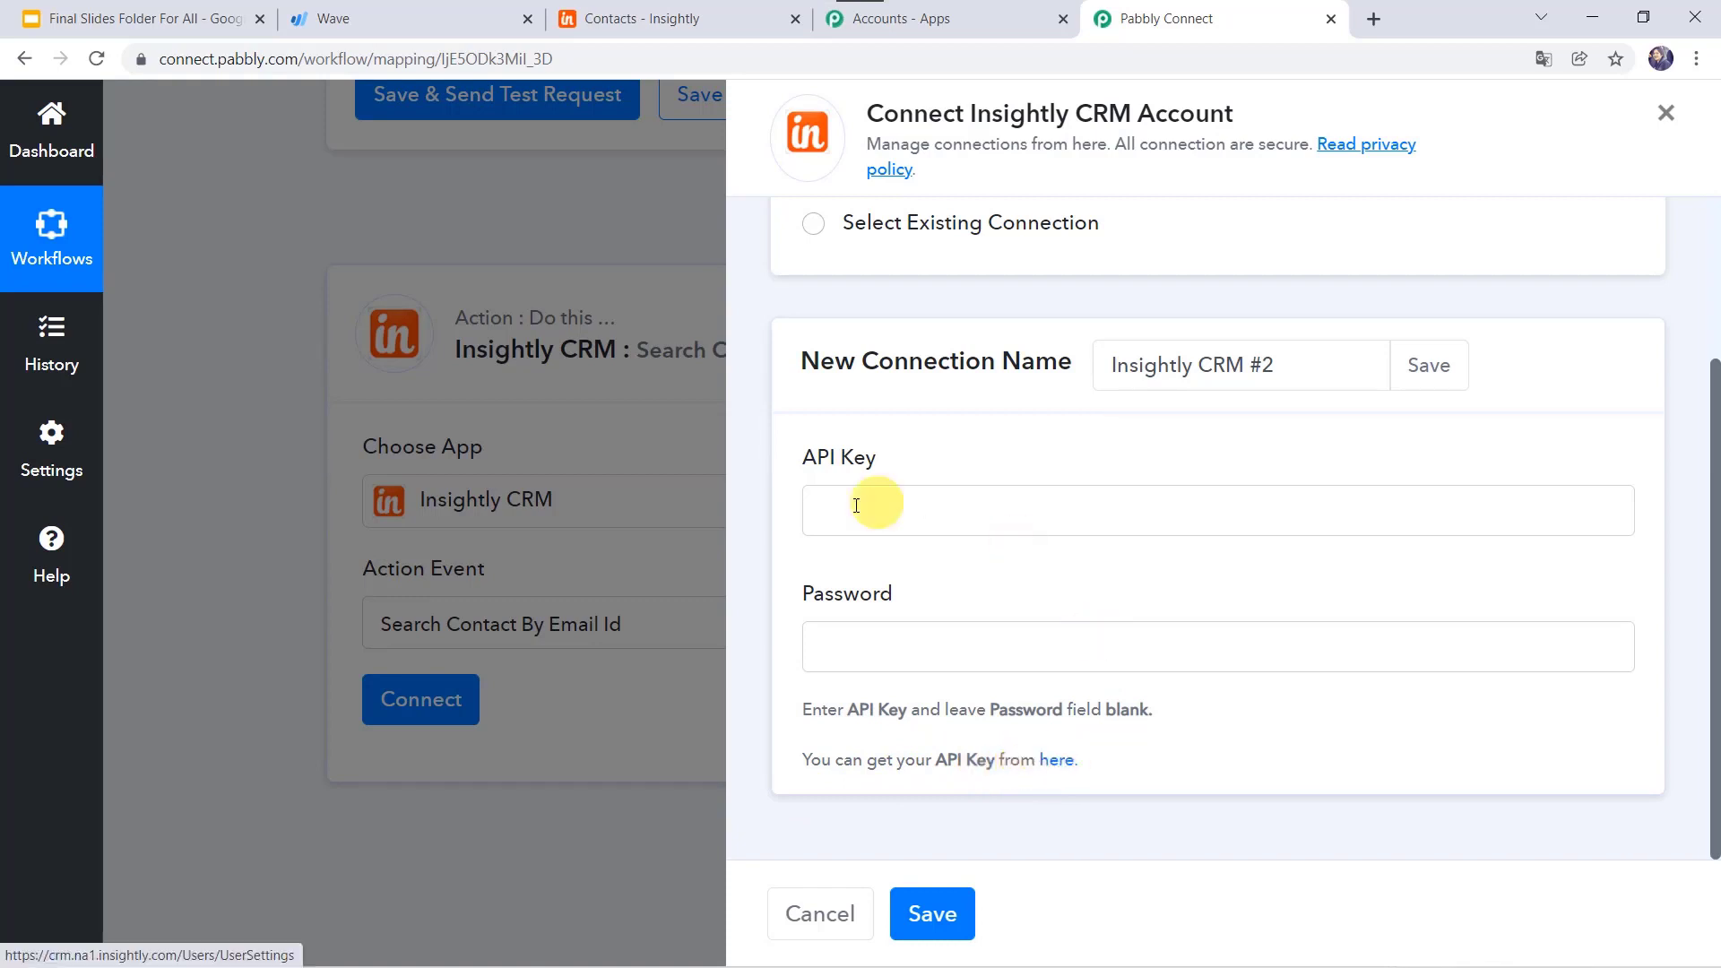
click(863, 644)
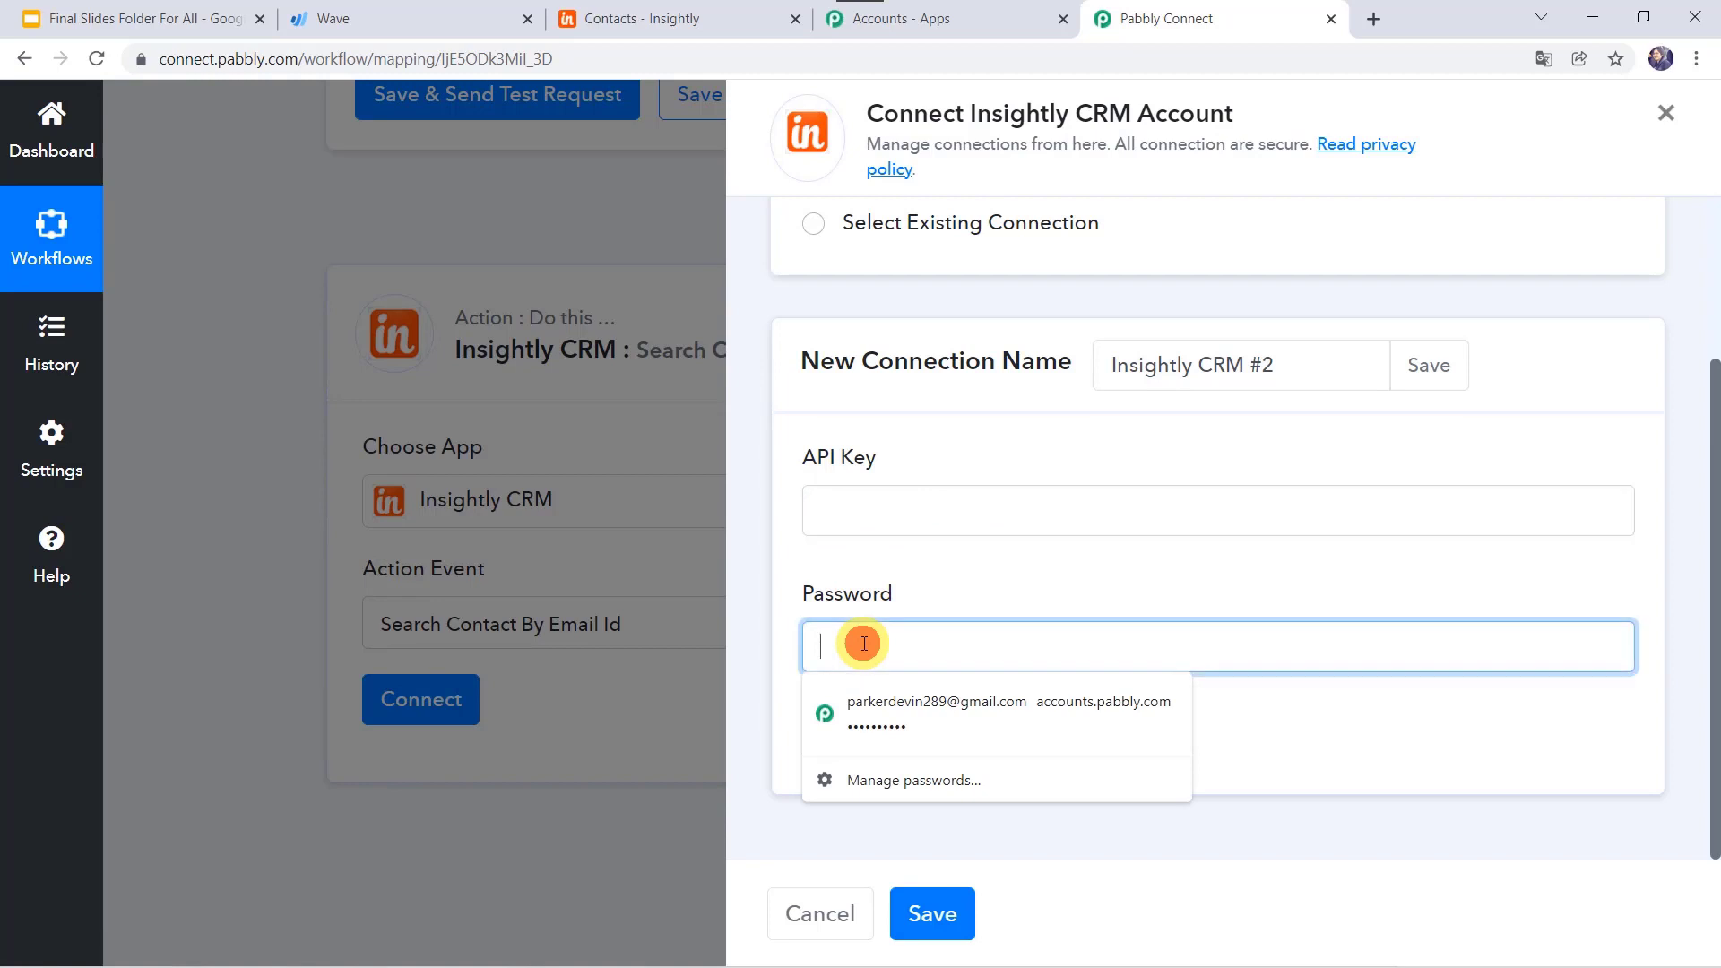
click(932, 578)
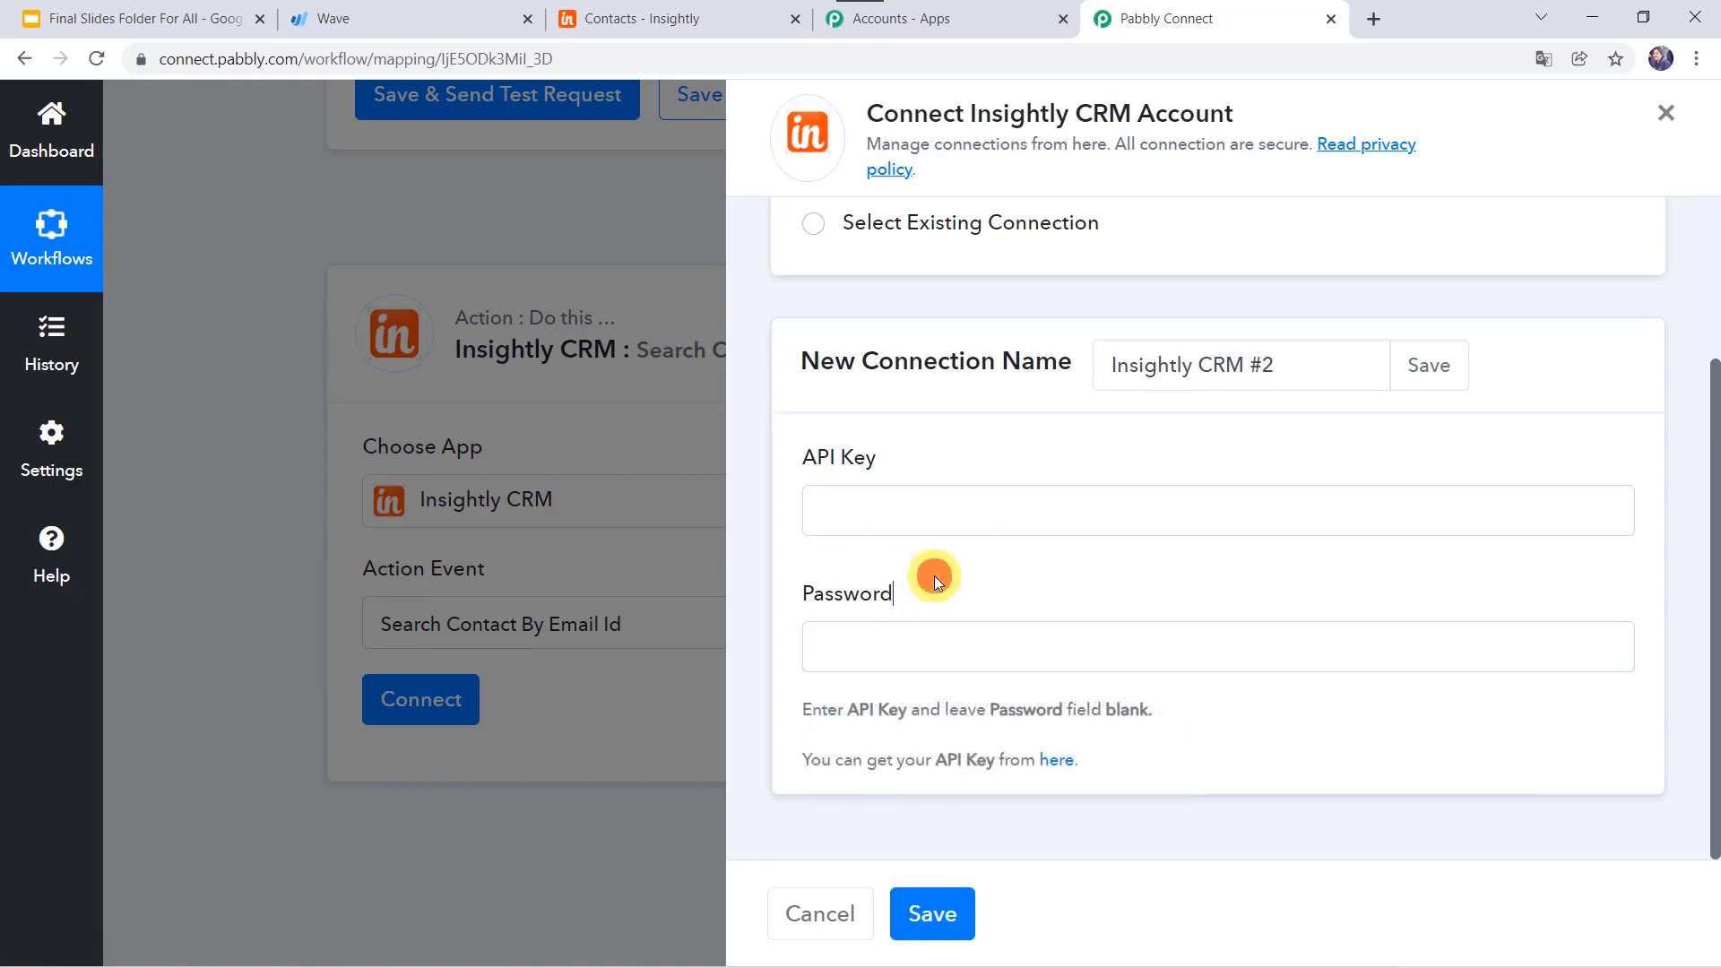
Step: Open Insightly's User Settings page, select the account's API key and copy it
click(1052, 766)
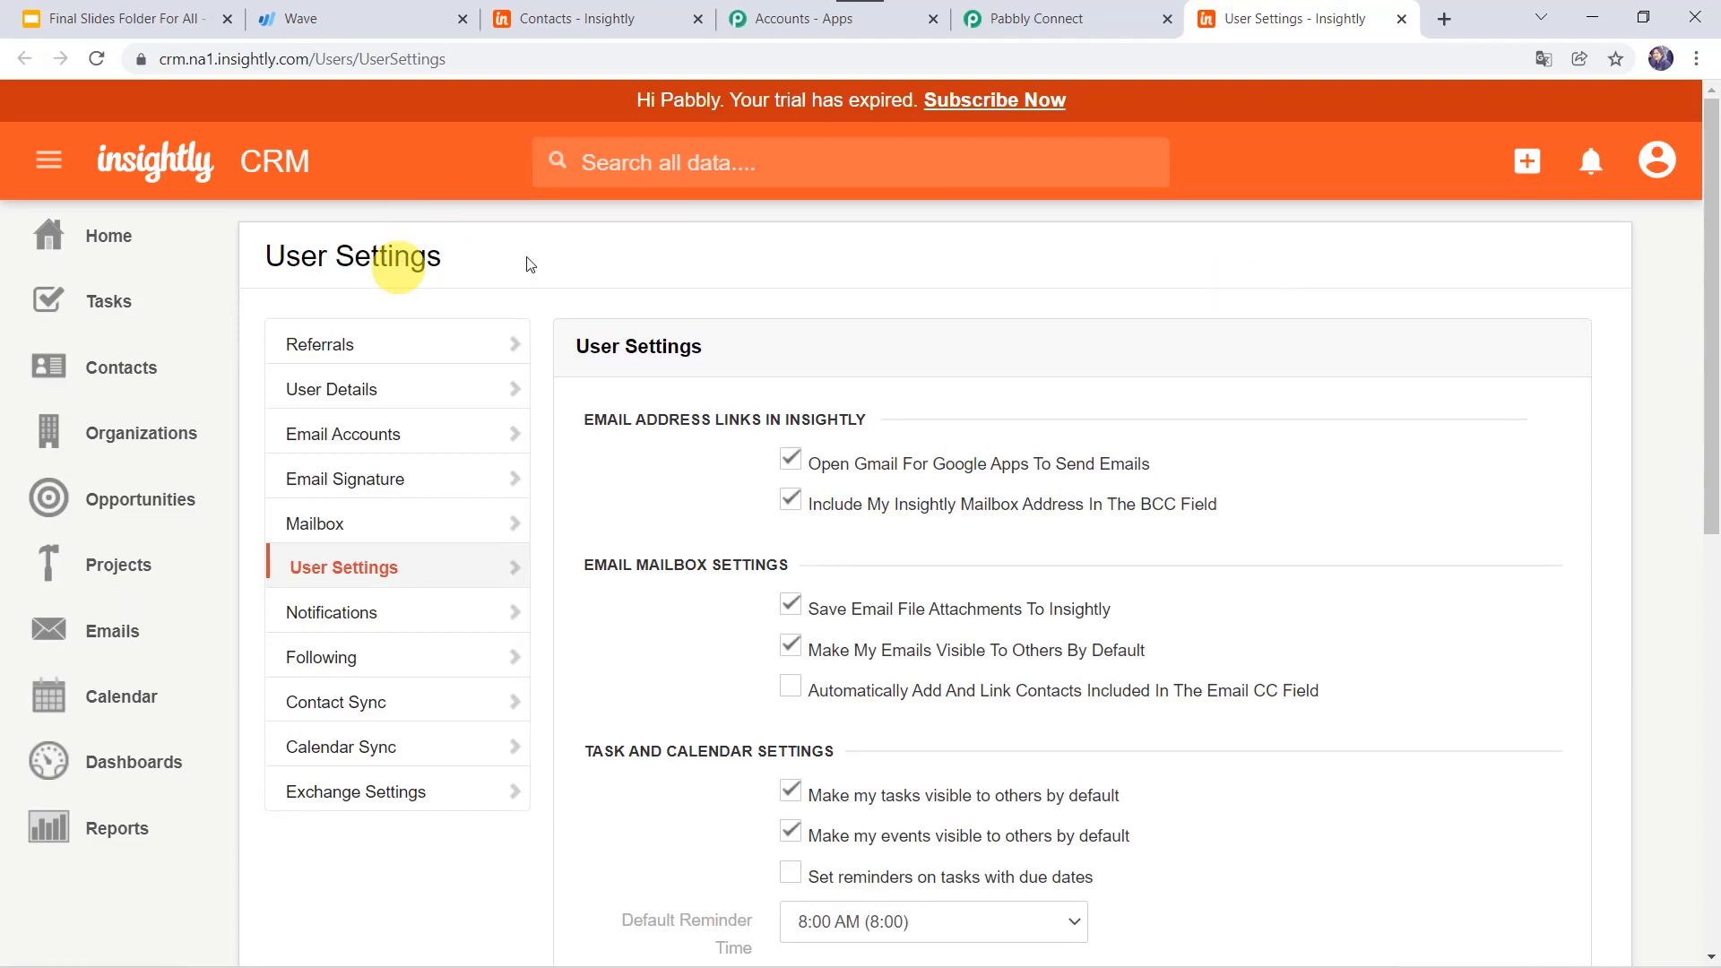
scroll(913, 321, down, 7)
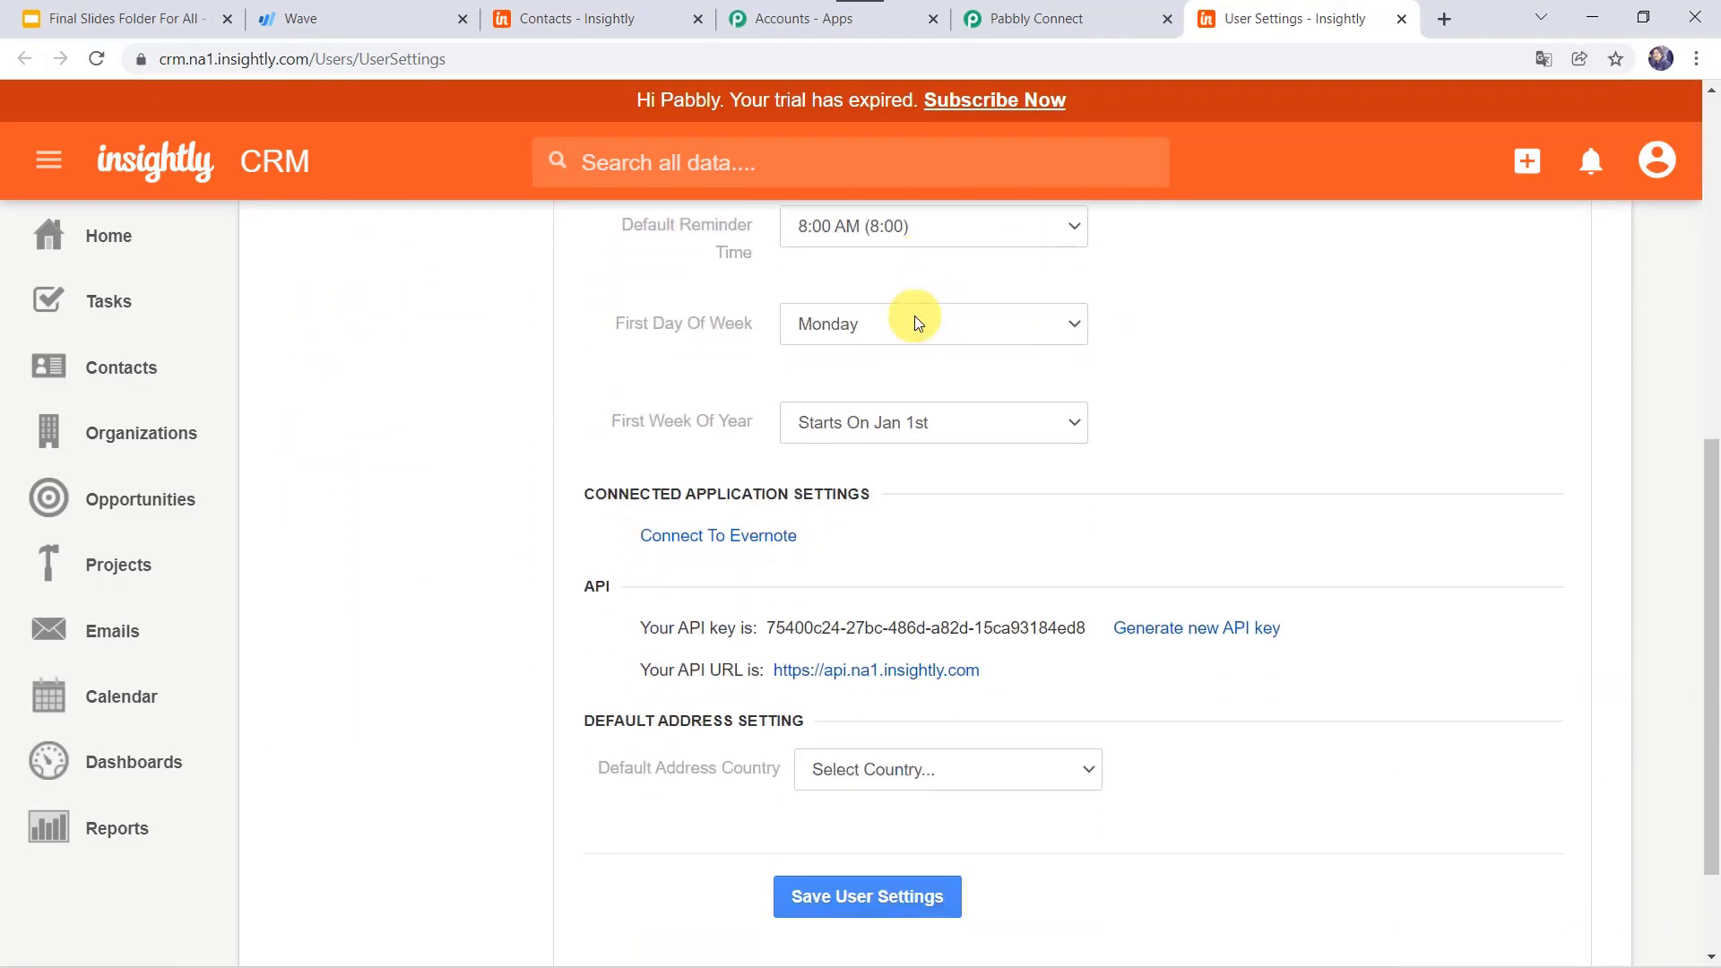
scroll(916, 321, down, 1)
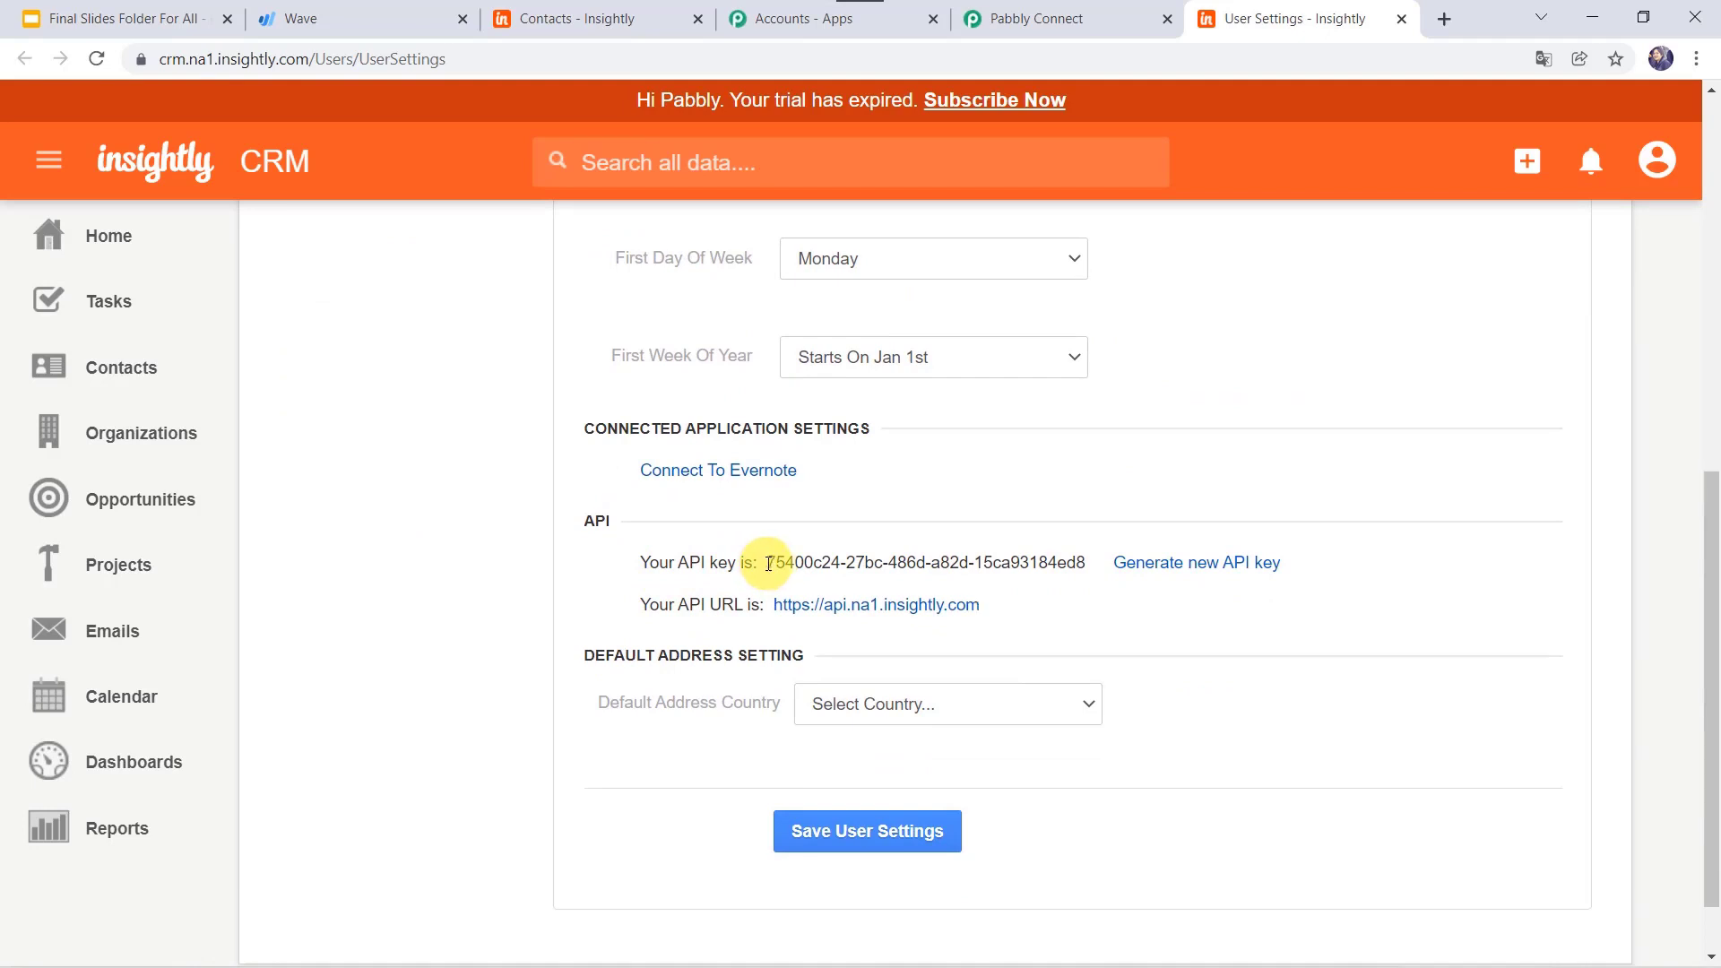
drag(768, 563, 1080, 561)
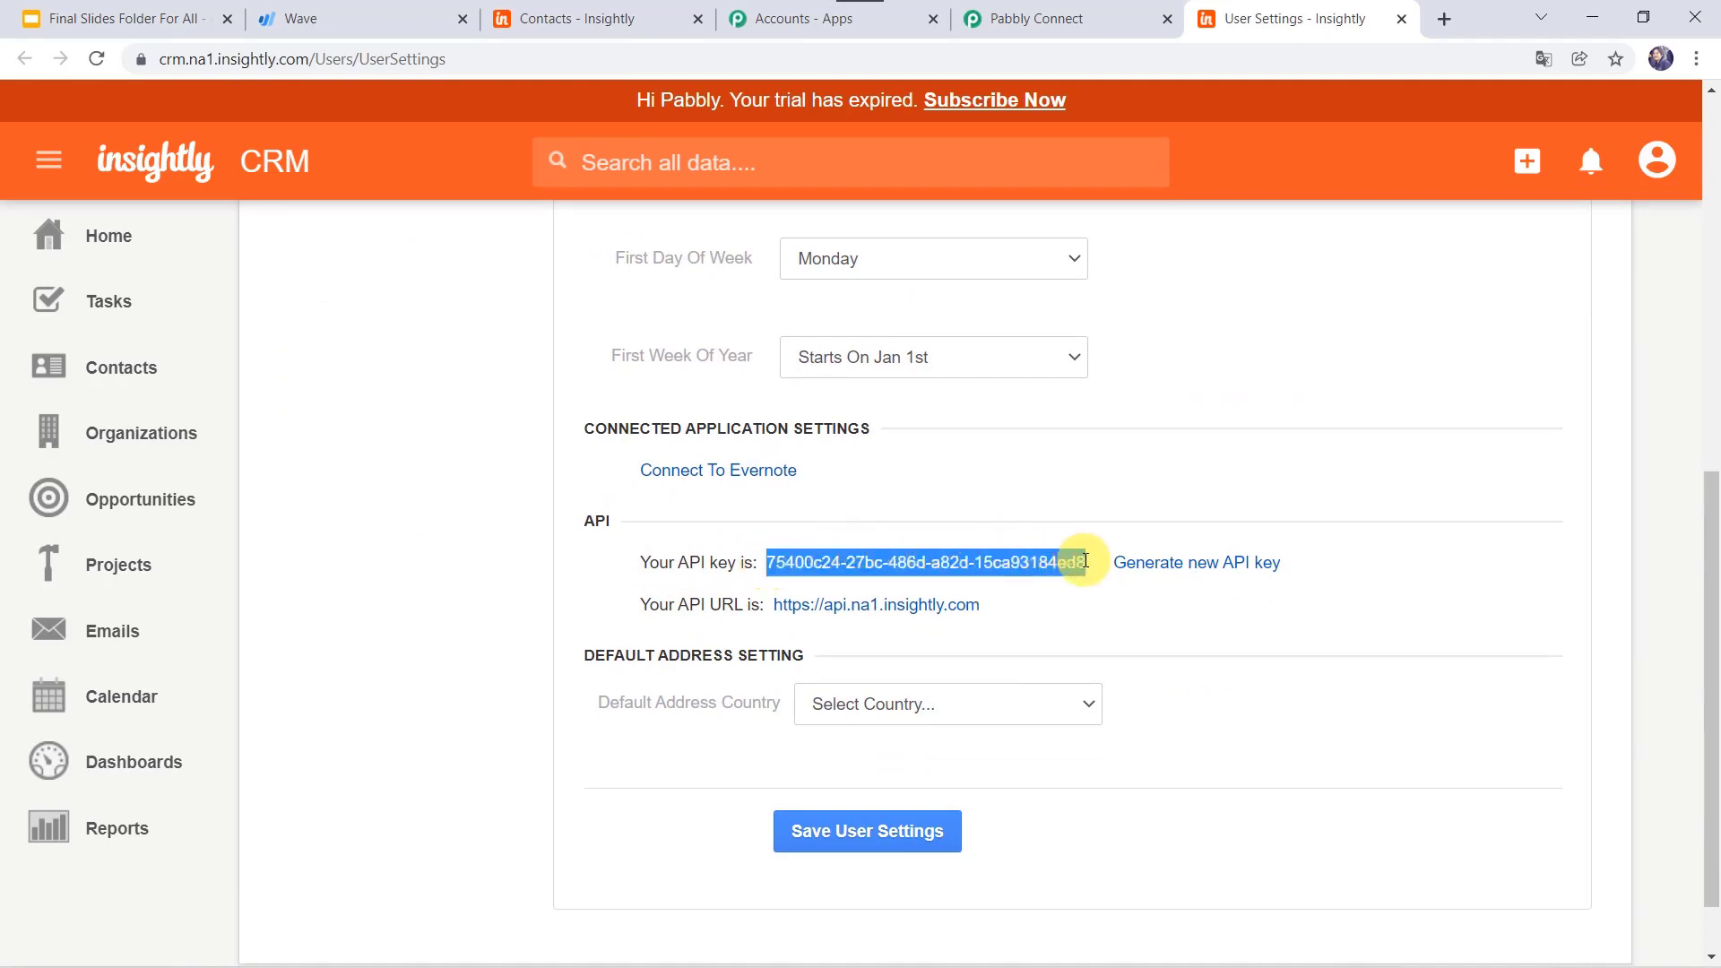
right_click(1060, 567)
click(1079, 580)
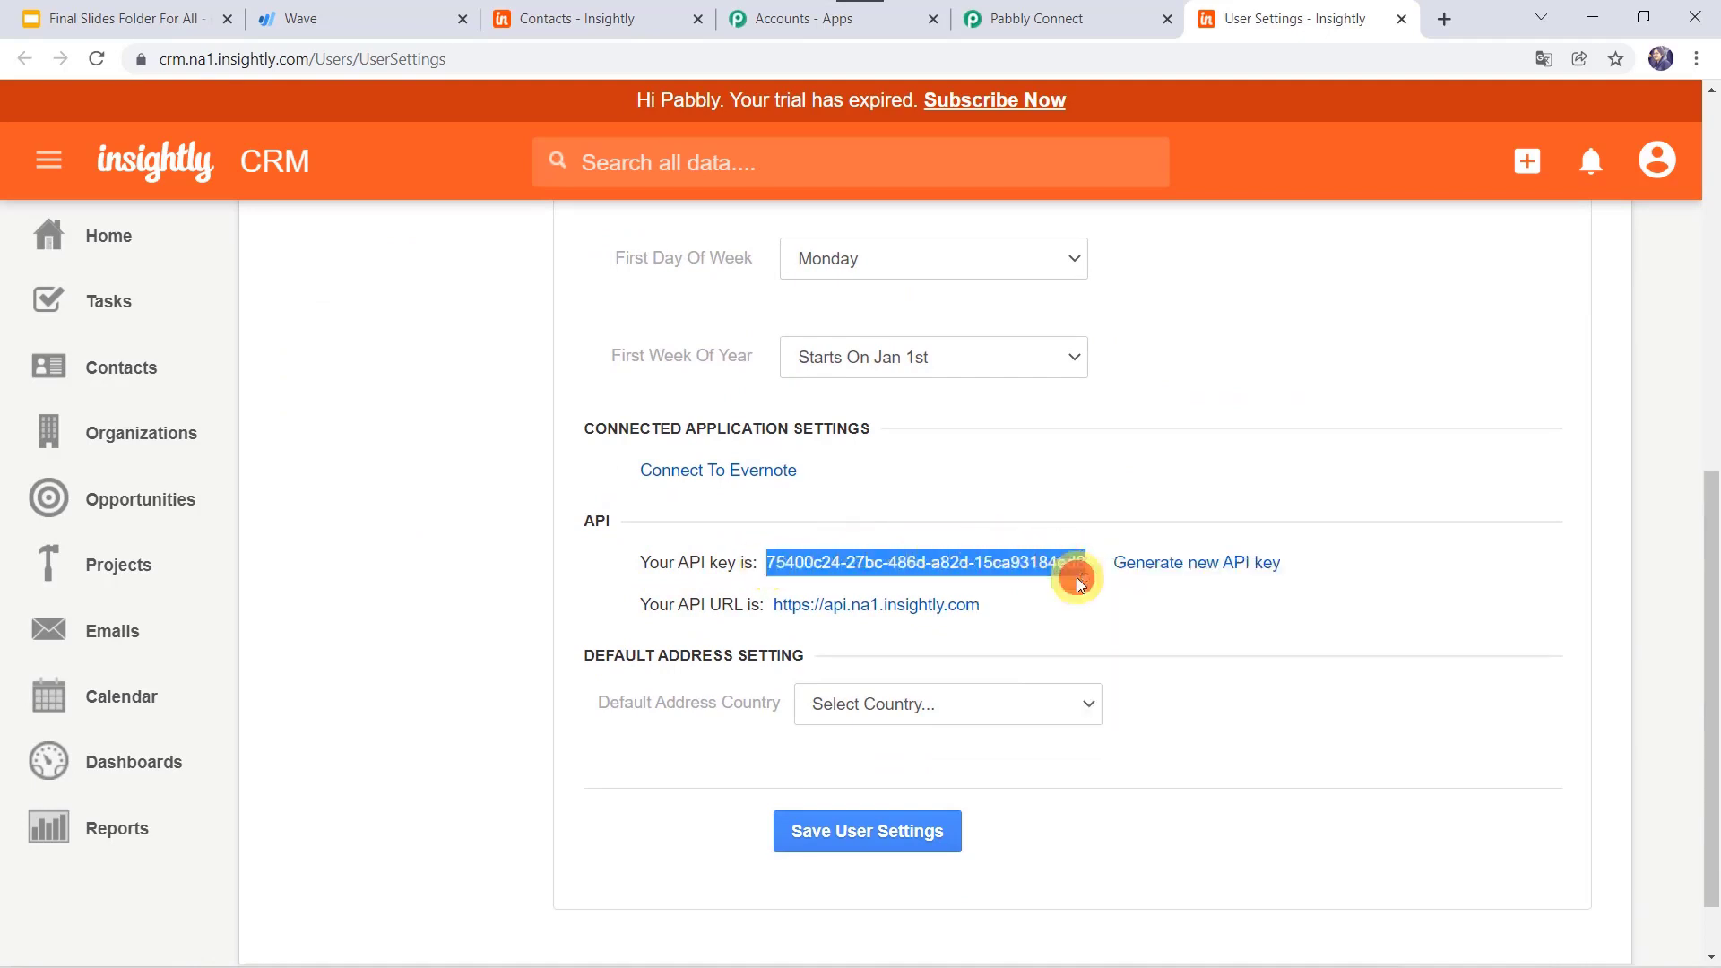
Step: Paste the copied Insightly API key into the API Key field and save the connection
click(1101, 20)
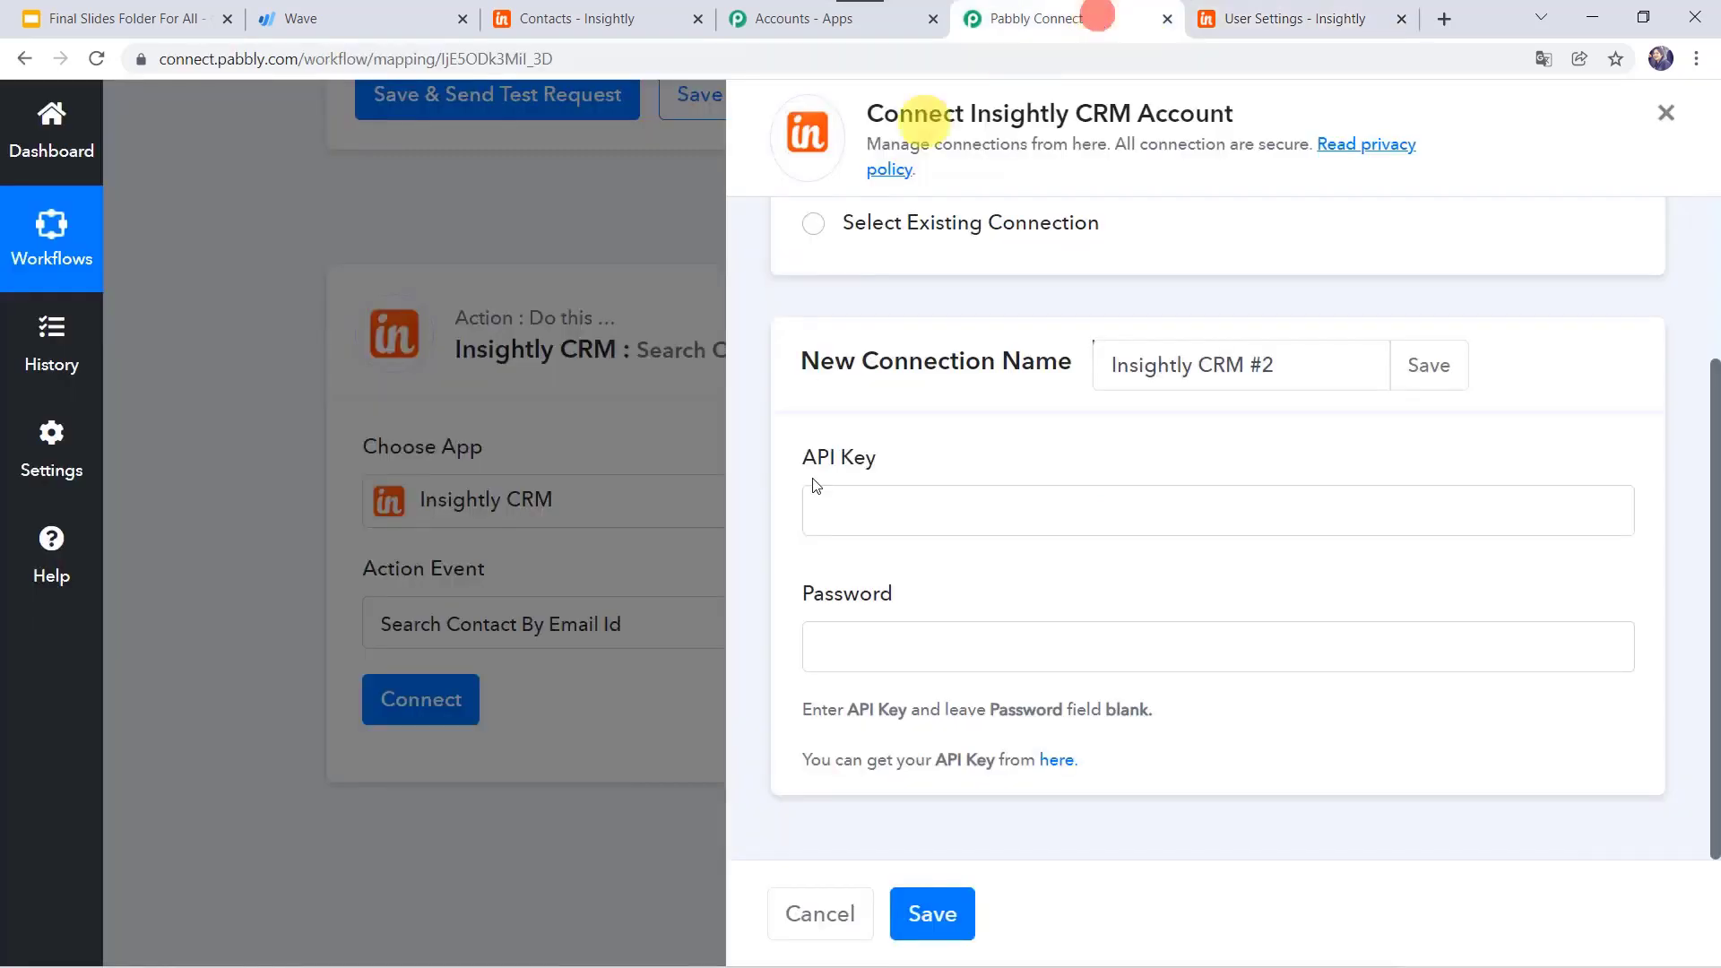
right_click(890, 505)
click(940, 683)
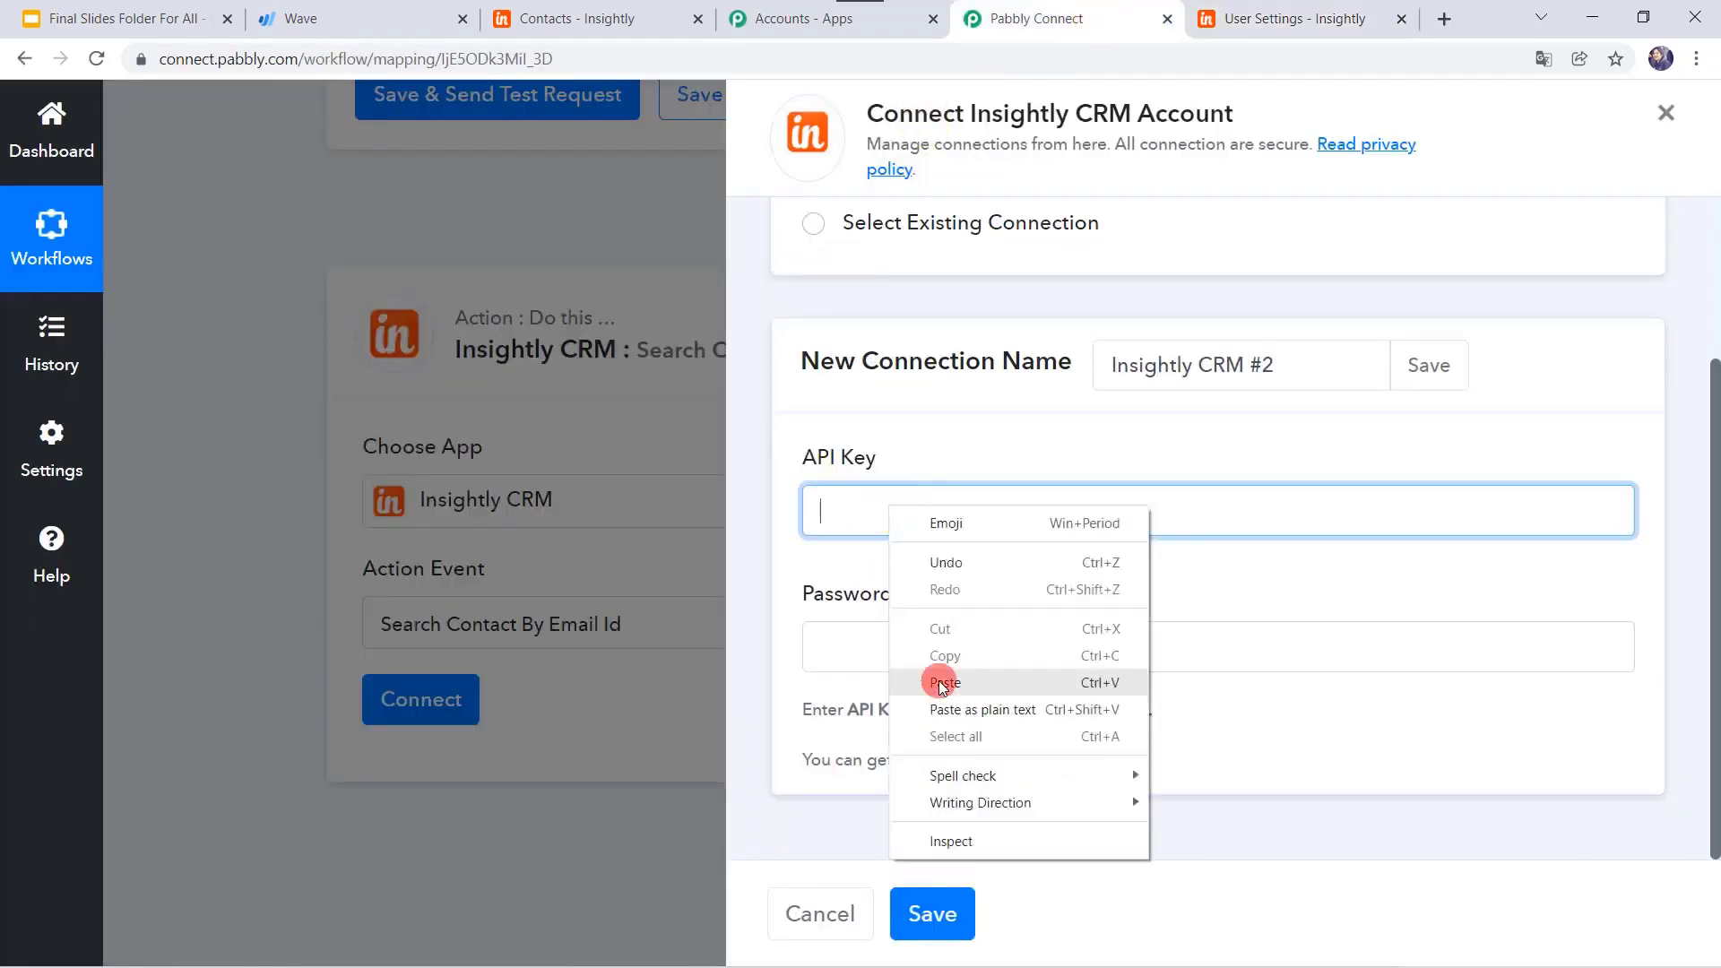
click(945, 912)
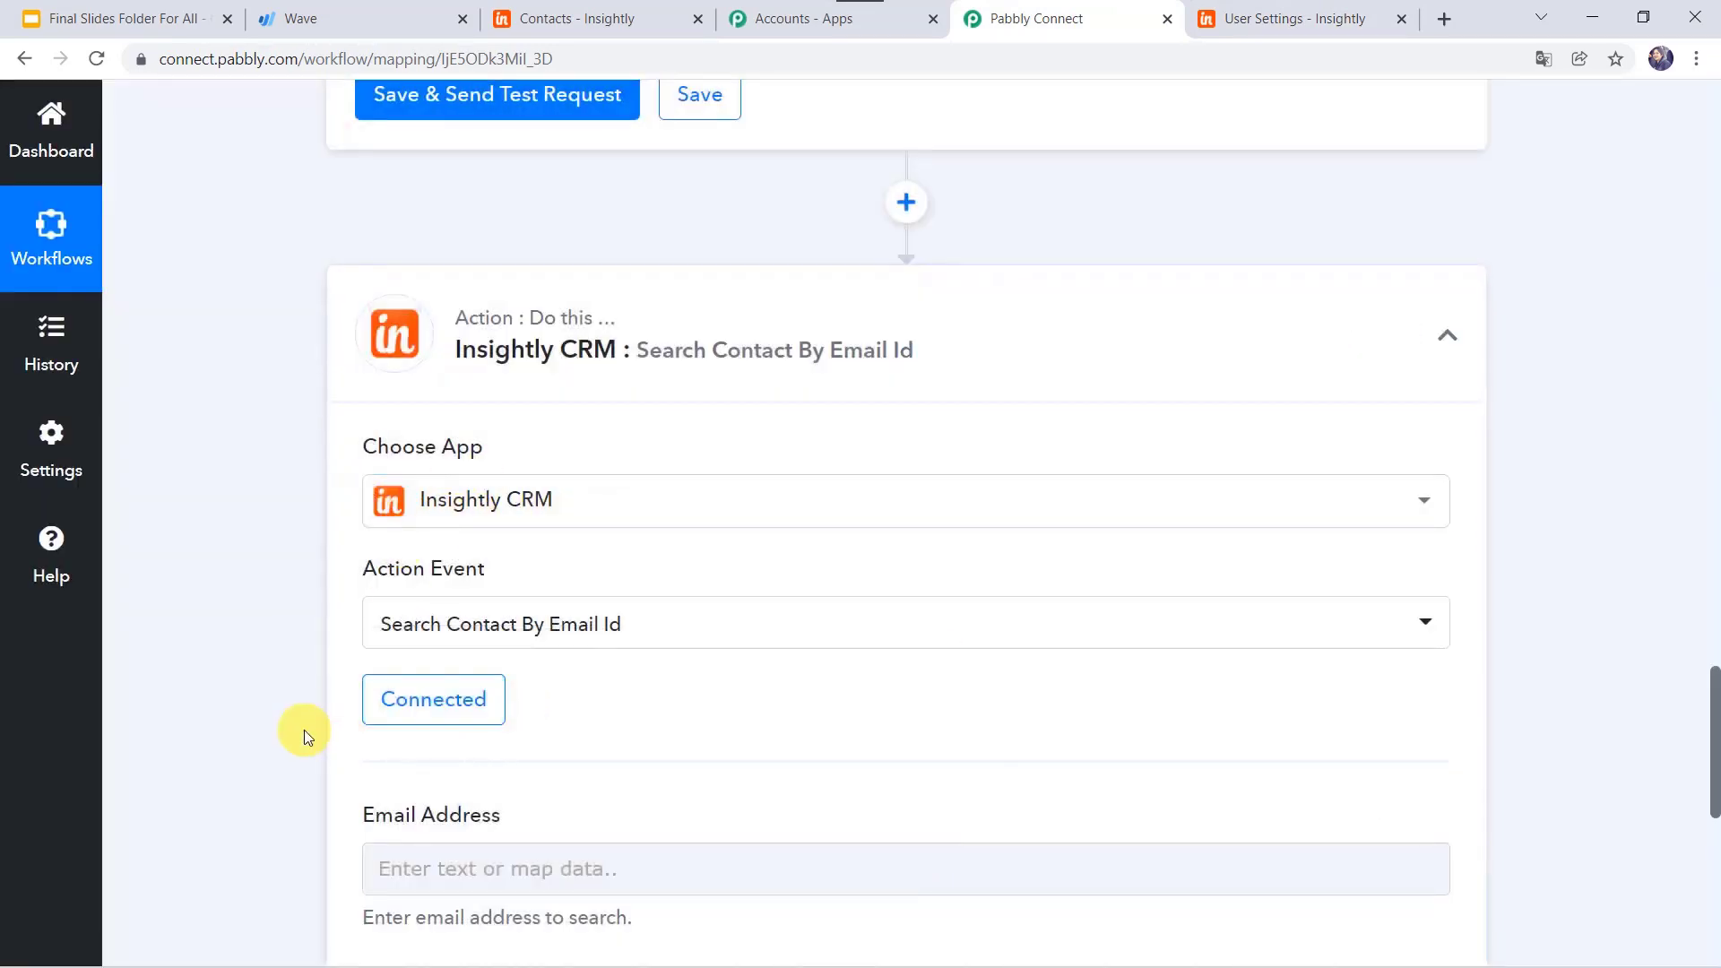
scroll(304, 730, down, 5)
scroll(199, 468, up, 2)
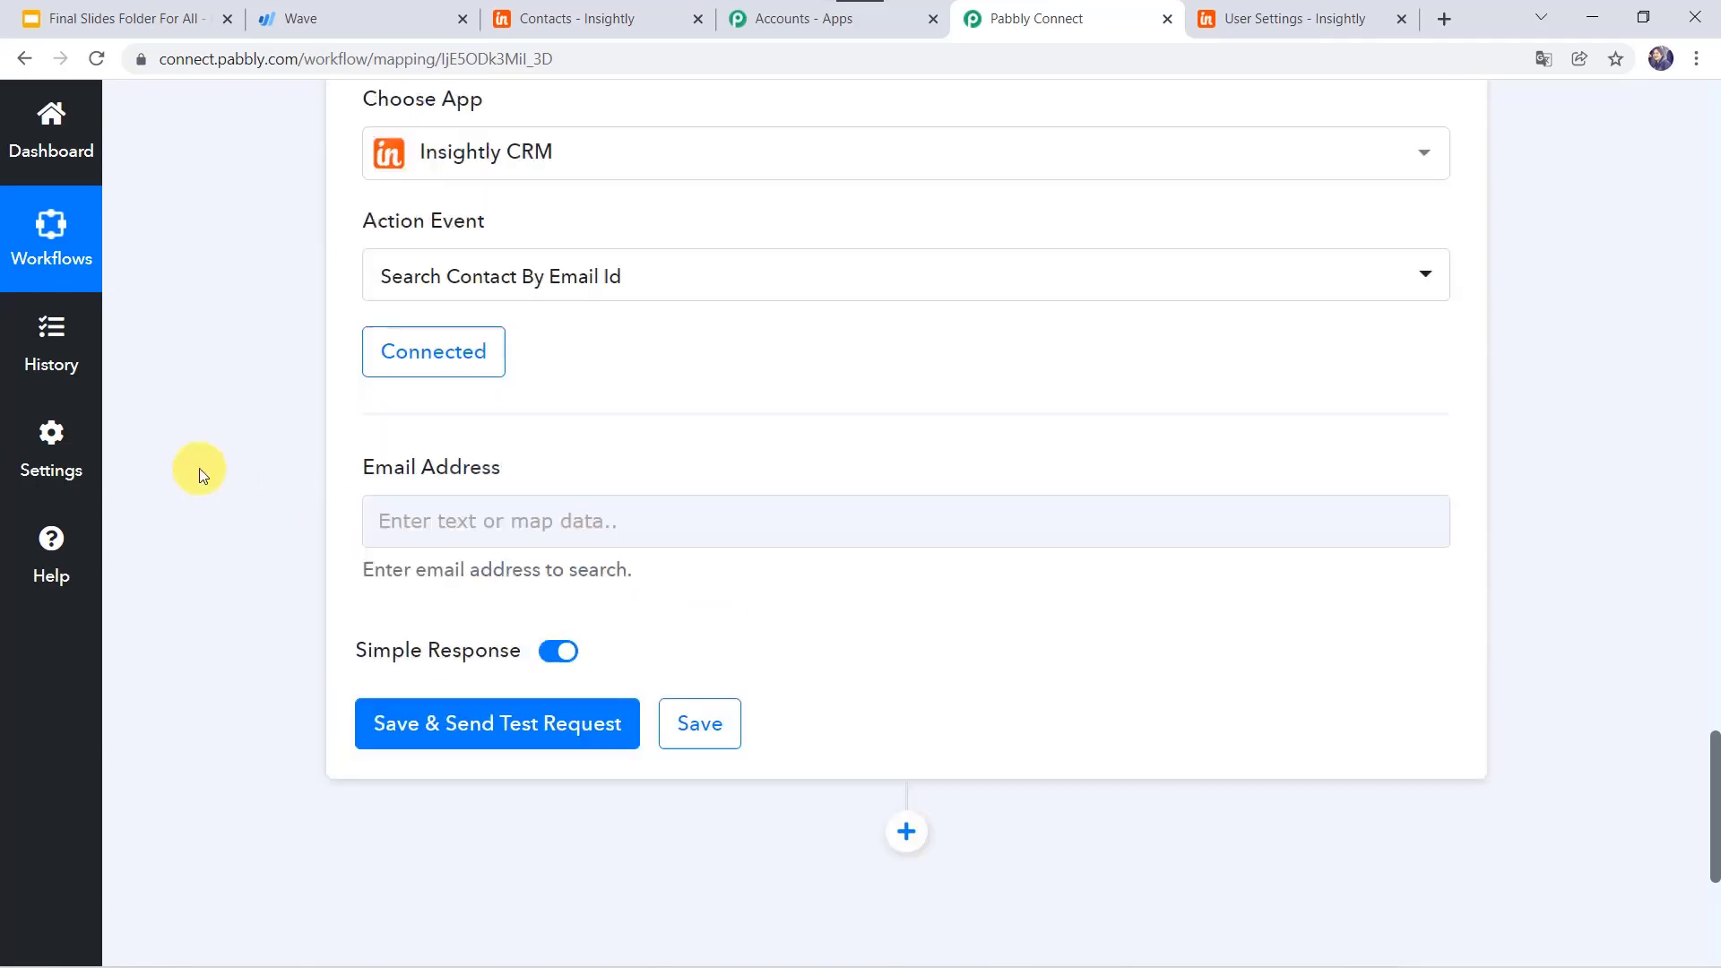
Step: Map Wave's Node Email into Email Address and test the search, returning contact ID 334424246
click(429, 606)
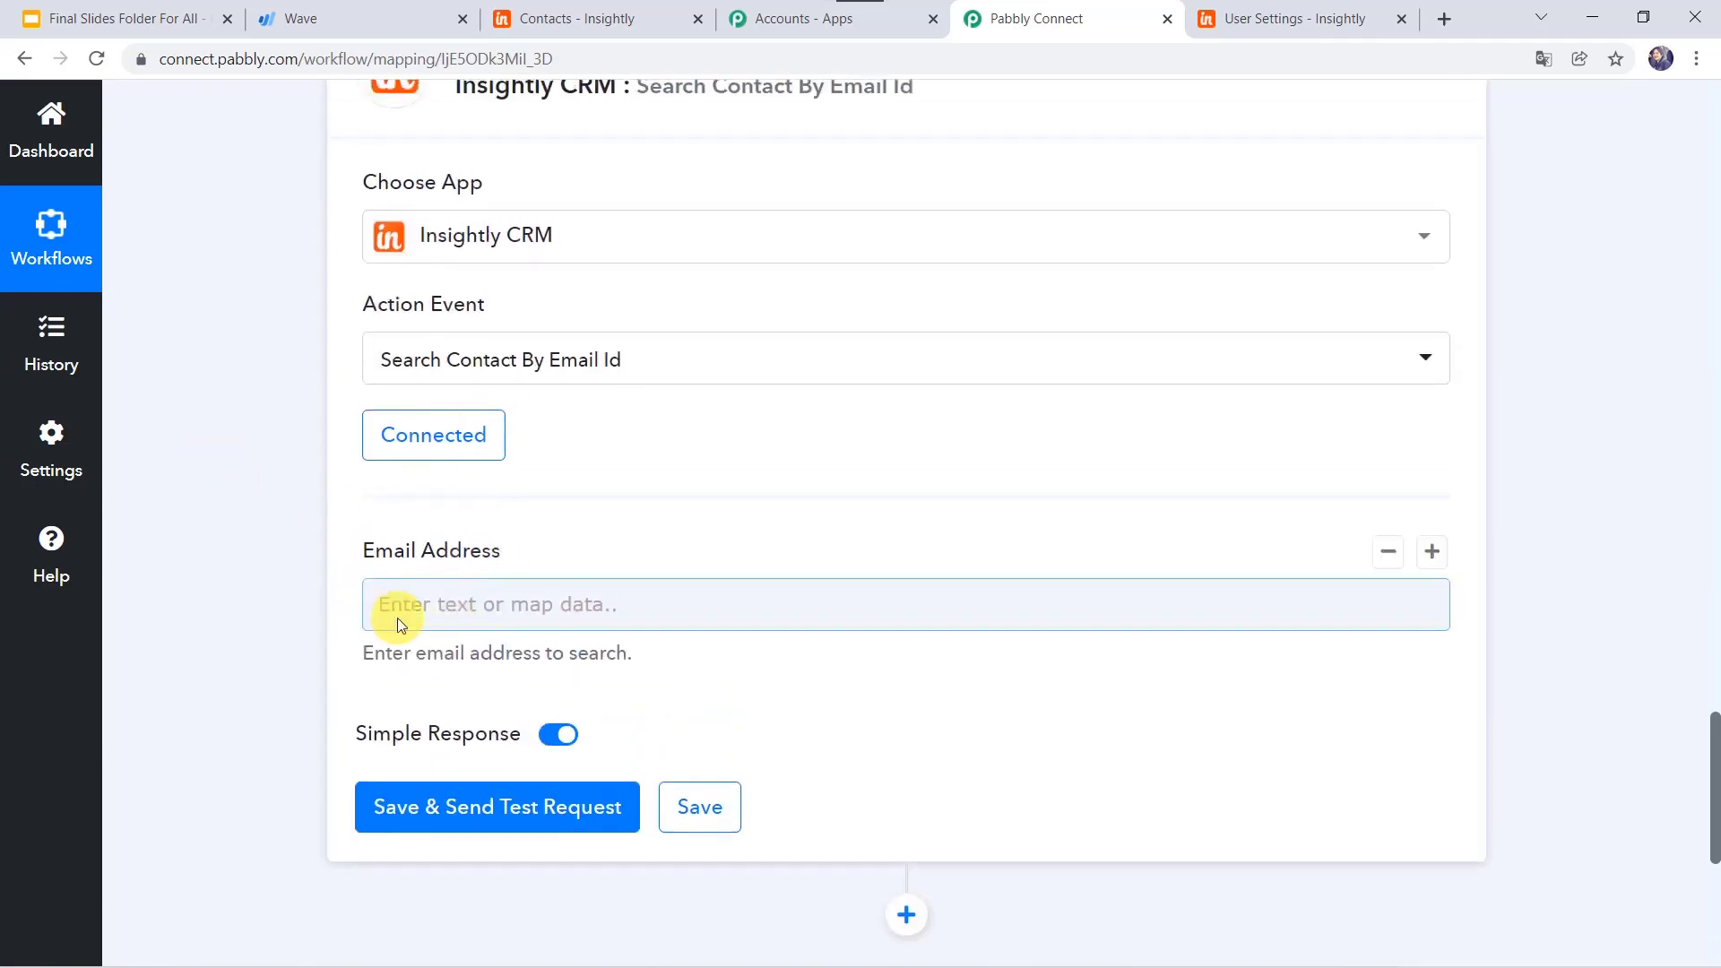
click(449, 601)
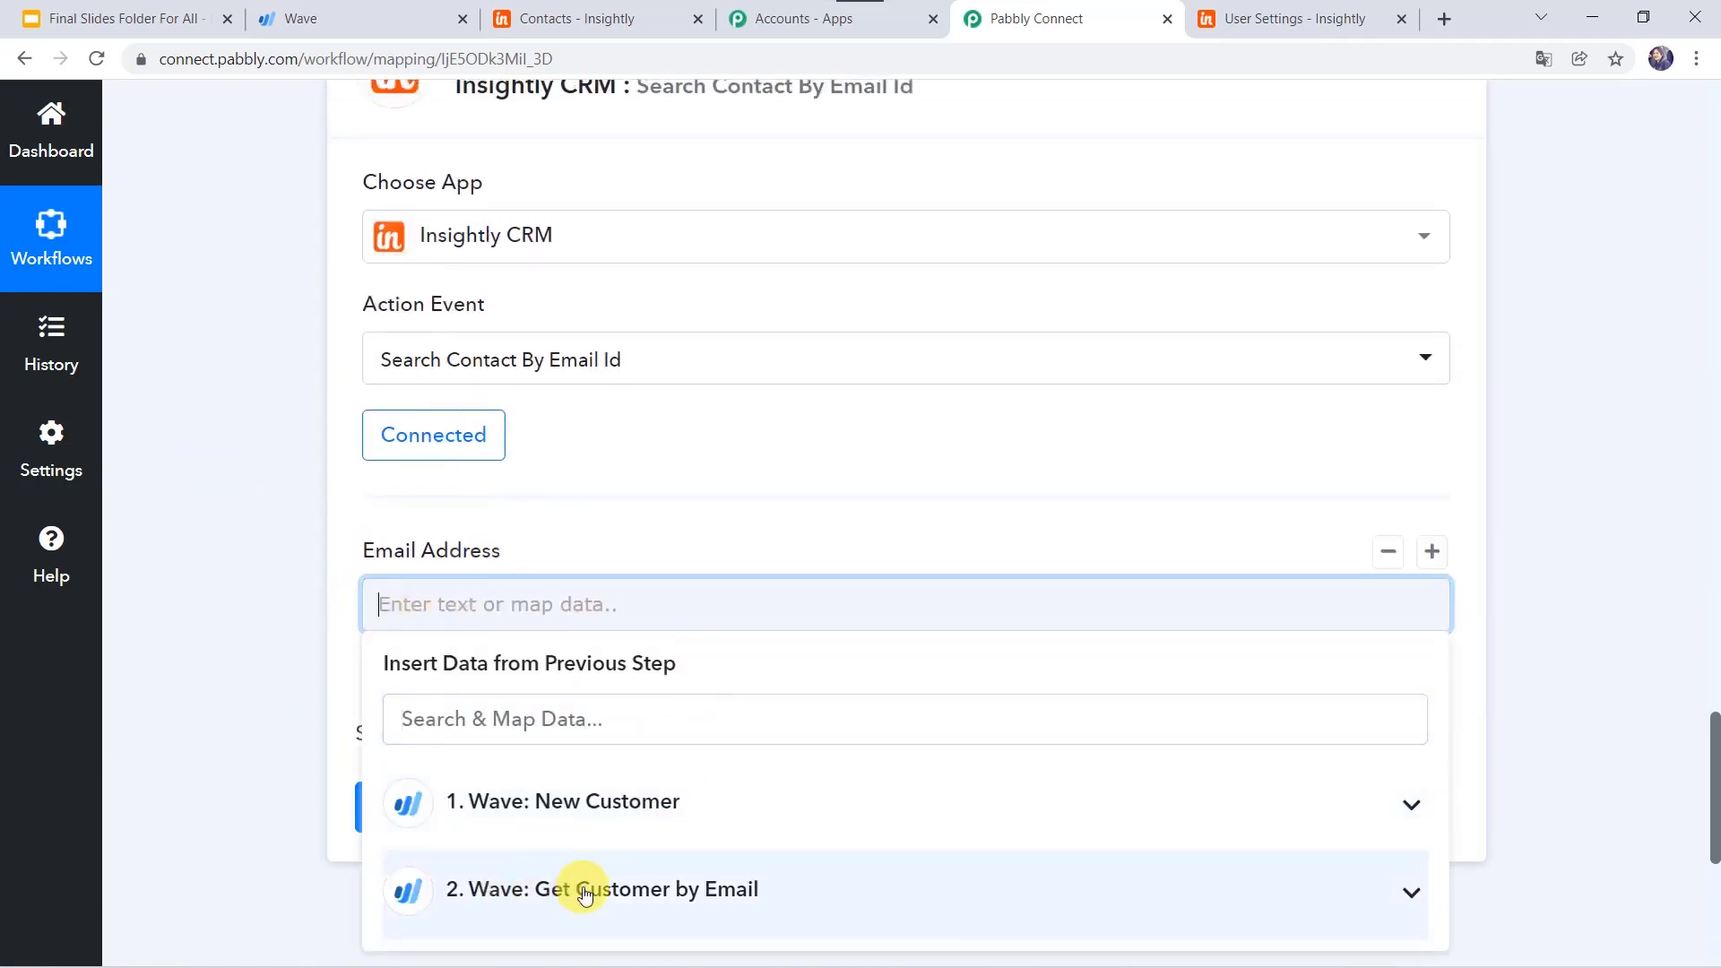
click(516, 892)
scroll(341, 800, down, 4)
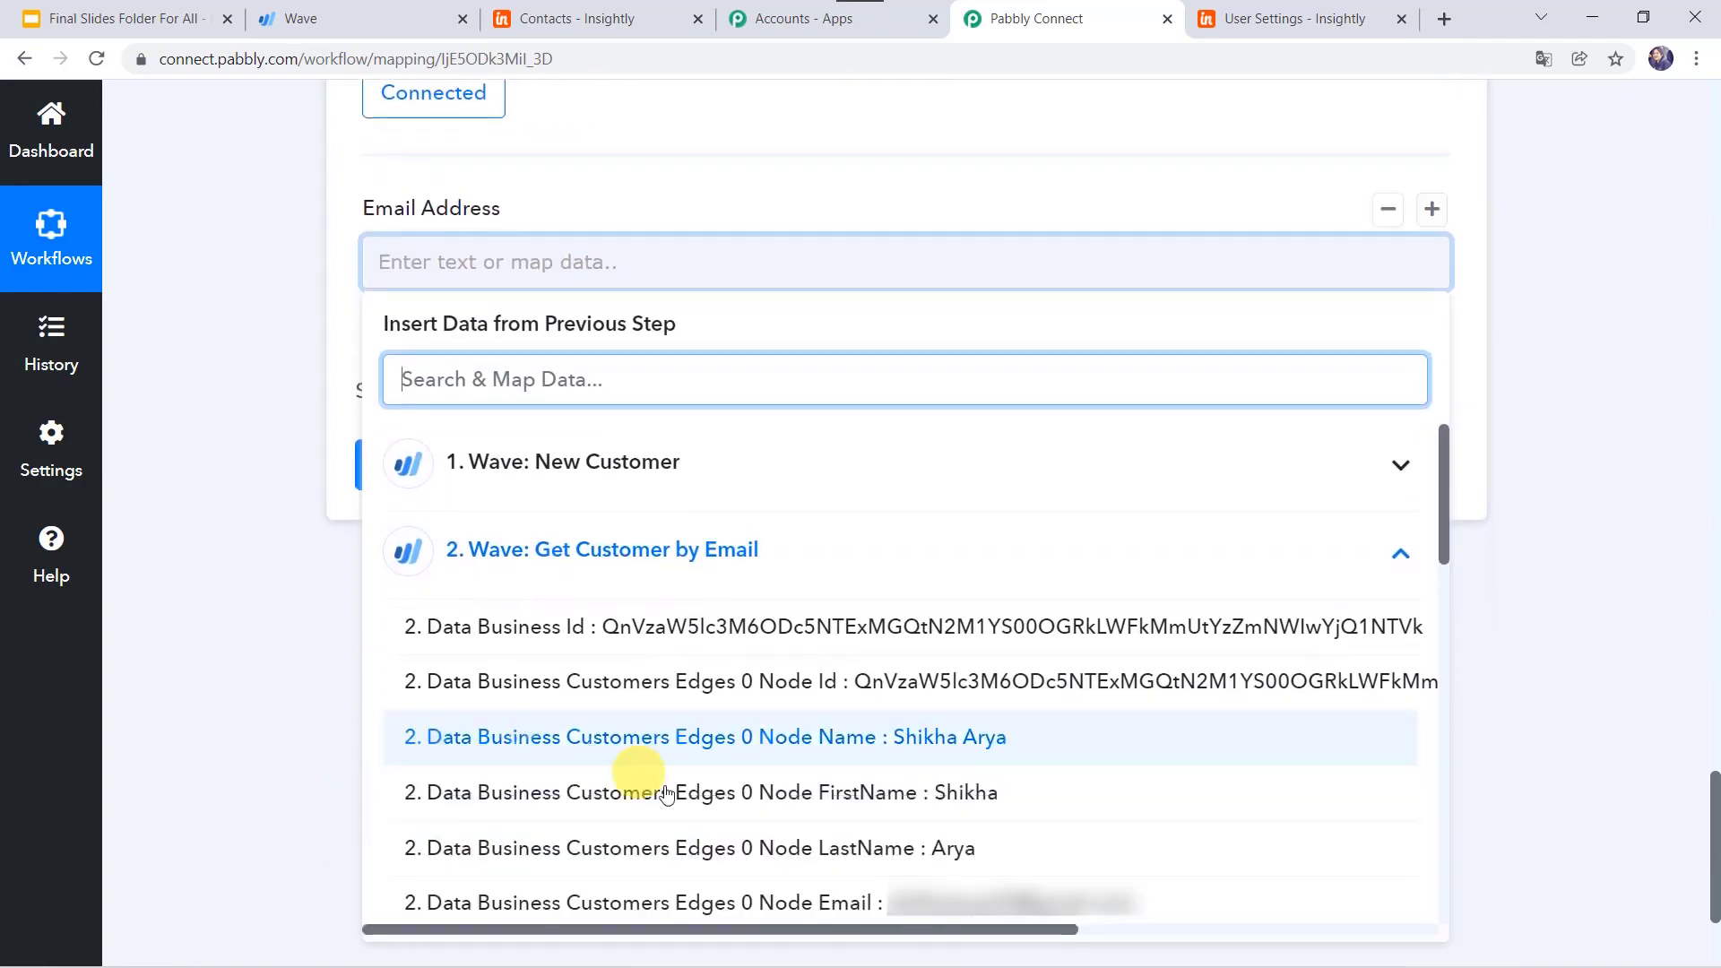
scroll(700, 776, down, 2)
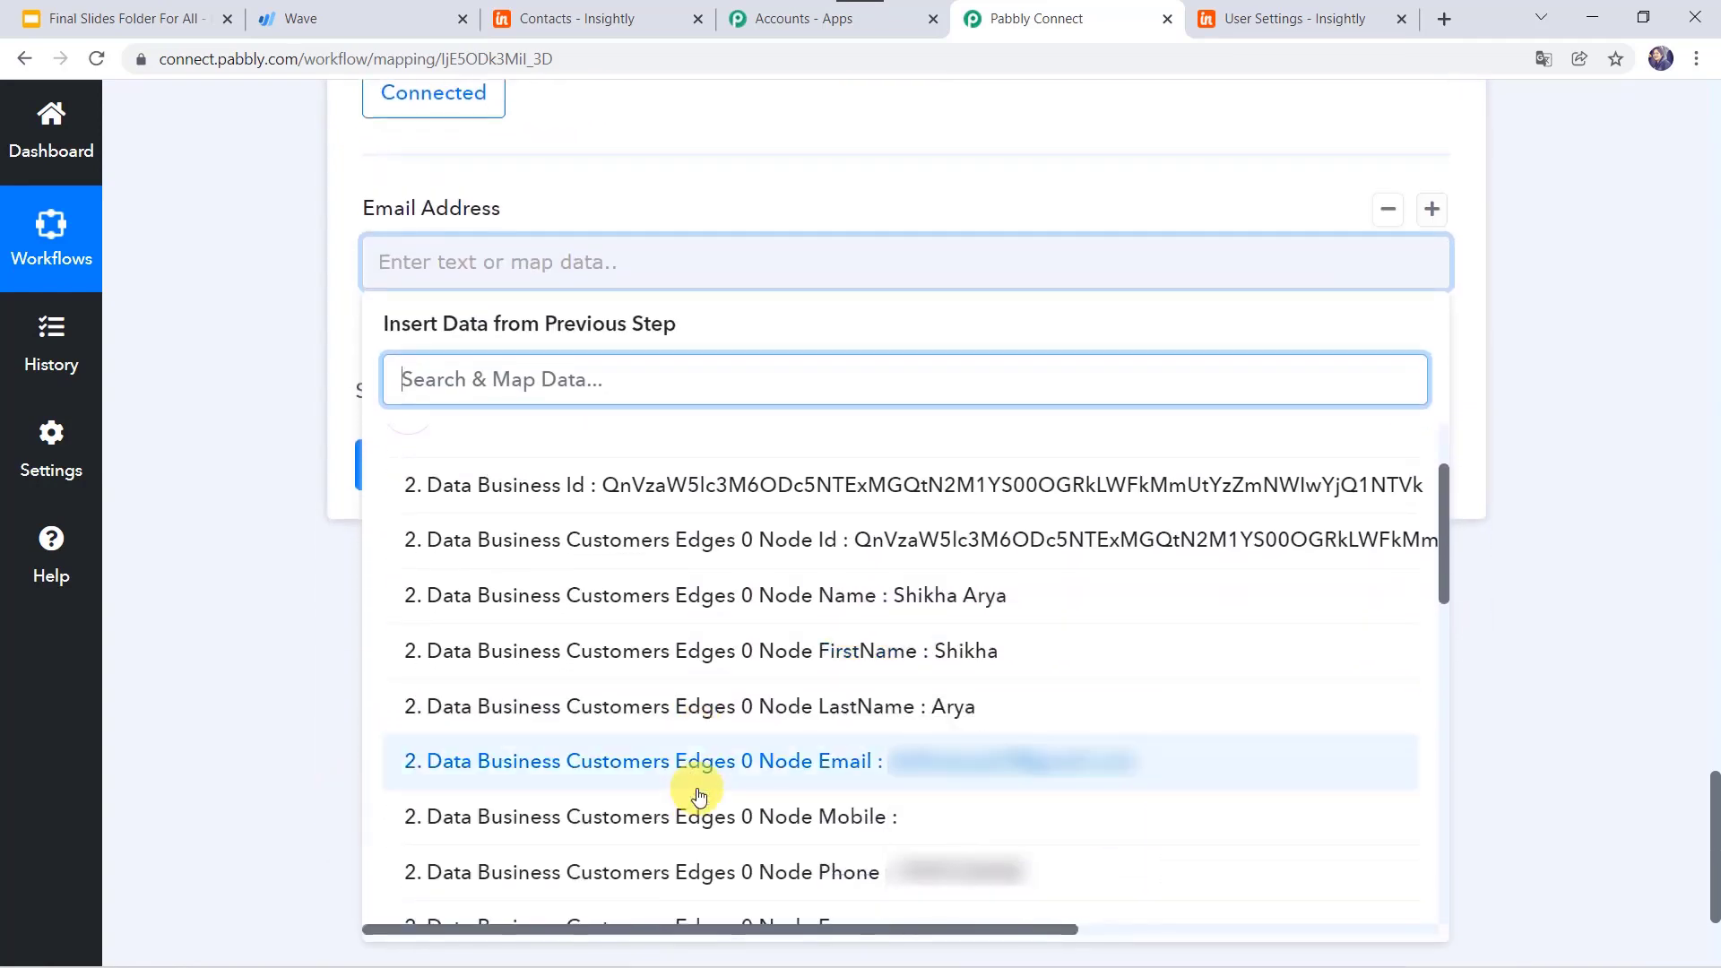
click(818, 762)
click(207, 669)
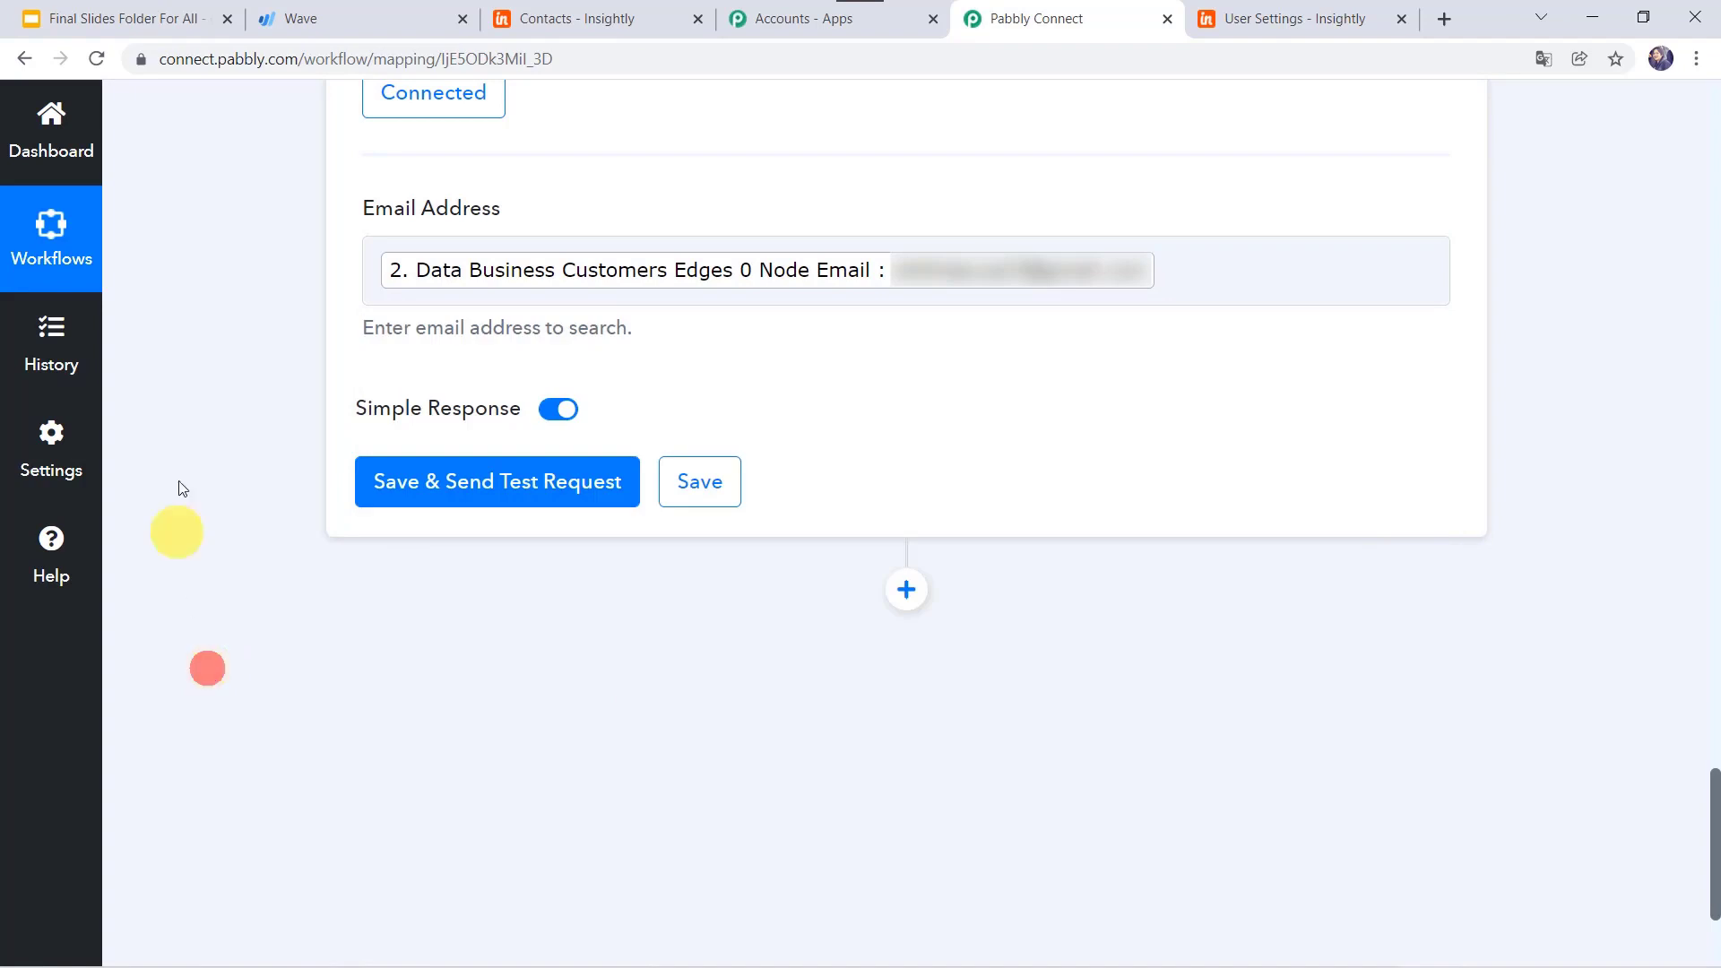
click(449, 490)
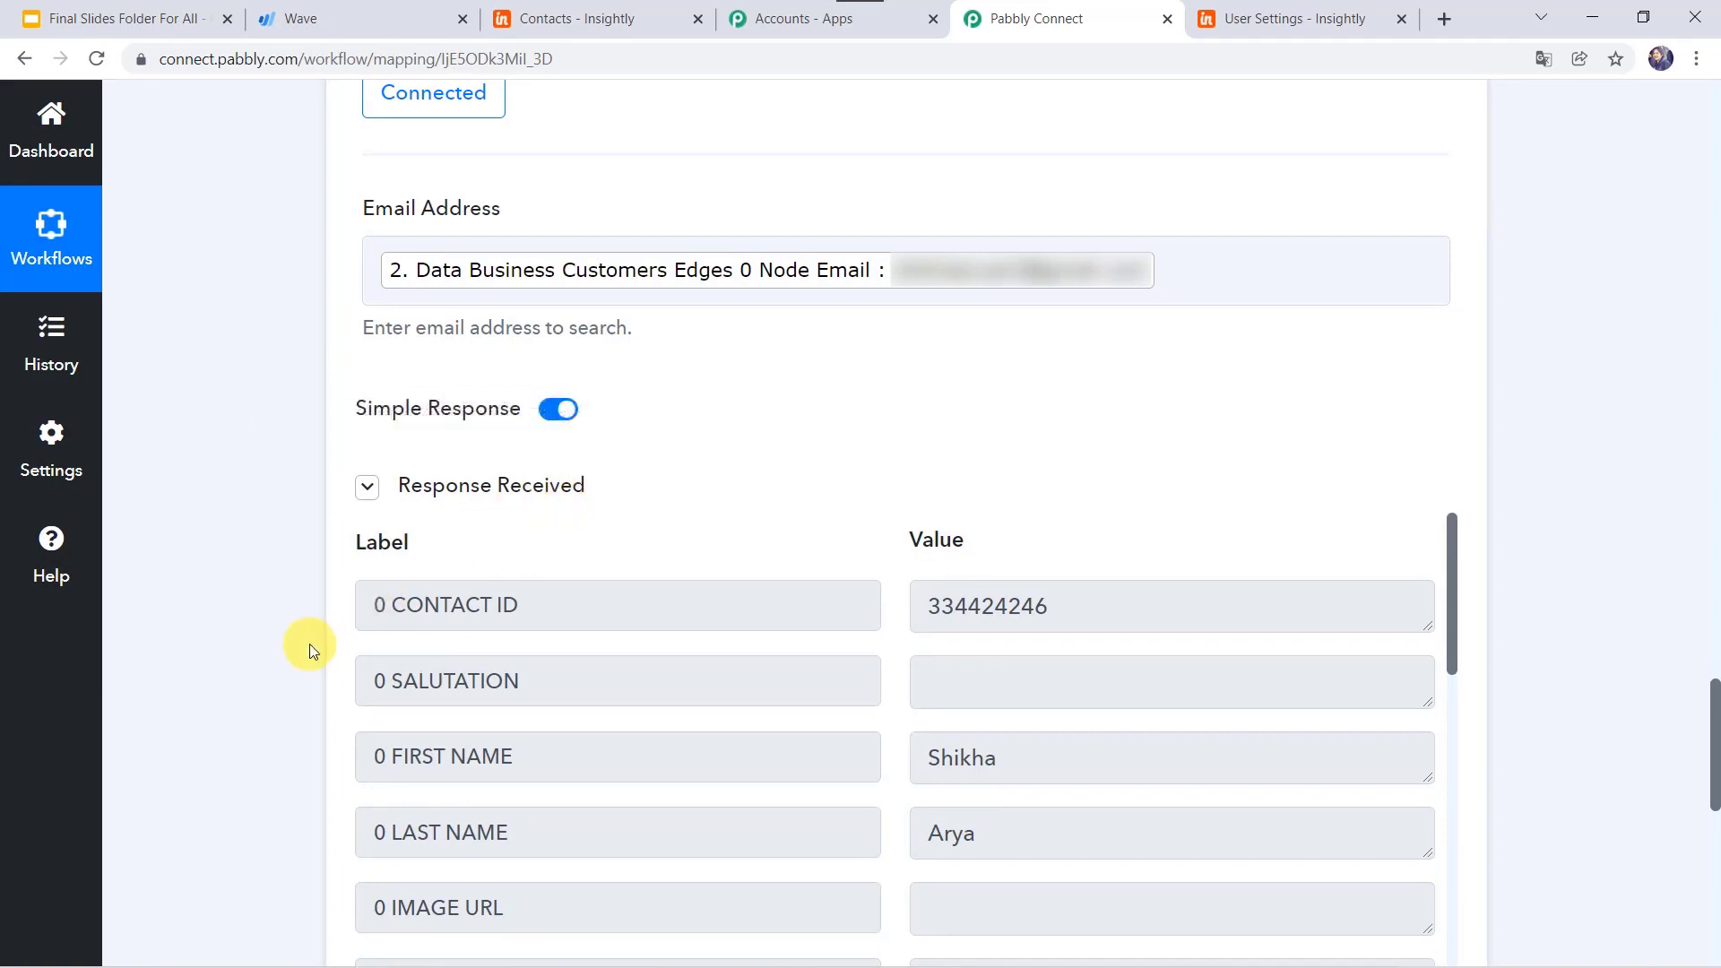
scroll(309, 646, down, 3)
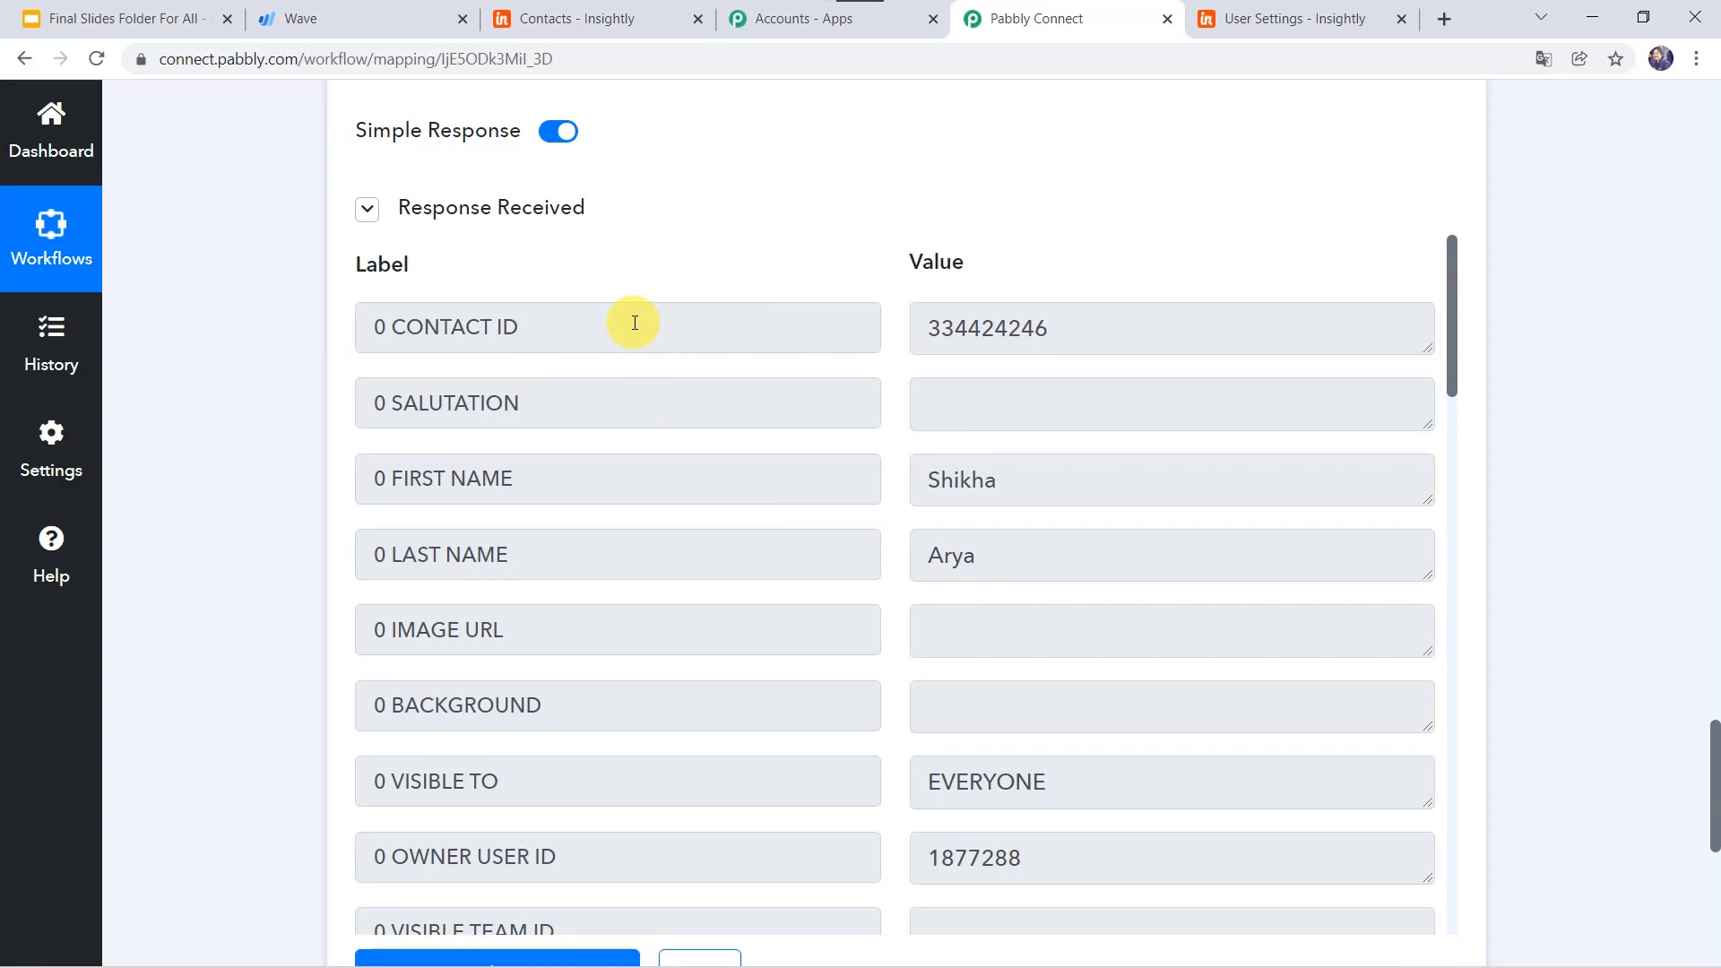
click(589, 19)
click(870, 245)
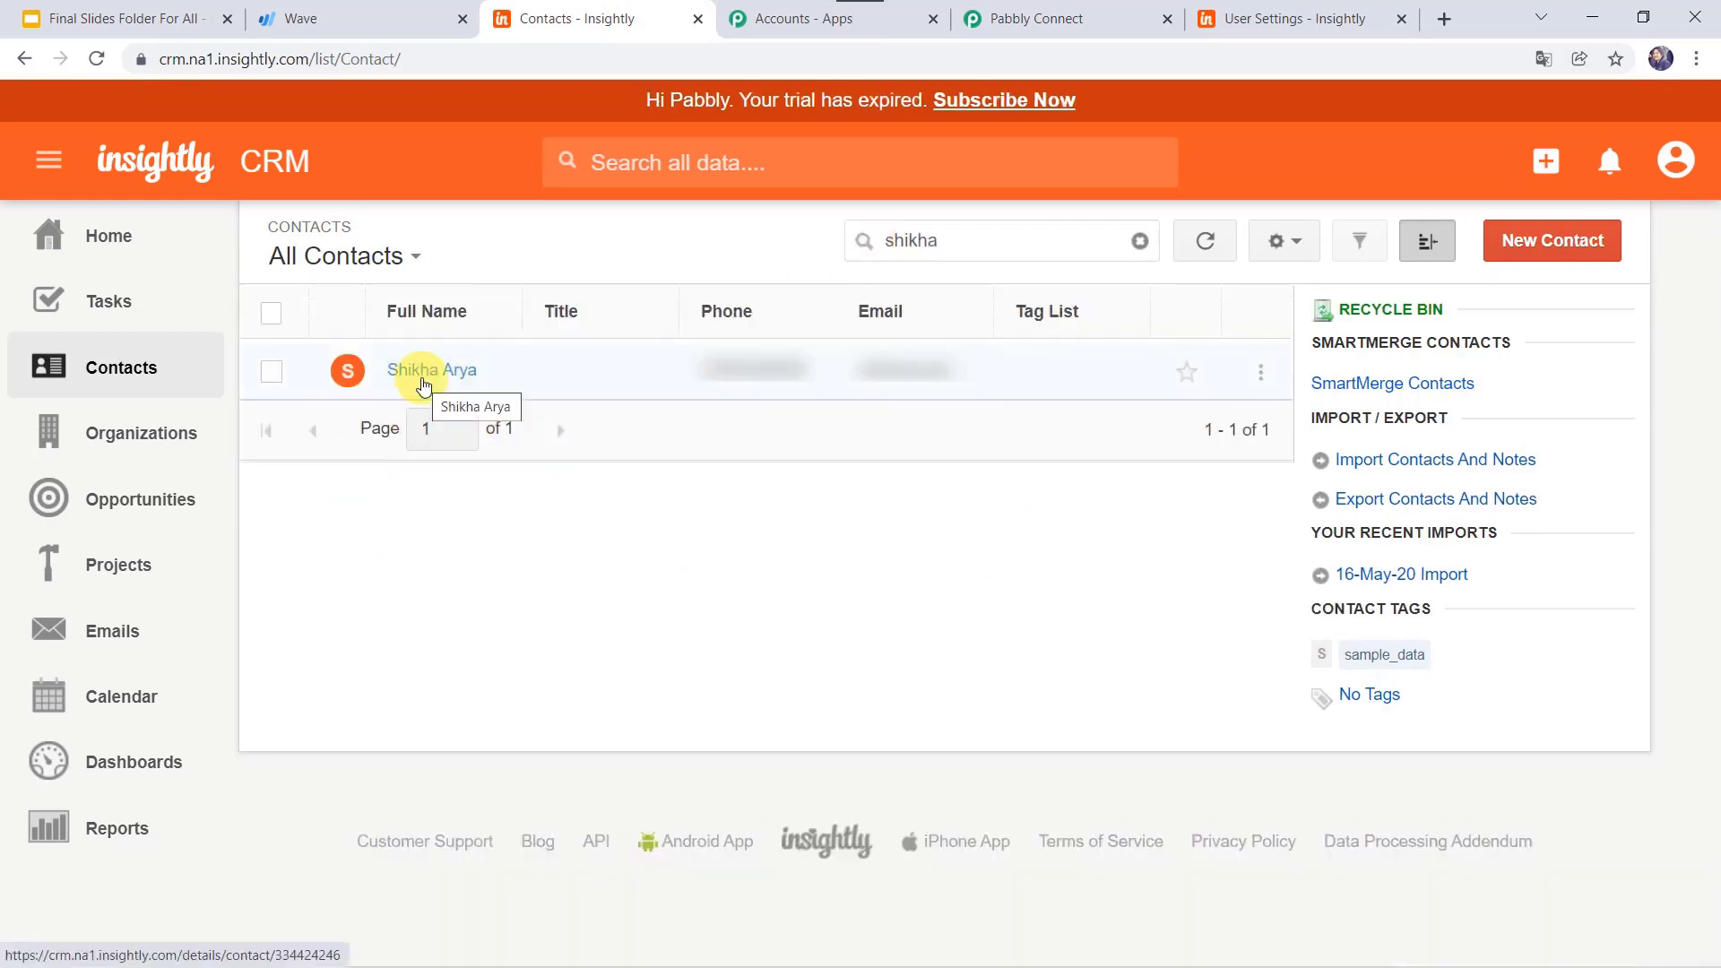
click(1040, 18)
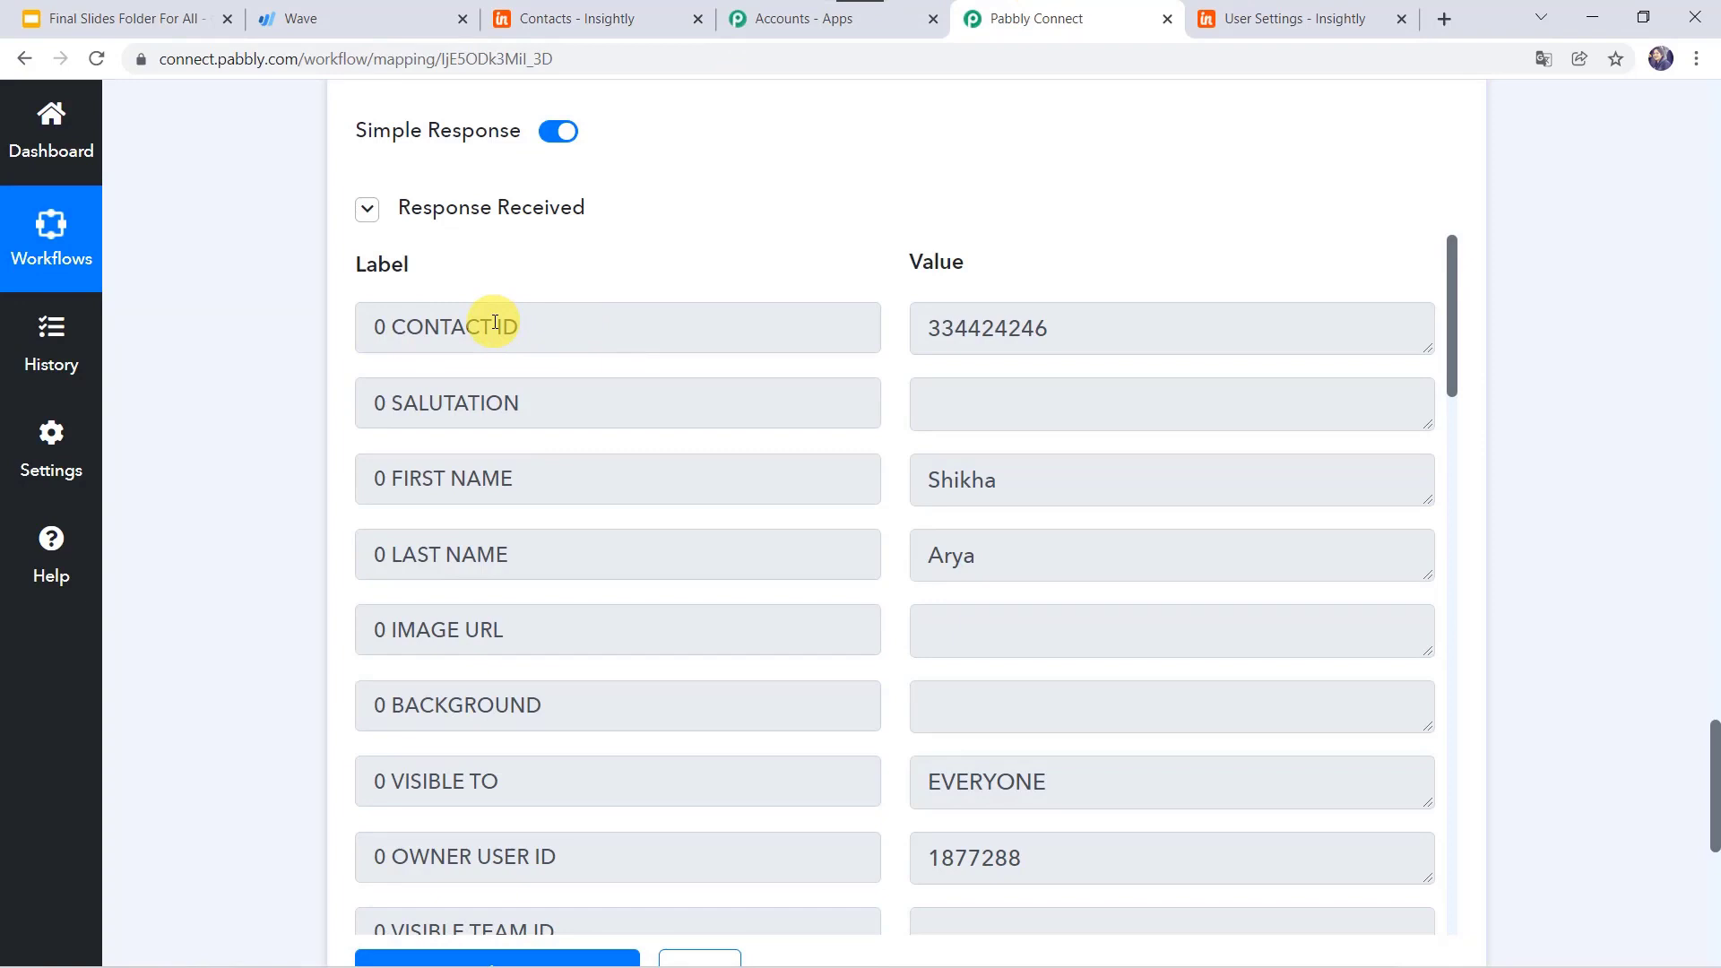
Step: Add a fourth, empty action step below the Insightly search step
scroll(503, 267, down, 1)
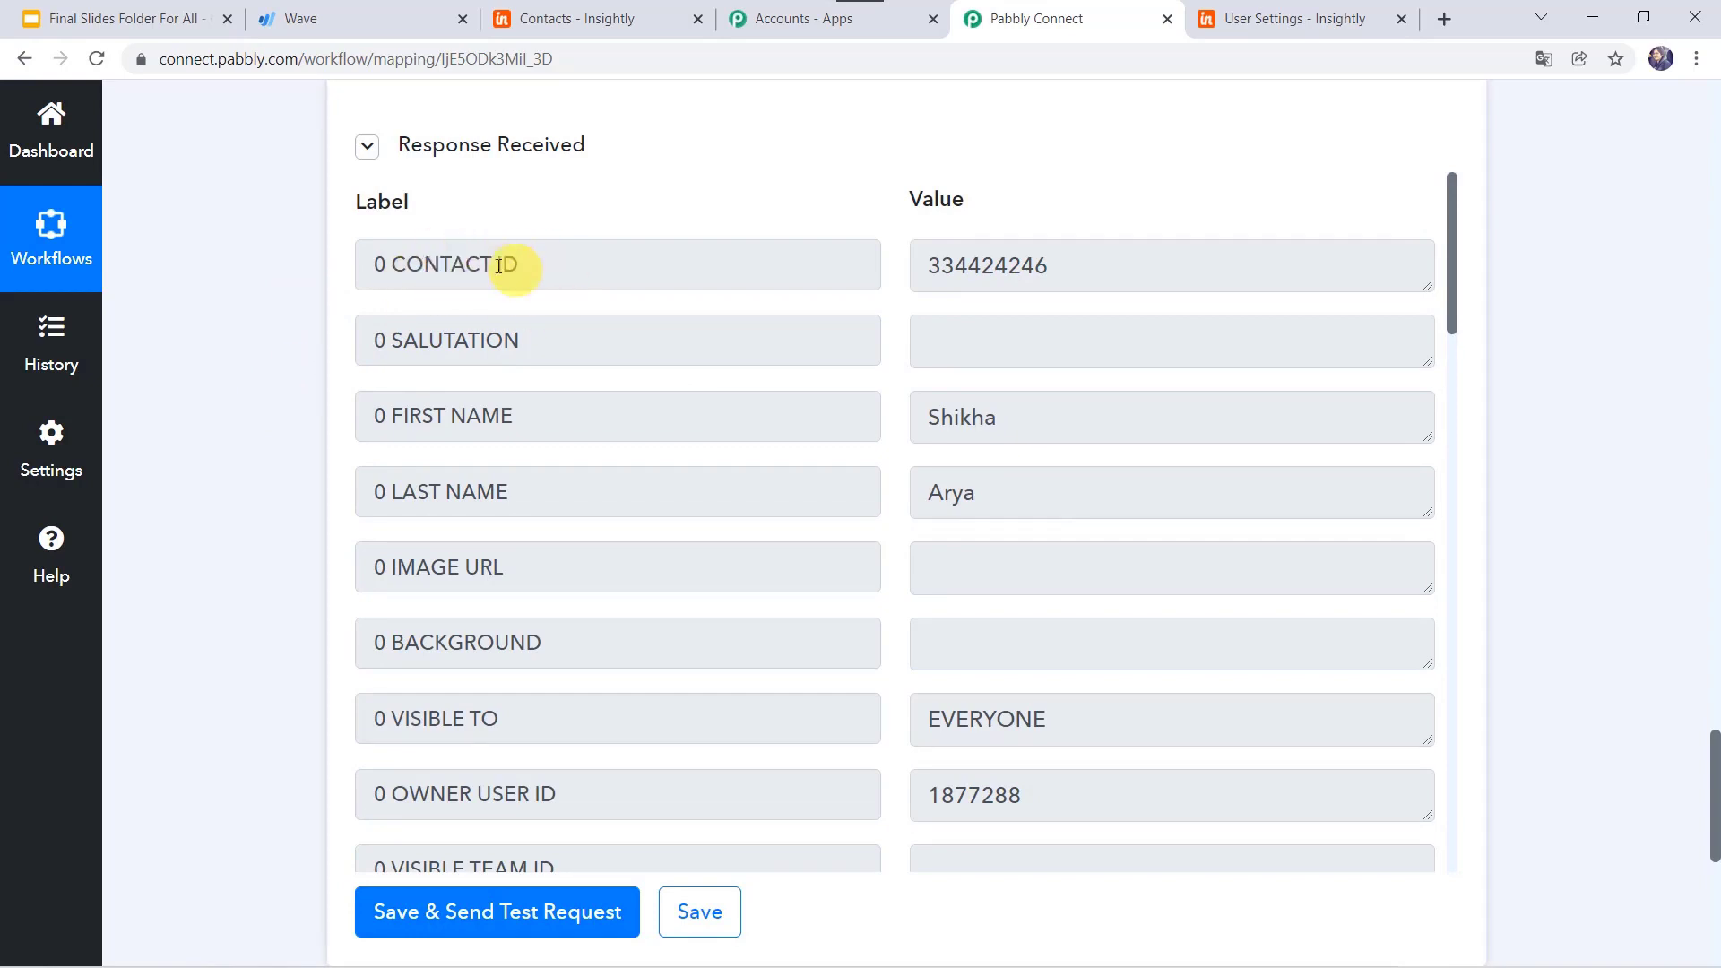
scroll(269, 400, down, 7)
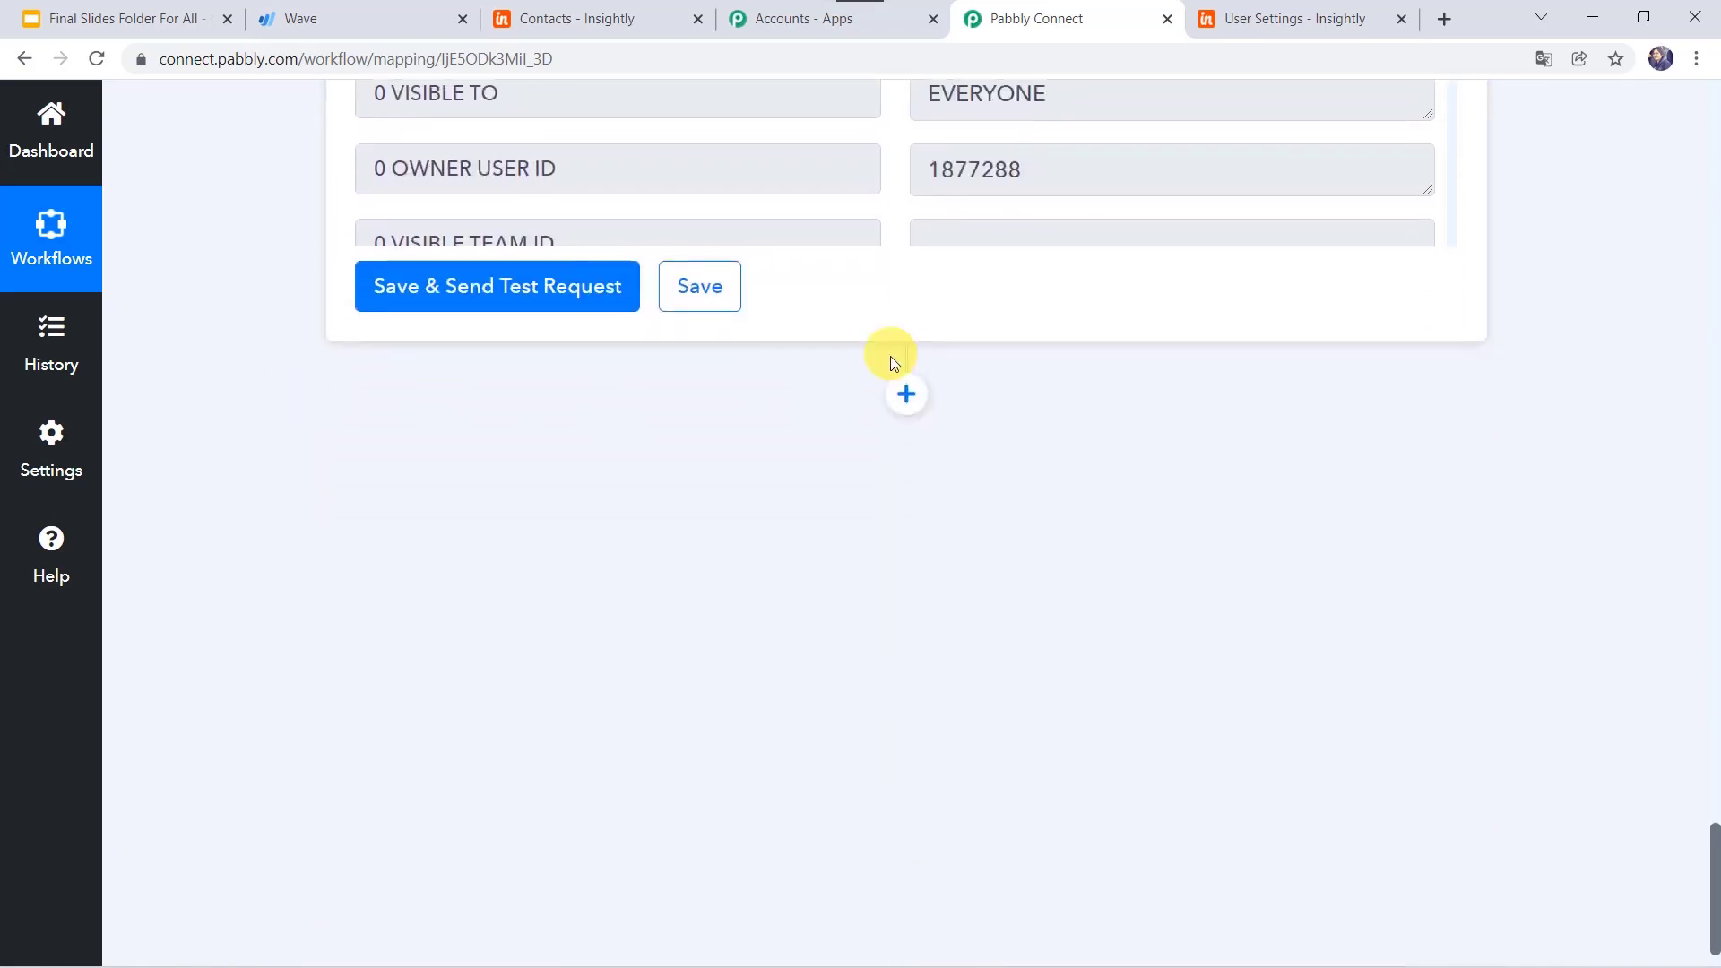
click(904, 400)
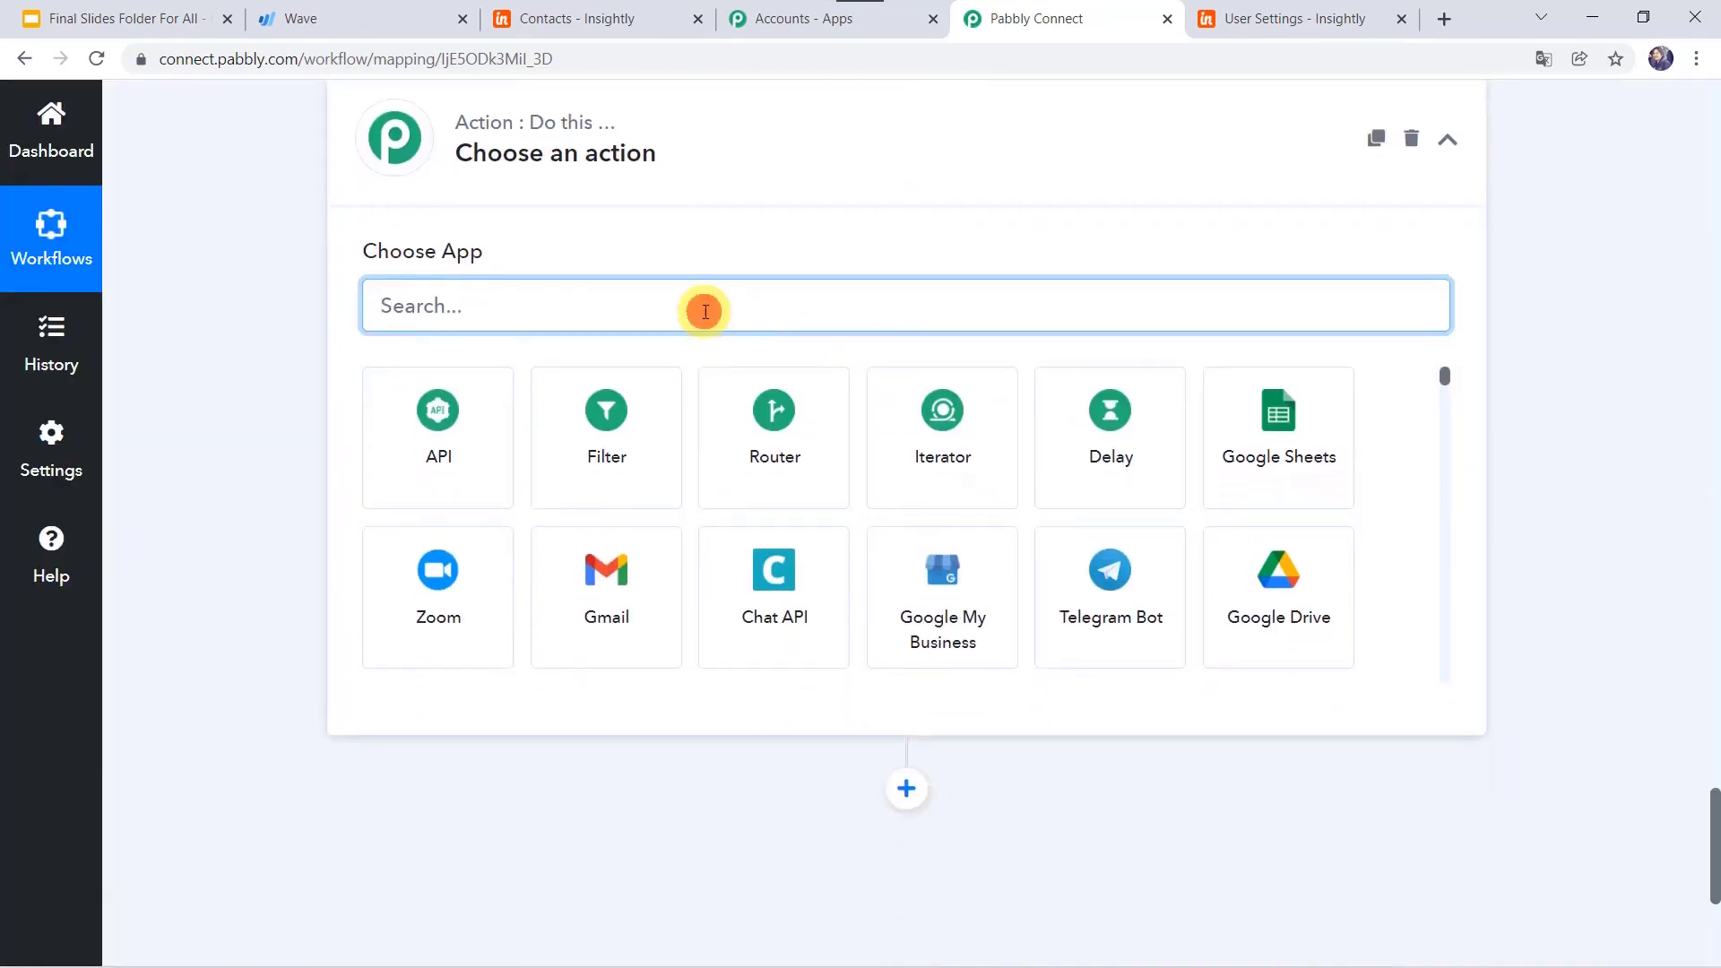
Step: Add a Filter requiring Insightly's 3. 0 CONTACT ID 'Does not exist', and test it (condition false)
text(filte)
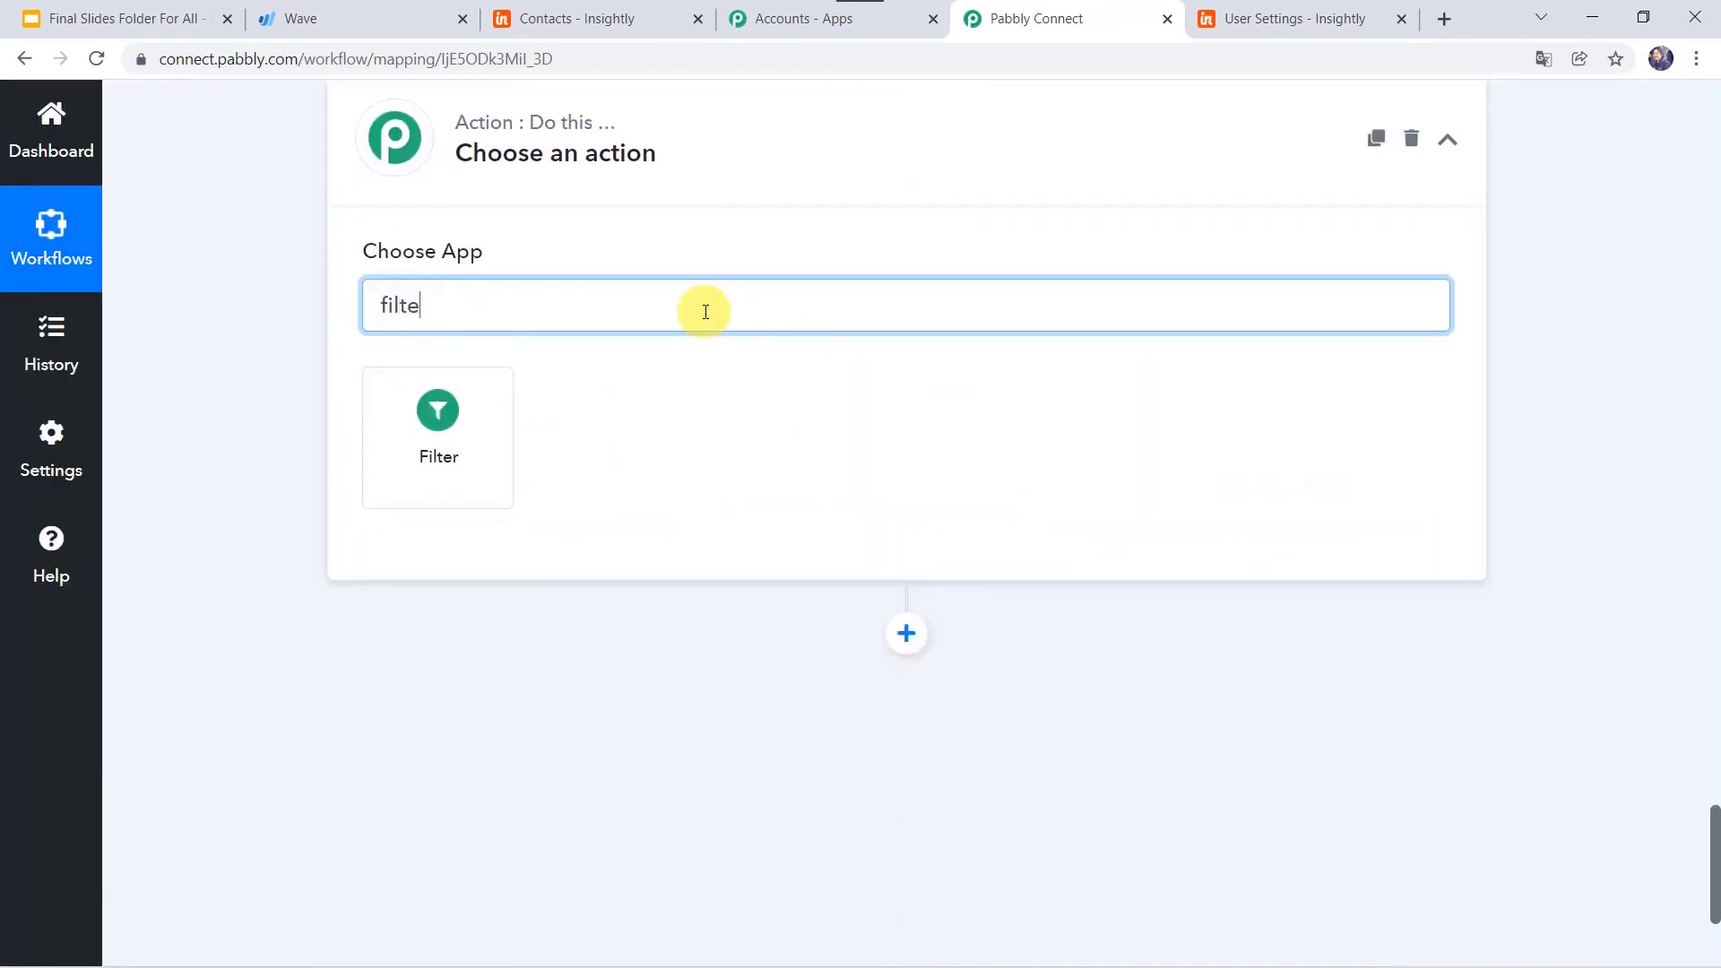
click(445, 453)
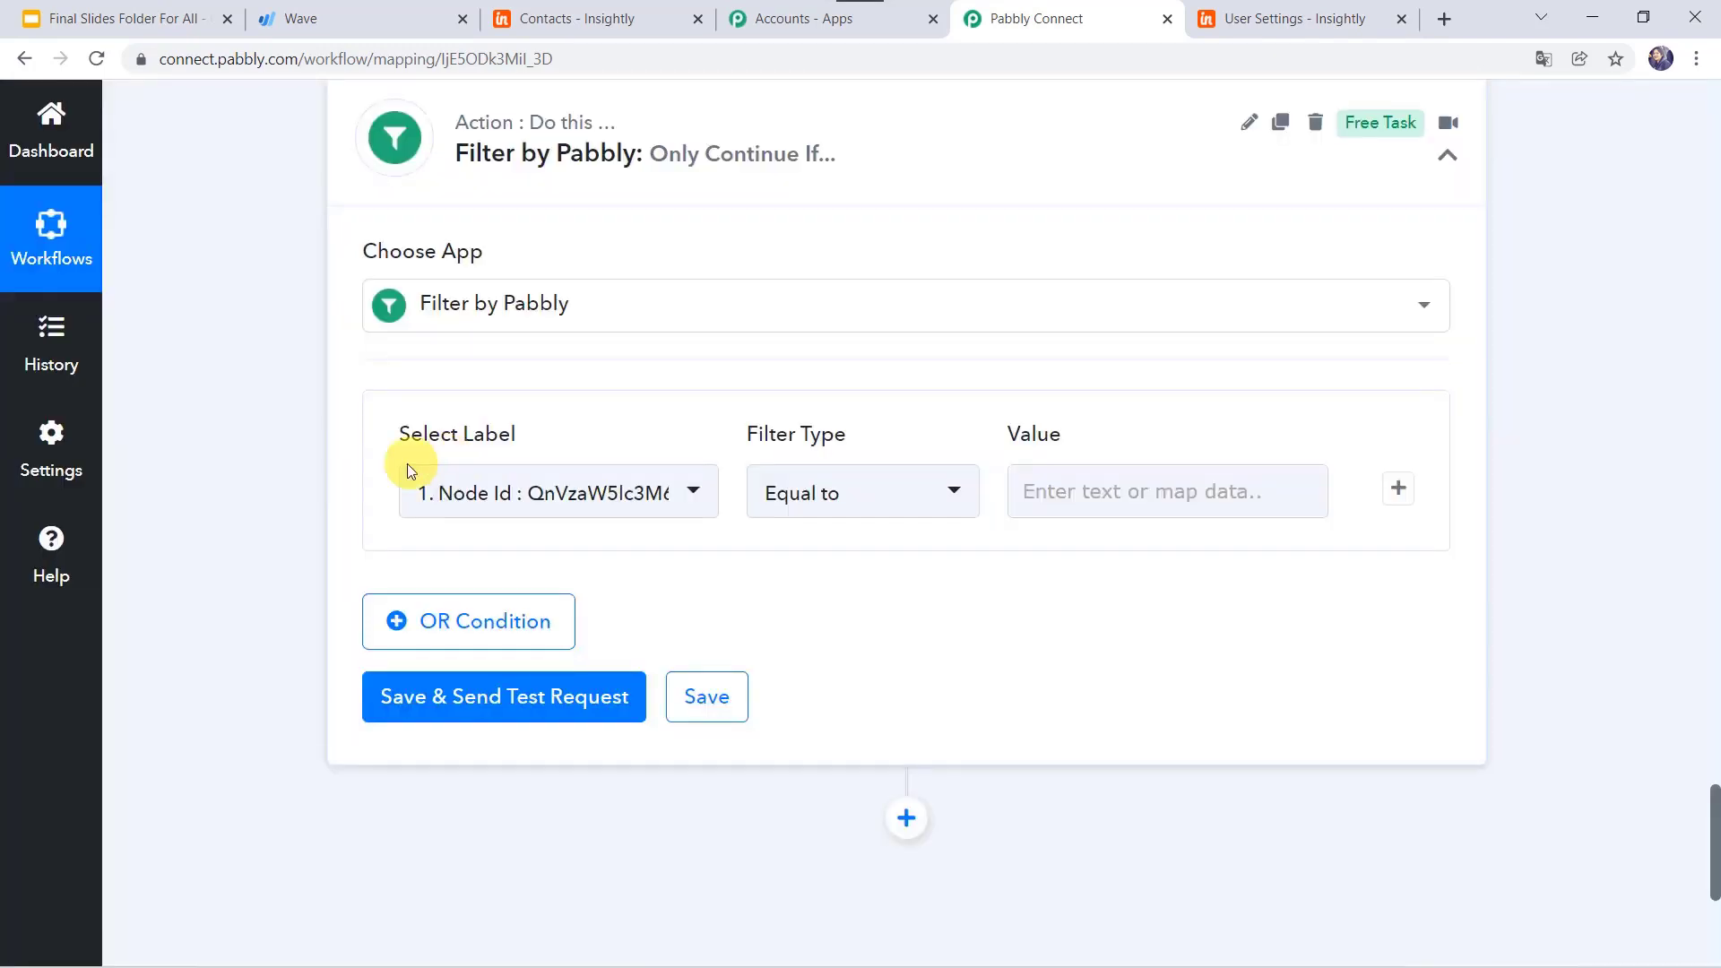
mouse_move(494, 440)
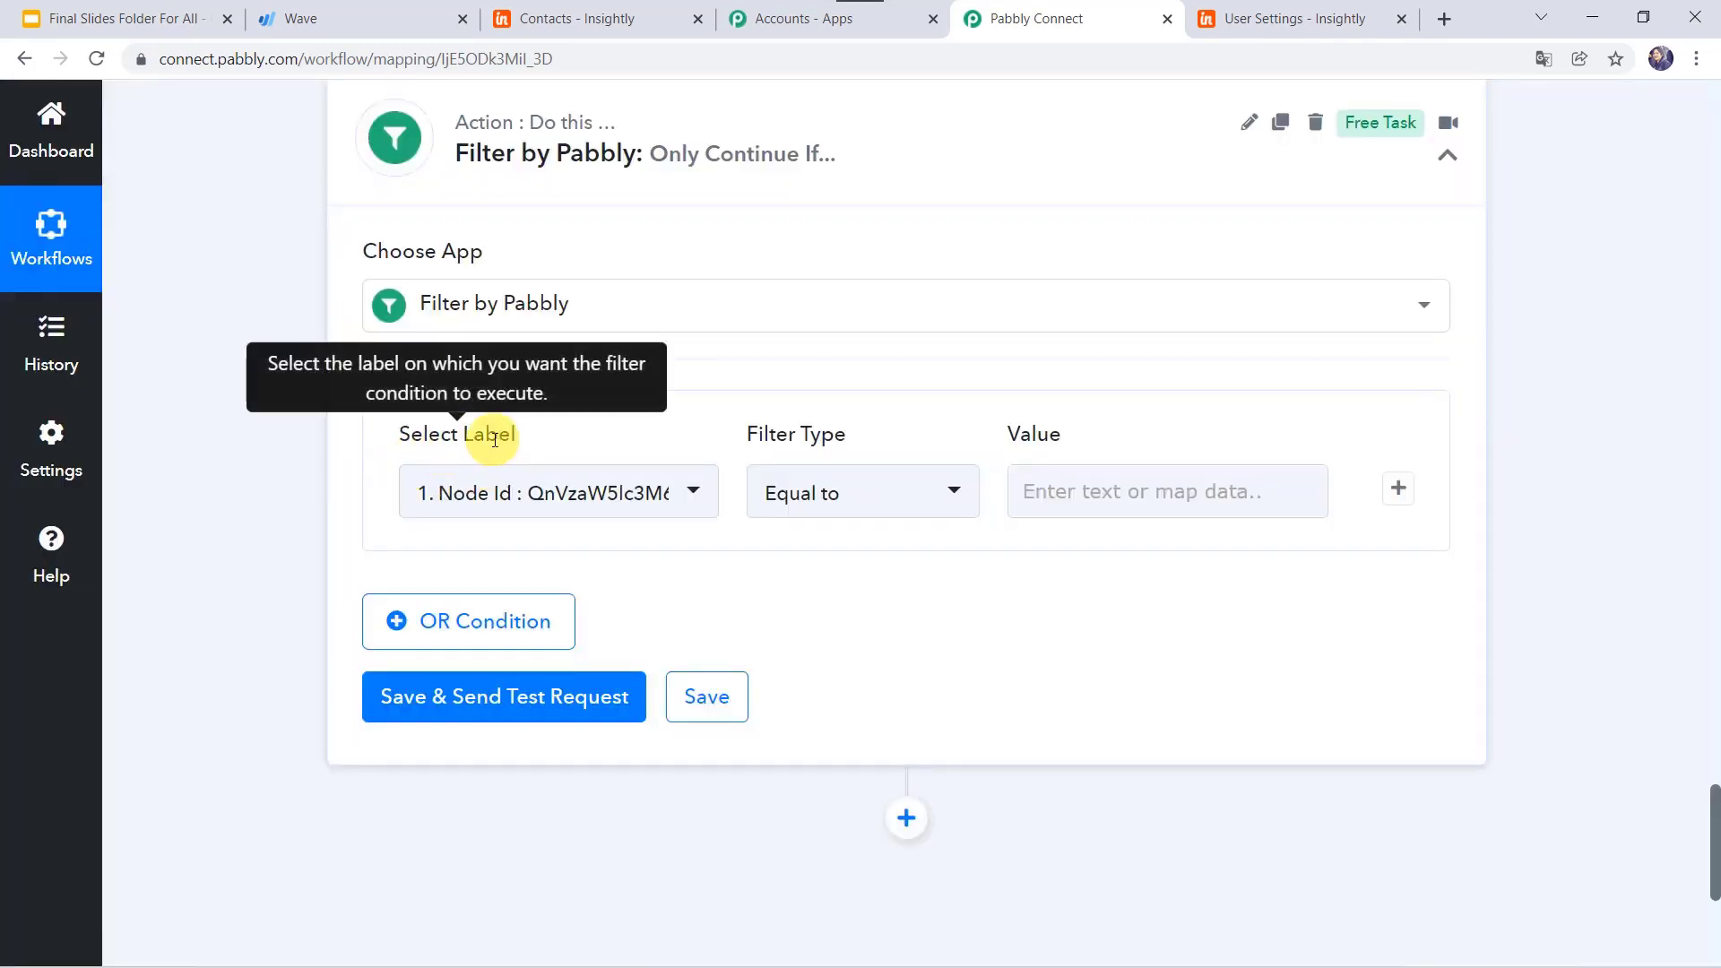
click(499, 492)
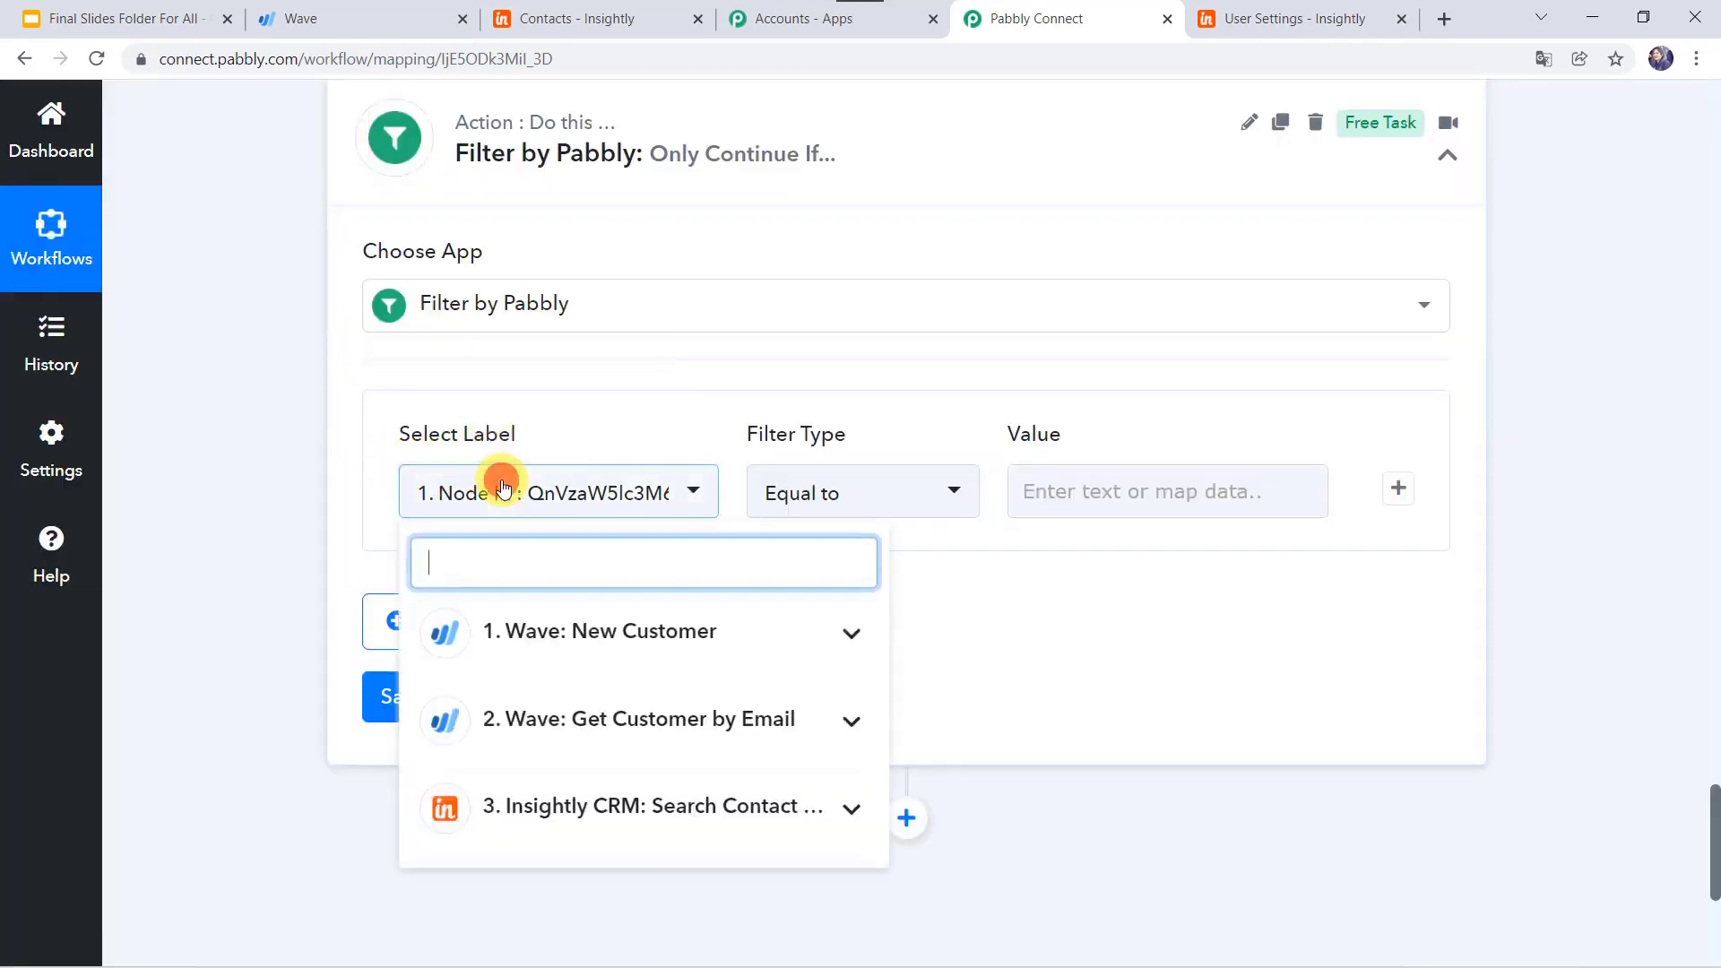
click(556, 803)
scroll(519, 741, down, 2)
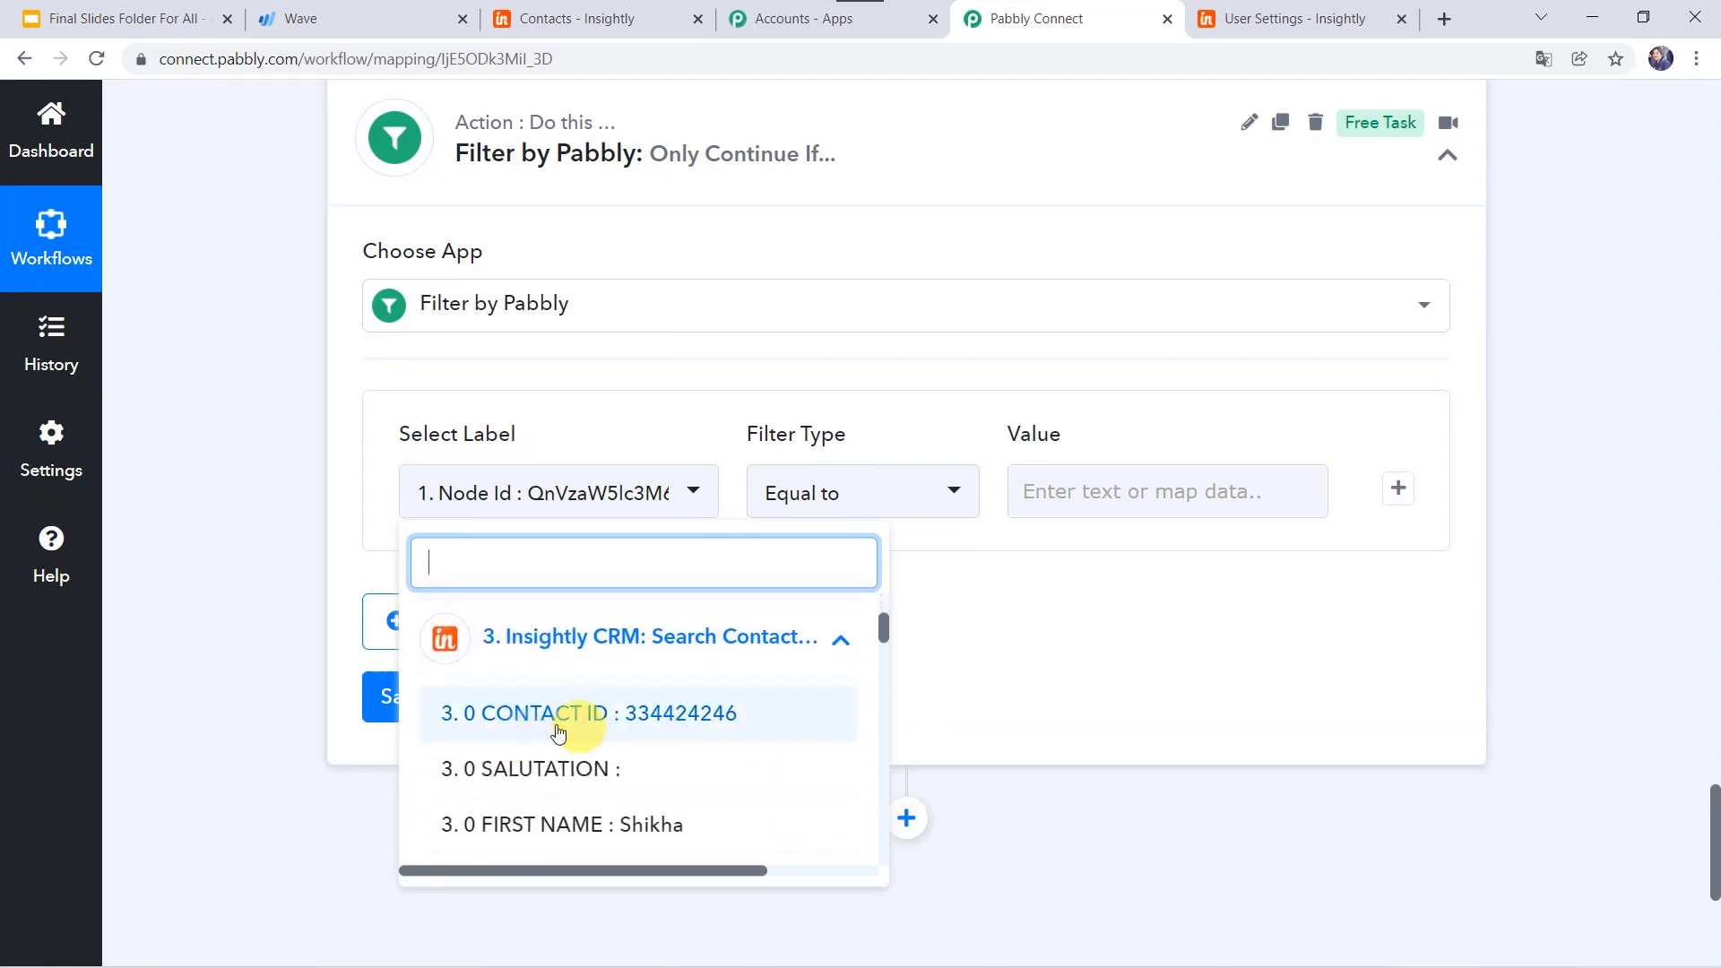
click(555, 716)
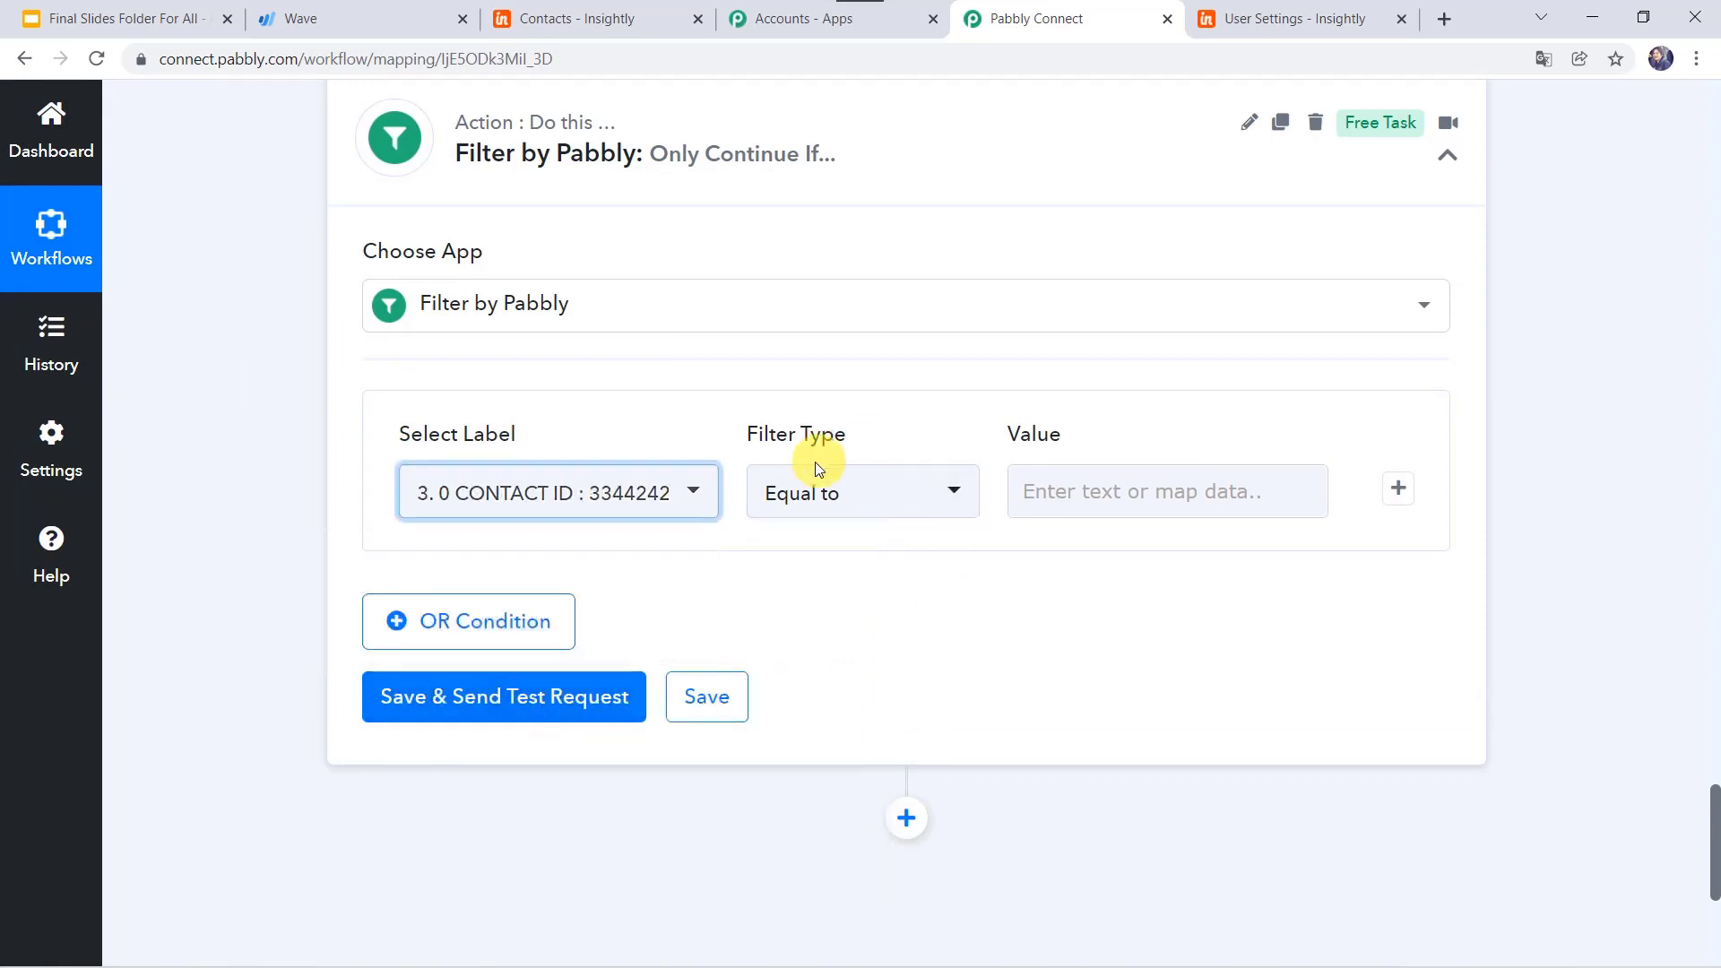
click(836, 511)
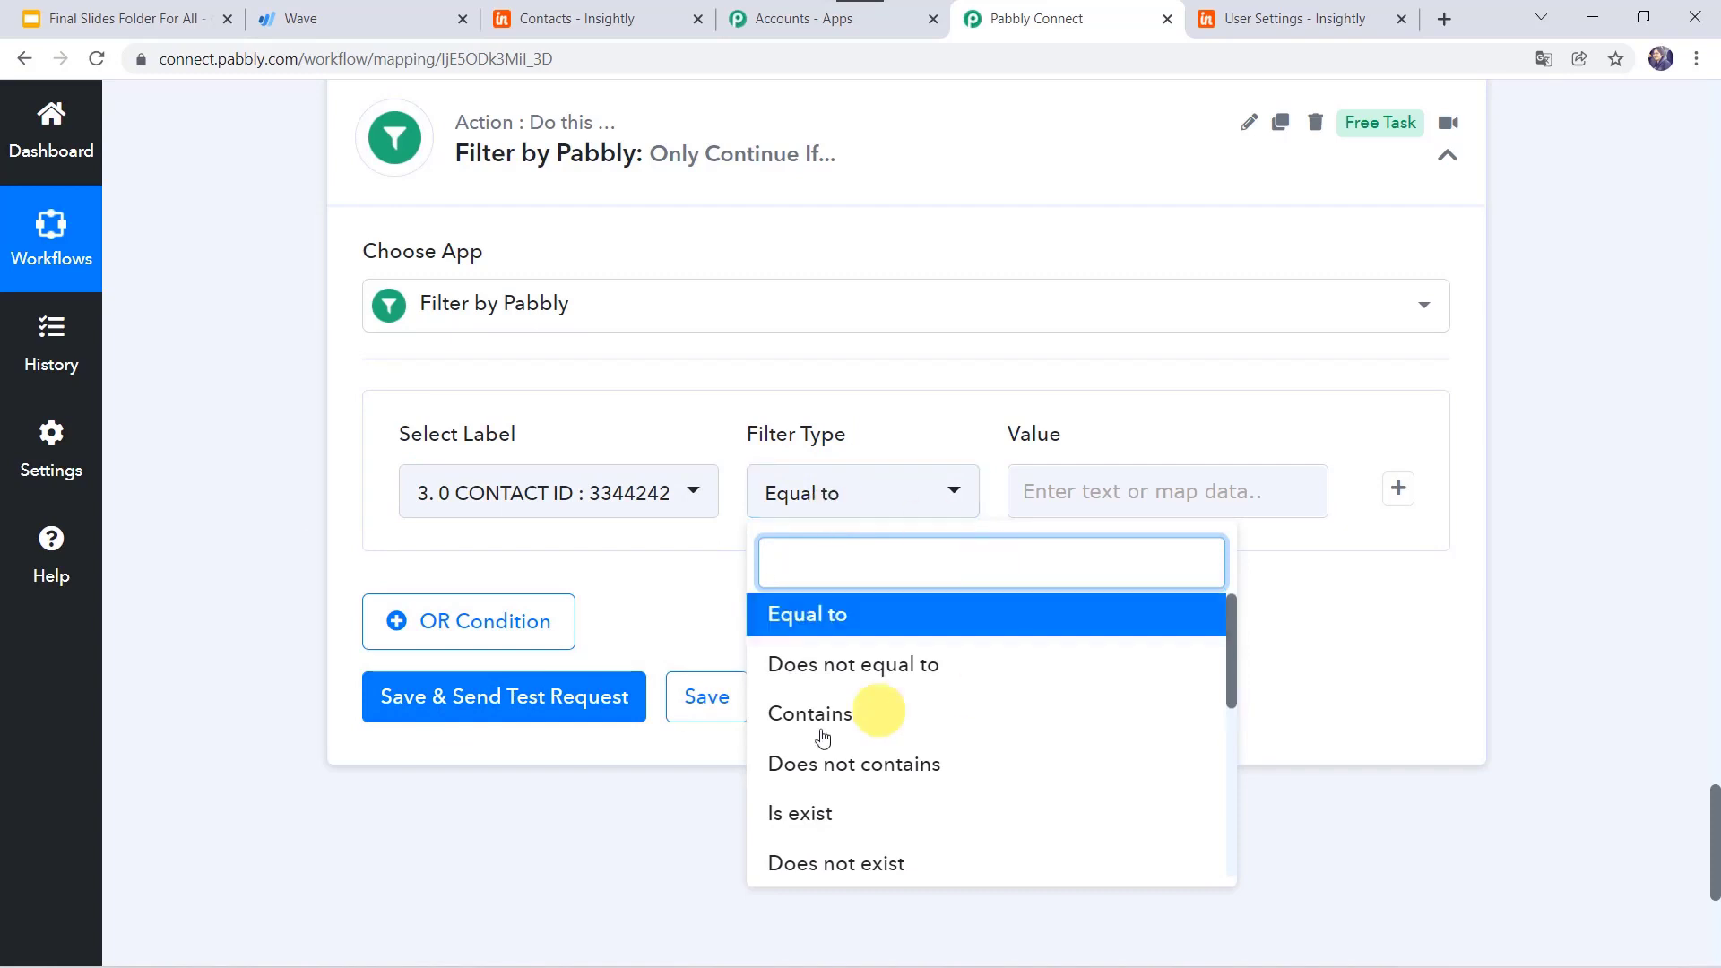
click(870, 866)
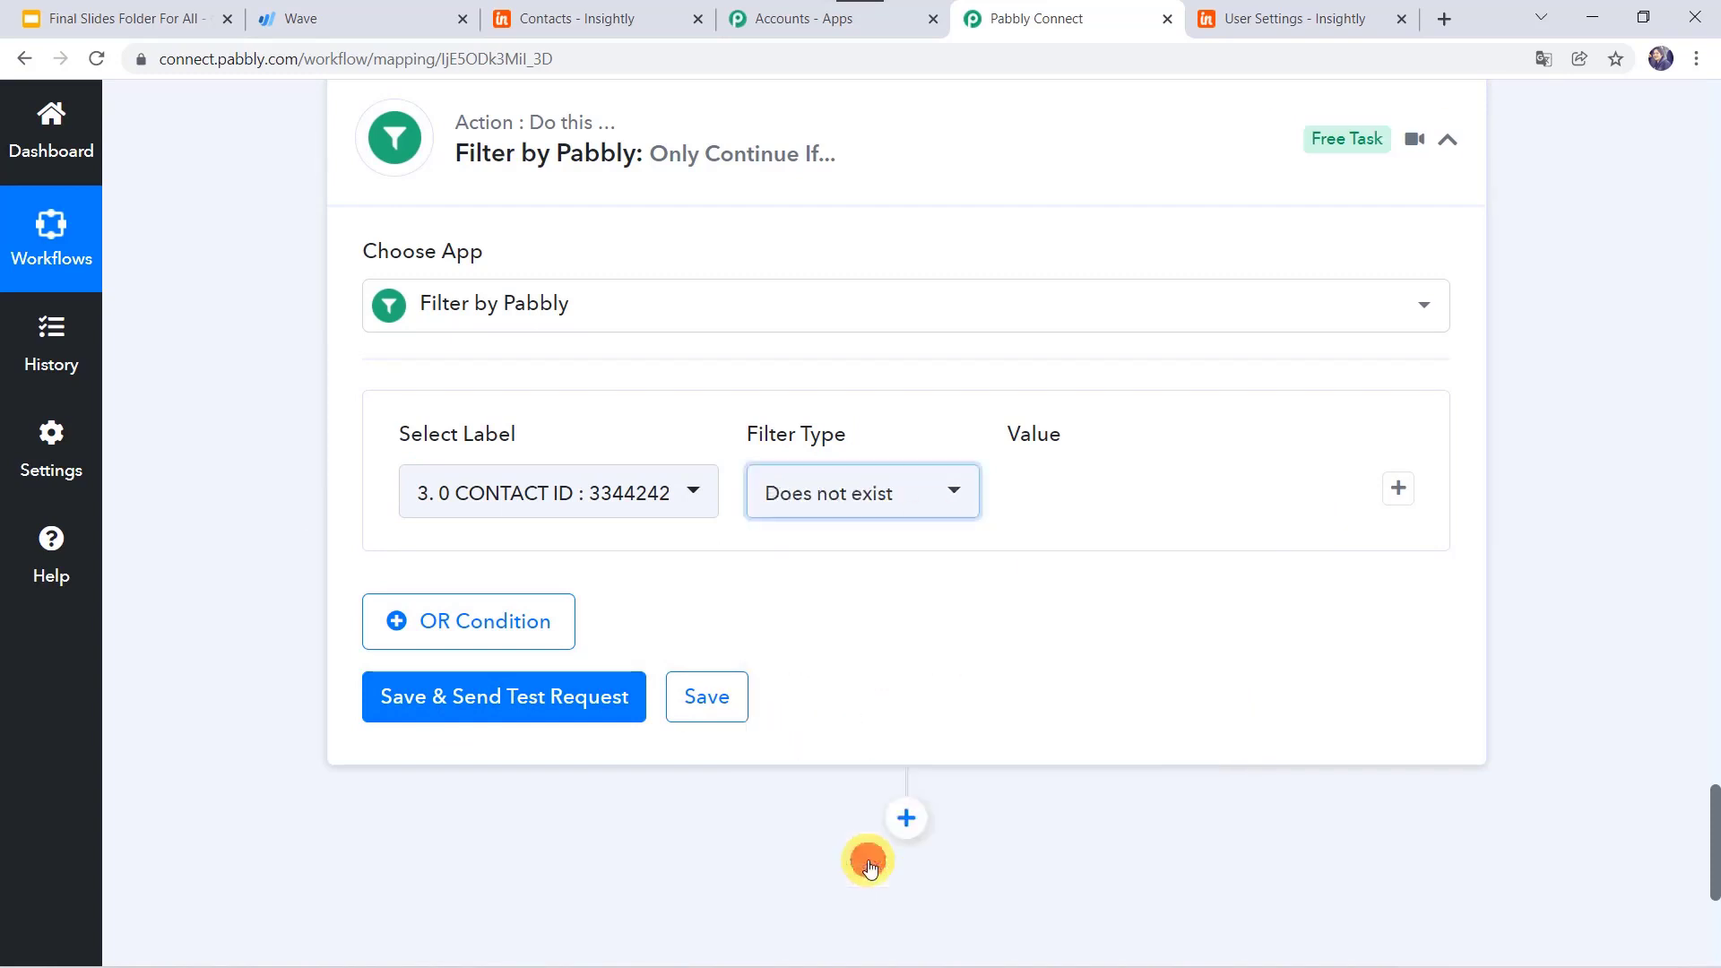
click(533, 698)
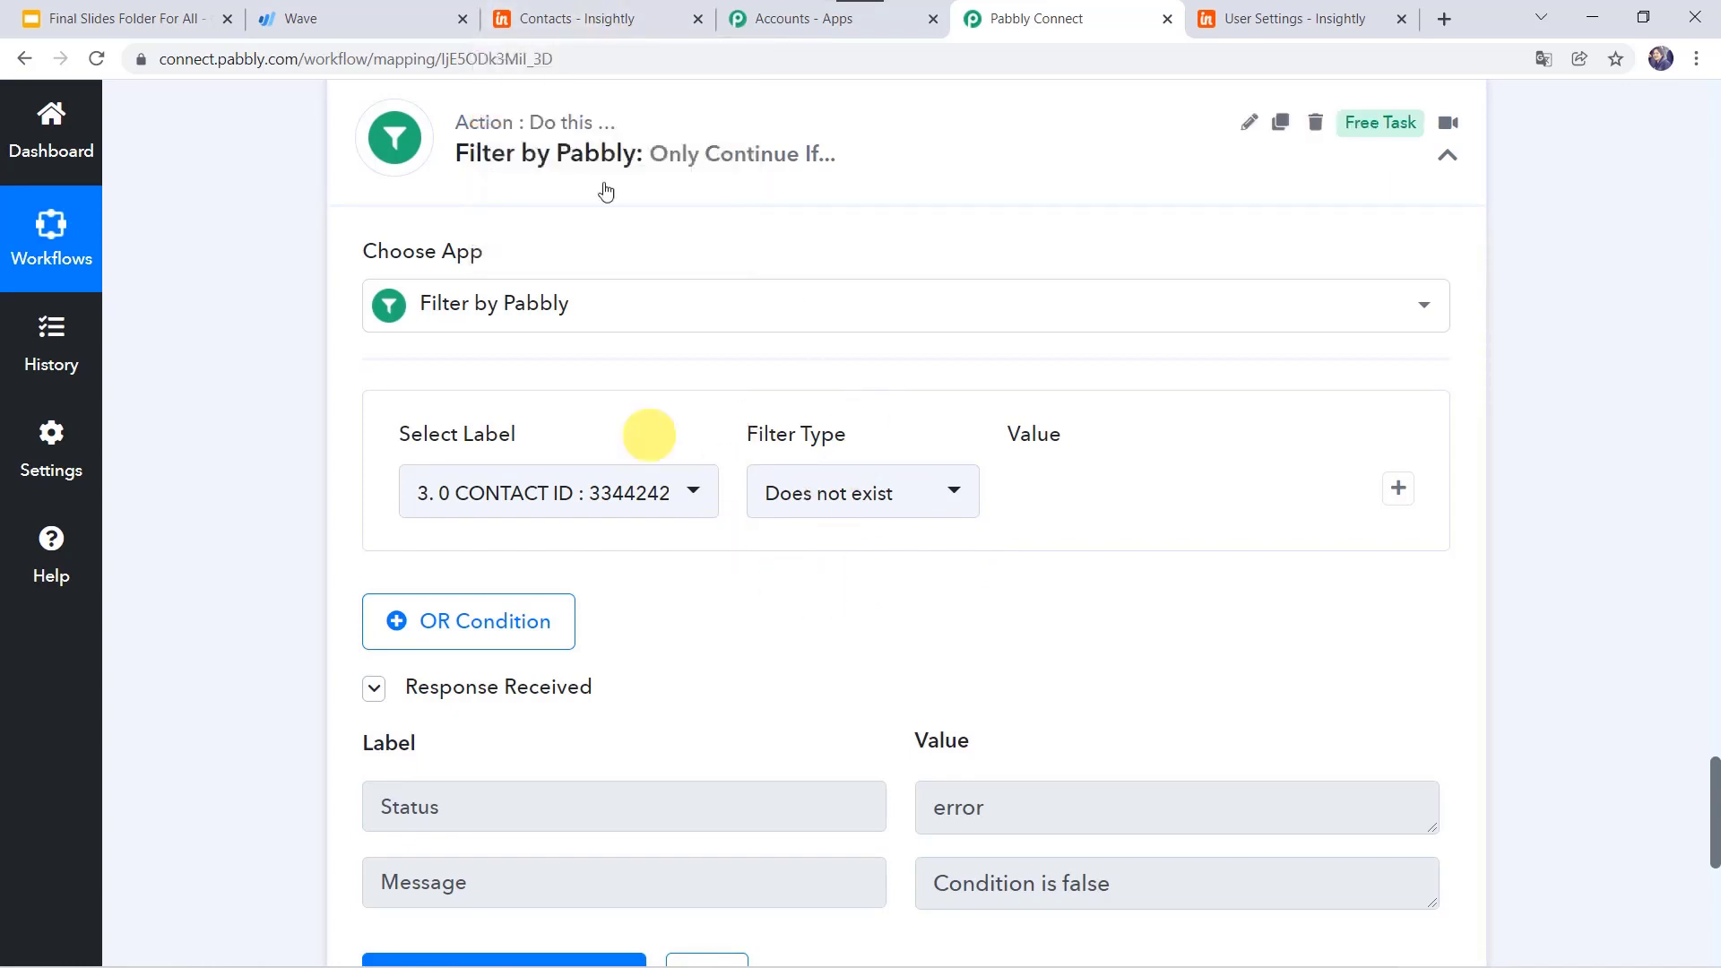
Step: Delete the matching test contact in Insightly's contacts list, then return to the Pabbly Connect workflow
click(618, 22)
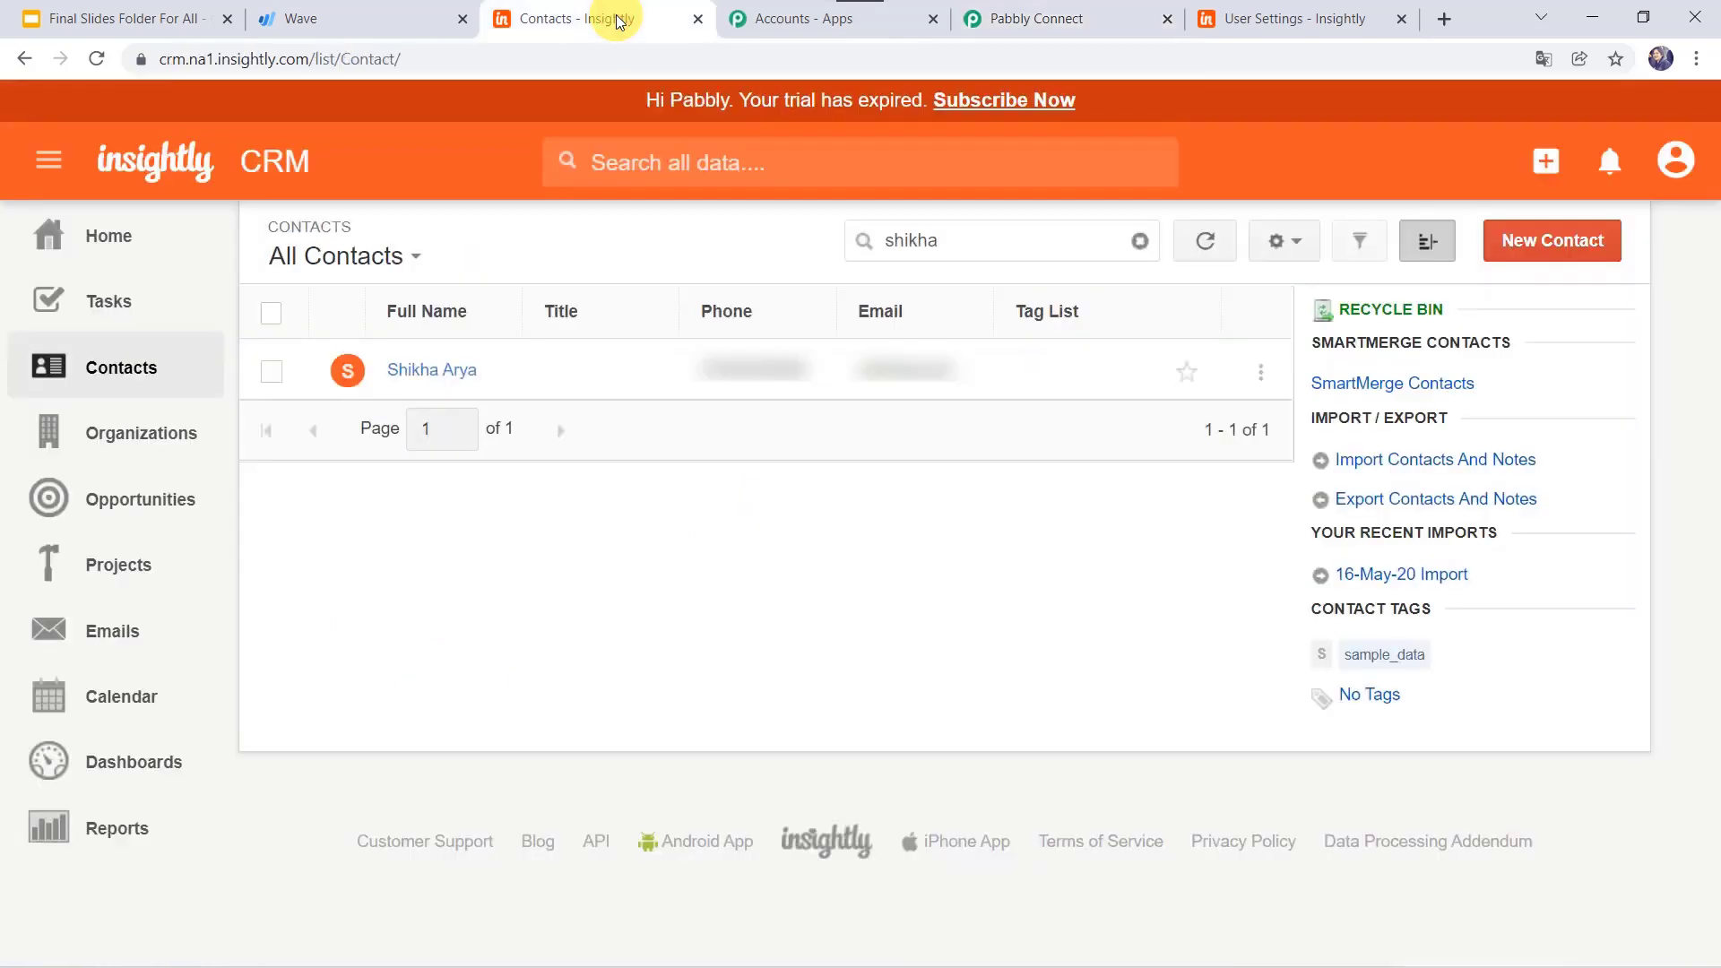
click(272, 374)
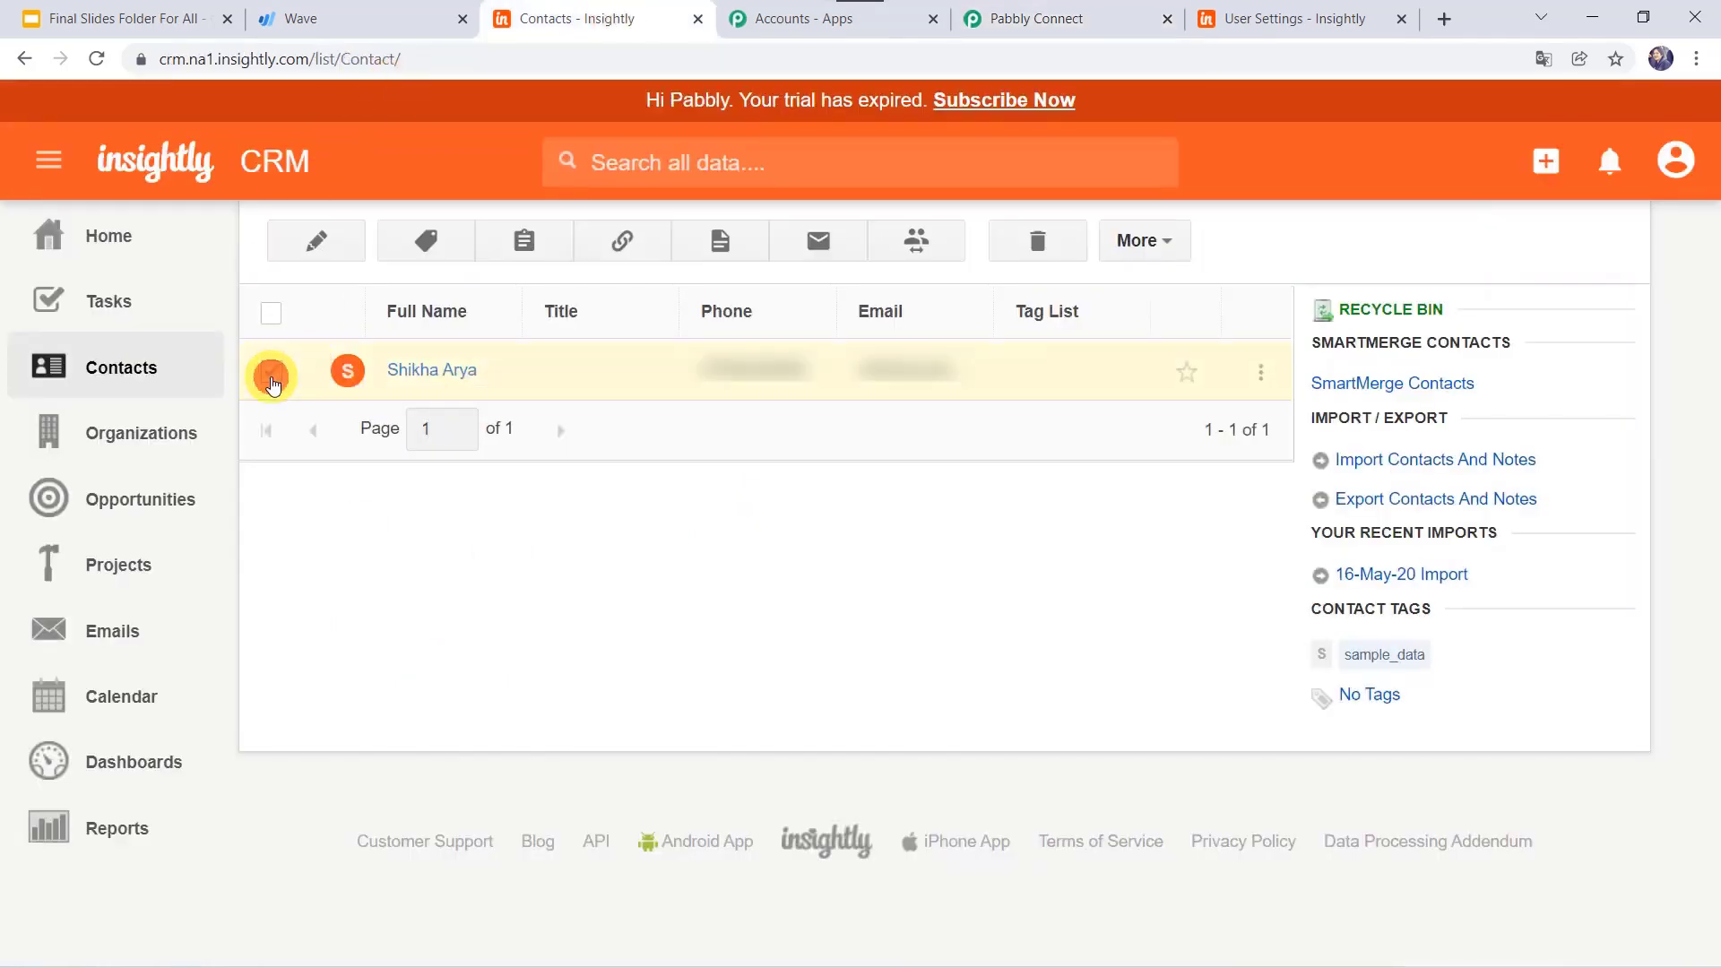
click(1037, 247)
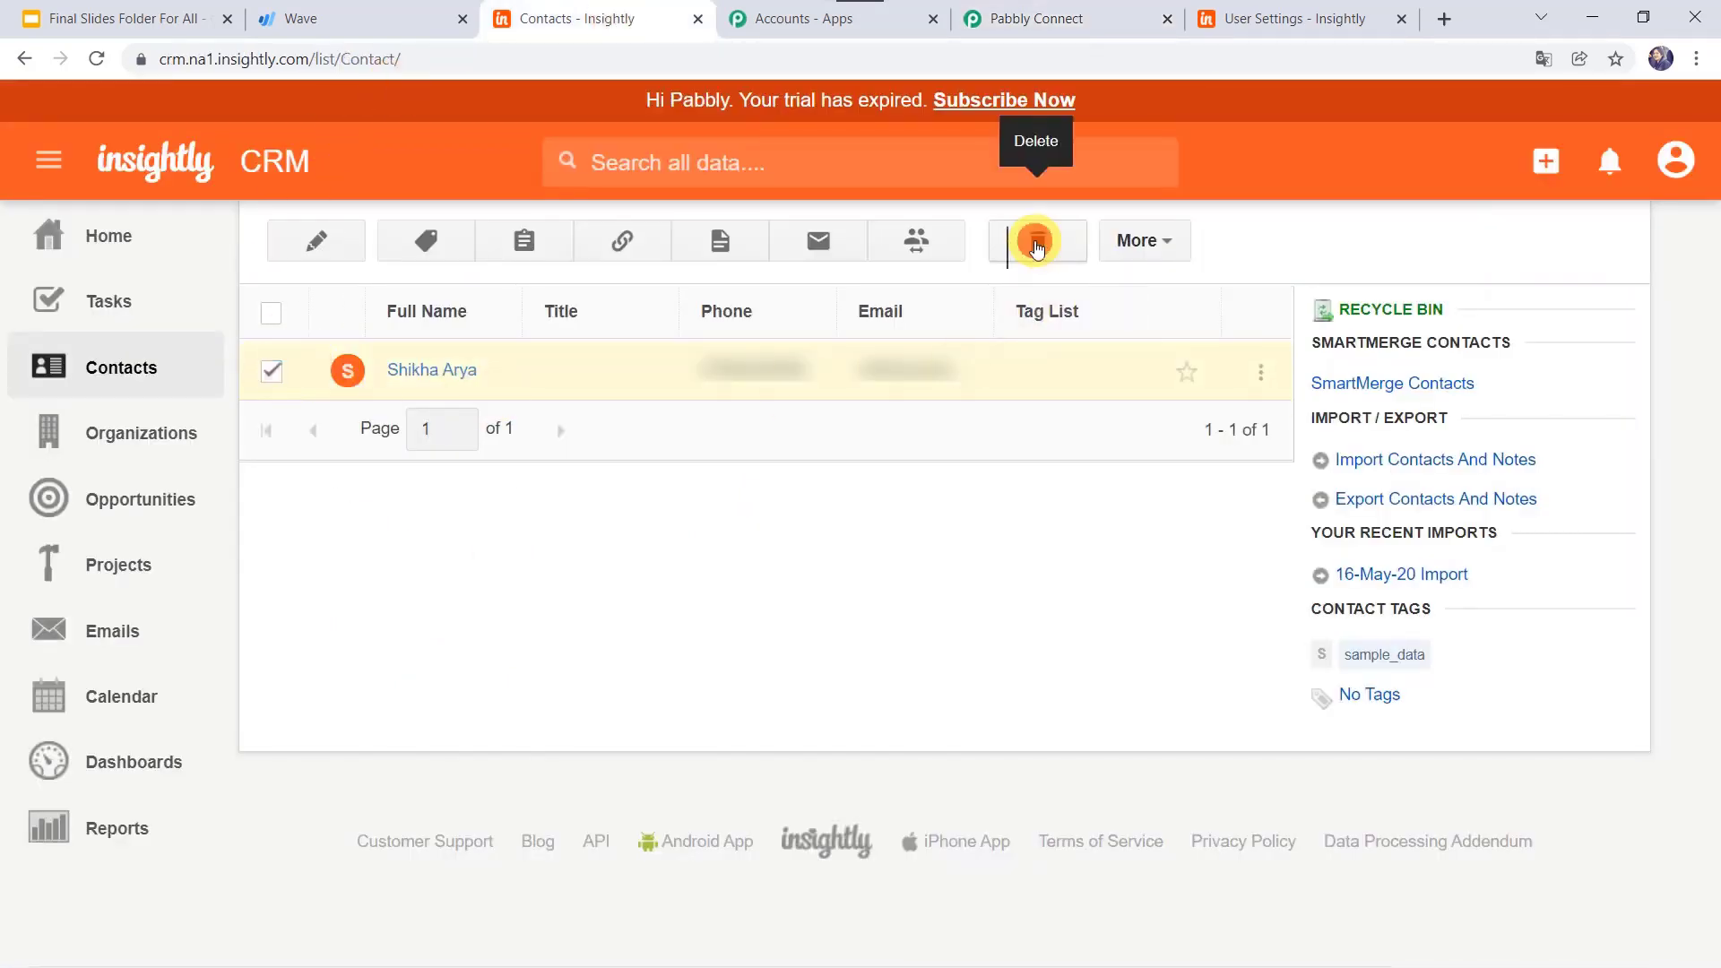
click(1036, 247)
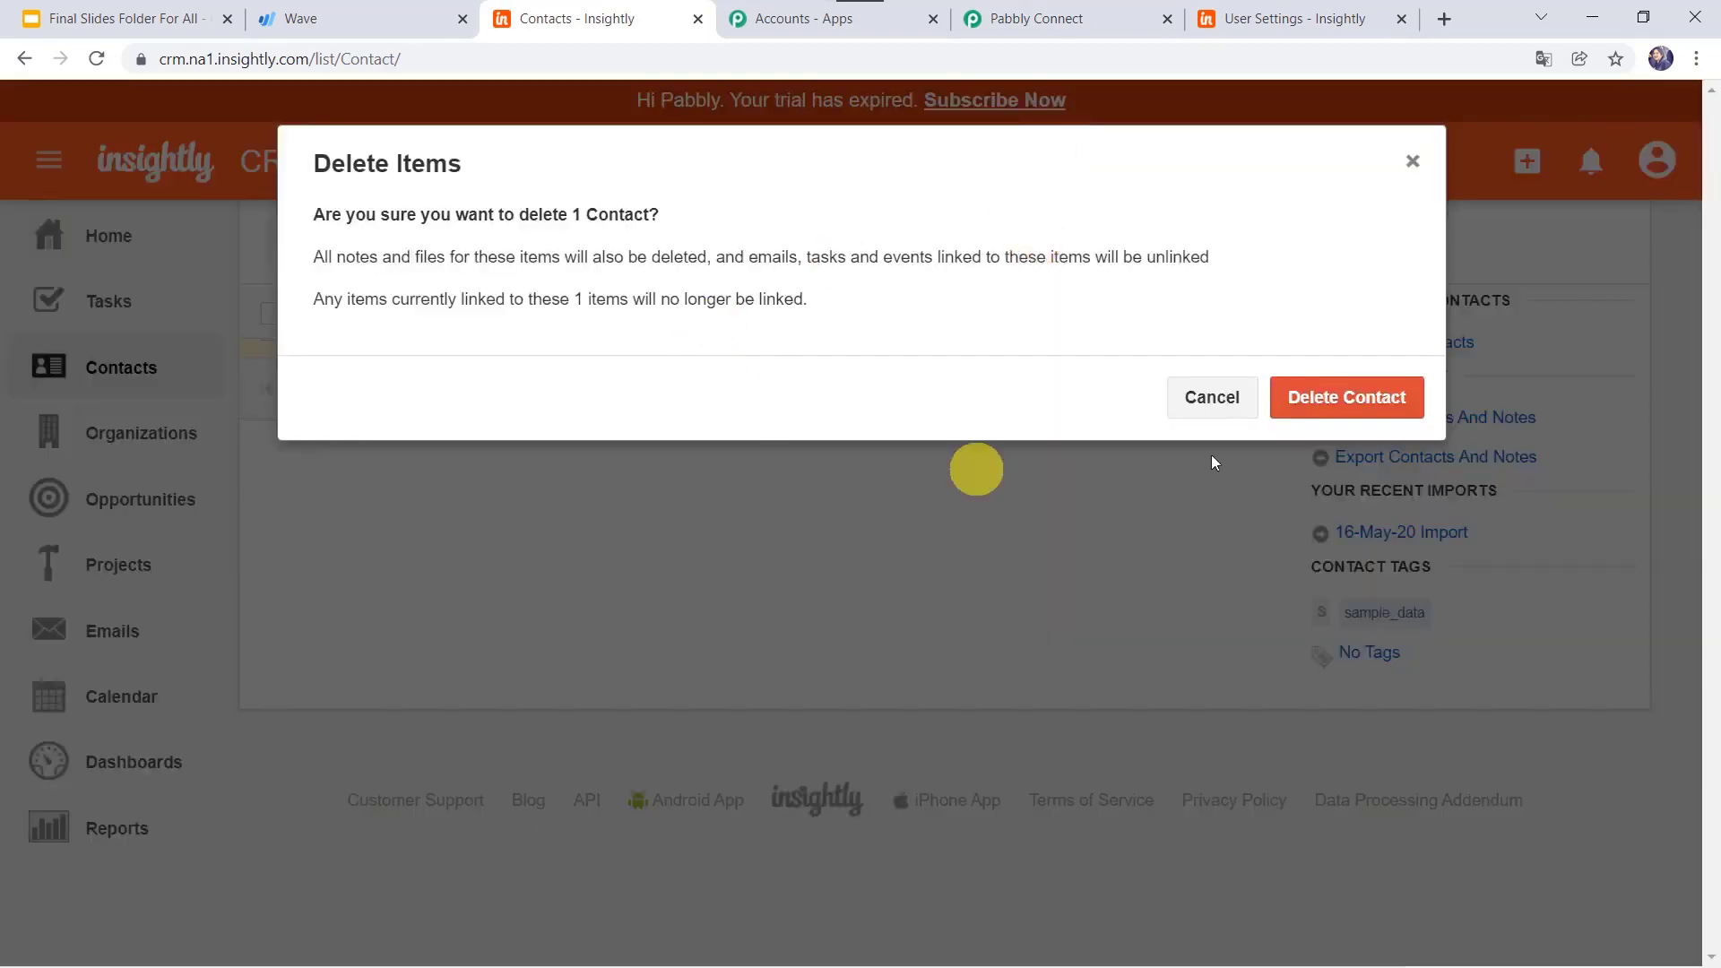
click(1346, 405)
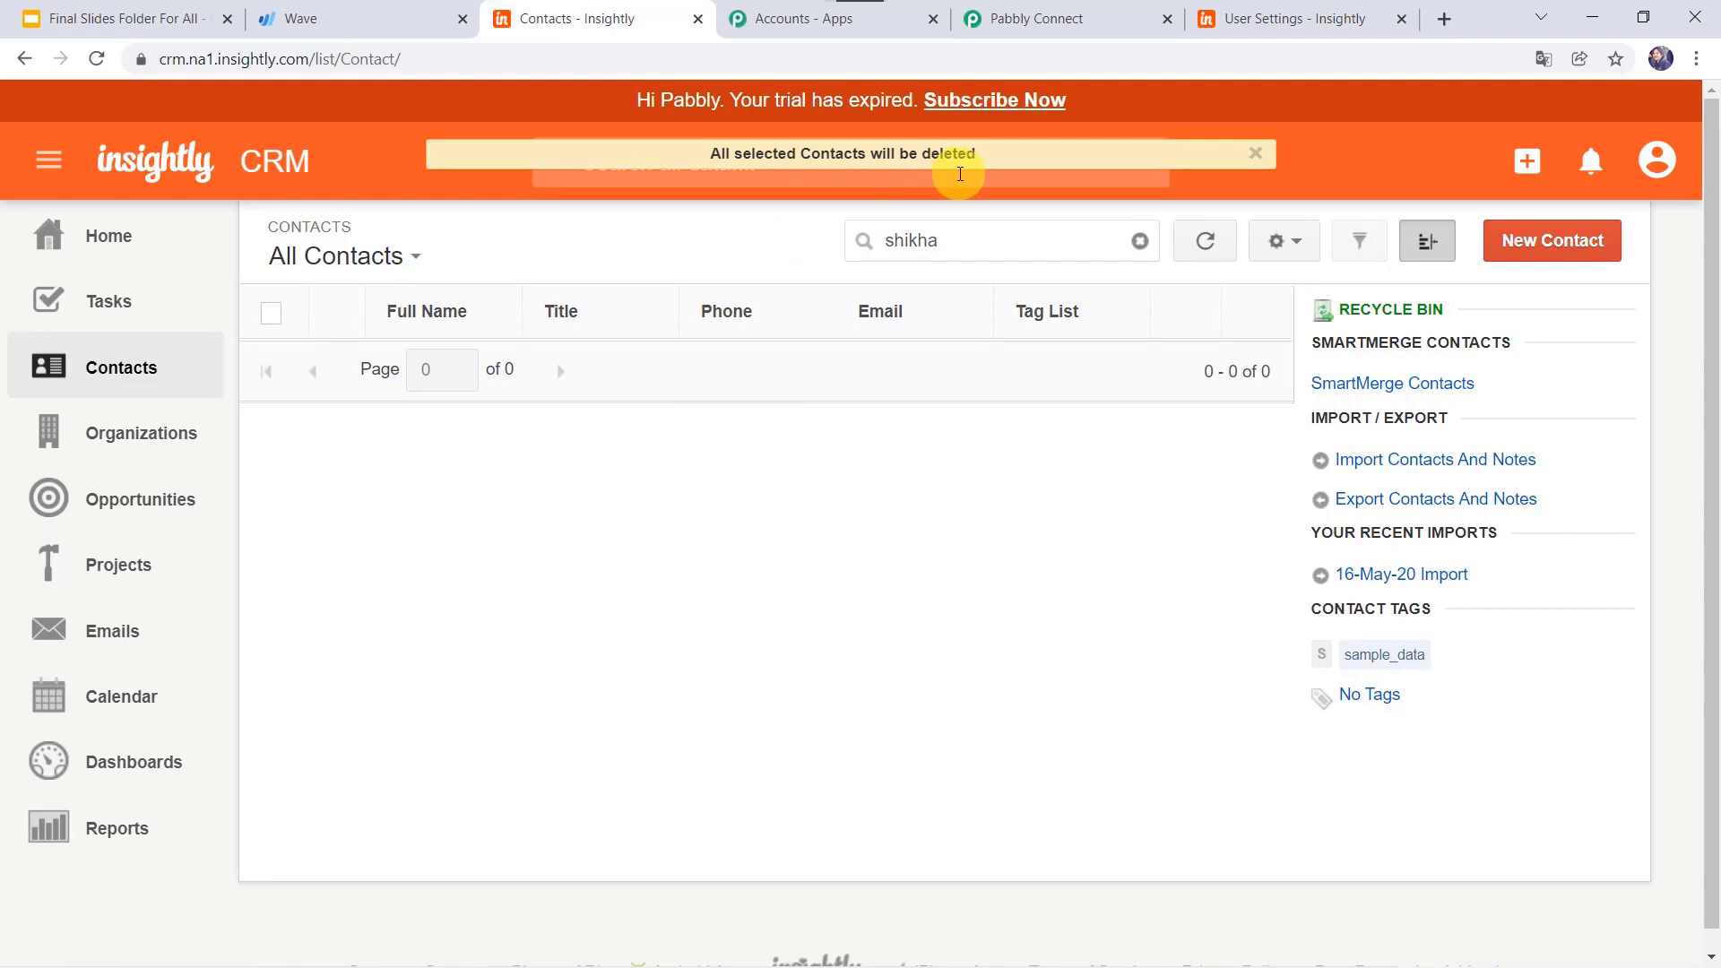
click(1080, 18)
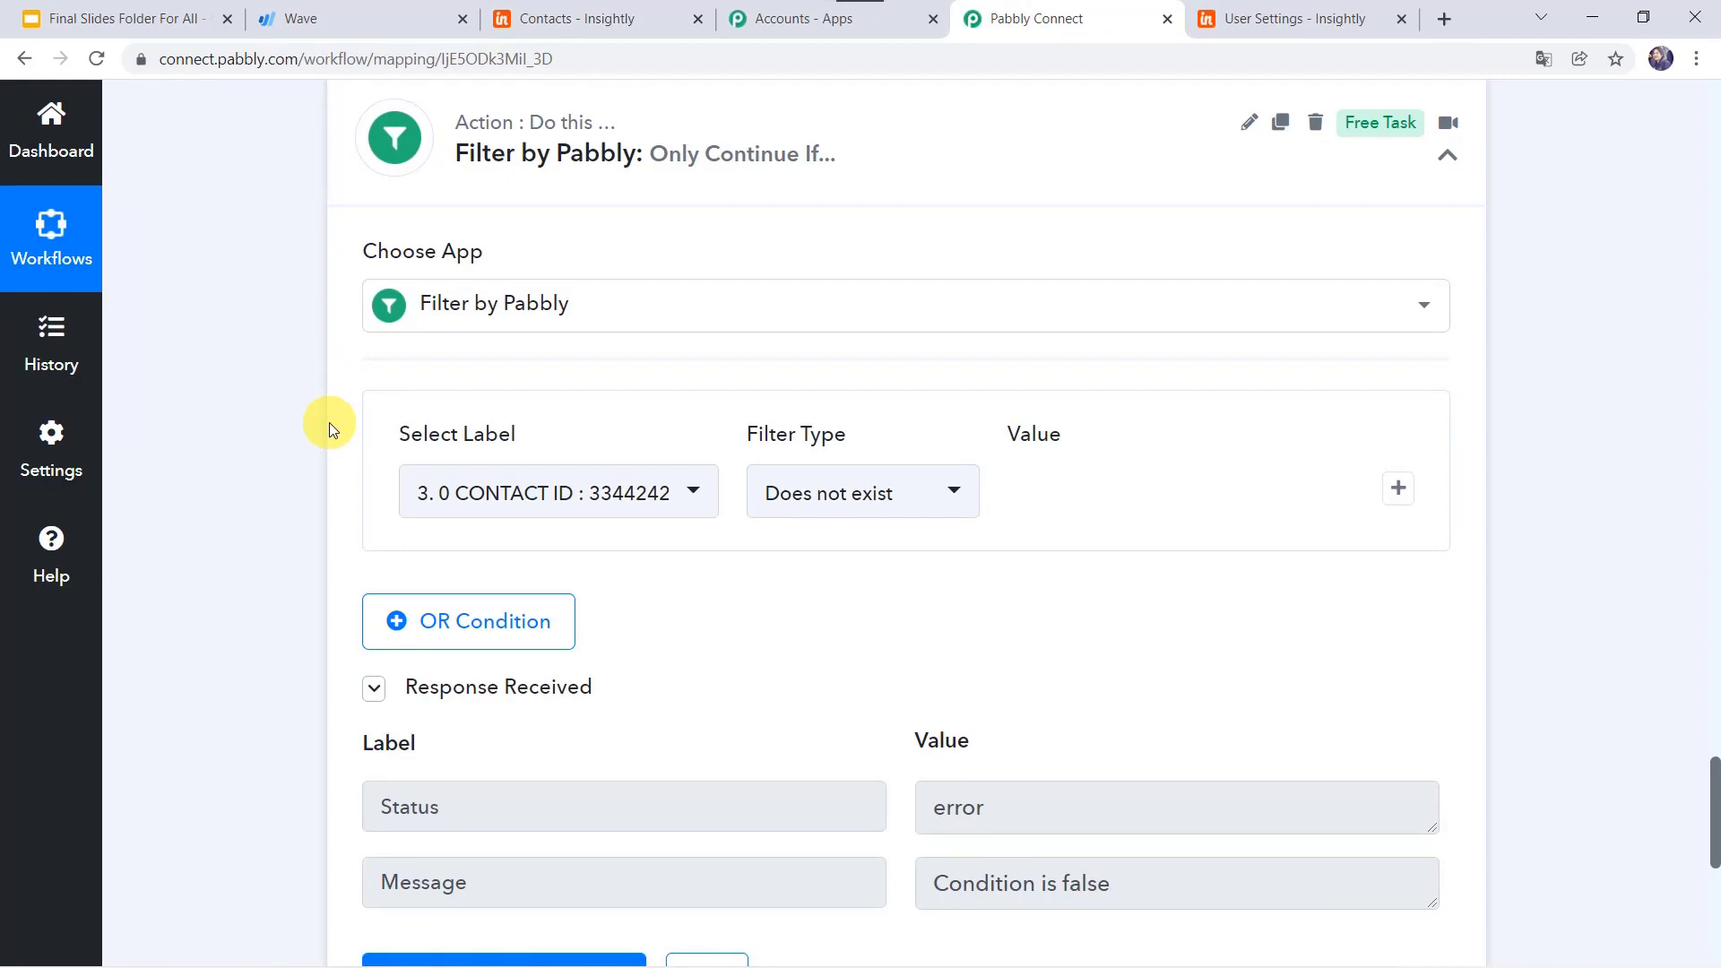
Step: Add an action step after the filter using Insightly CRM with the 'Add a Contact' event
scroll(330, 422, down, 8)
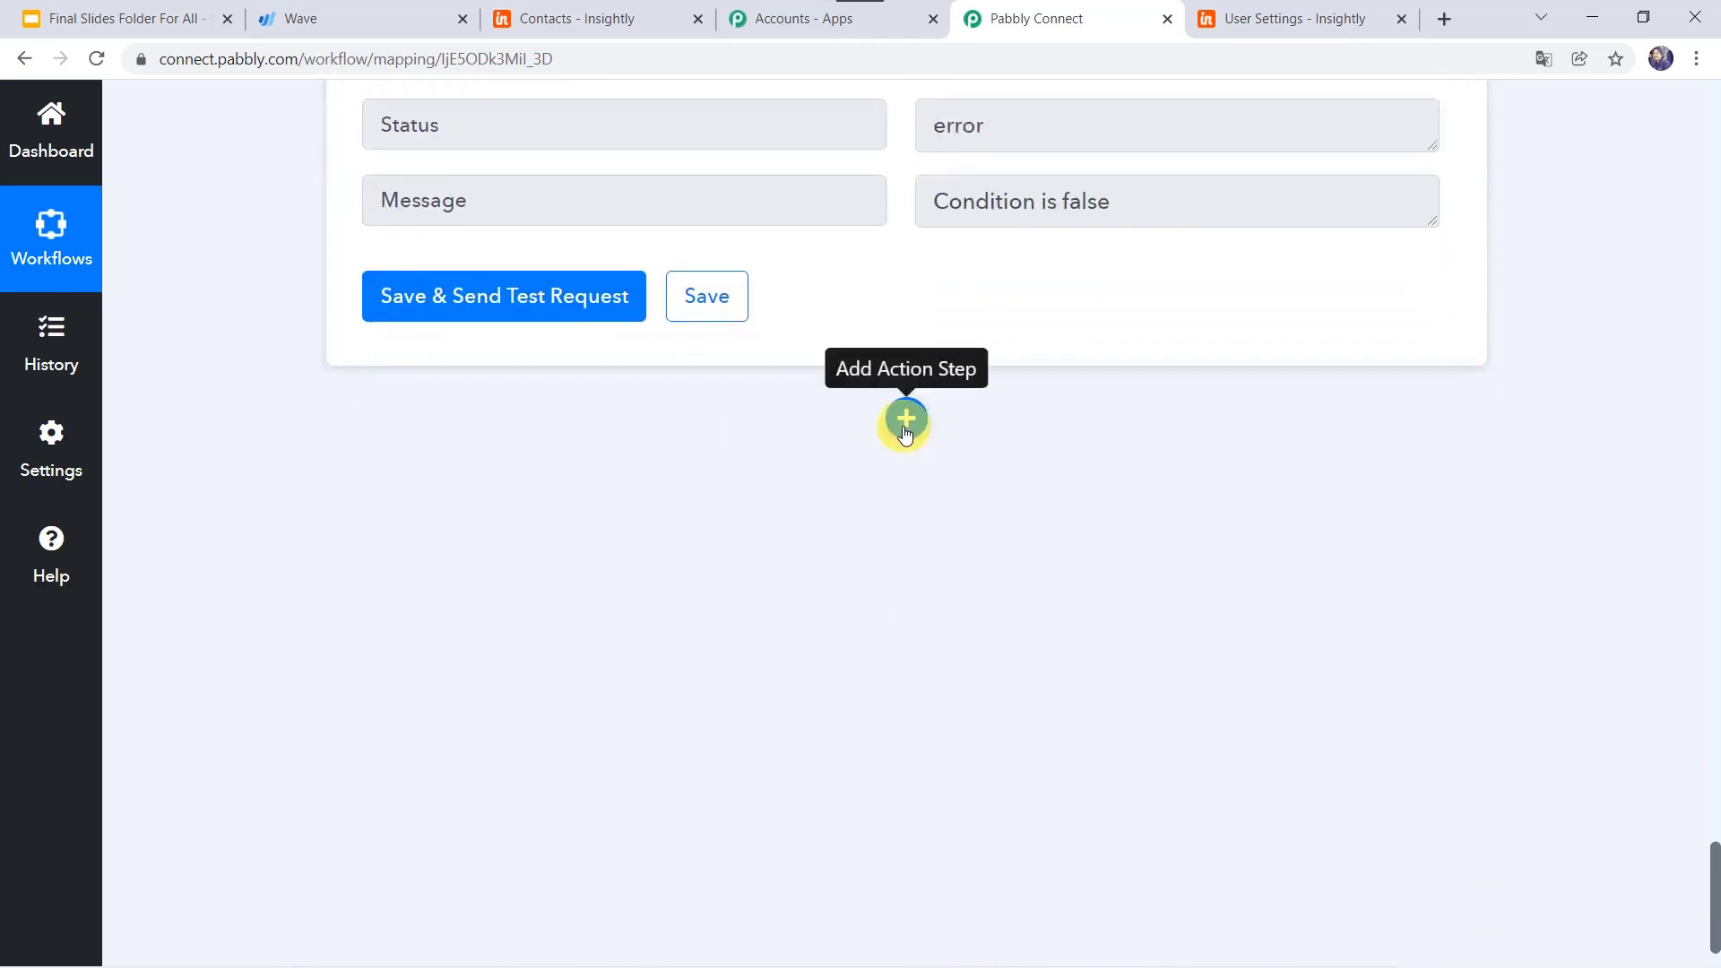
click(906, 421)
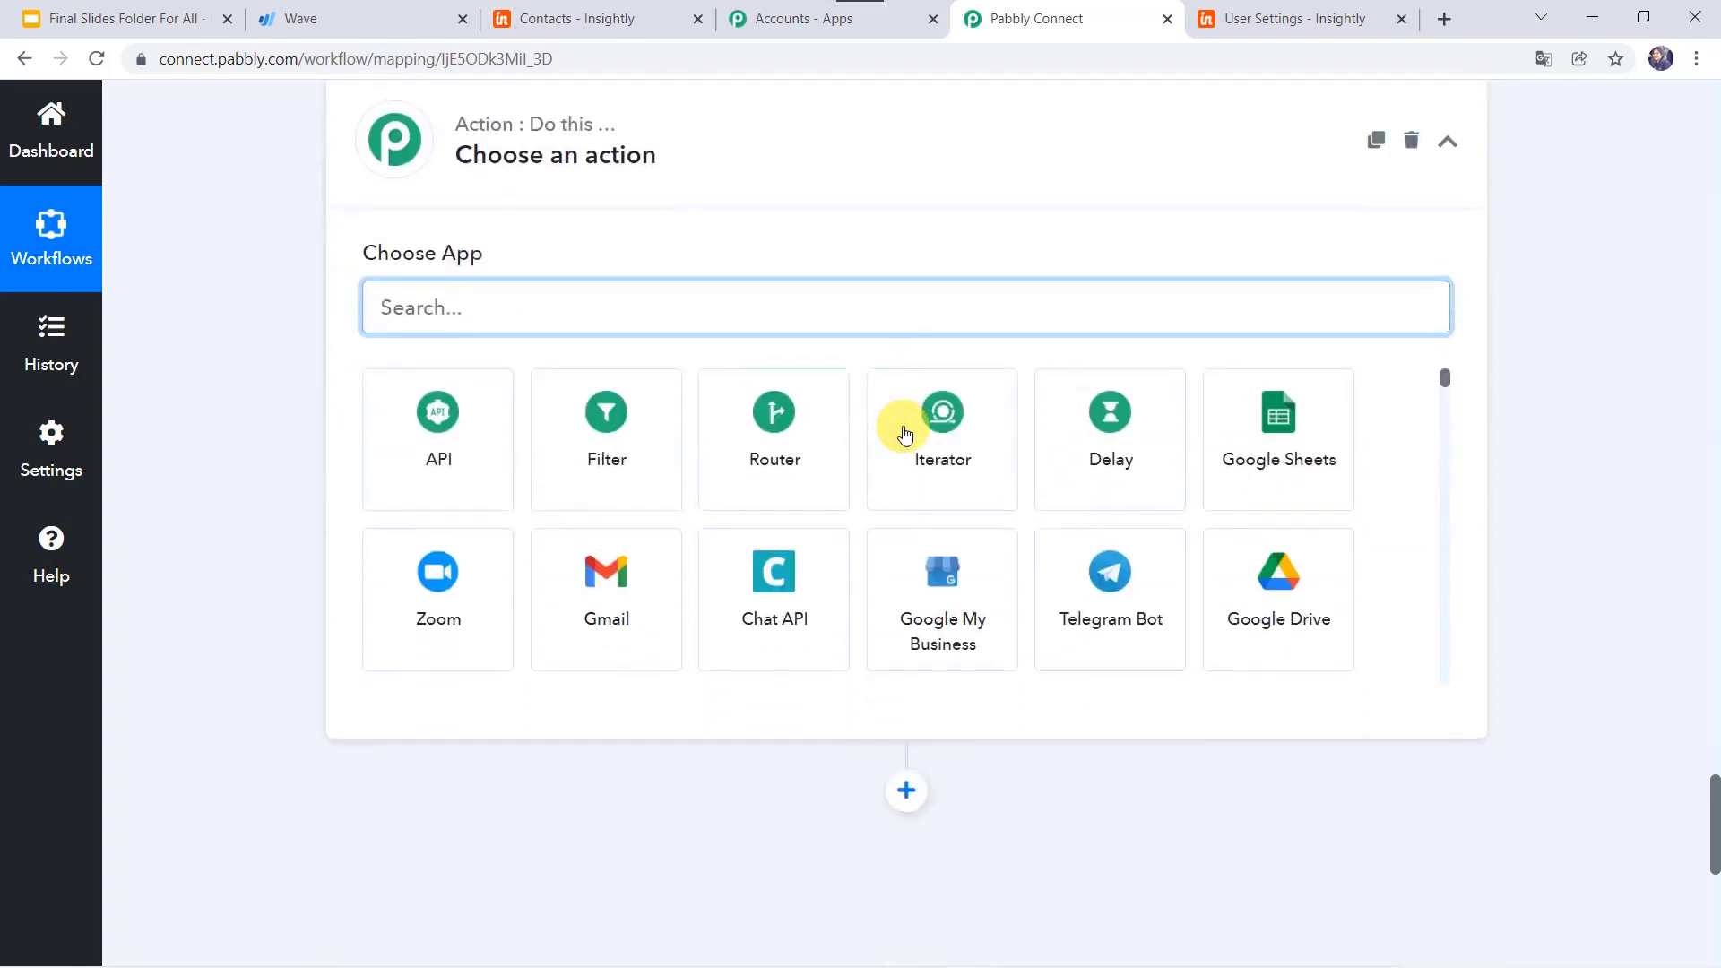
click(613, 303)
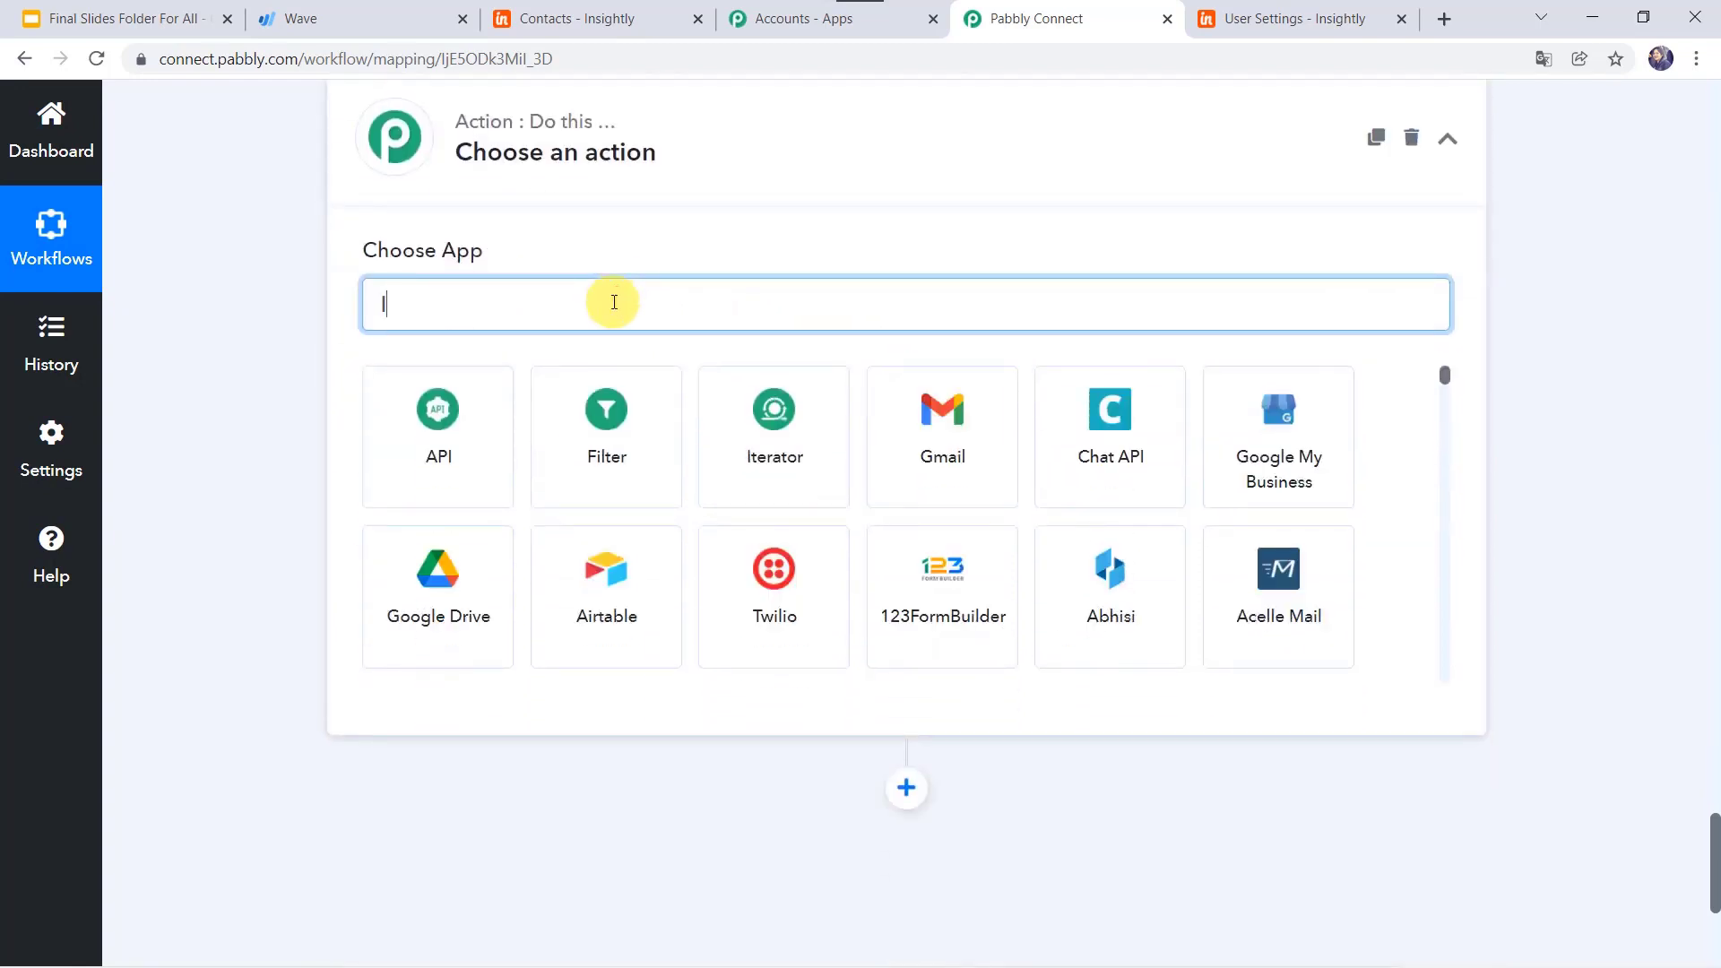
text(Insi)
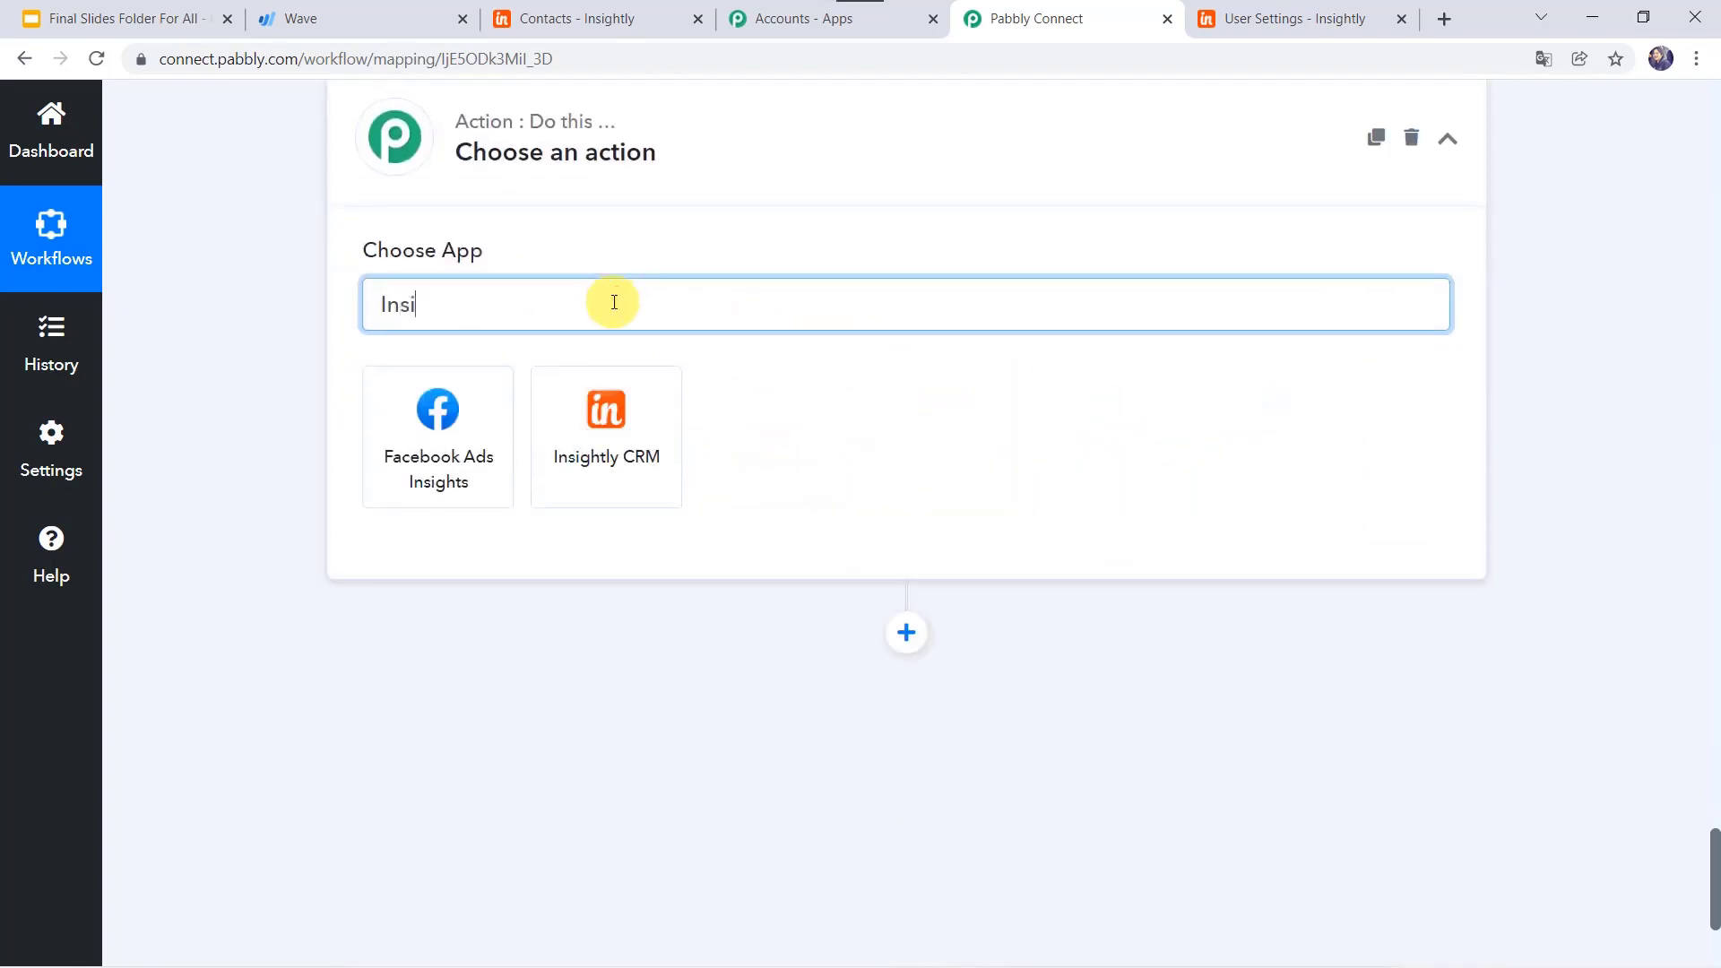
click(594, 476)
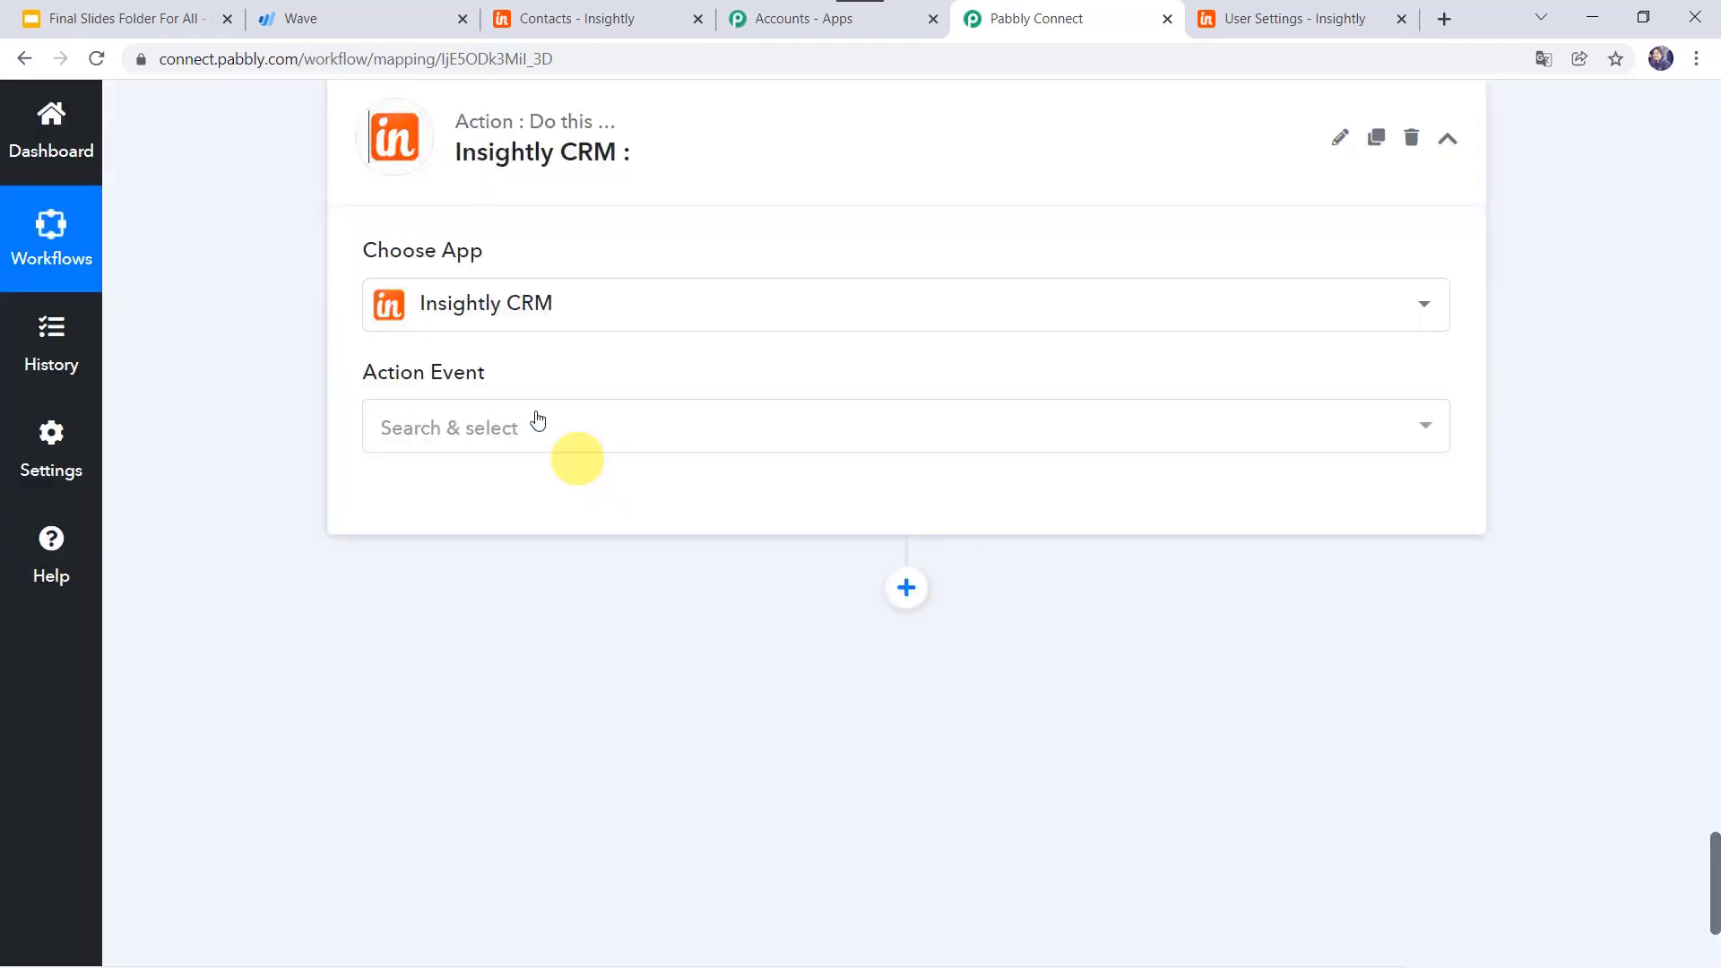
click(438, 427)
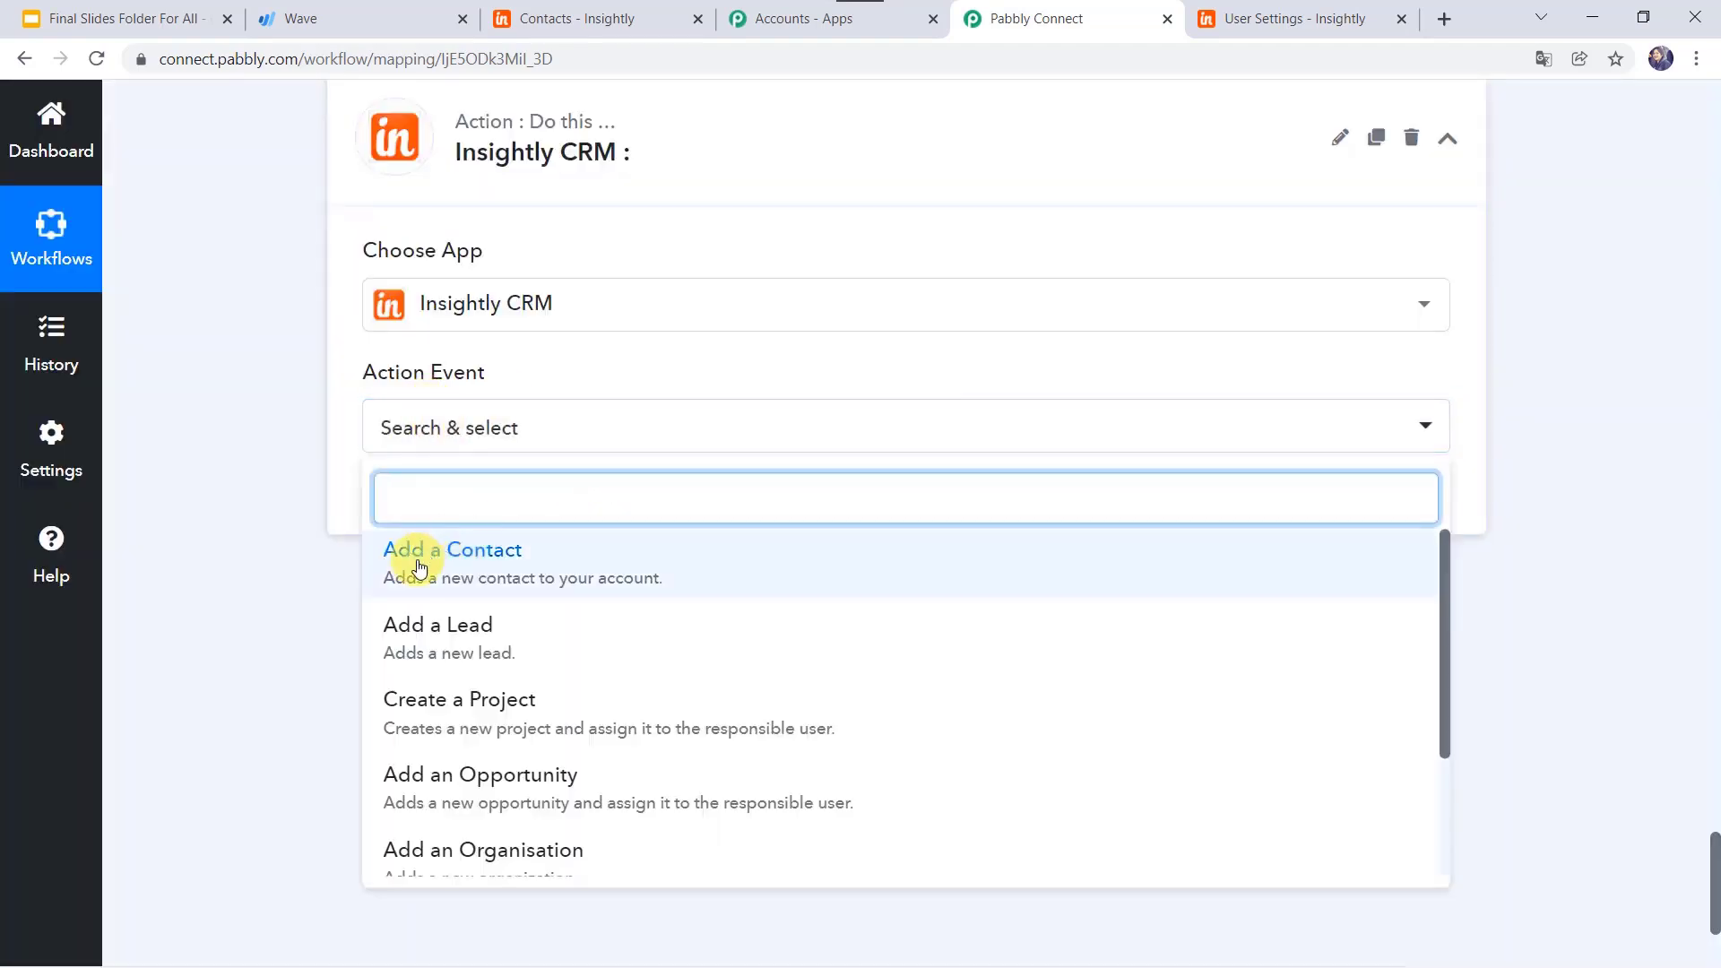
click(419, 567)
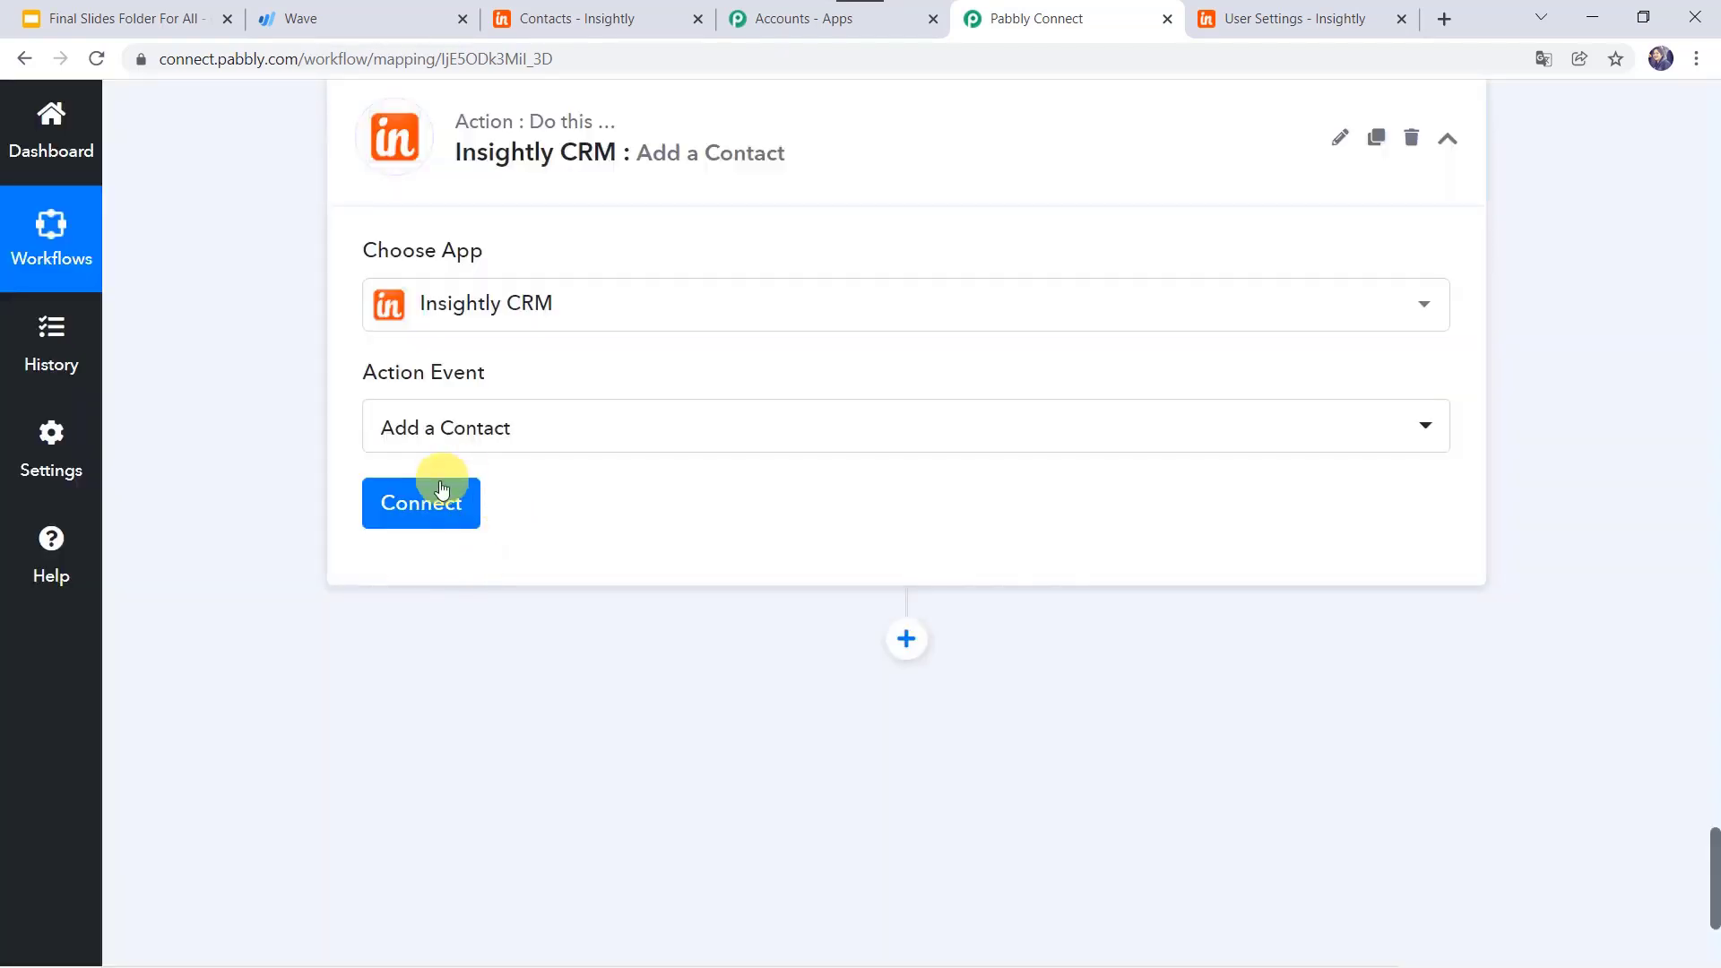
Step: Connect the Add a Contact step through the existing Insightly CRM #2 connection
click(430, 499)
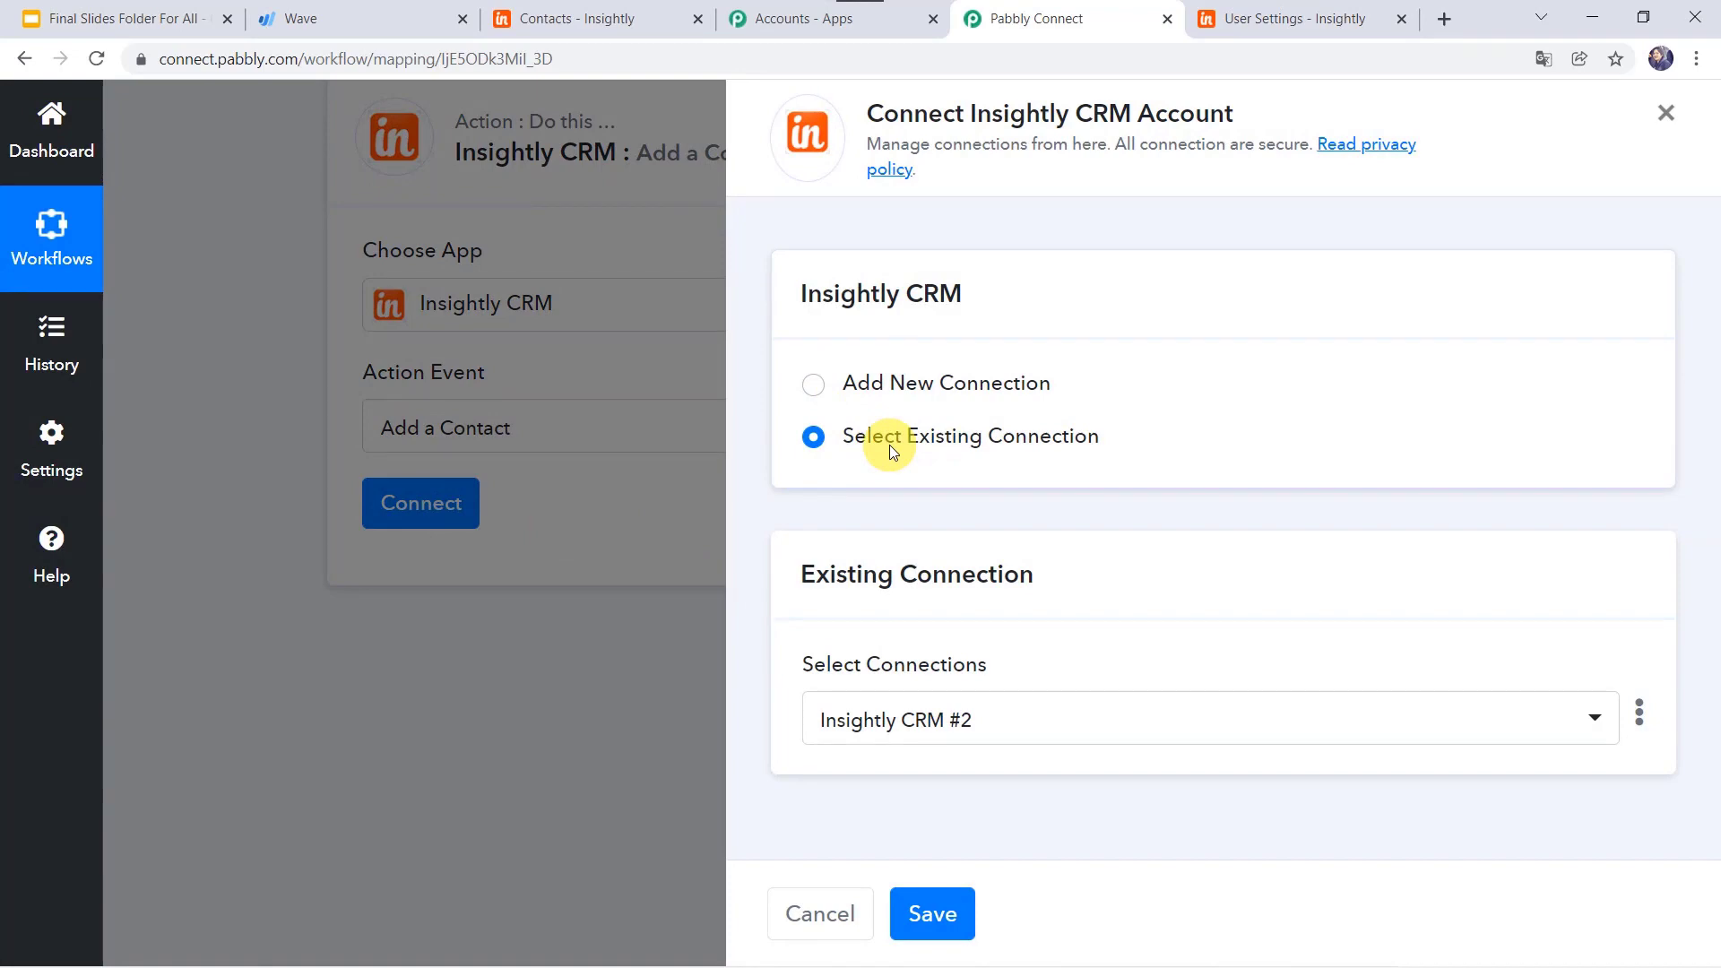
click(943, 924)
scroll(668, 610, down, 5)
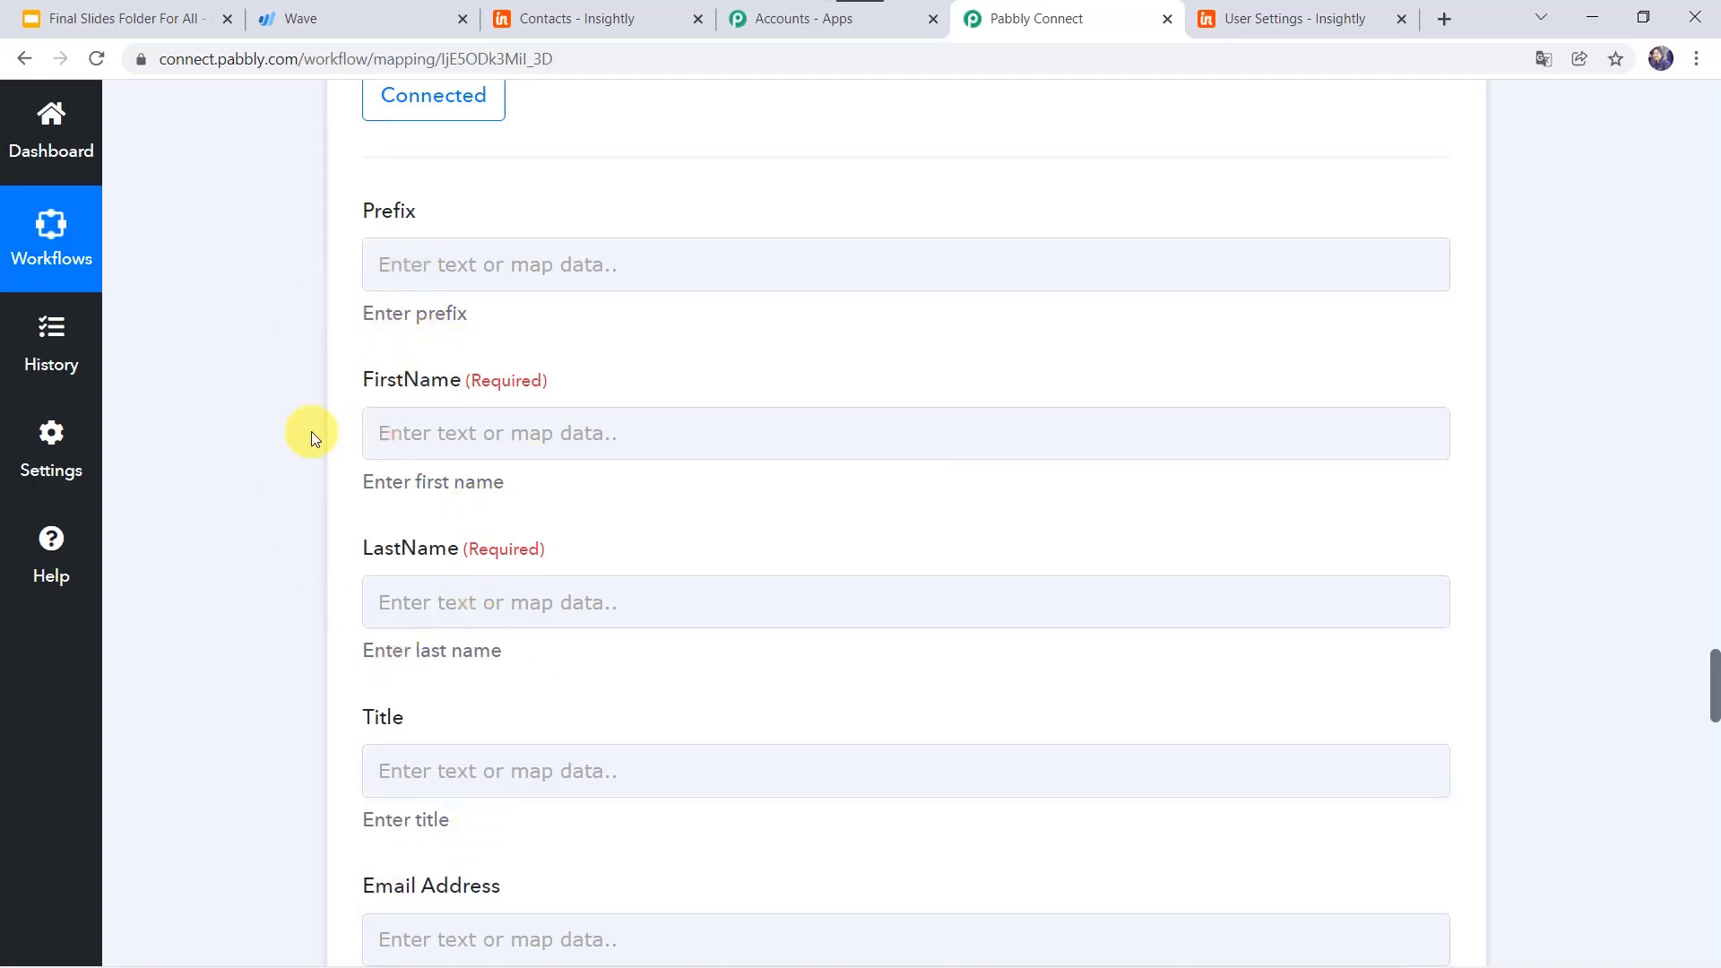
scroll(242, 190, up, 15)
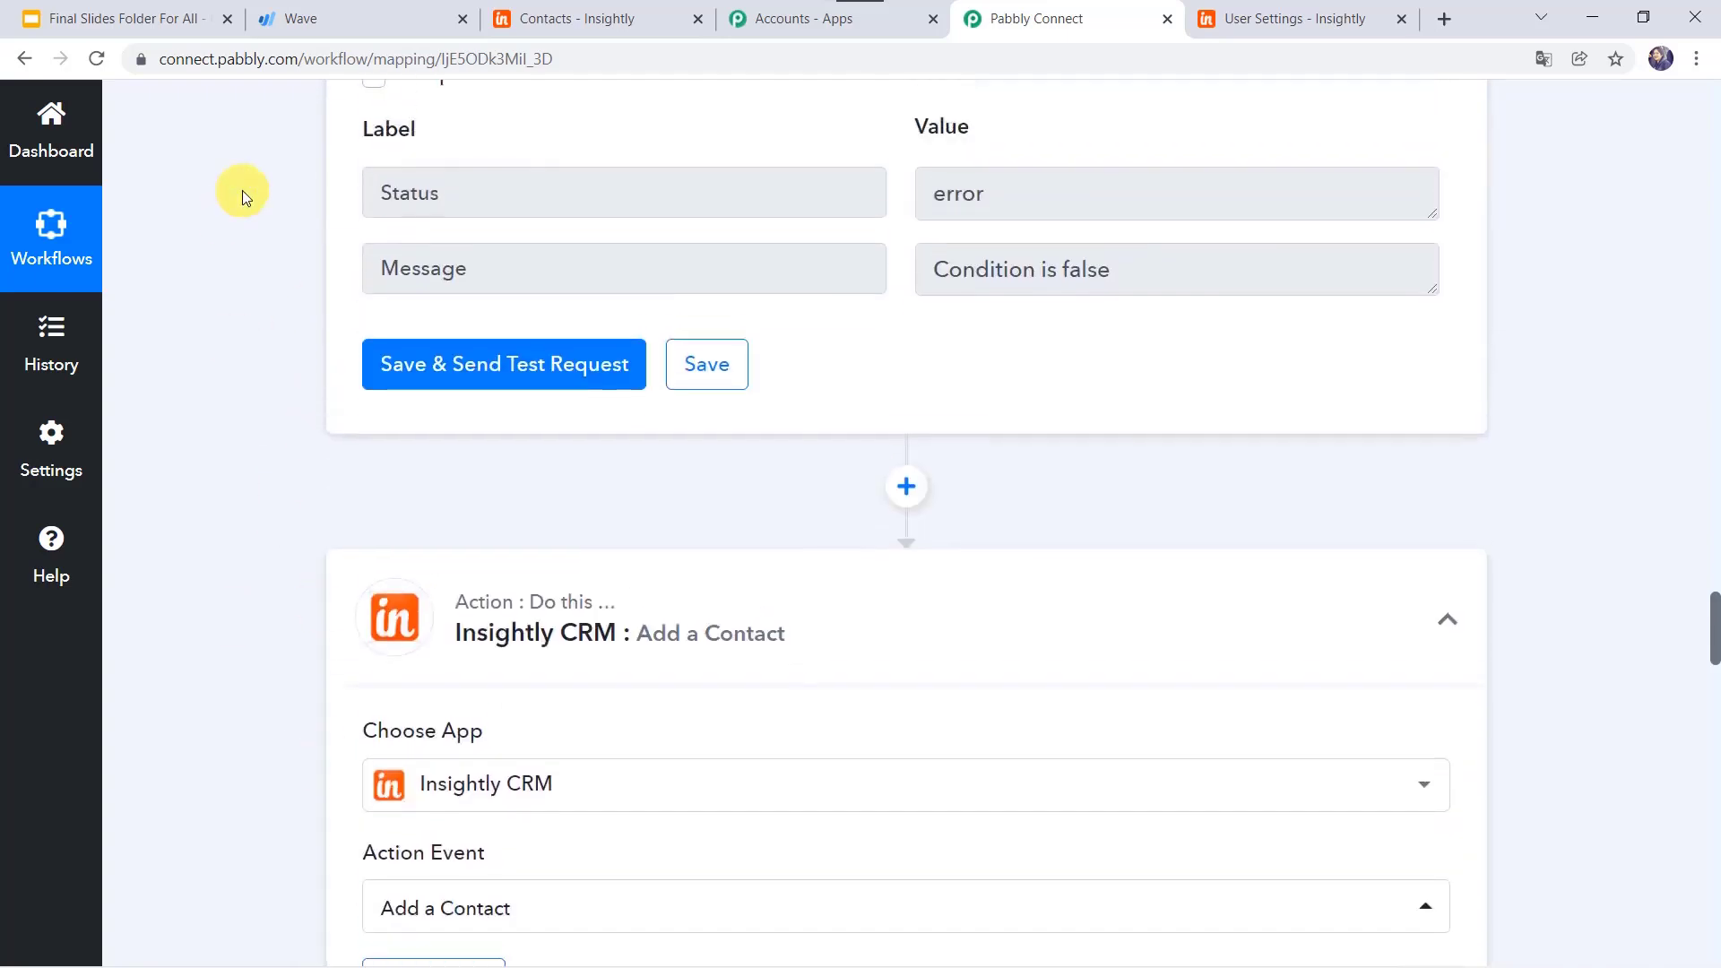
scroll(242, 190, up, 10)
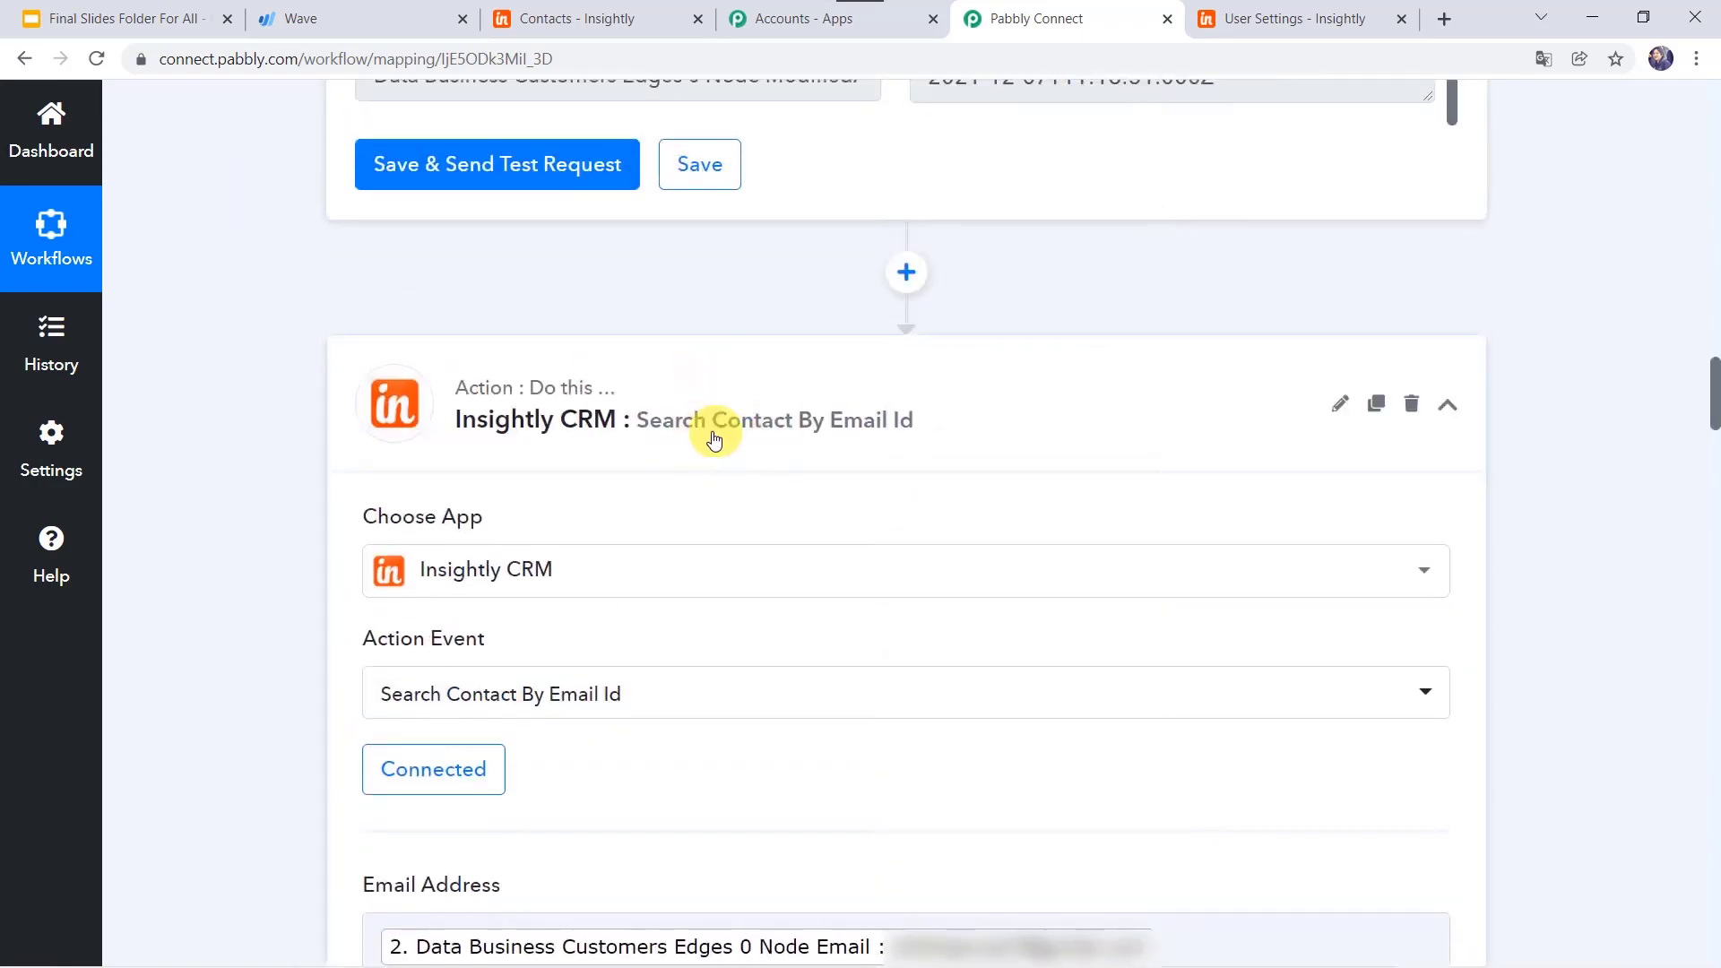
scroll(275, 486, down, 9)
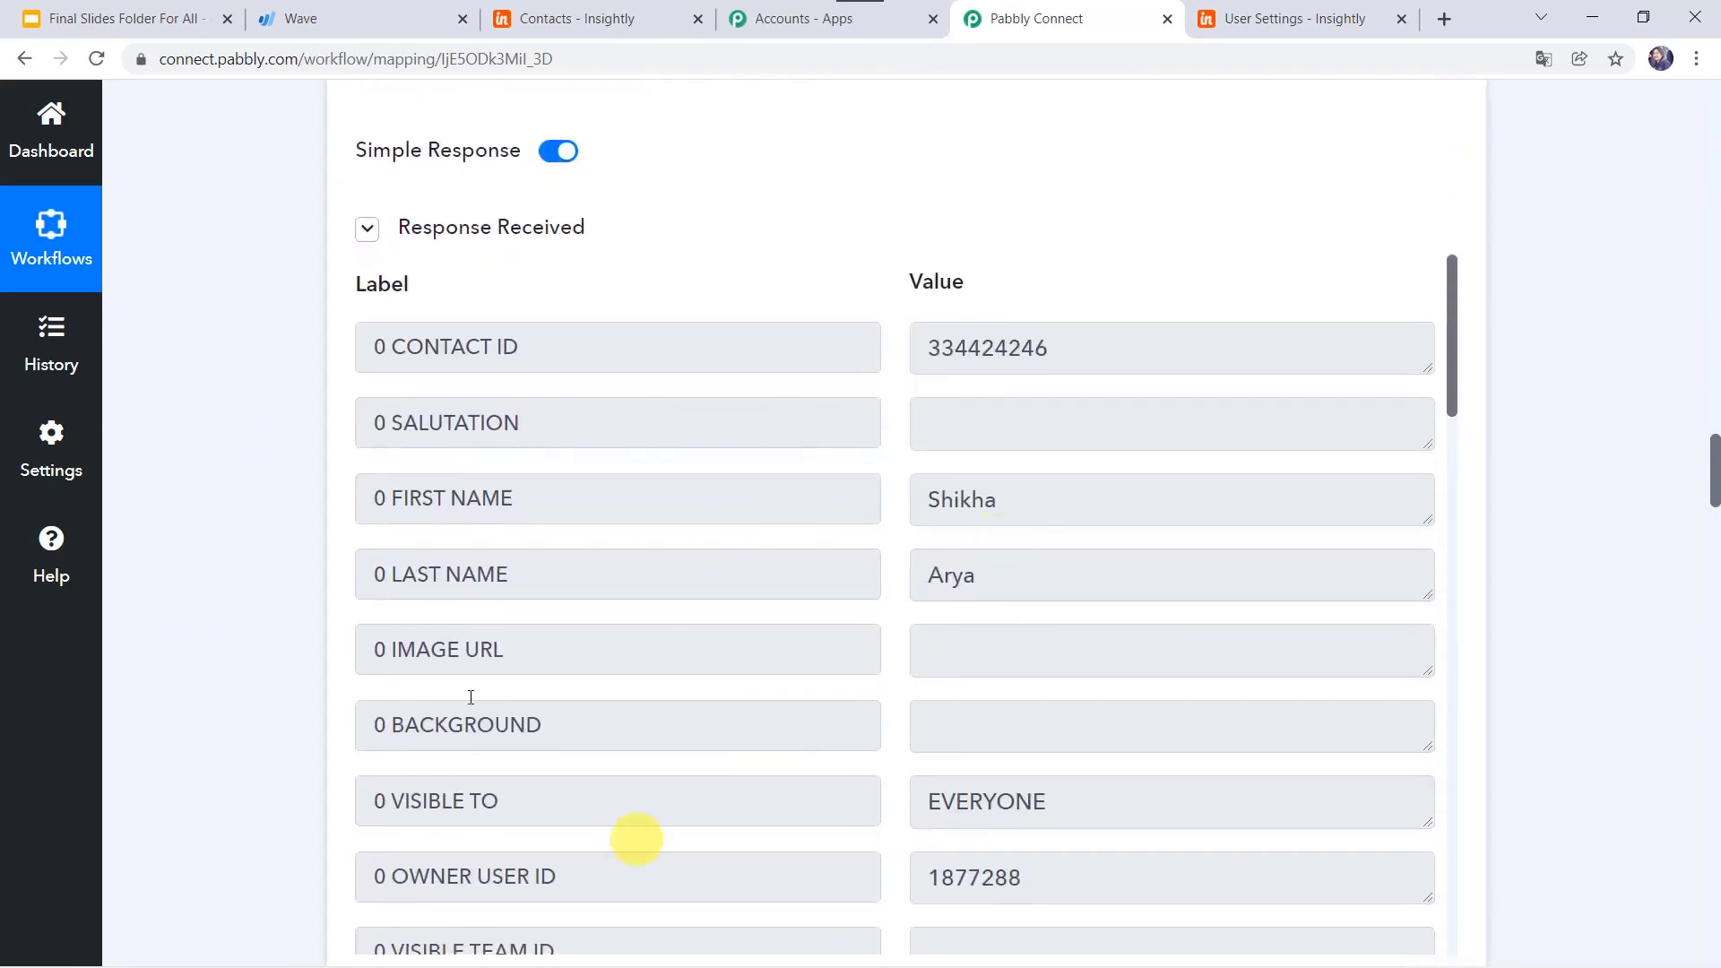
scroll(217, 657, down, 7)
scroll(217, 654, down, 20)
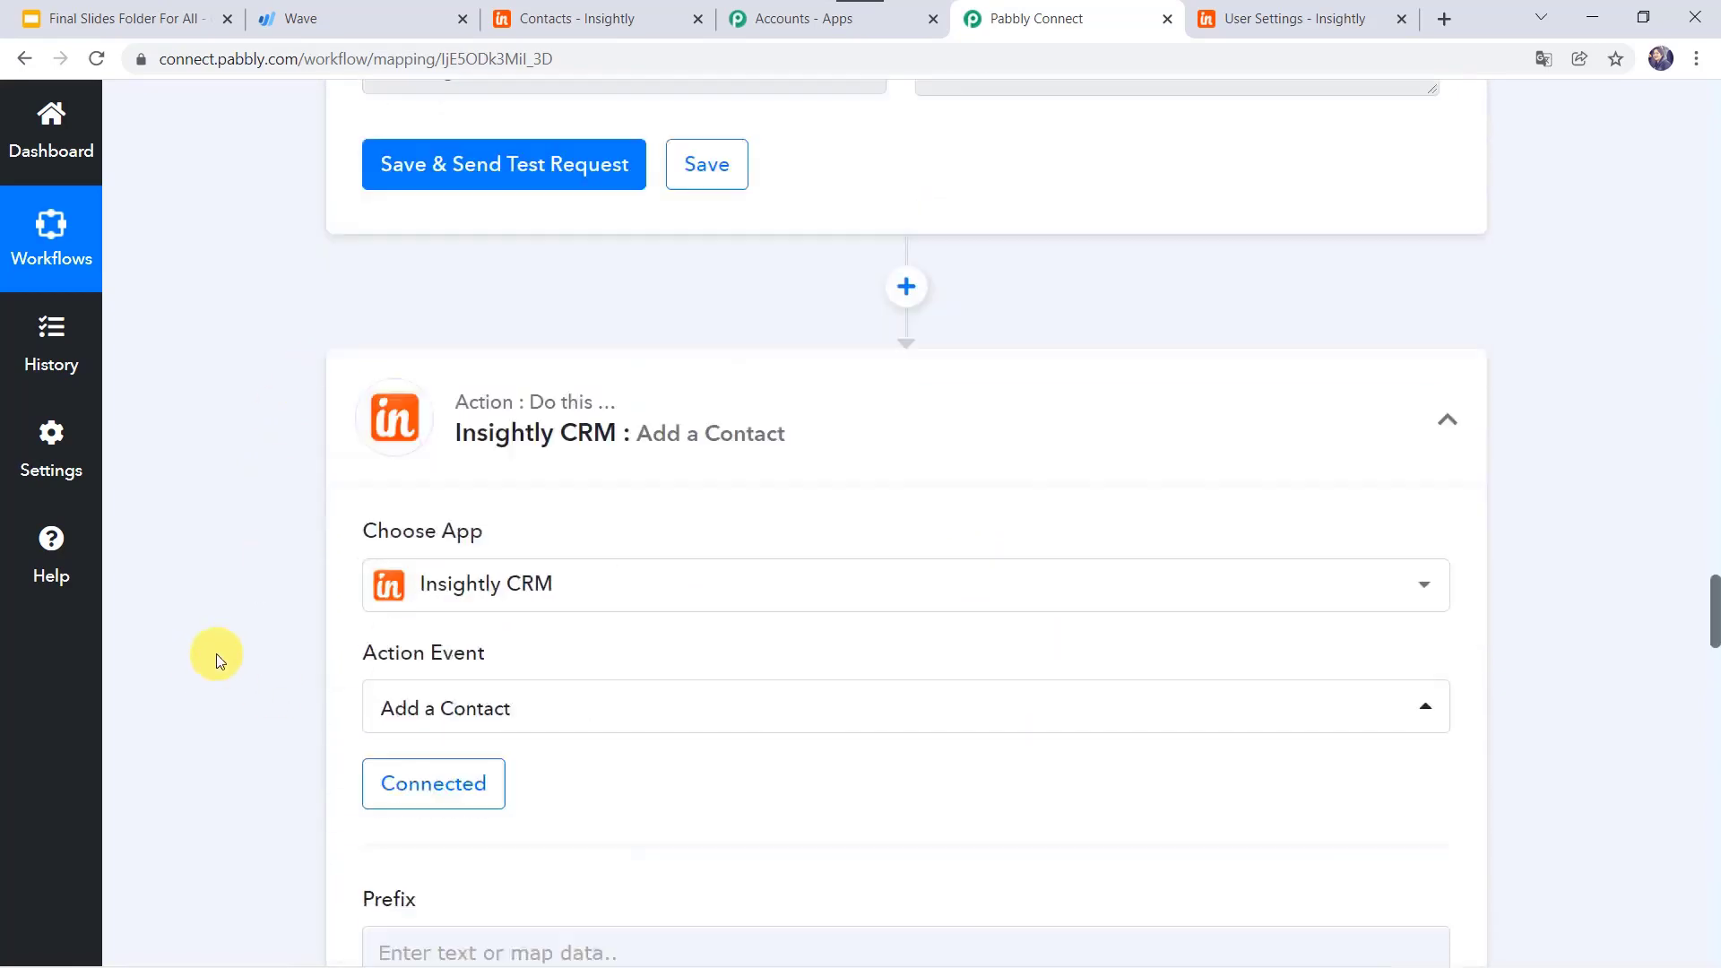
Step: Map Wave's Node FirstName and LastName into the FirstName and LastName fields
scroll(217, 654, down, 1)
click(442, 333)
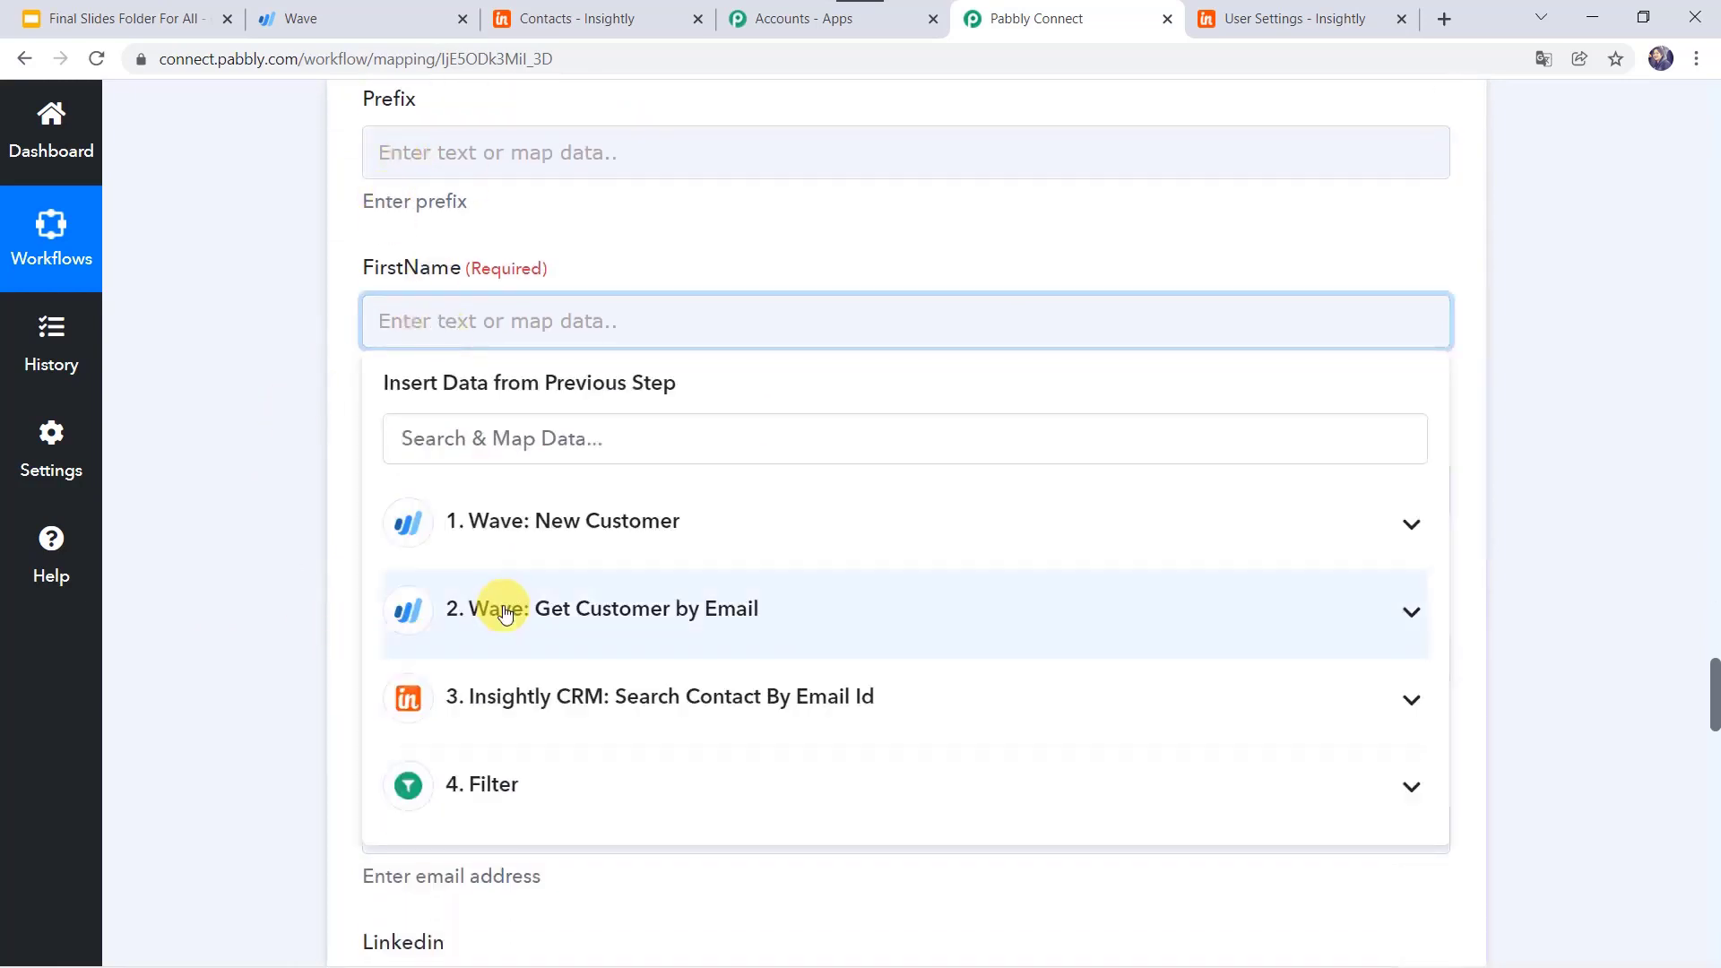
click(504, 612)
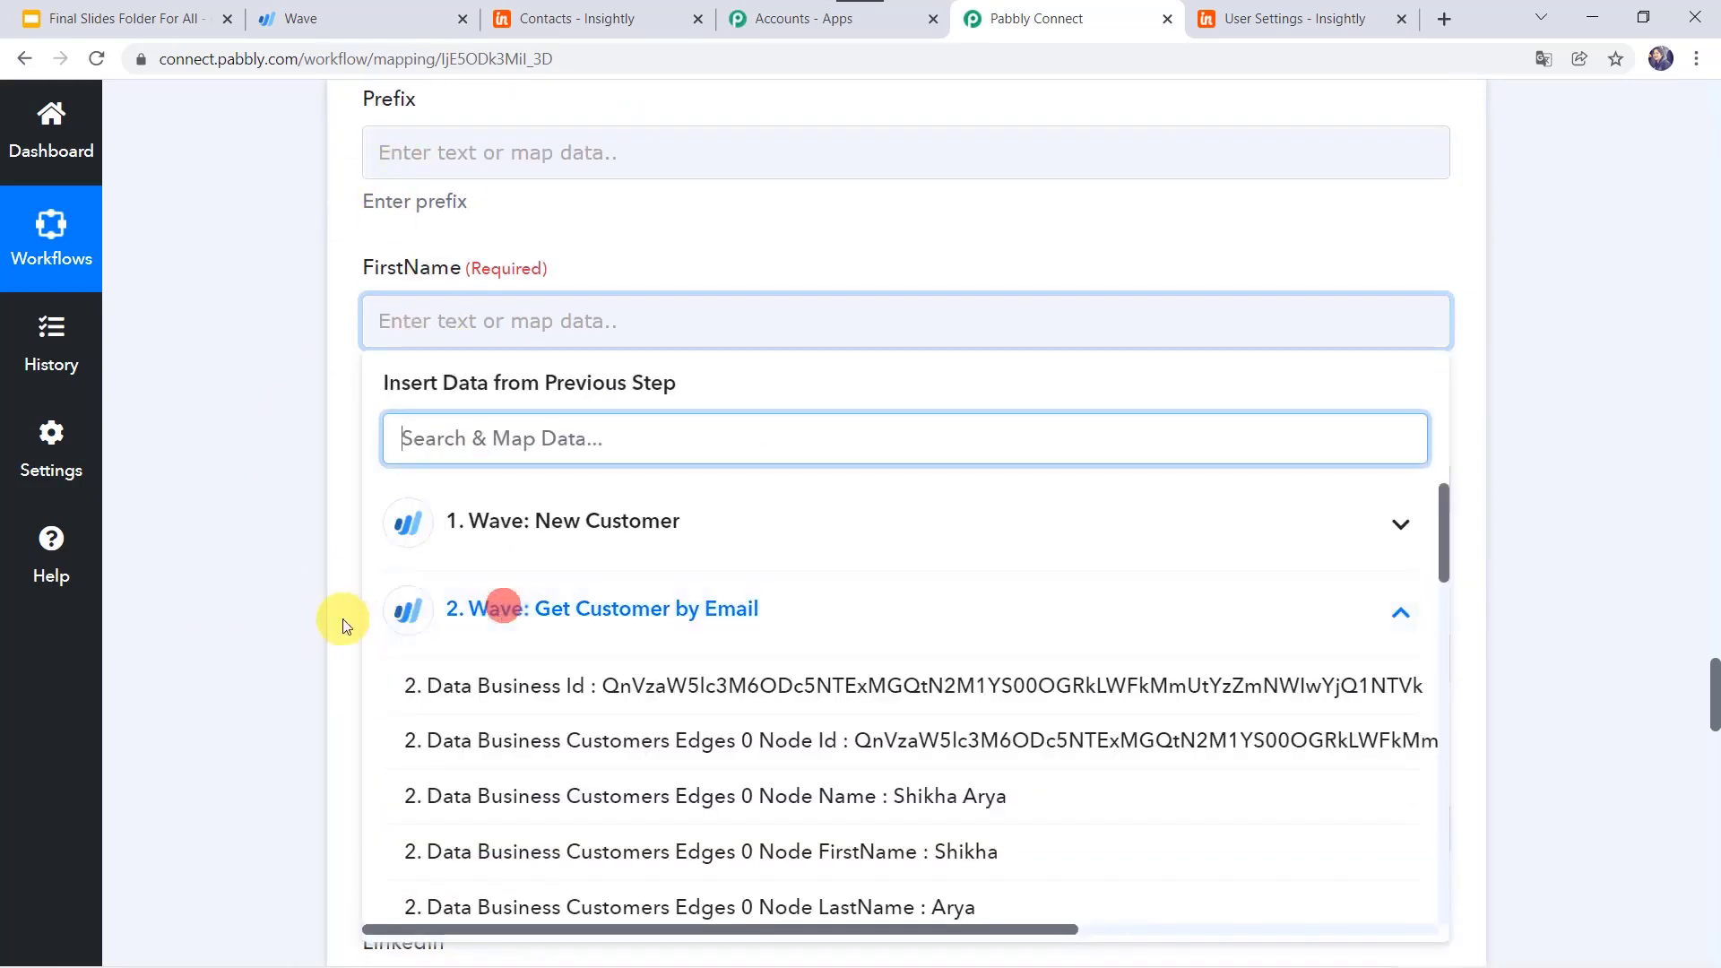
click(572, 857)
click(228, 538)
scroll(228, 538, down, 2)
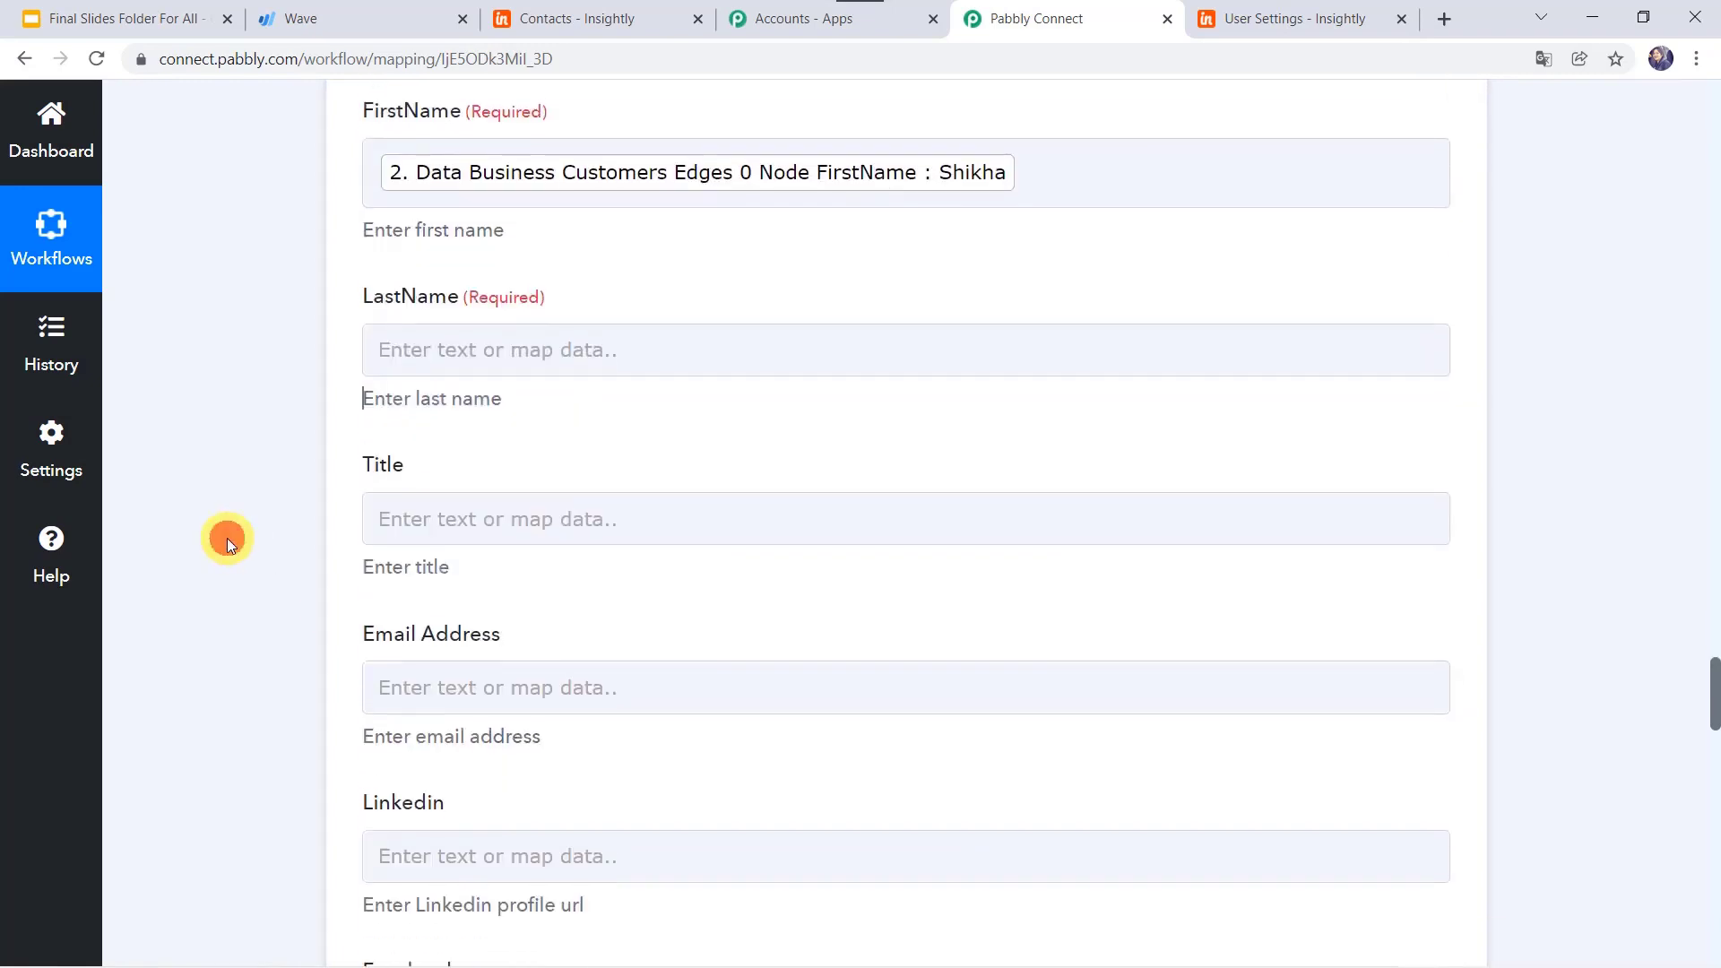
click(417, 358)
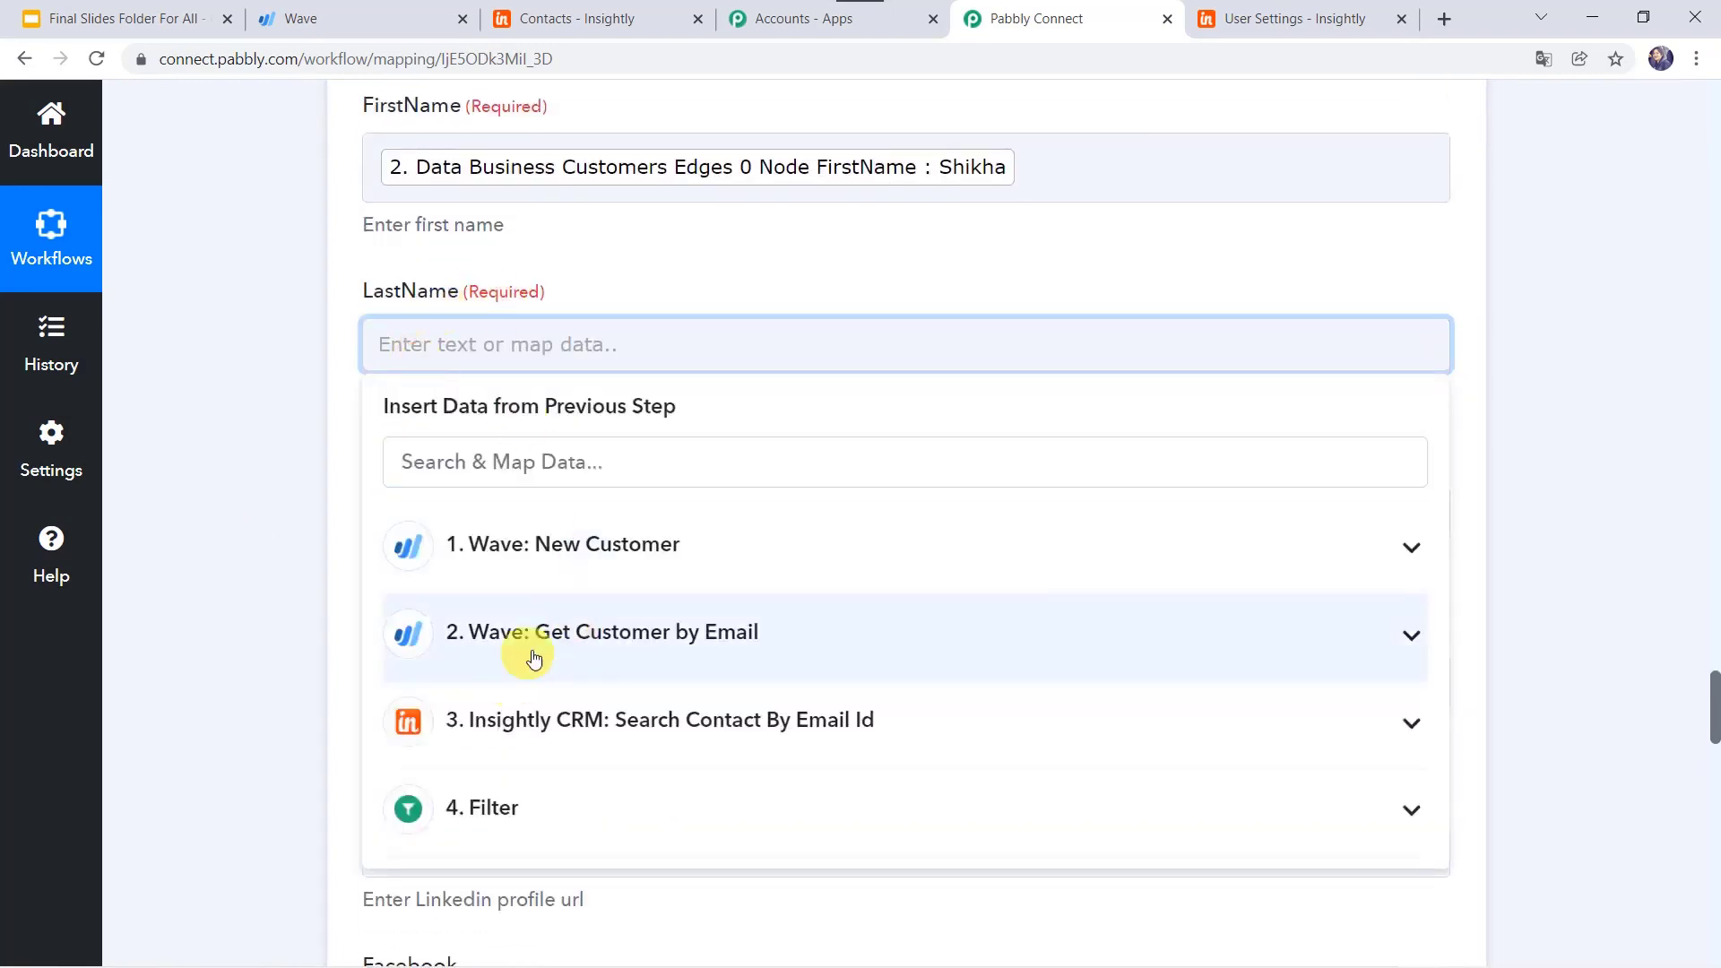
click(561, 642)
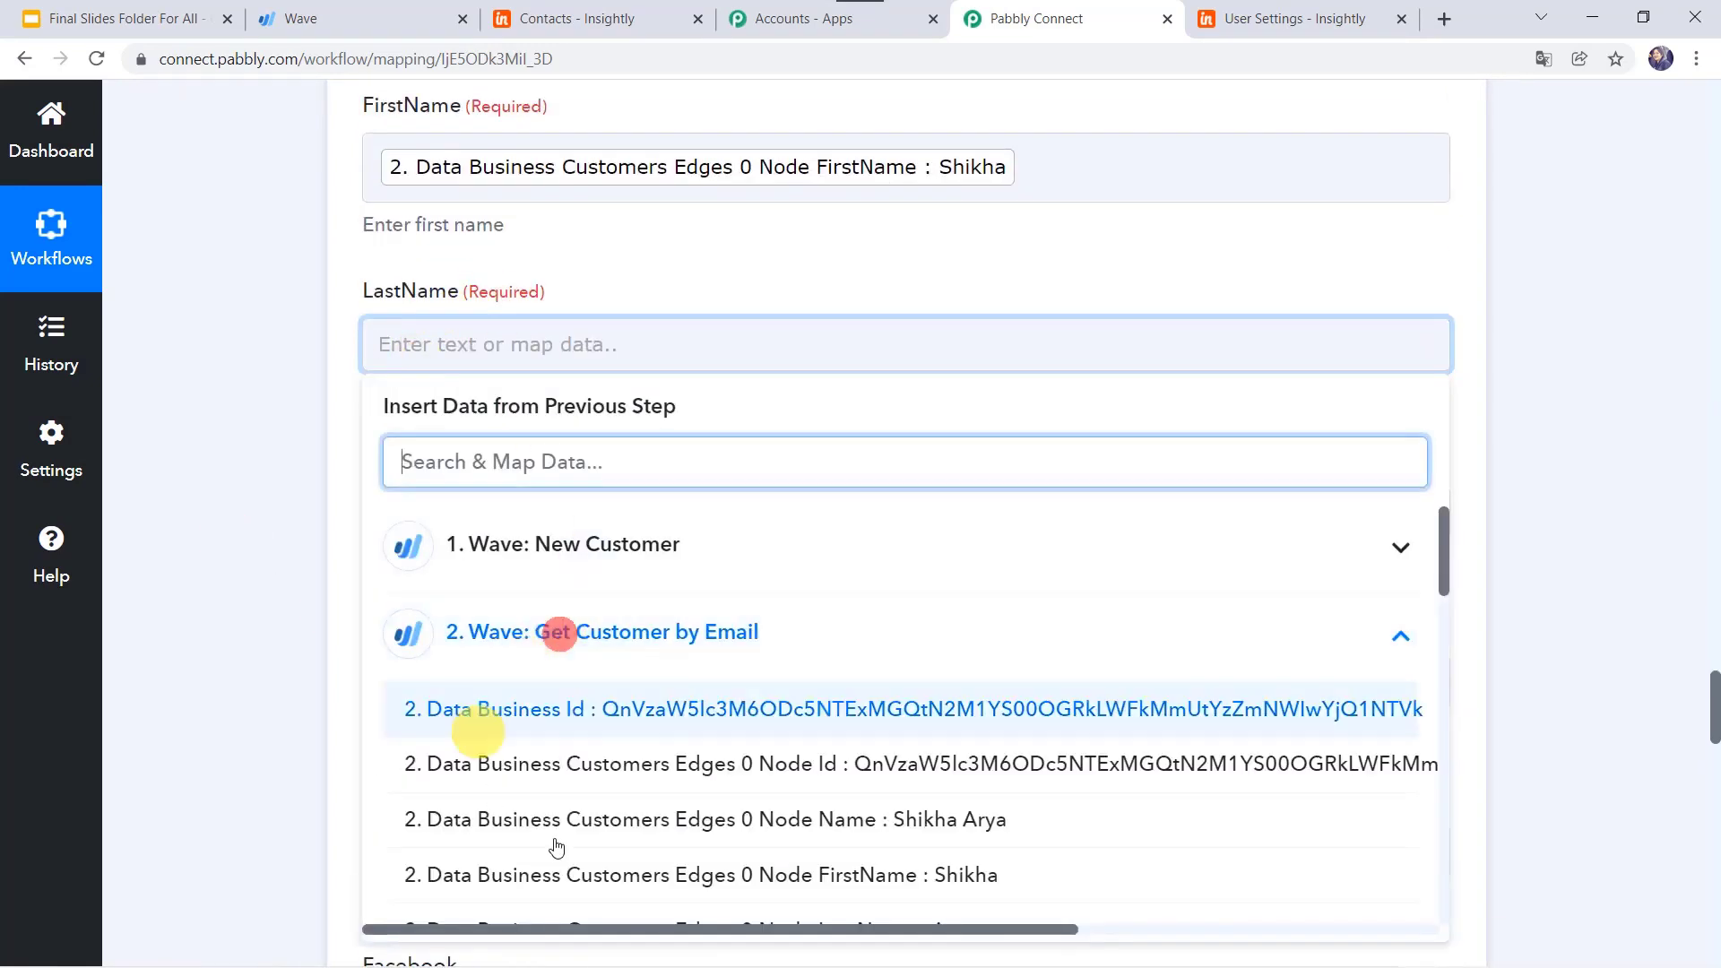
scroll(762, 823, down, 1)
click(768, 797)
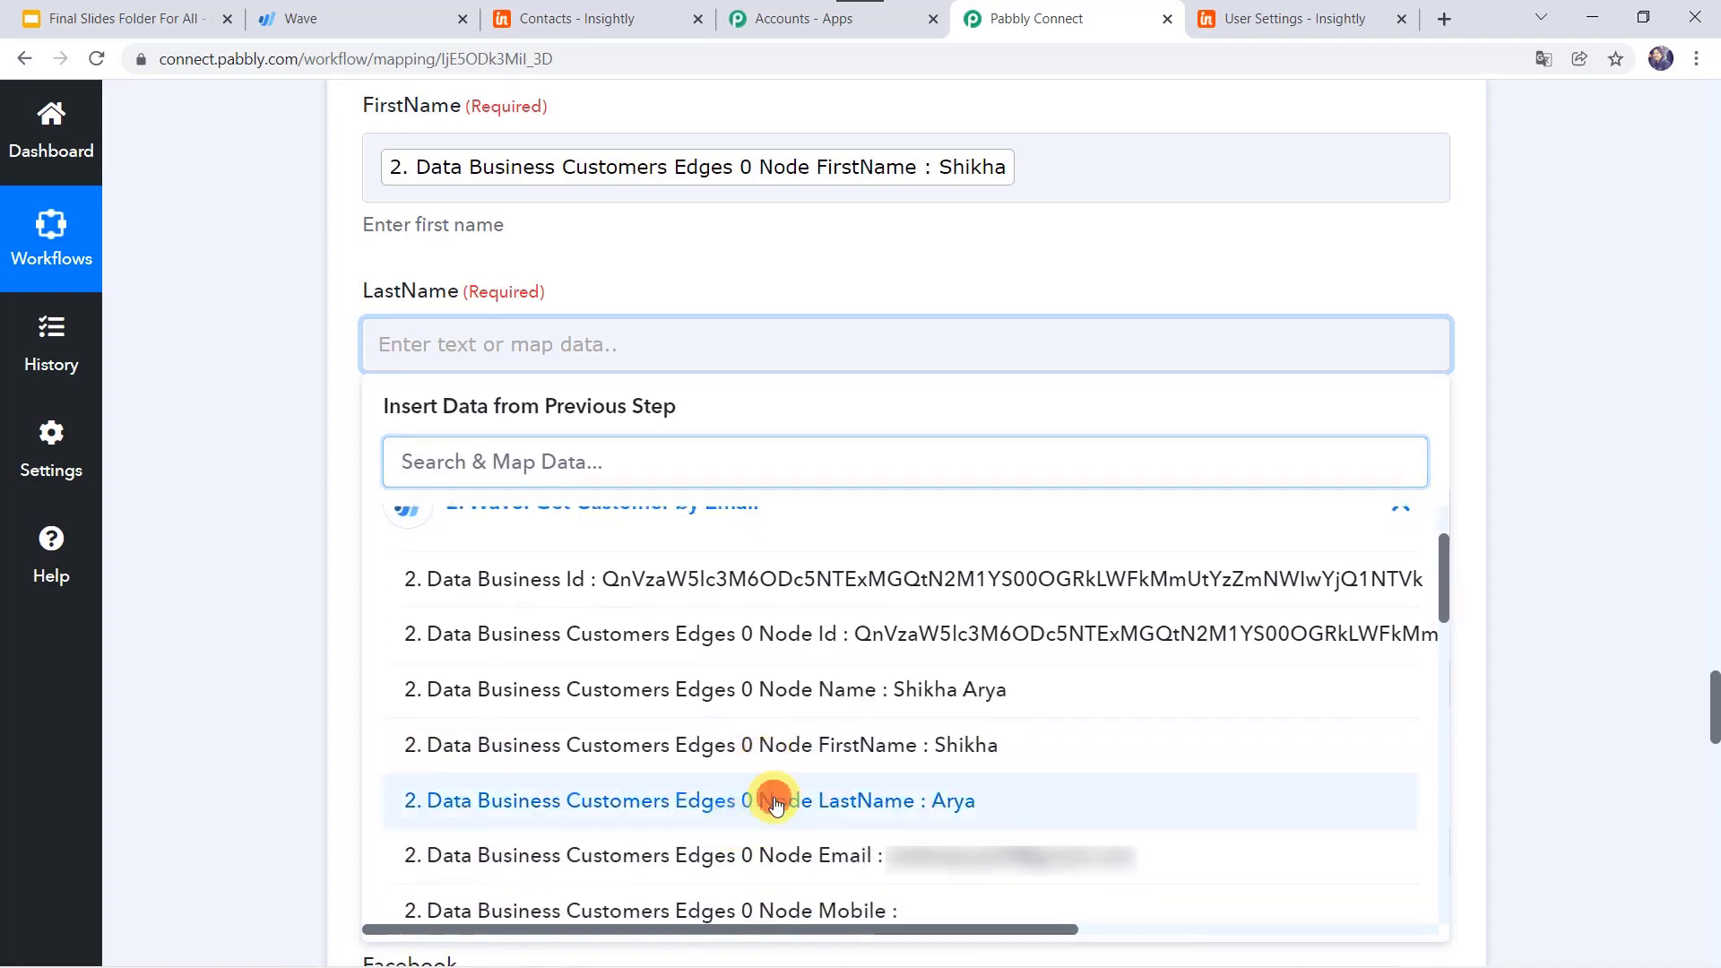
click(289, 500)
Step: Map Wave's Node Email into the Email Address field
scroll(289, 501, down, 2)
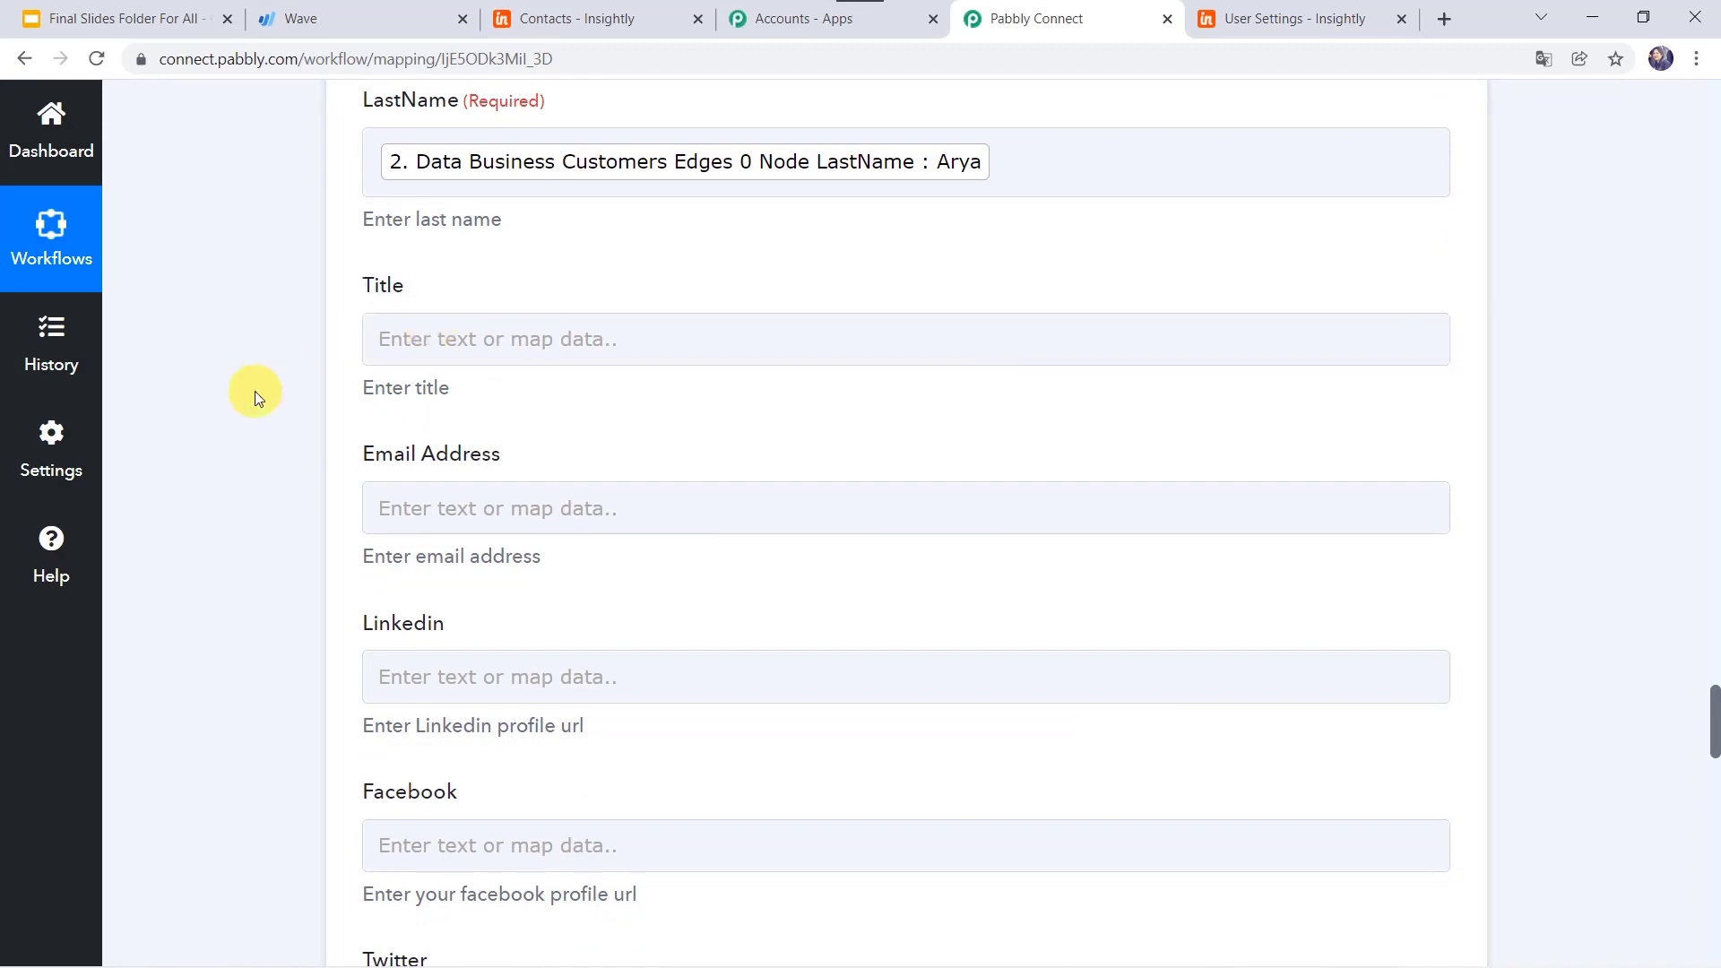
scroll(260, 384, down, 2)
click(412, 289)
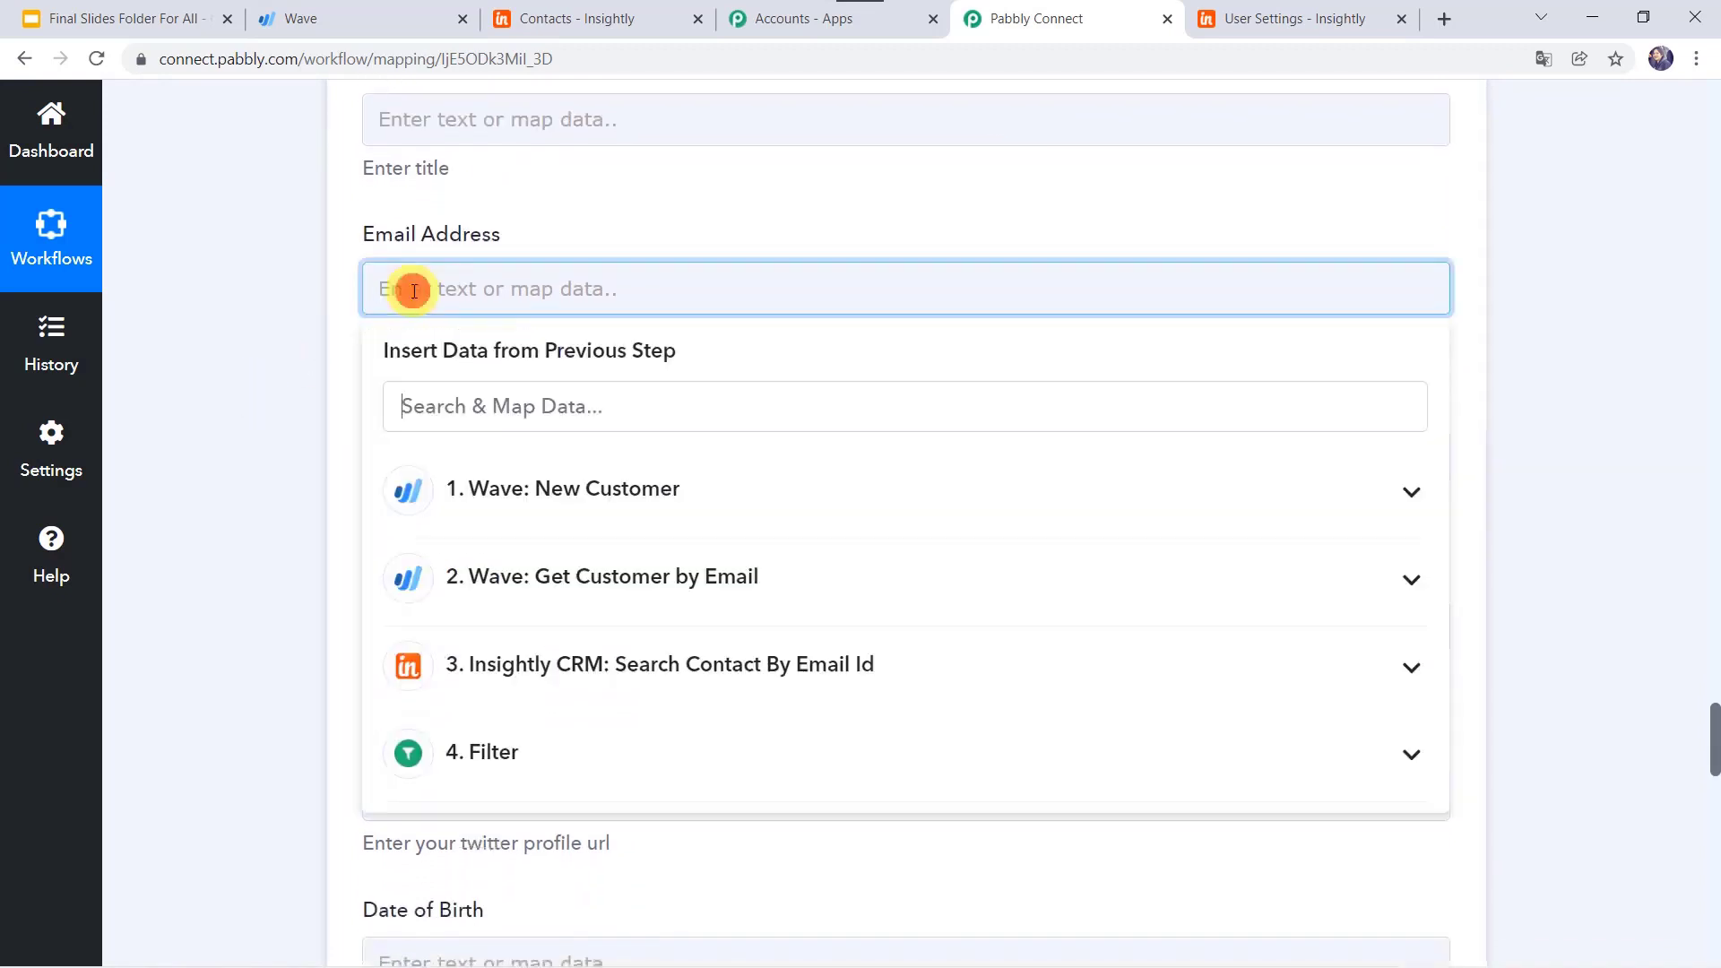
click(549, 566)
scroll(744, 819, down, 3)
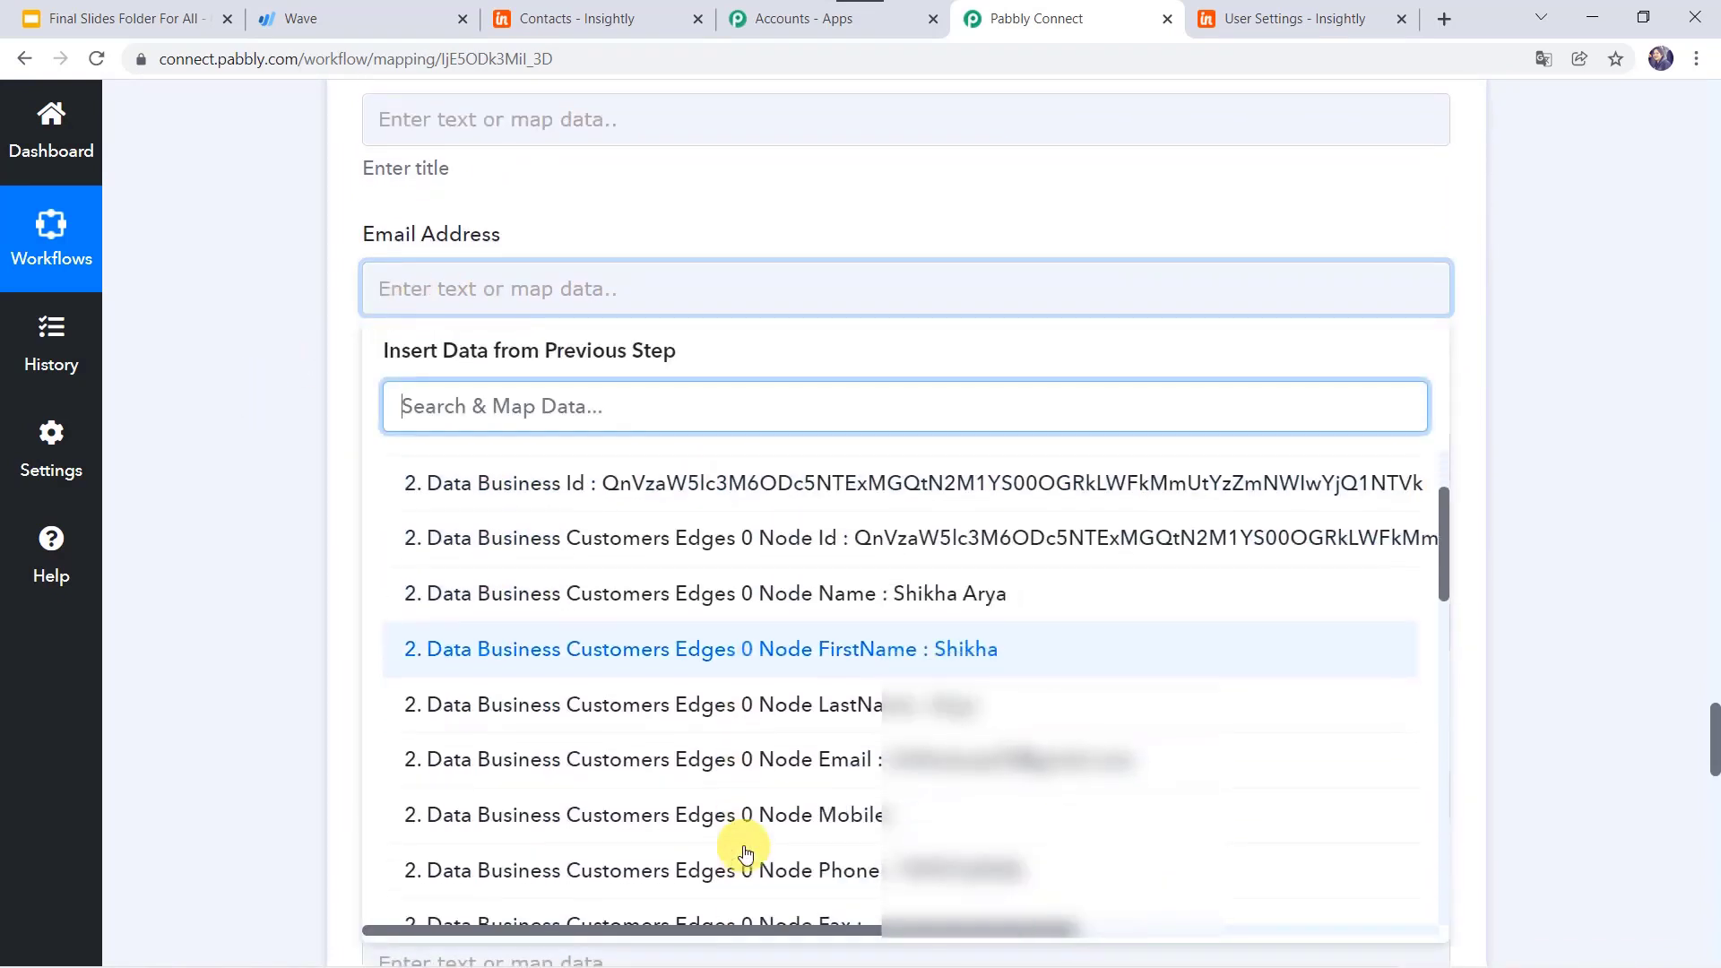
click(740, 713)
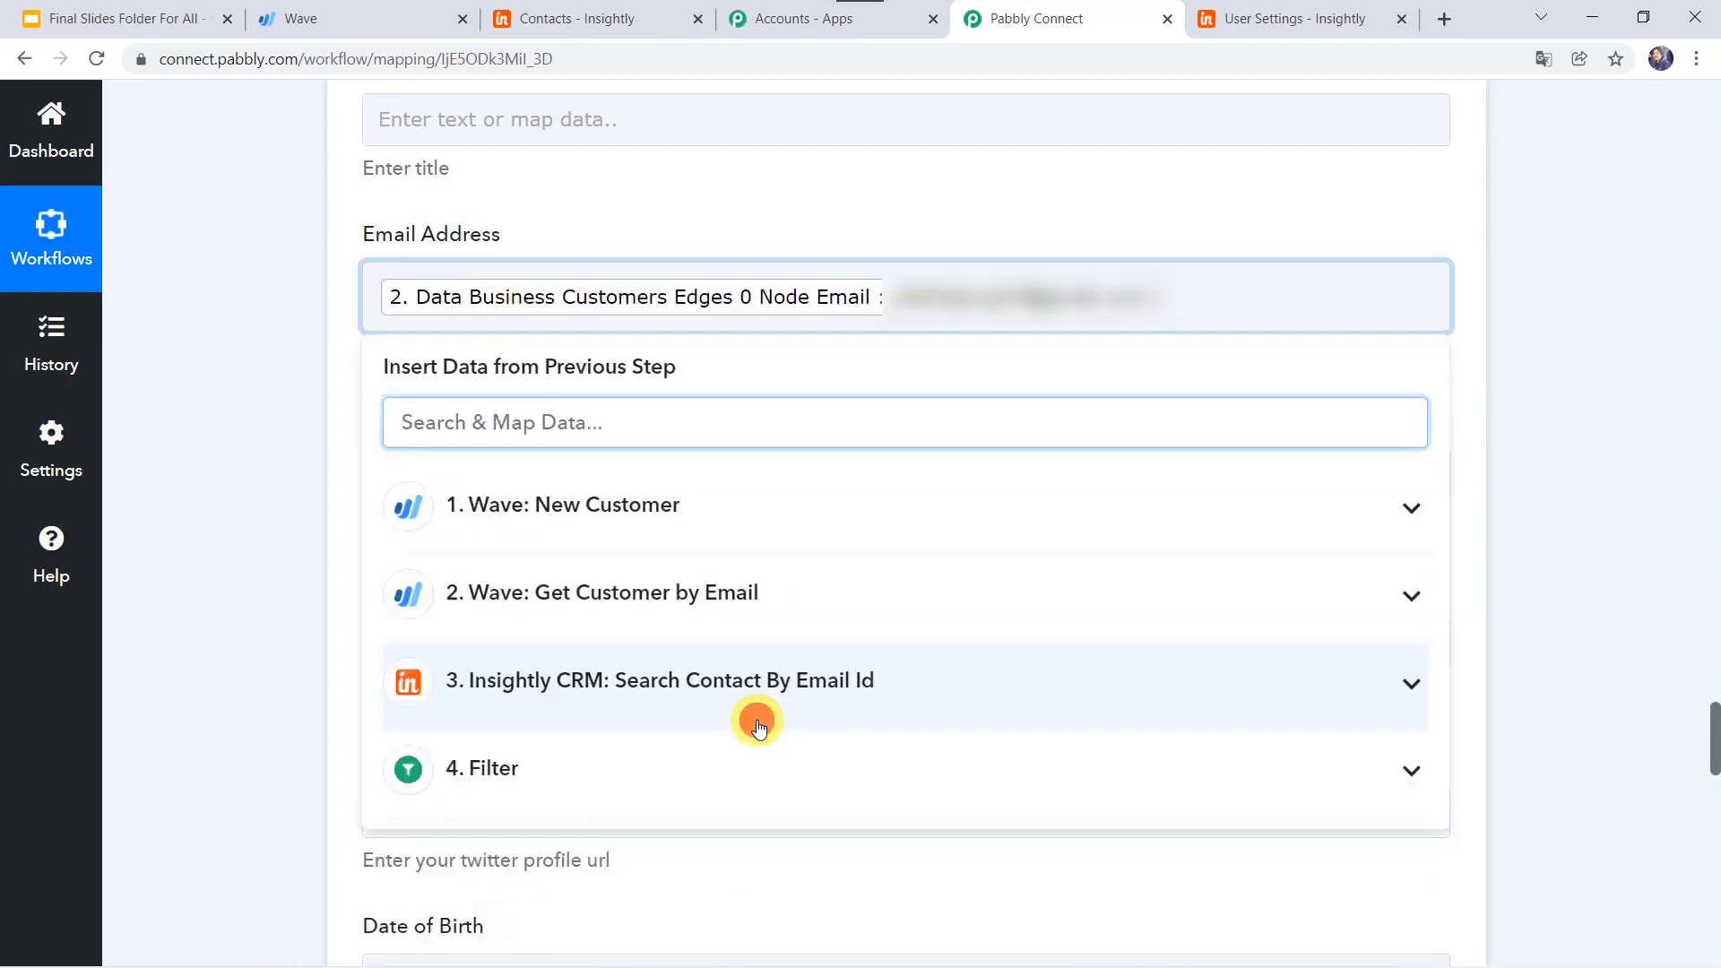
click(212, 479)
click(395, 472)
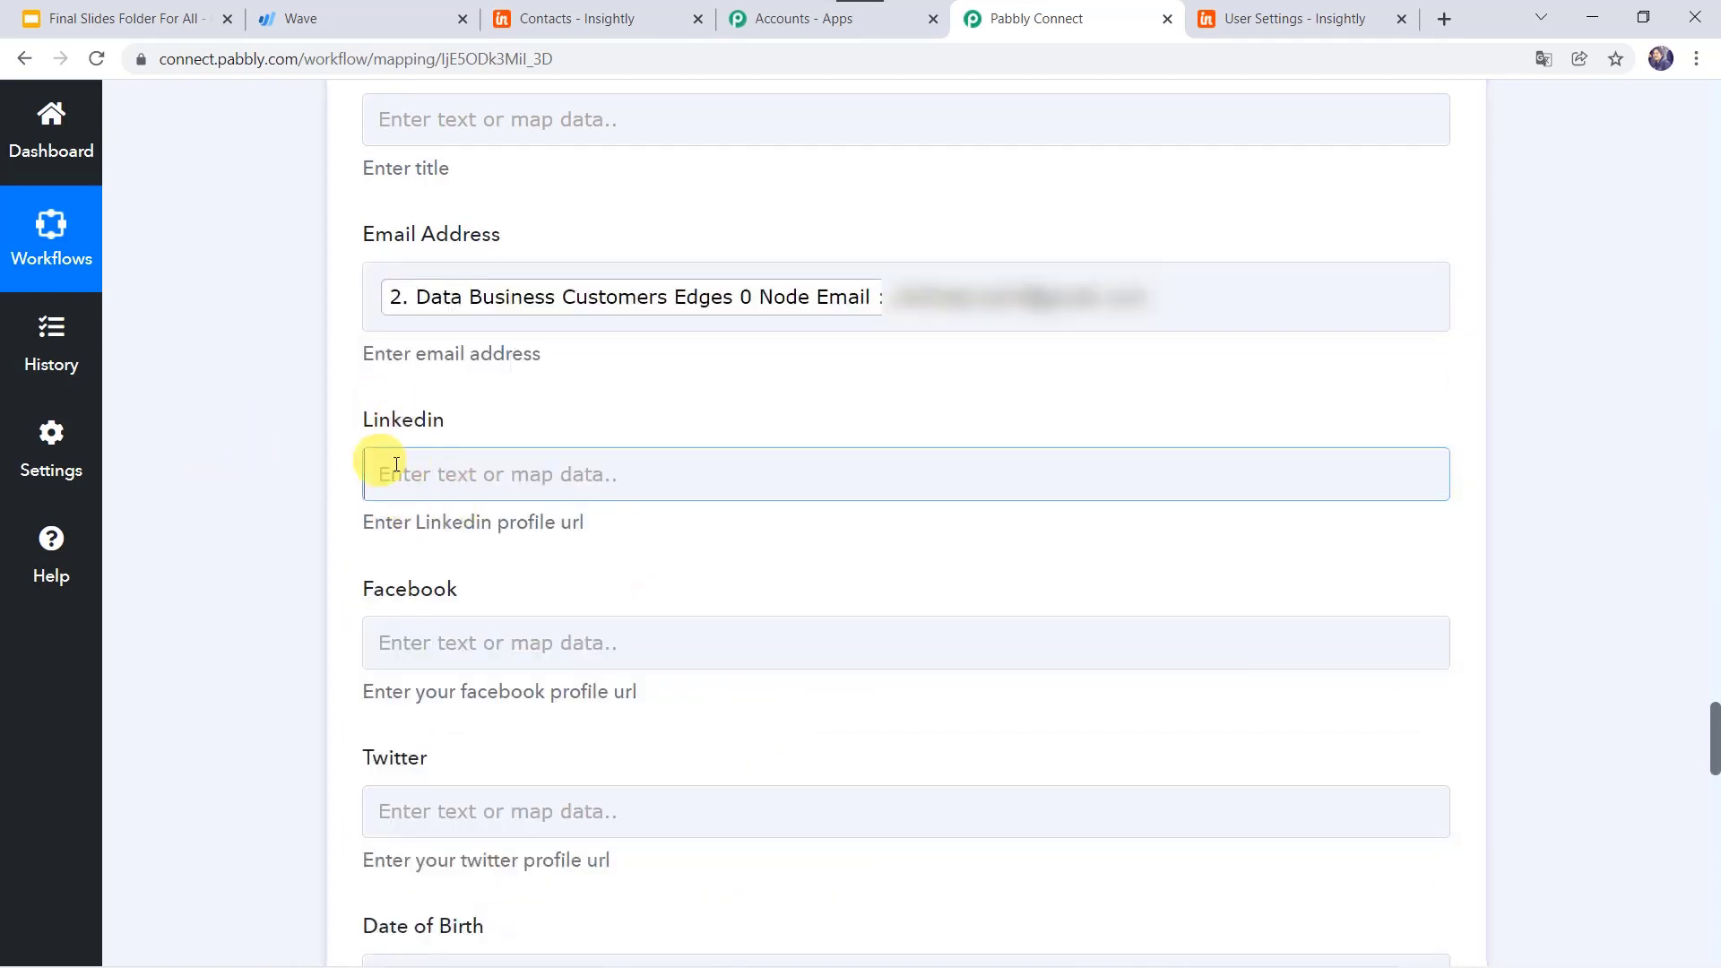
click(321, 507)
Step: Map the Wave customer's Node Phone into the Phone field
scroll(321, 507, down, 3)
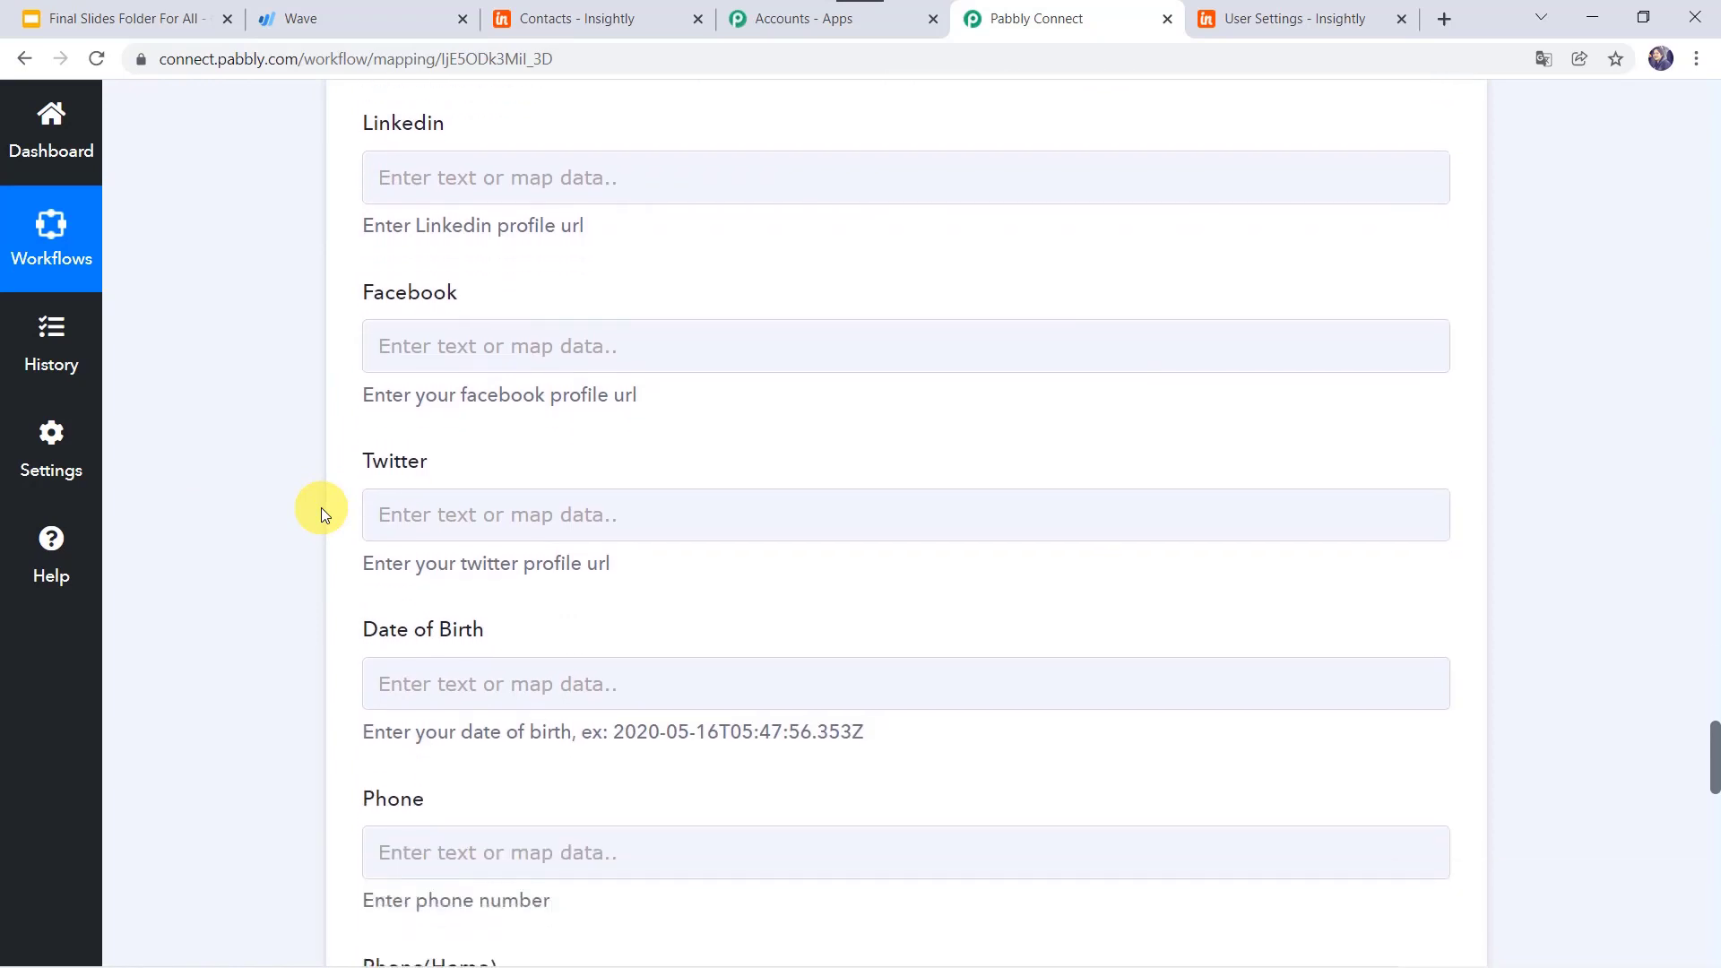
click(404, 364)
click(428, 515)
click(344, 529)
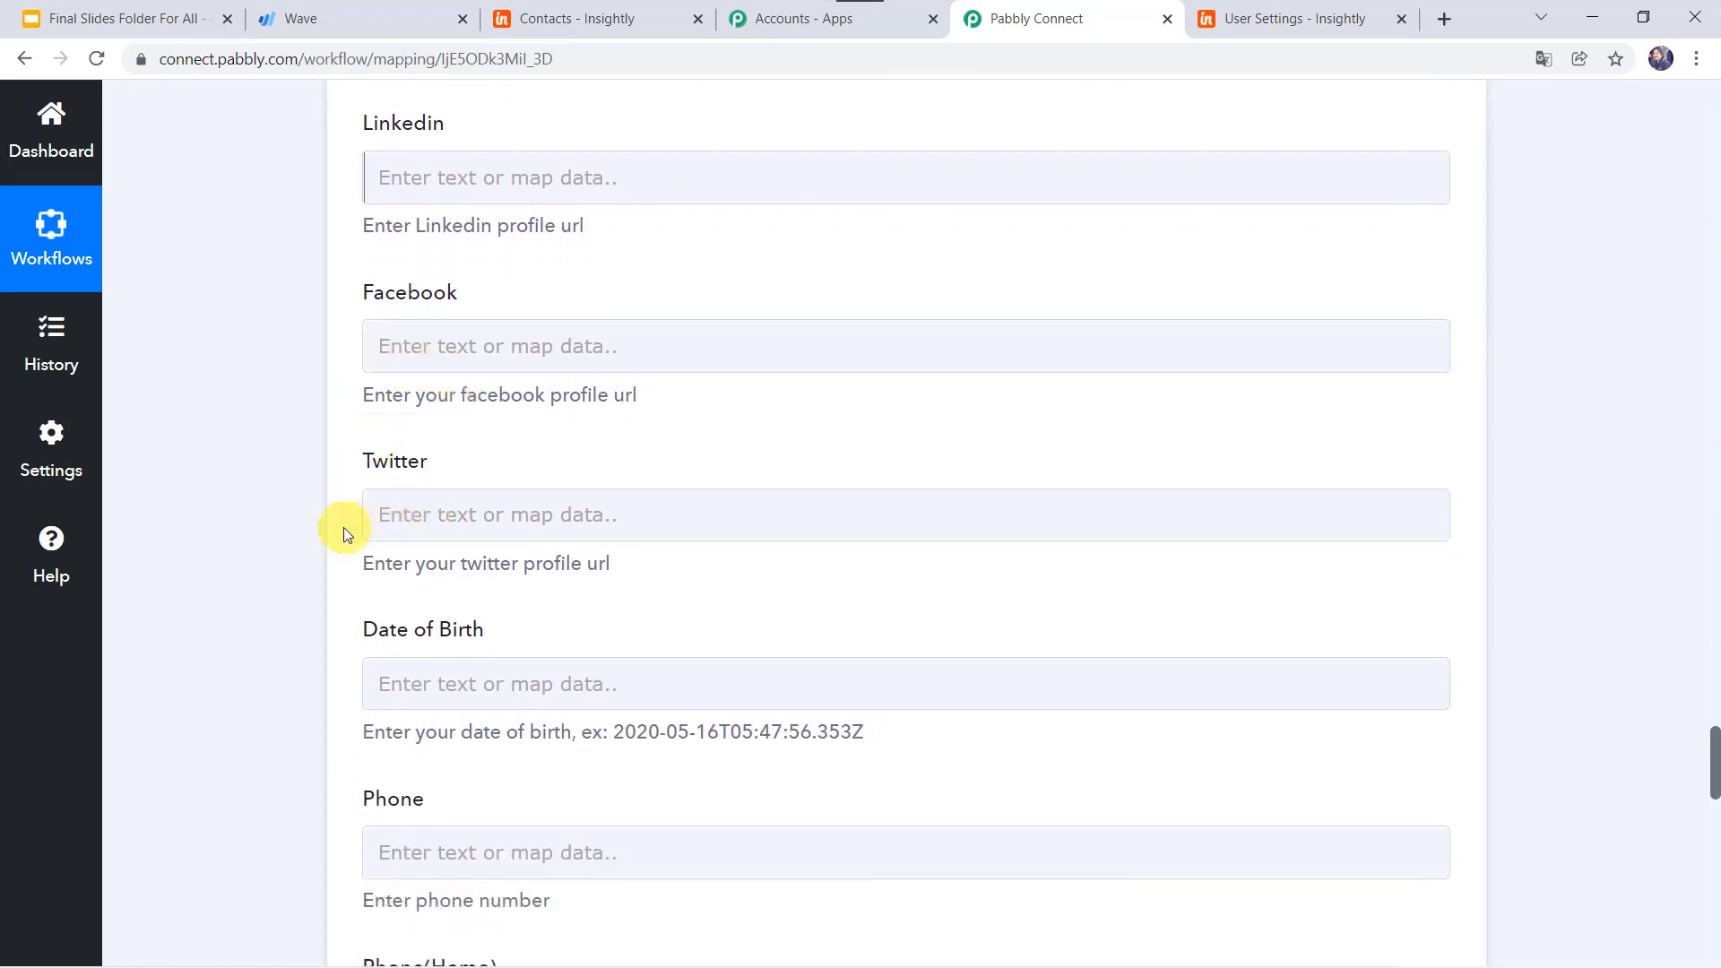
scroll(336, 527, down, 1)
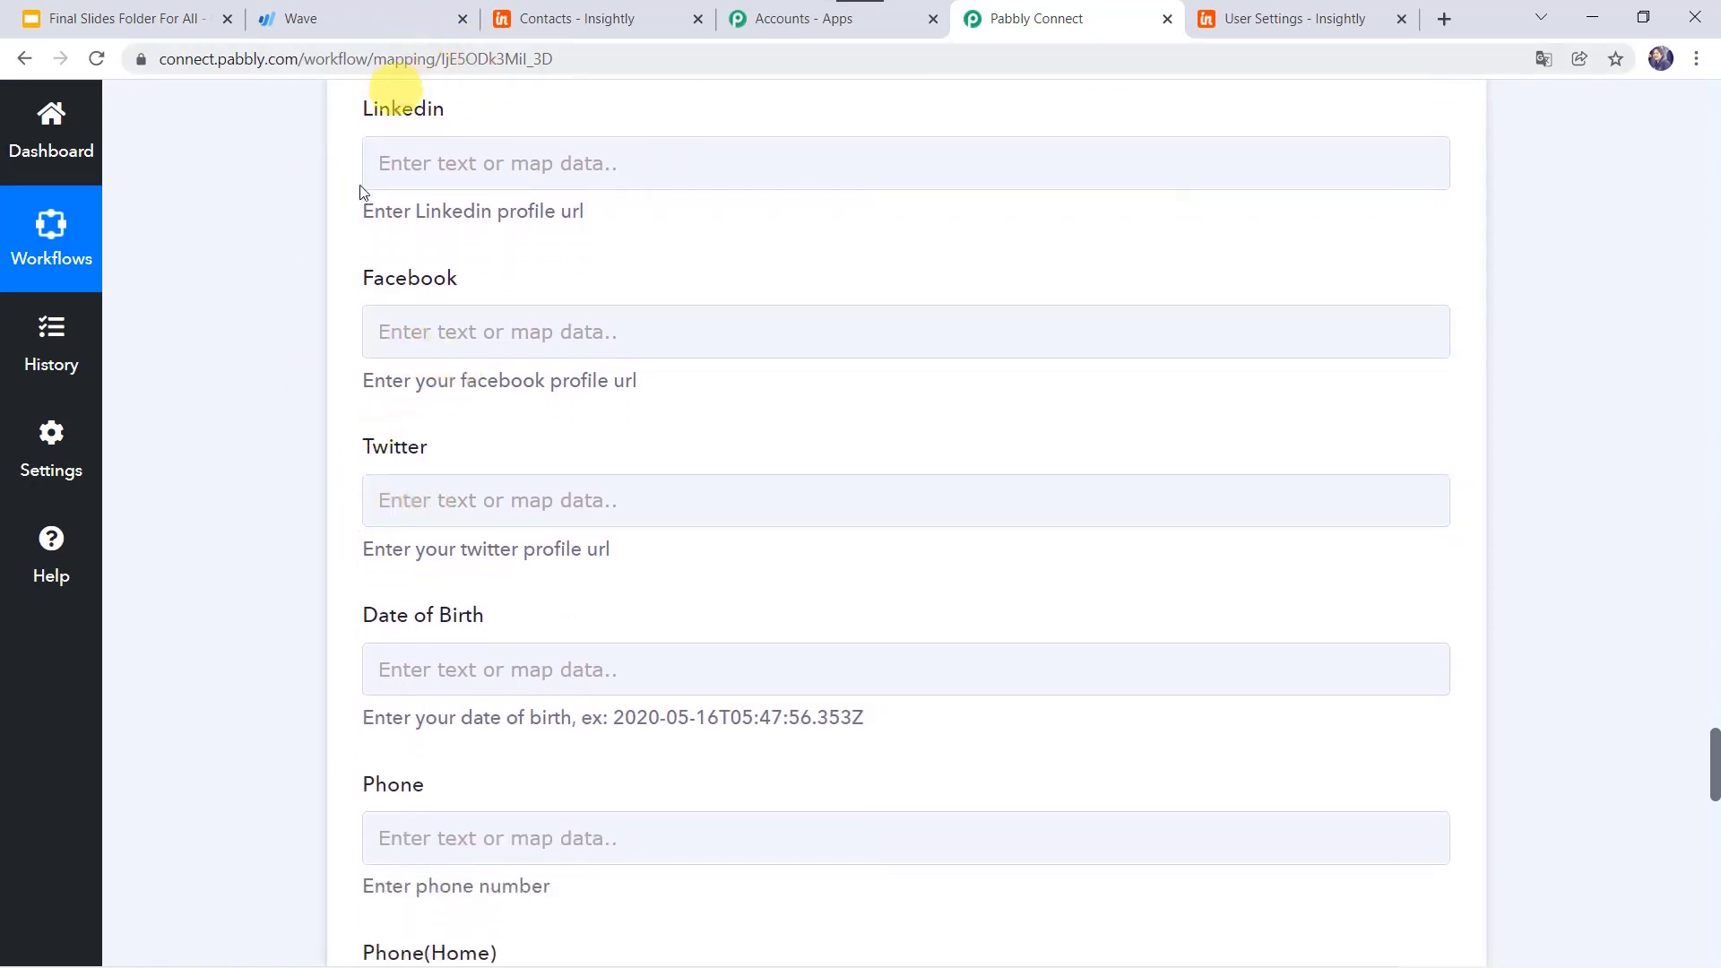
click(428, 481)
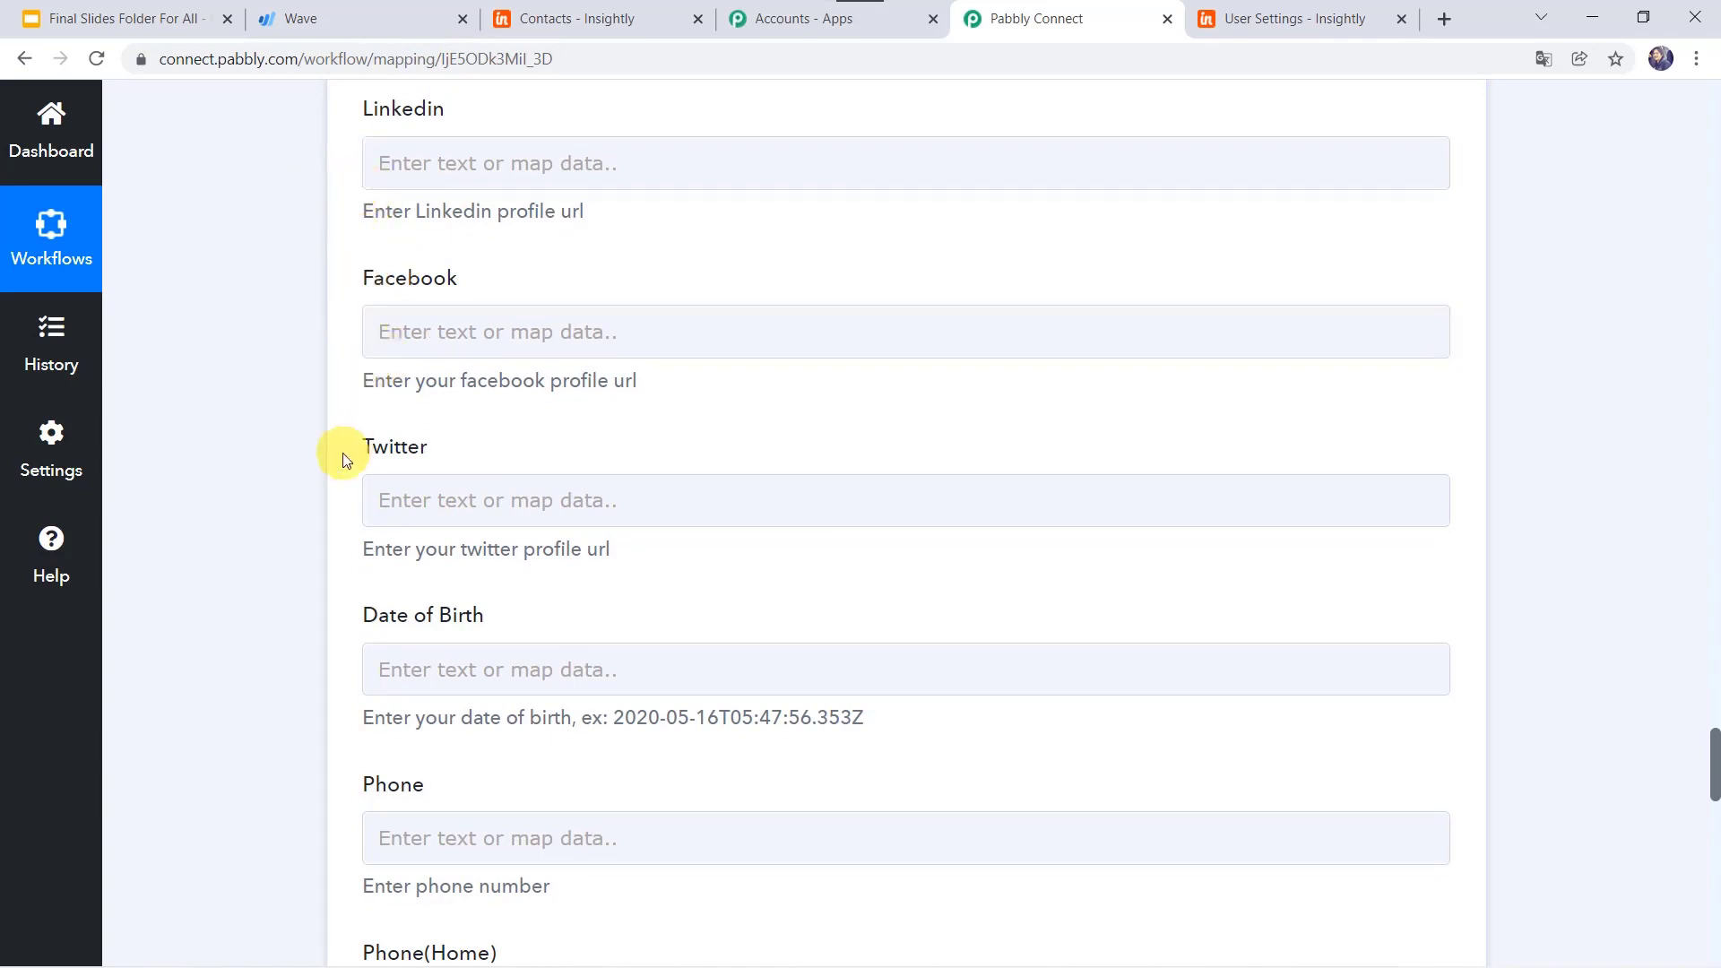
scroll(343, 455, down, 2)
scroll(346, 459, down, 1)
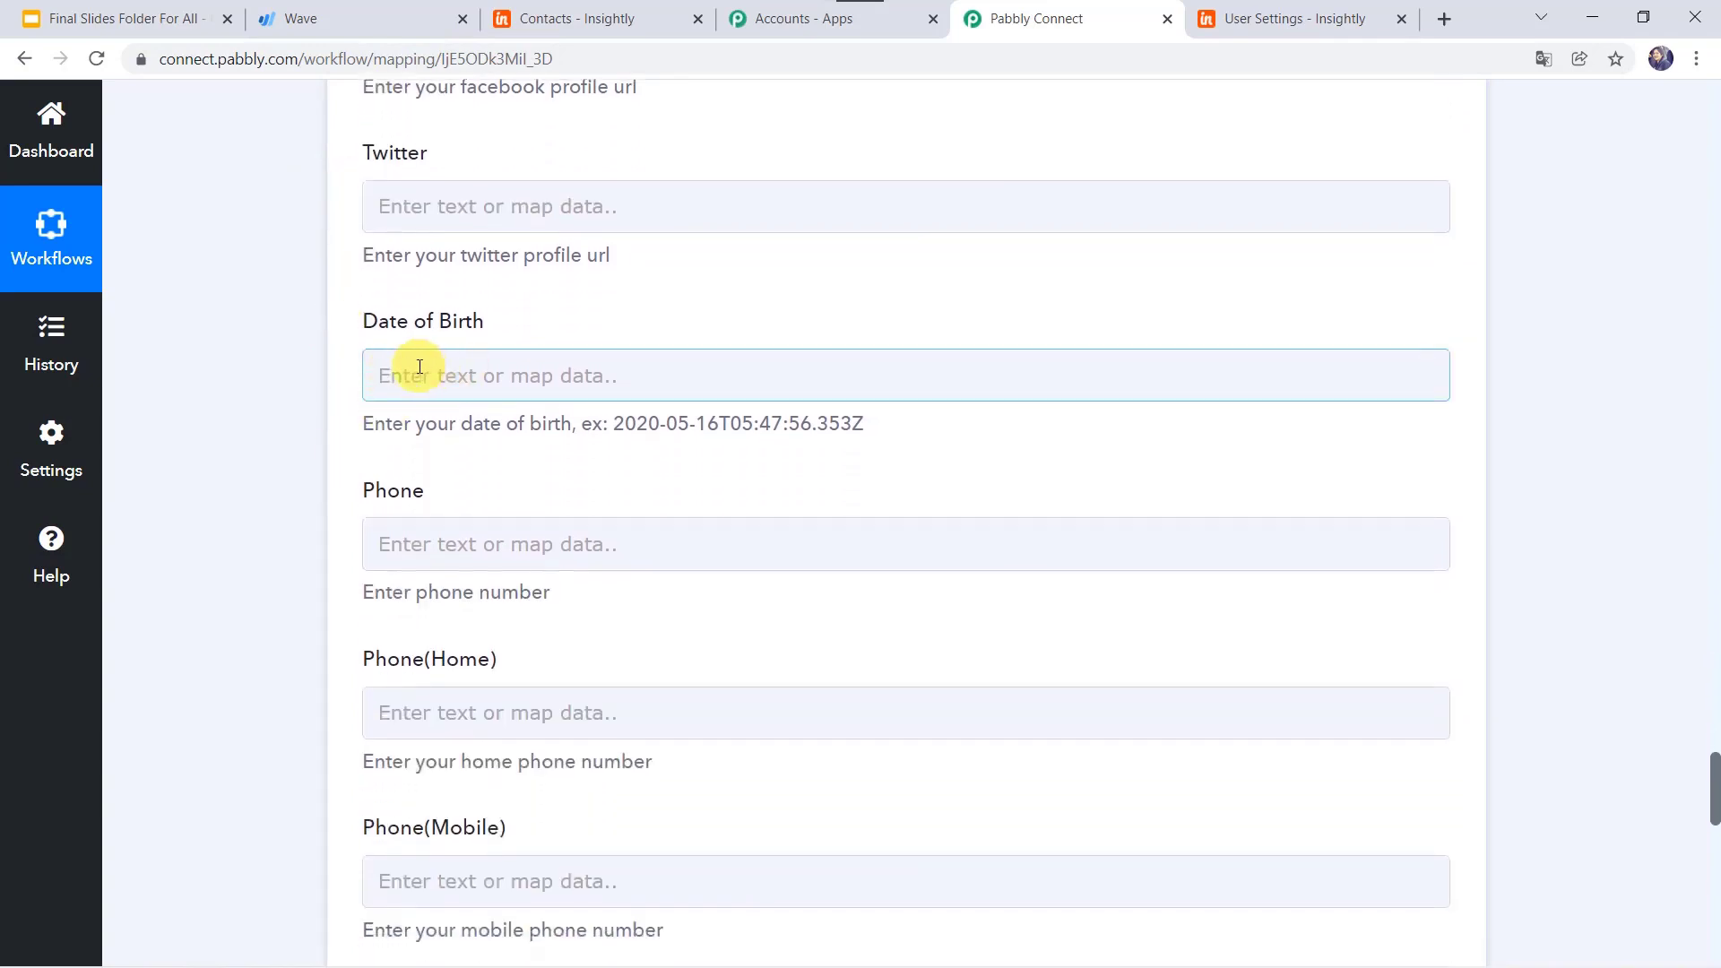
scroll(287, 389, down, 2)
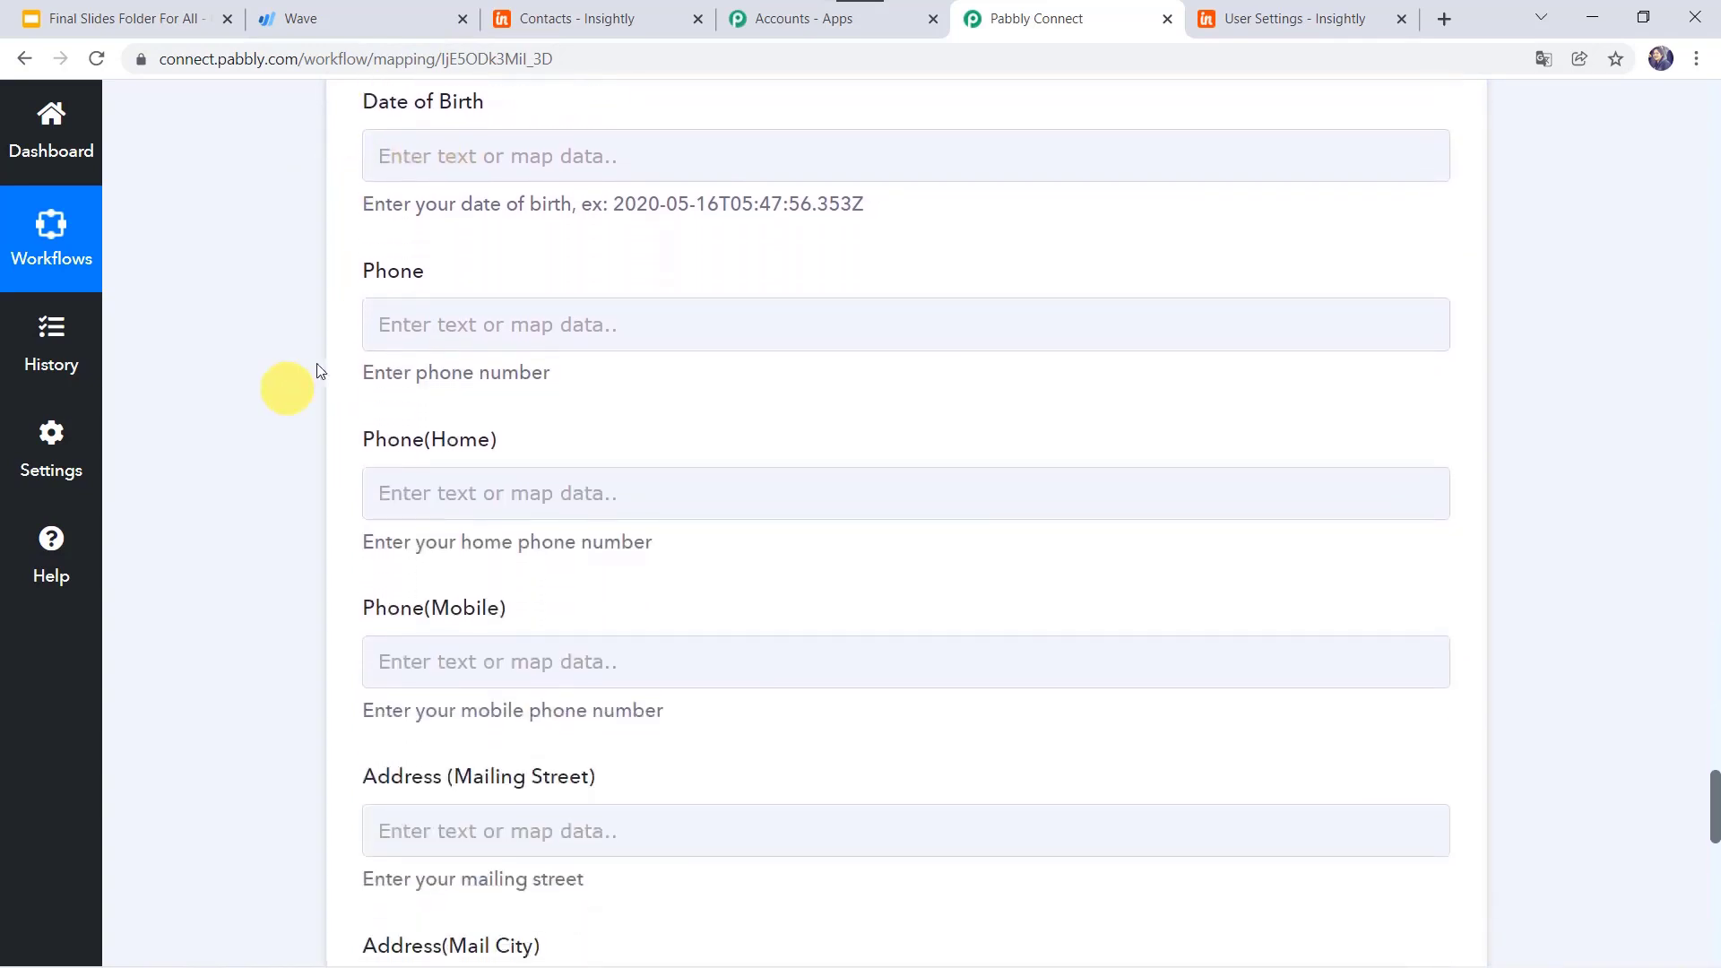
click(436, 327)
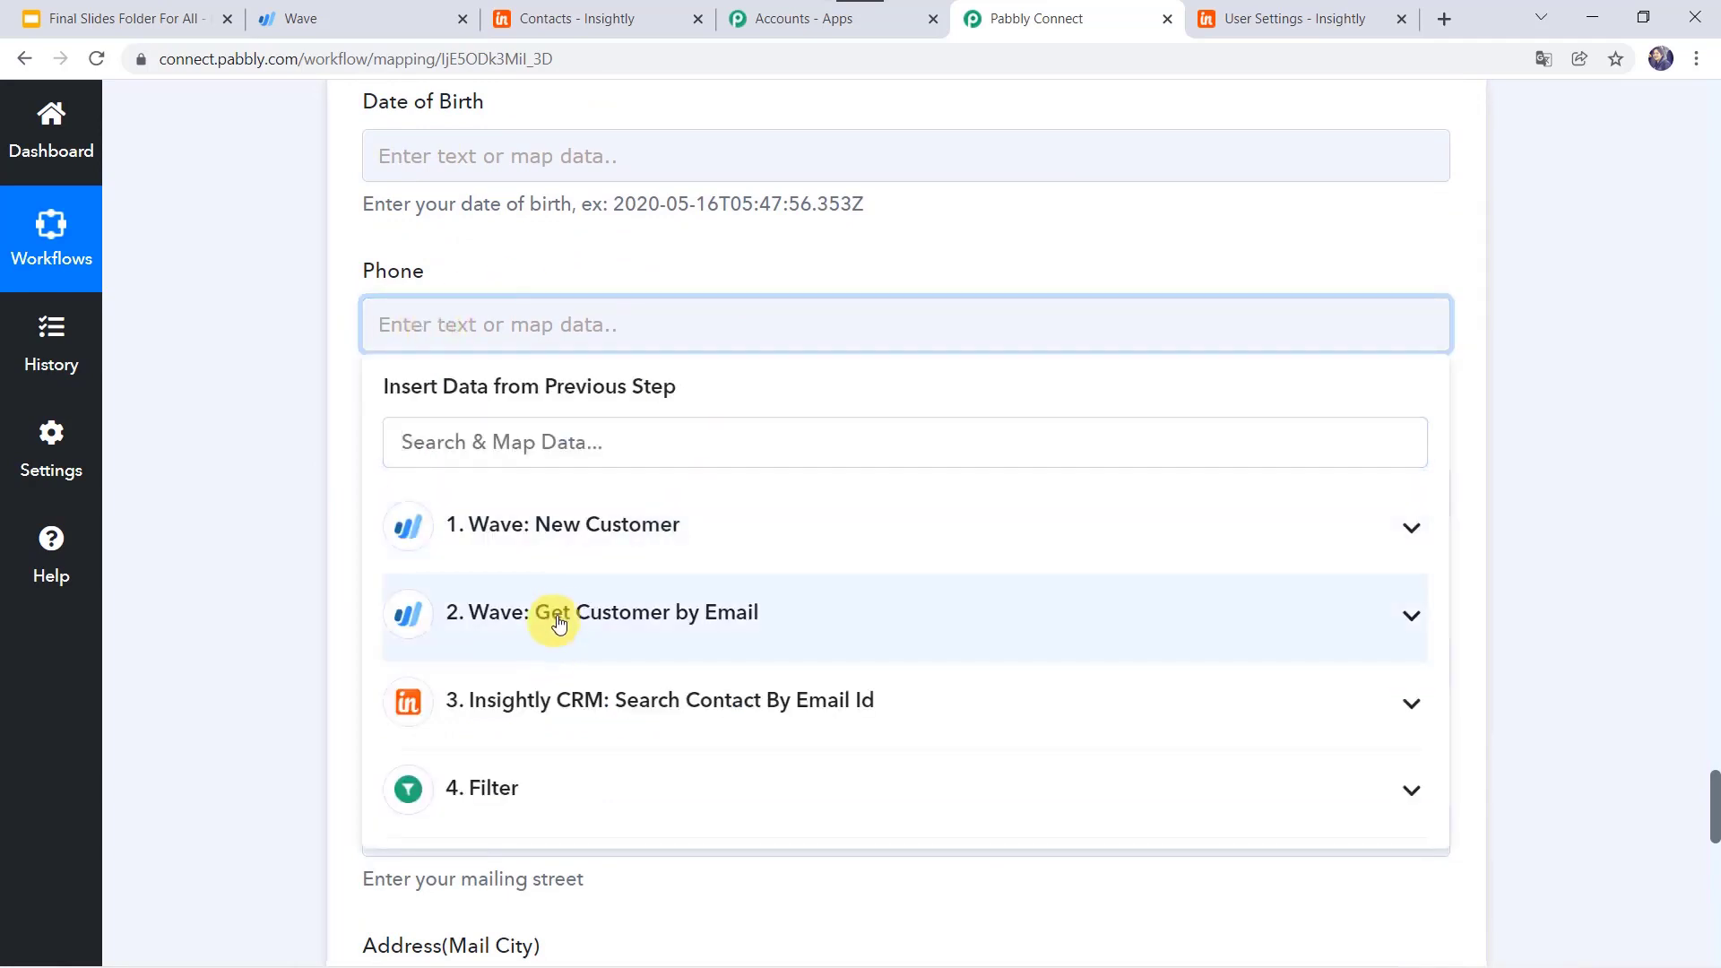
click(559, 619)
scroll(304, 707, down, 2)
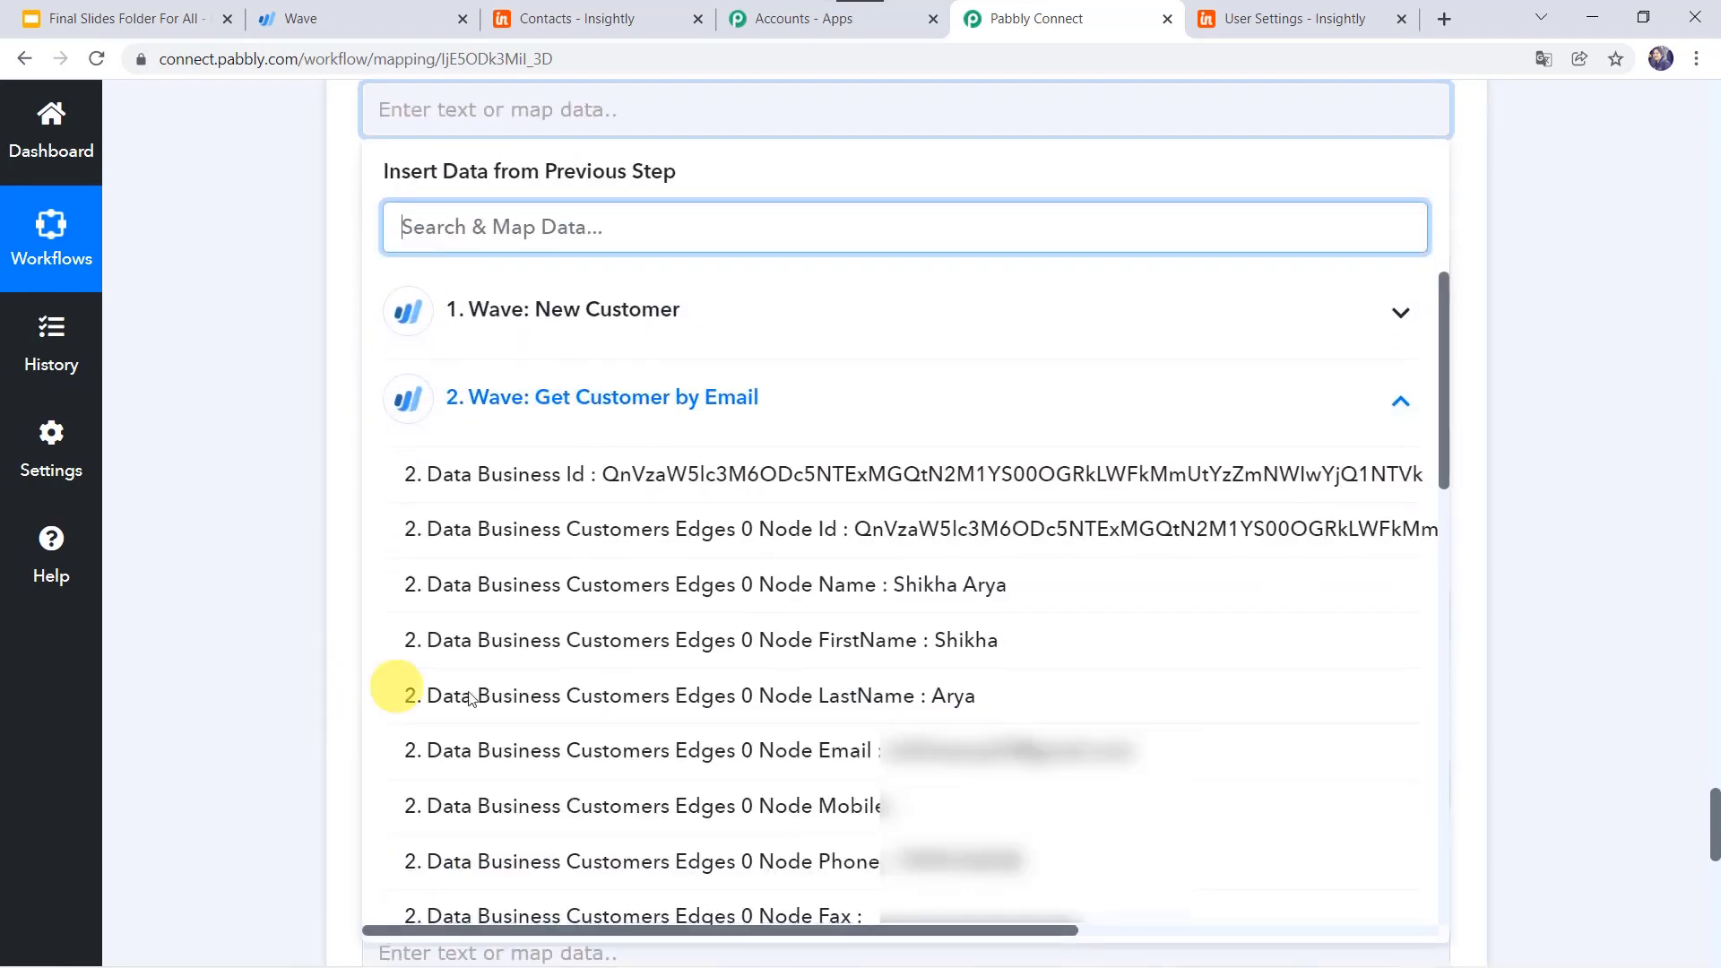
scroll(477, 700, down, 2)
click(539, 700)
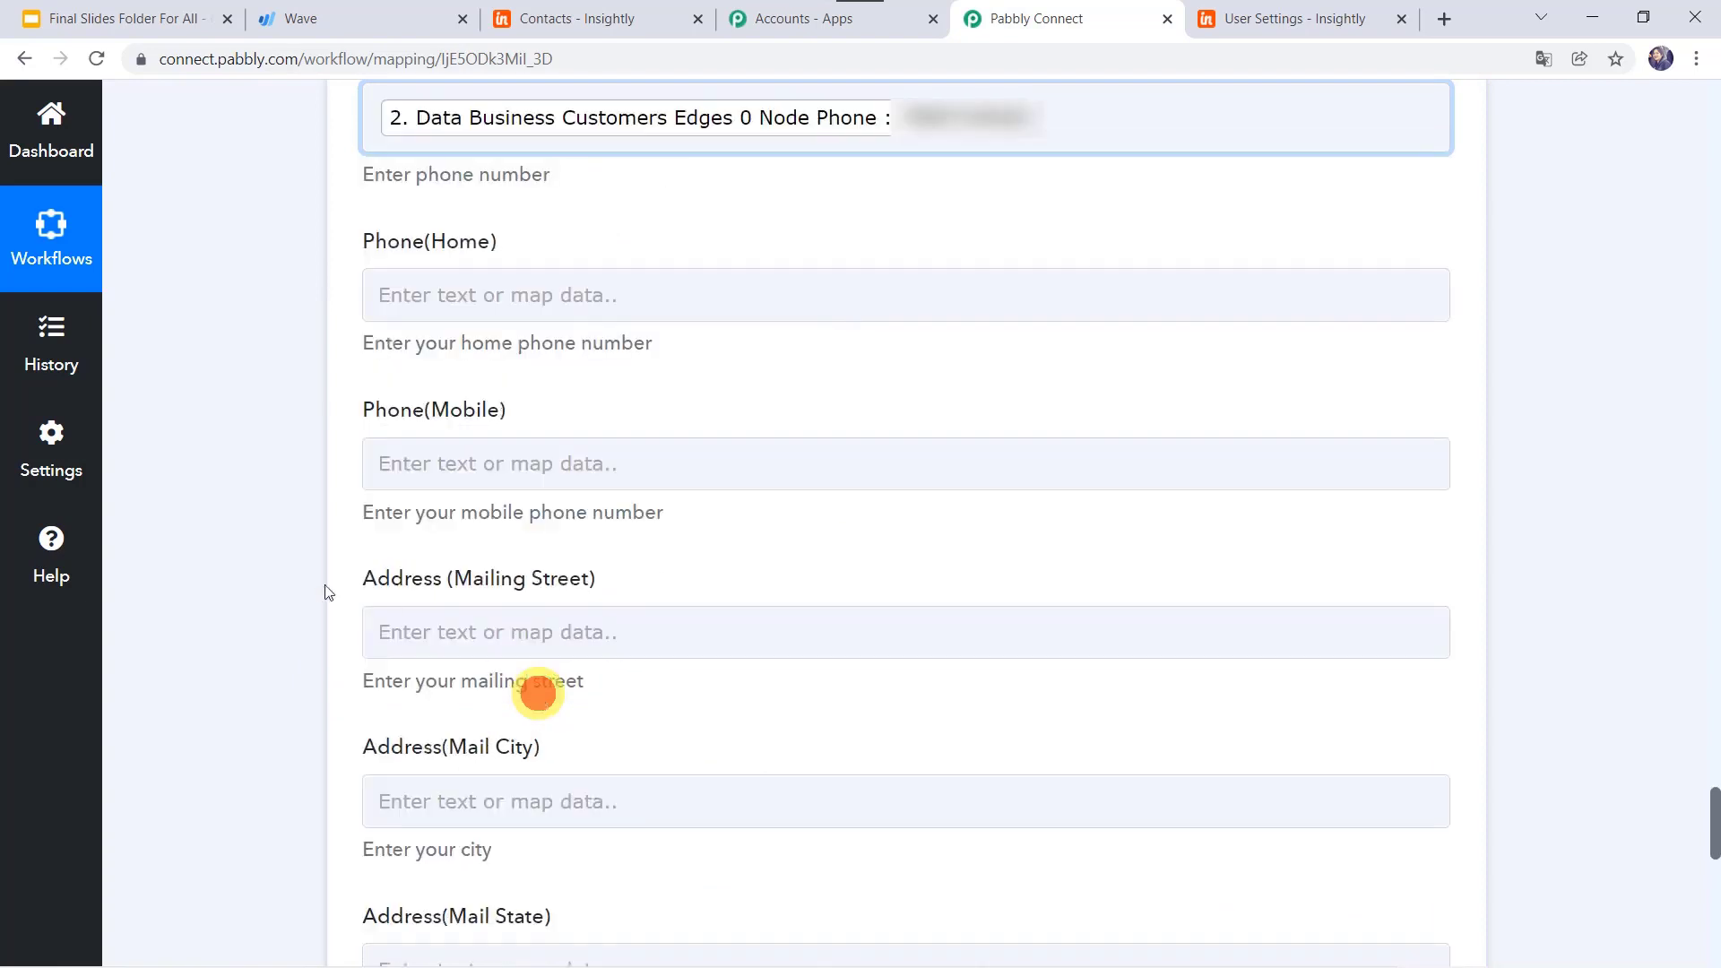
click(184, 533)
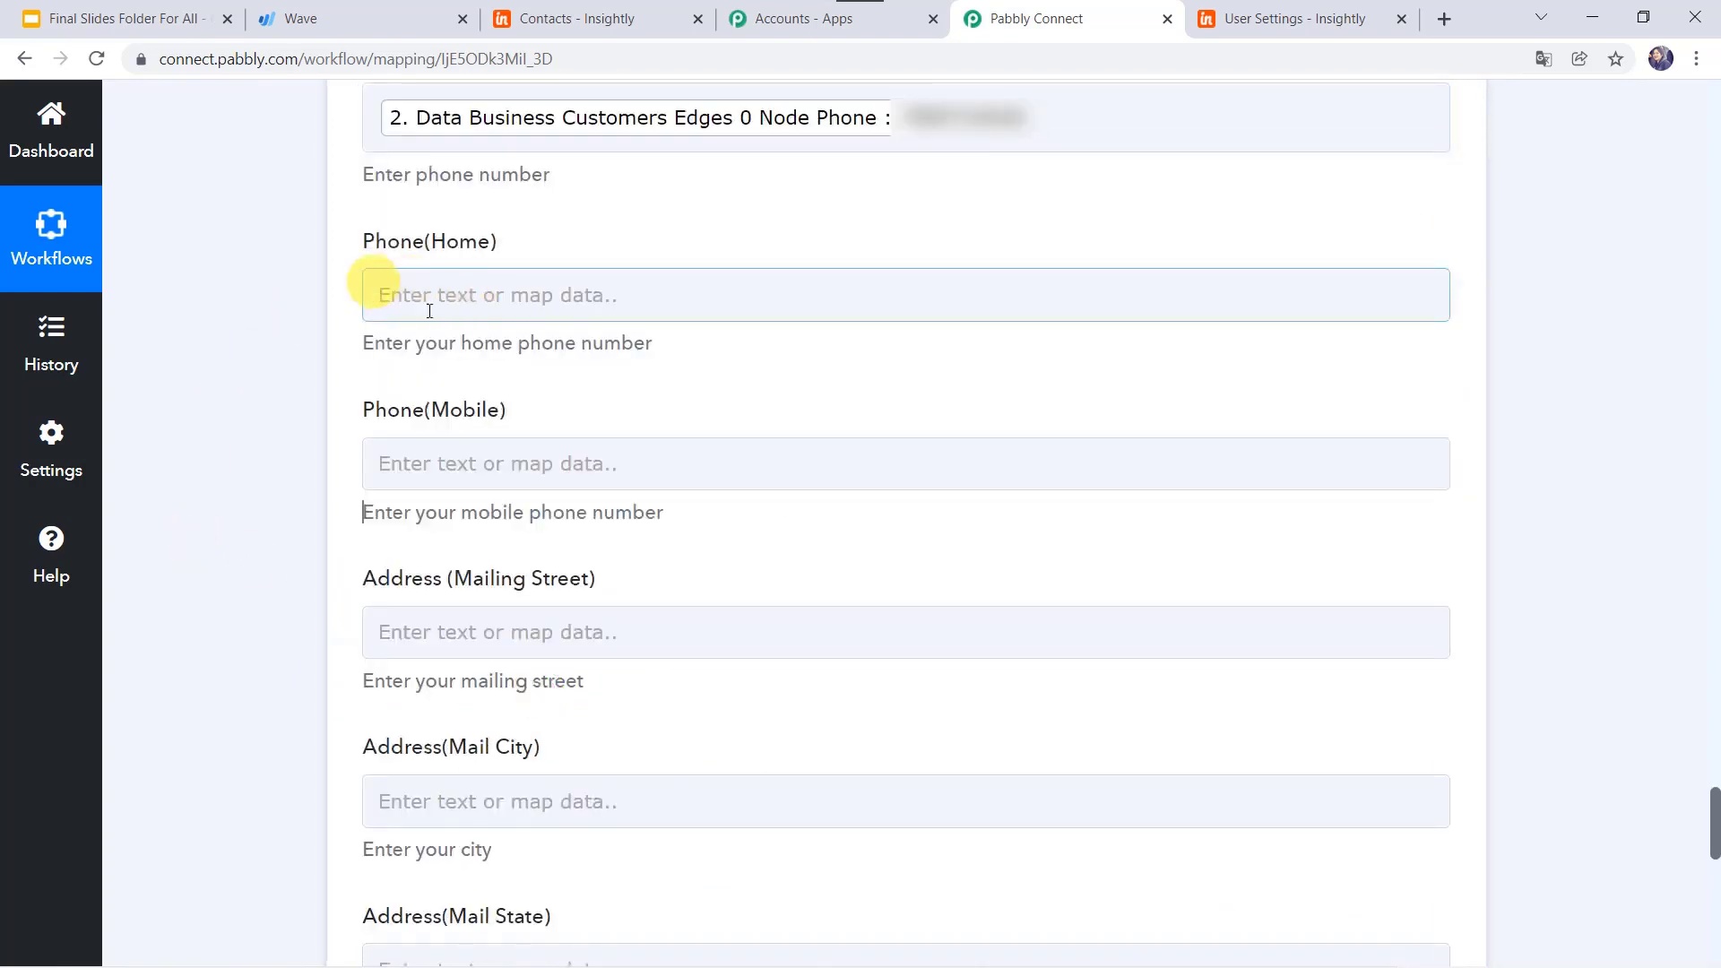
Step: Map the Wave customer's Node Phone into the Phone(Mobile) field
click(430, 455)
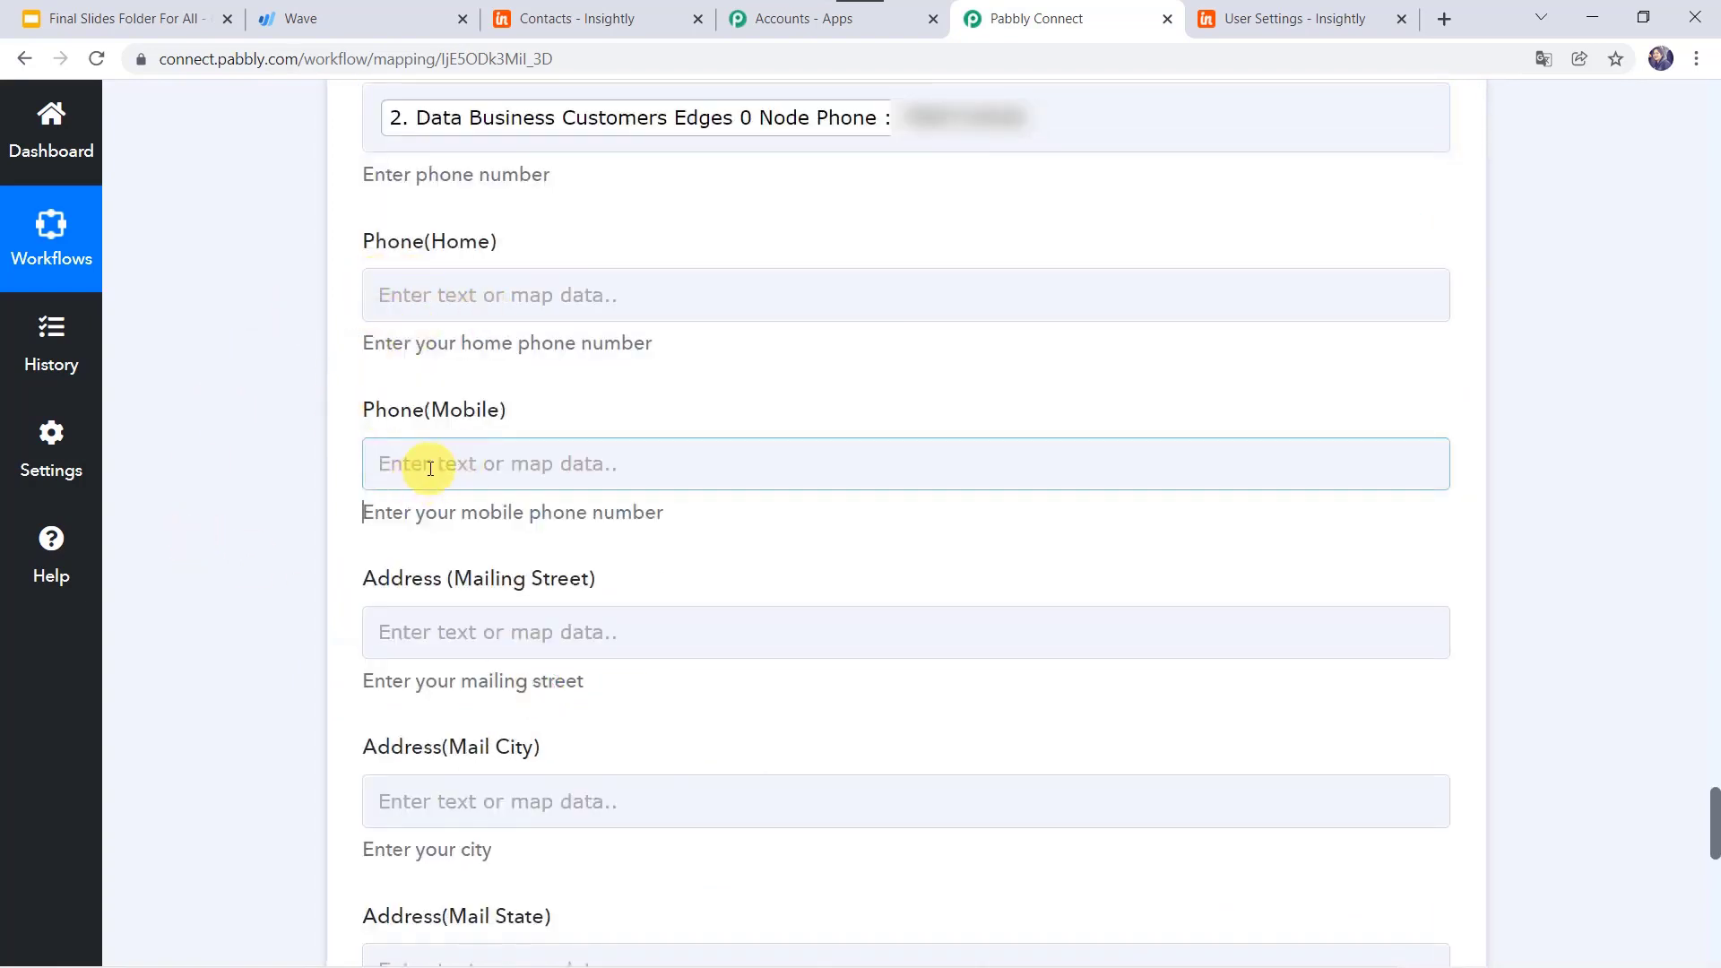
click(430, 466)
click(493, 761)
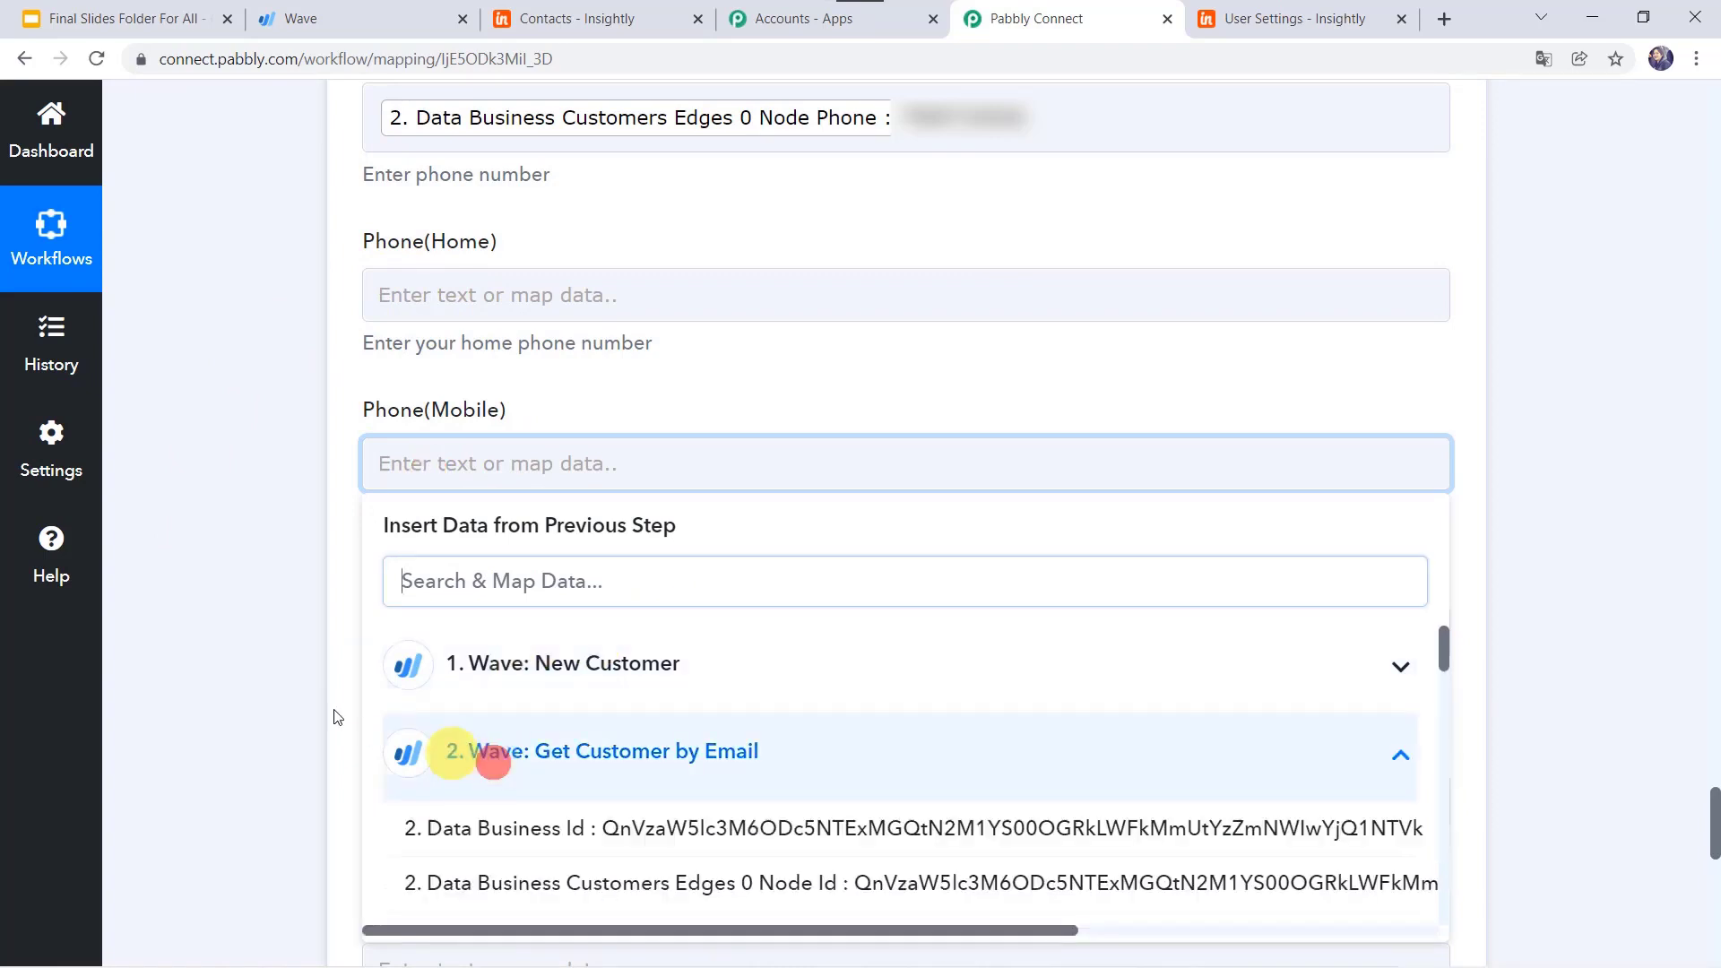
scroll(323, 707, down, 3)
scroll(570, 886, down, 1)
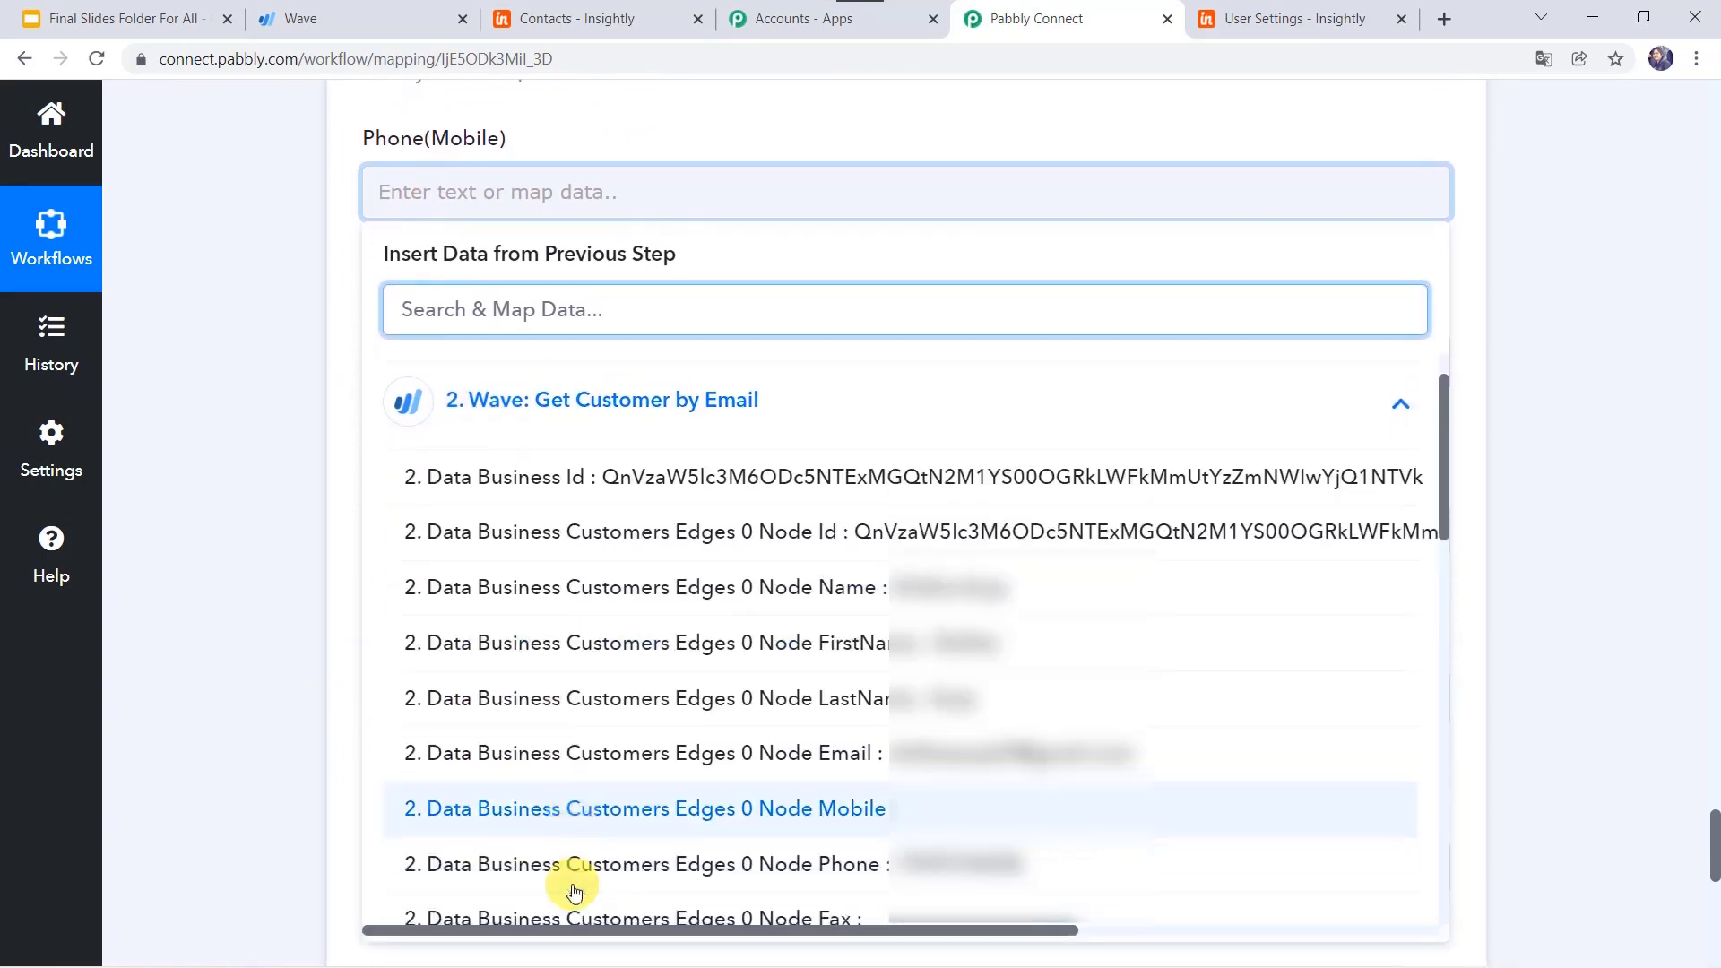
scroll(575, 891, down, 2)
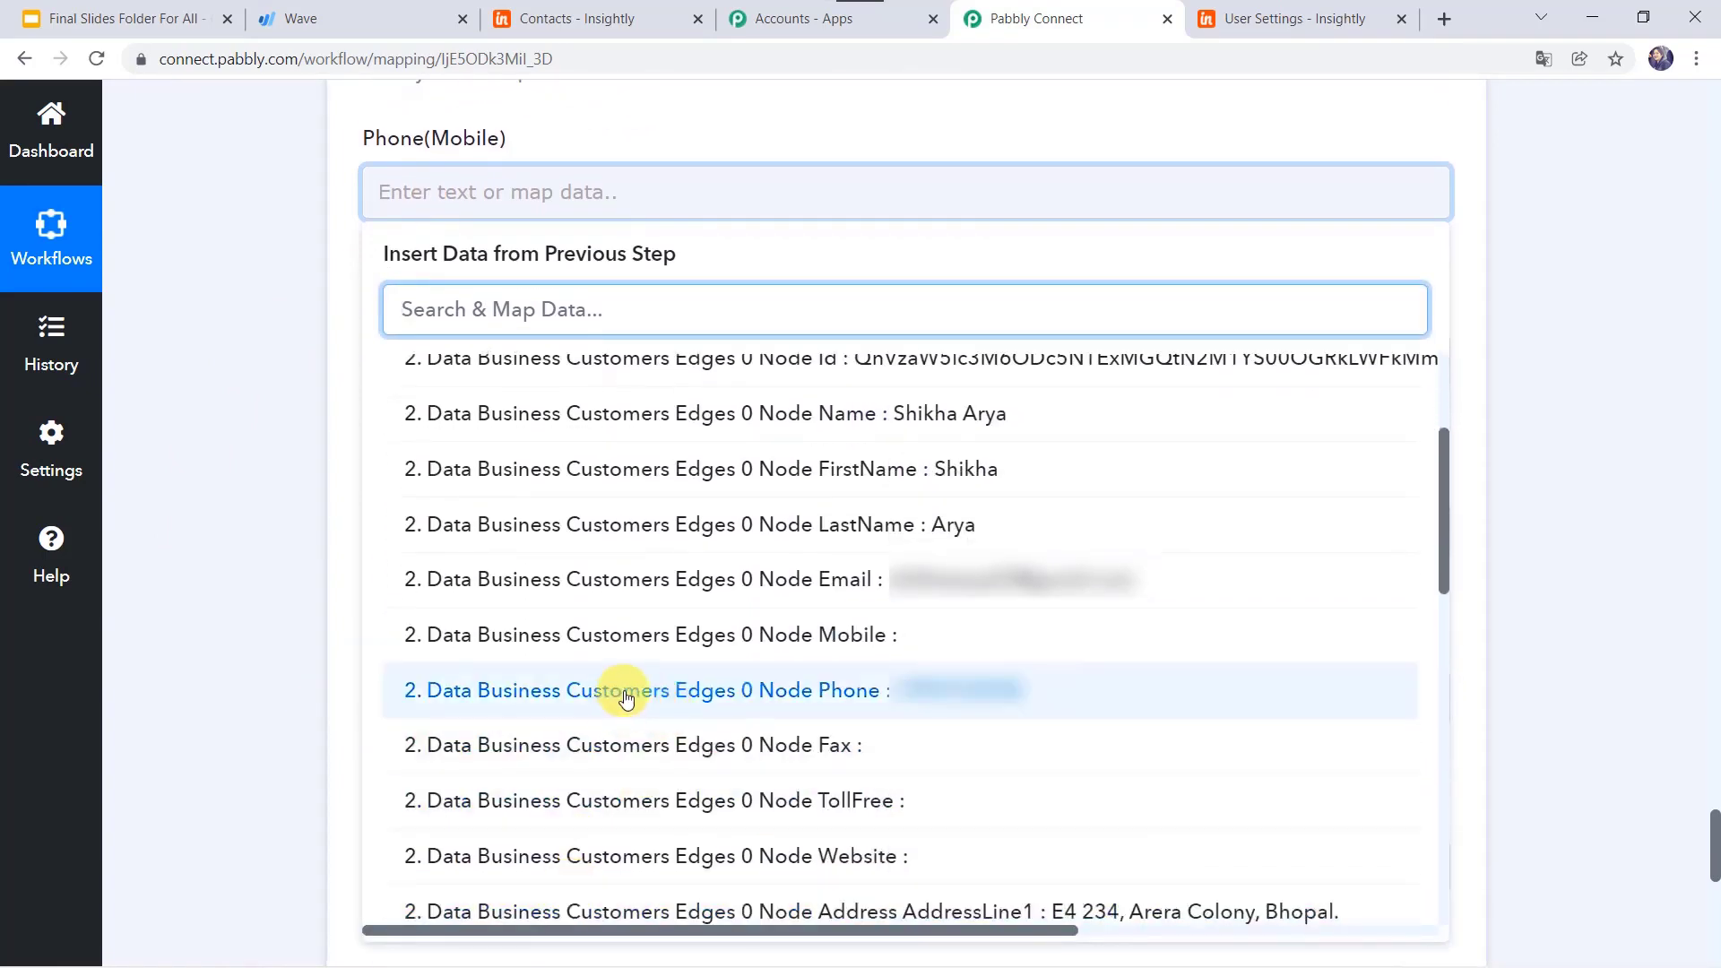
click(625, 697)
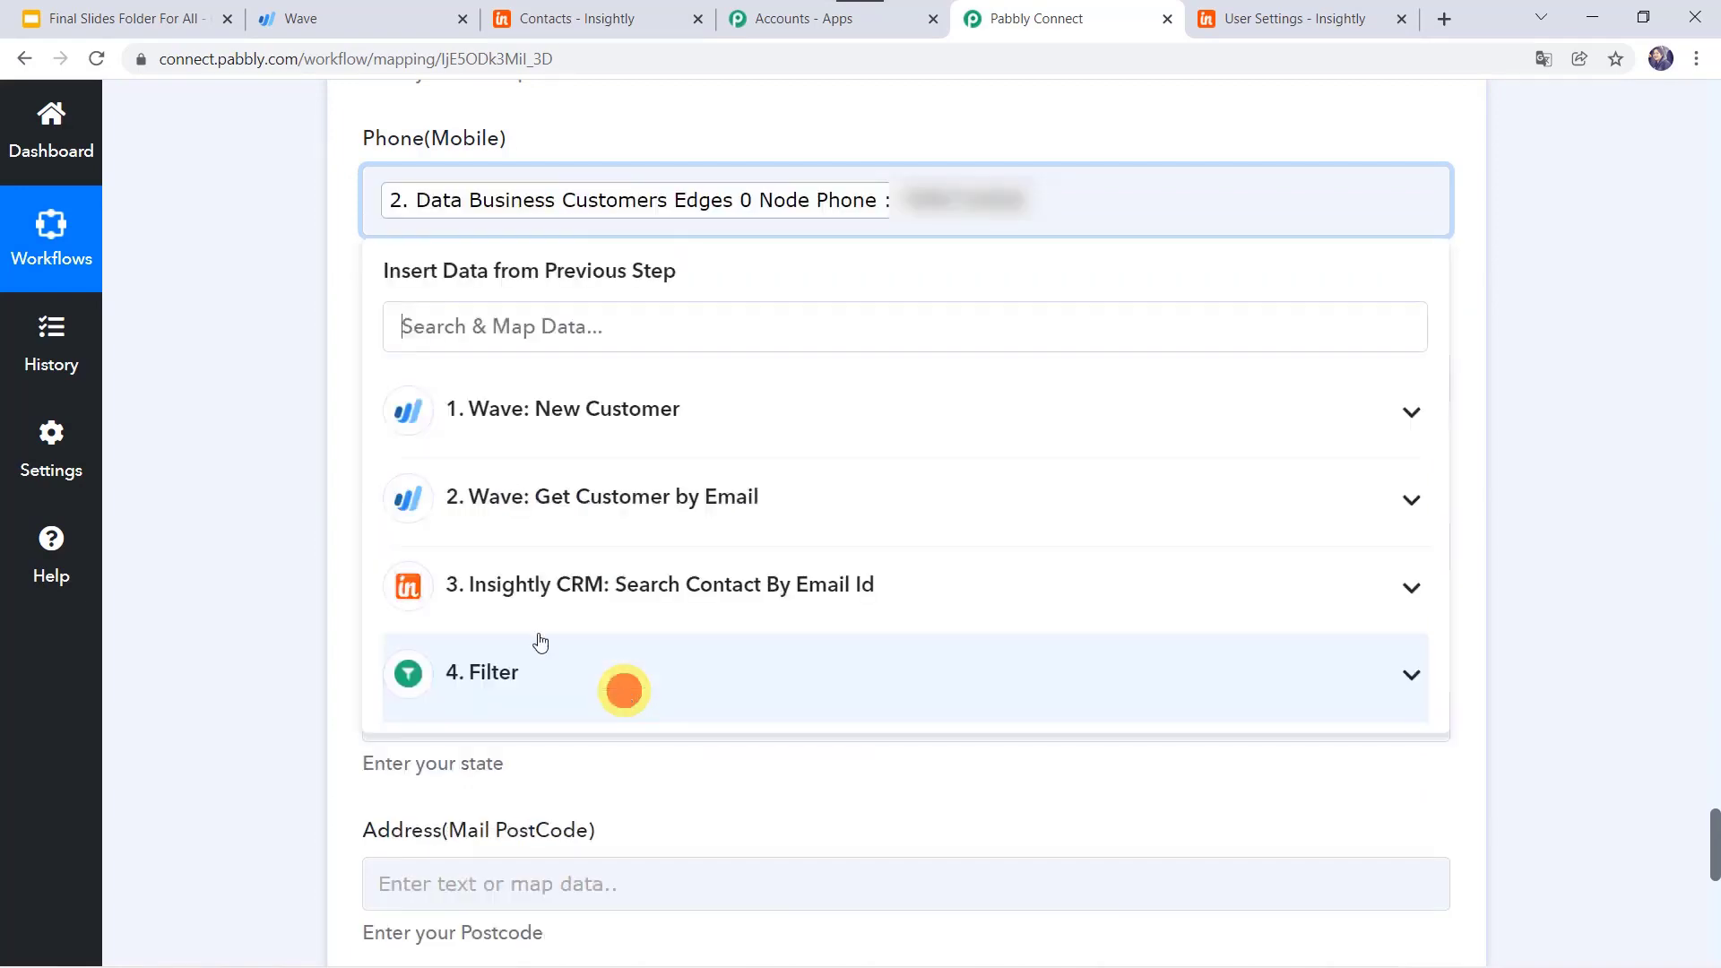
click(202, 446)
Step: Replace the Phone field's mapping with Wave's ShippingDetails Phone
scroll(203, 447, up, 5)
click(995, 333)
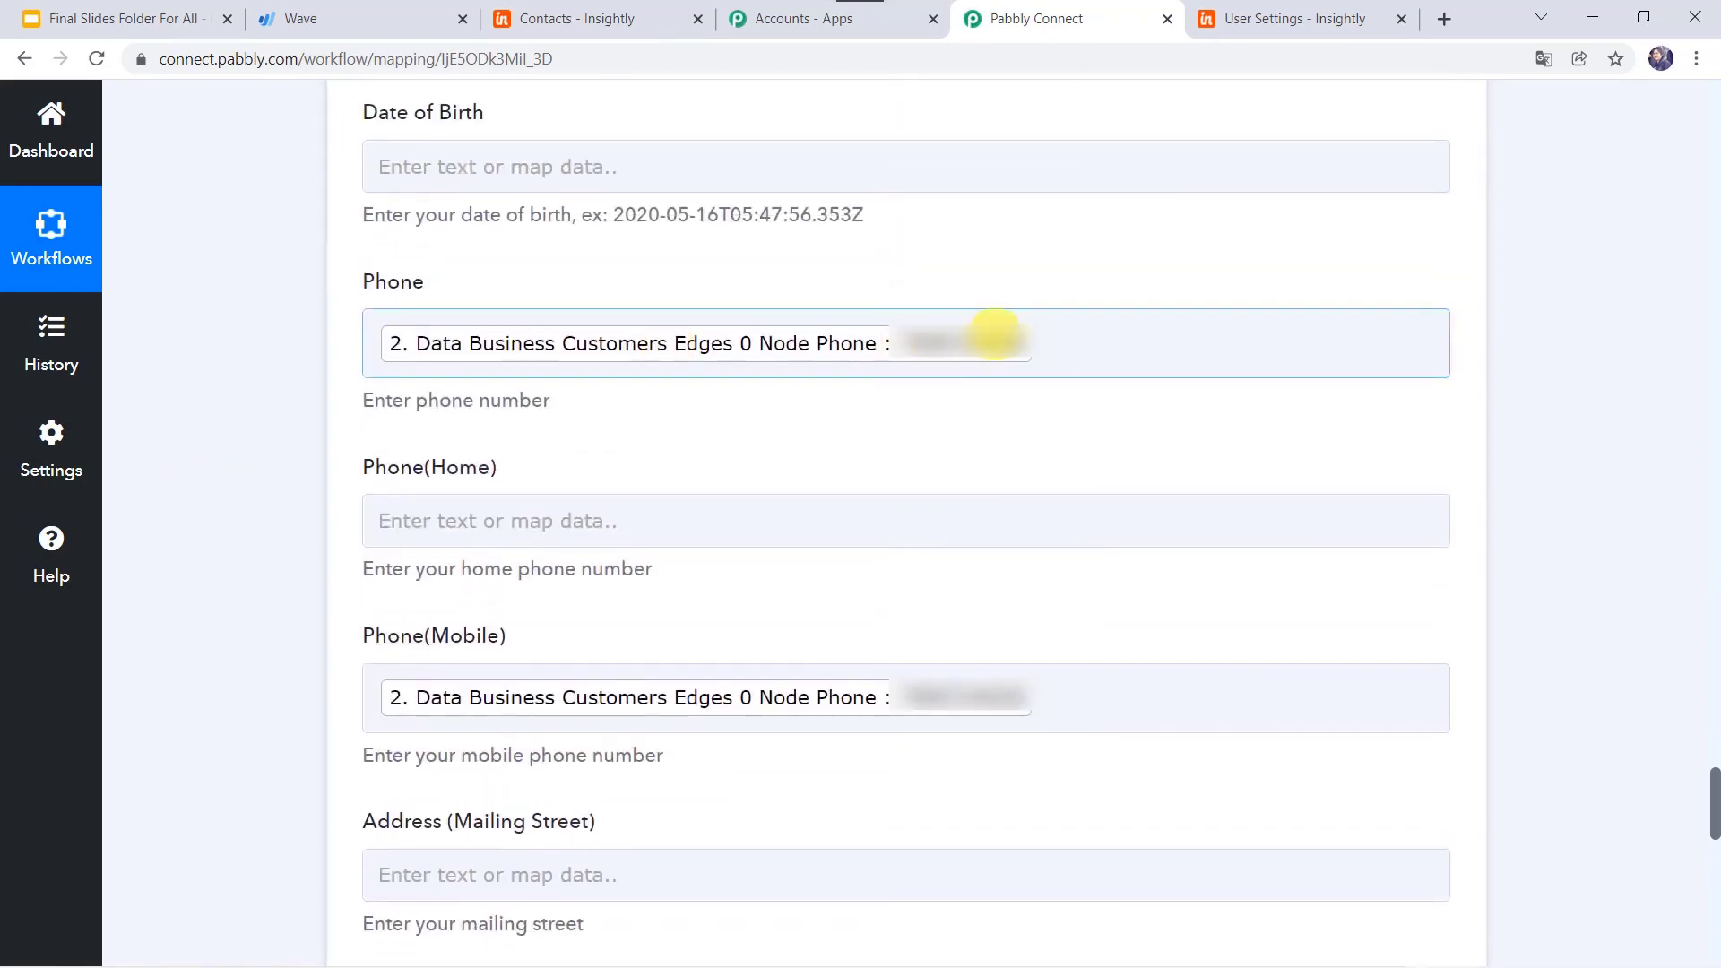
click(1026, 336)
key(BackSpace)
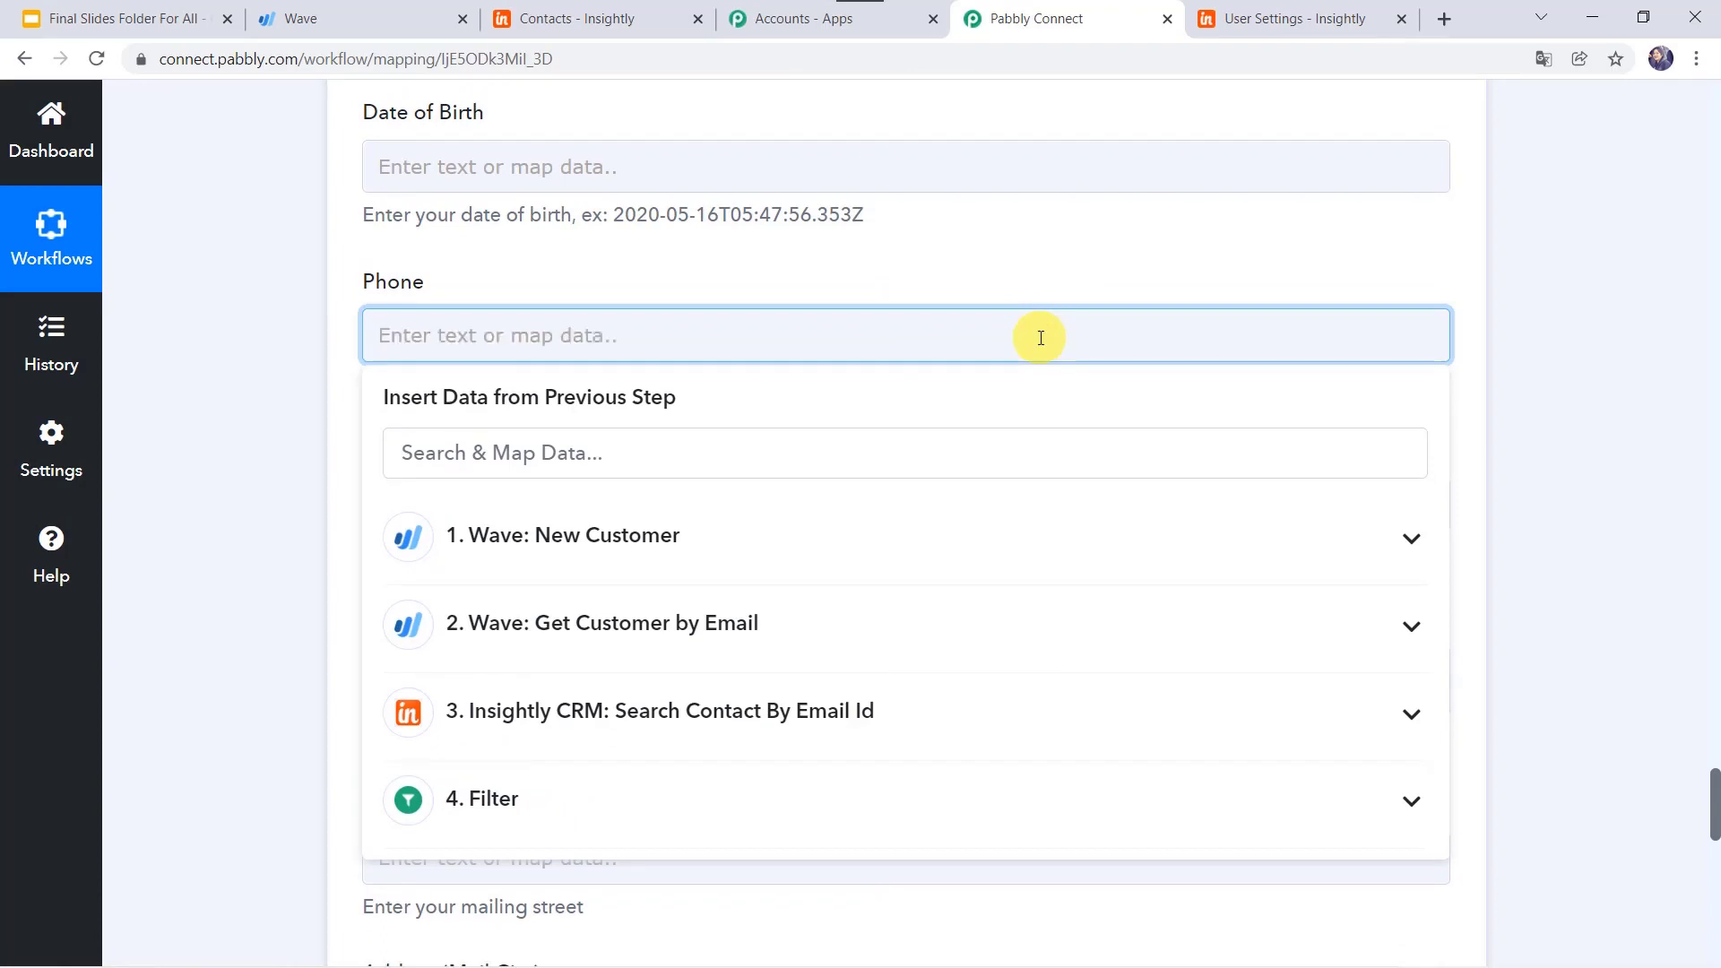
click(596, 619)
scroll(615, 788, down, 8)
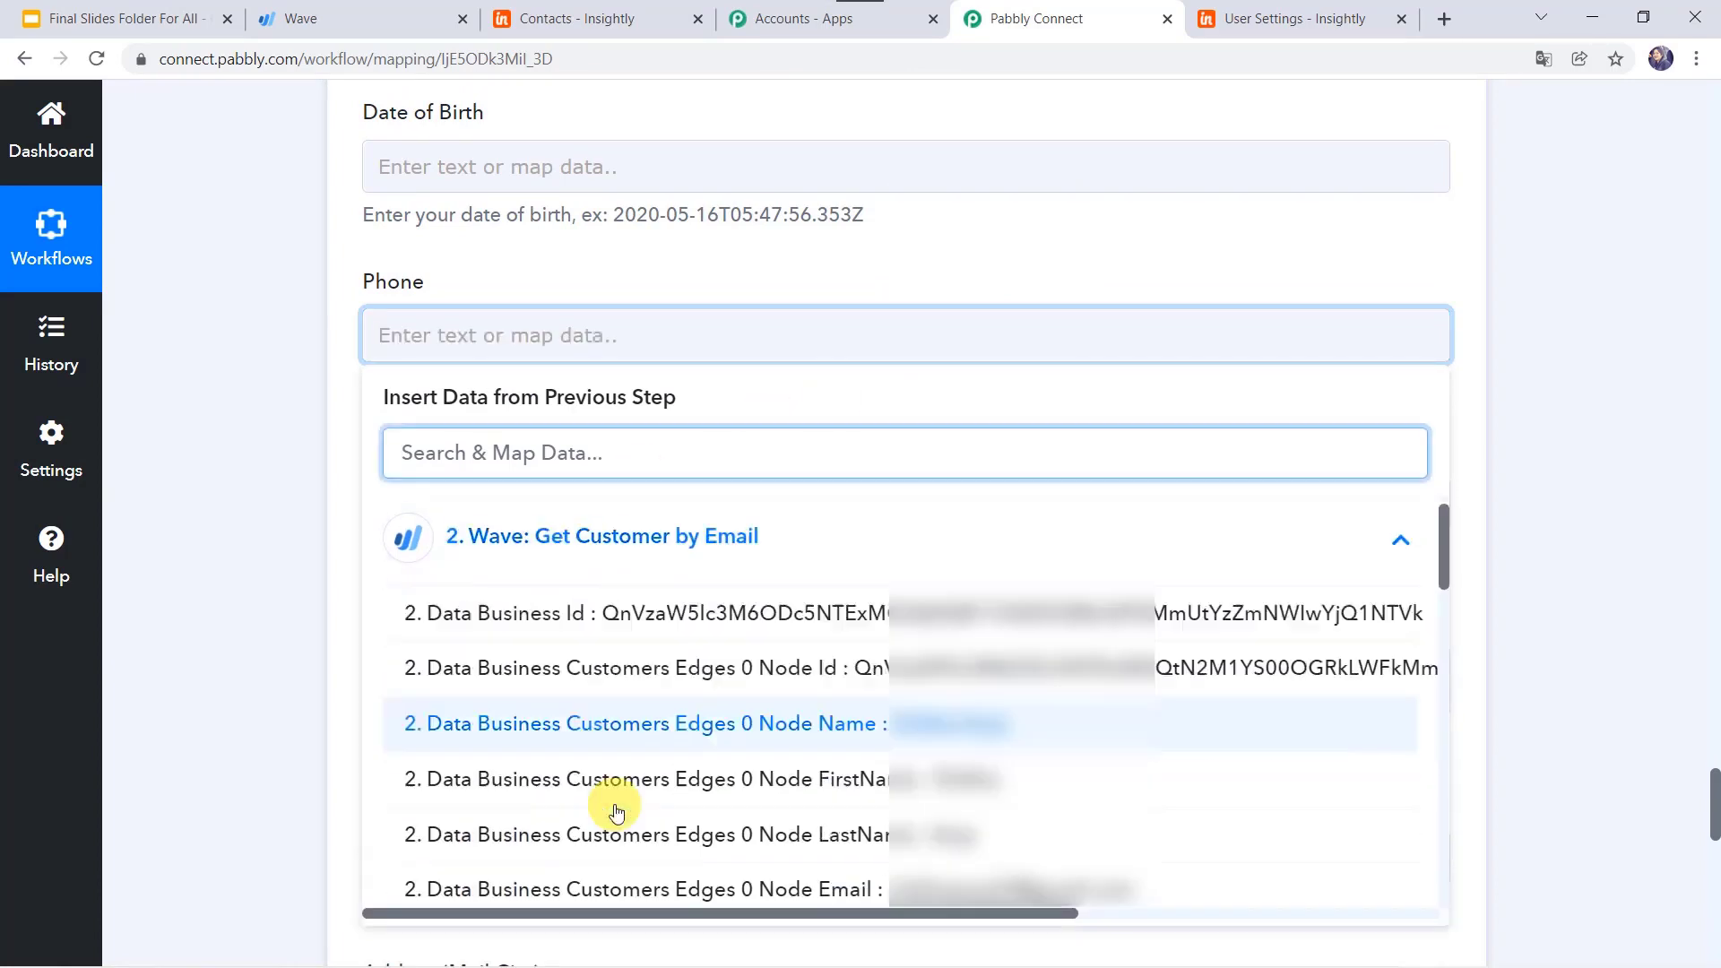
scroll(616, 811, down, 4)
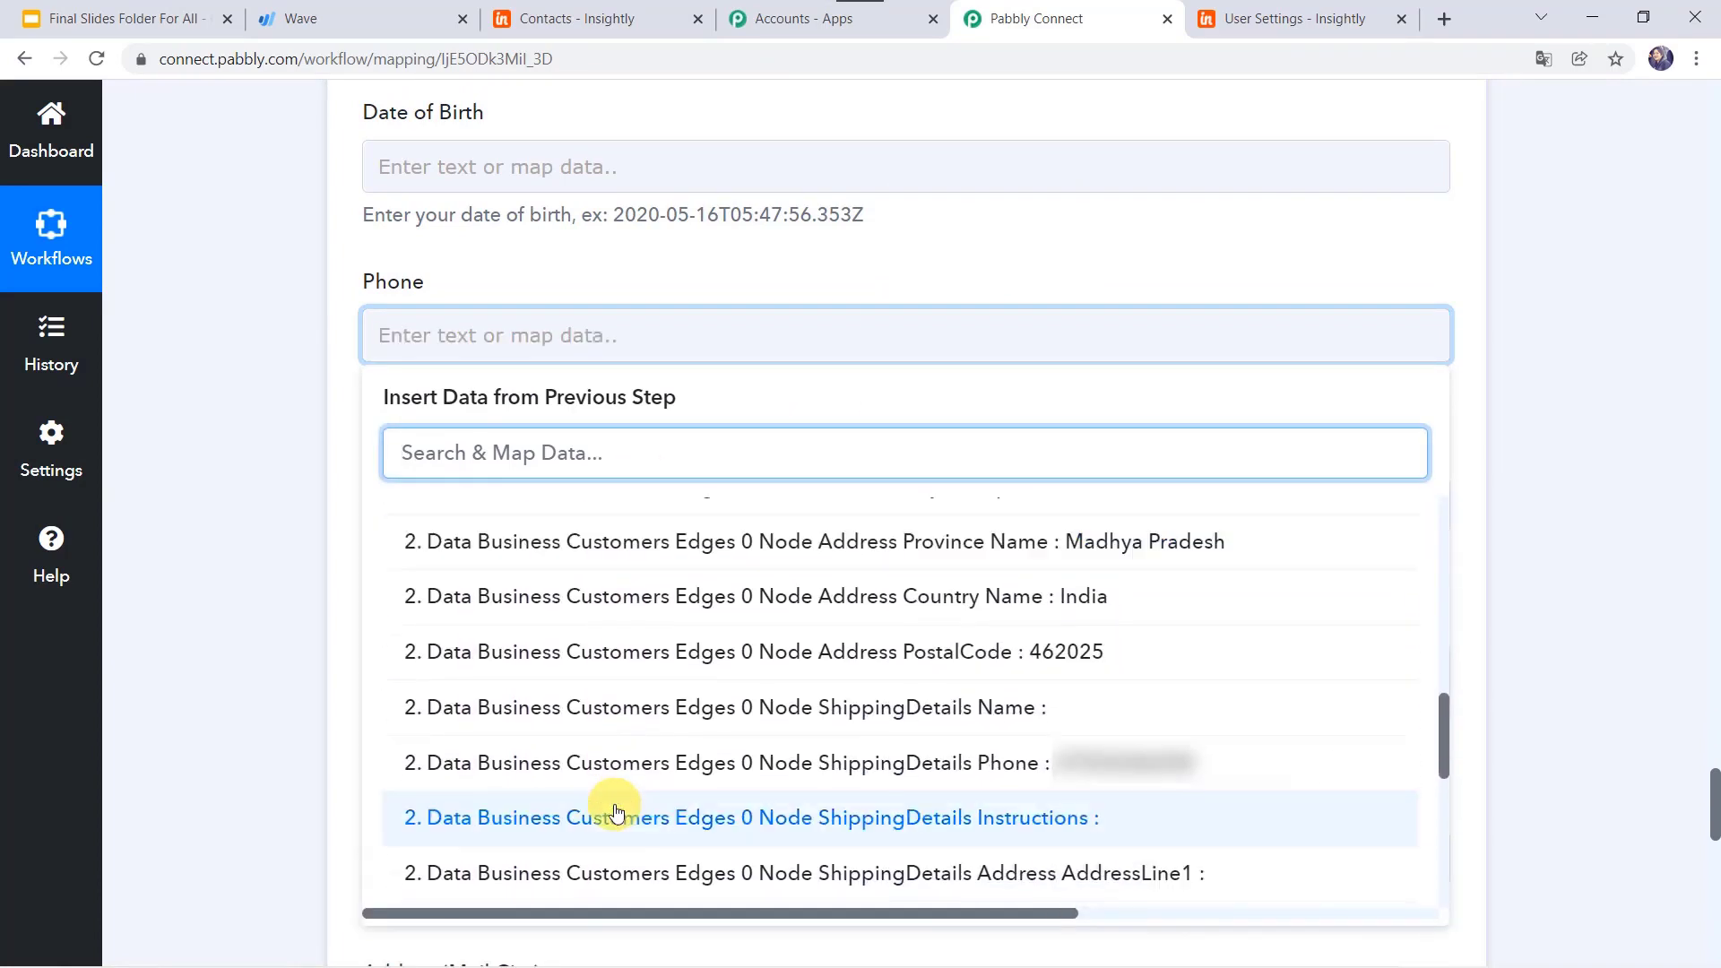
click(665, 766)
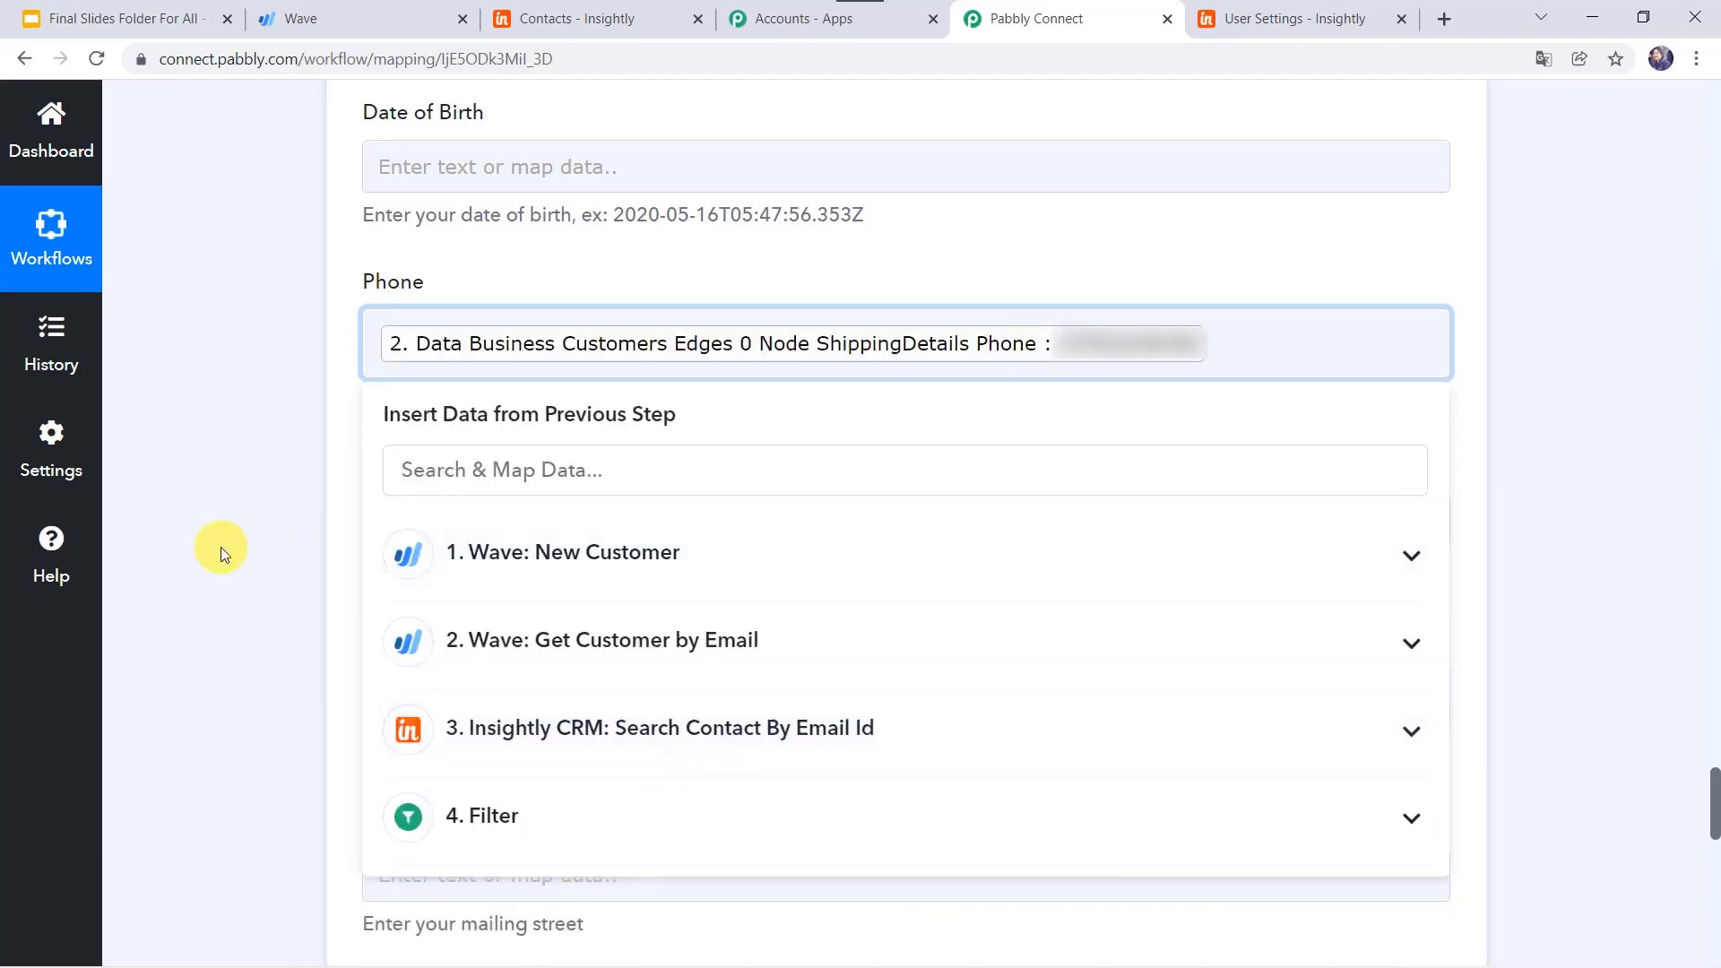
click(220, 547)
scroll(220, 547, down, 3)
scroll(221, 547, down, 2)
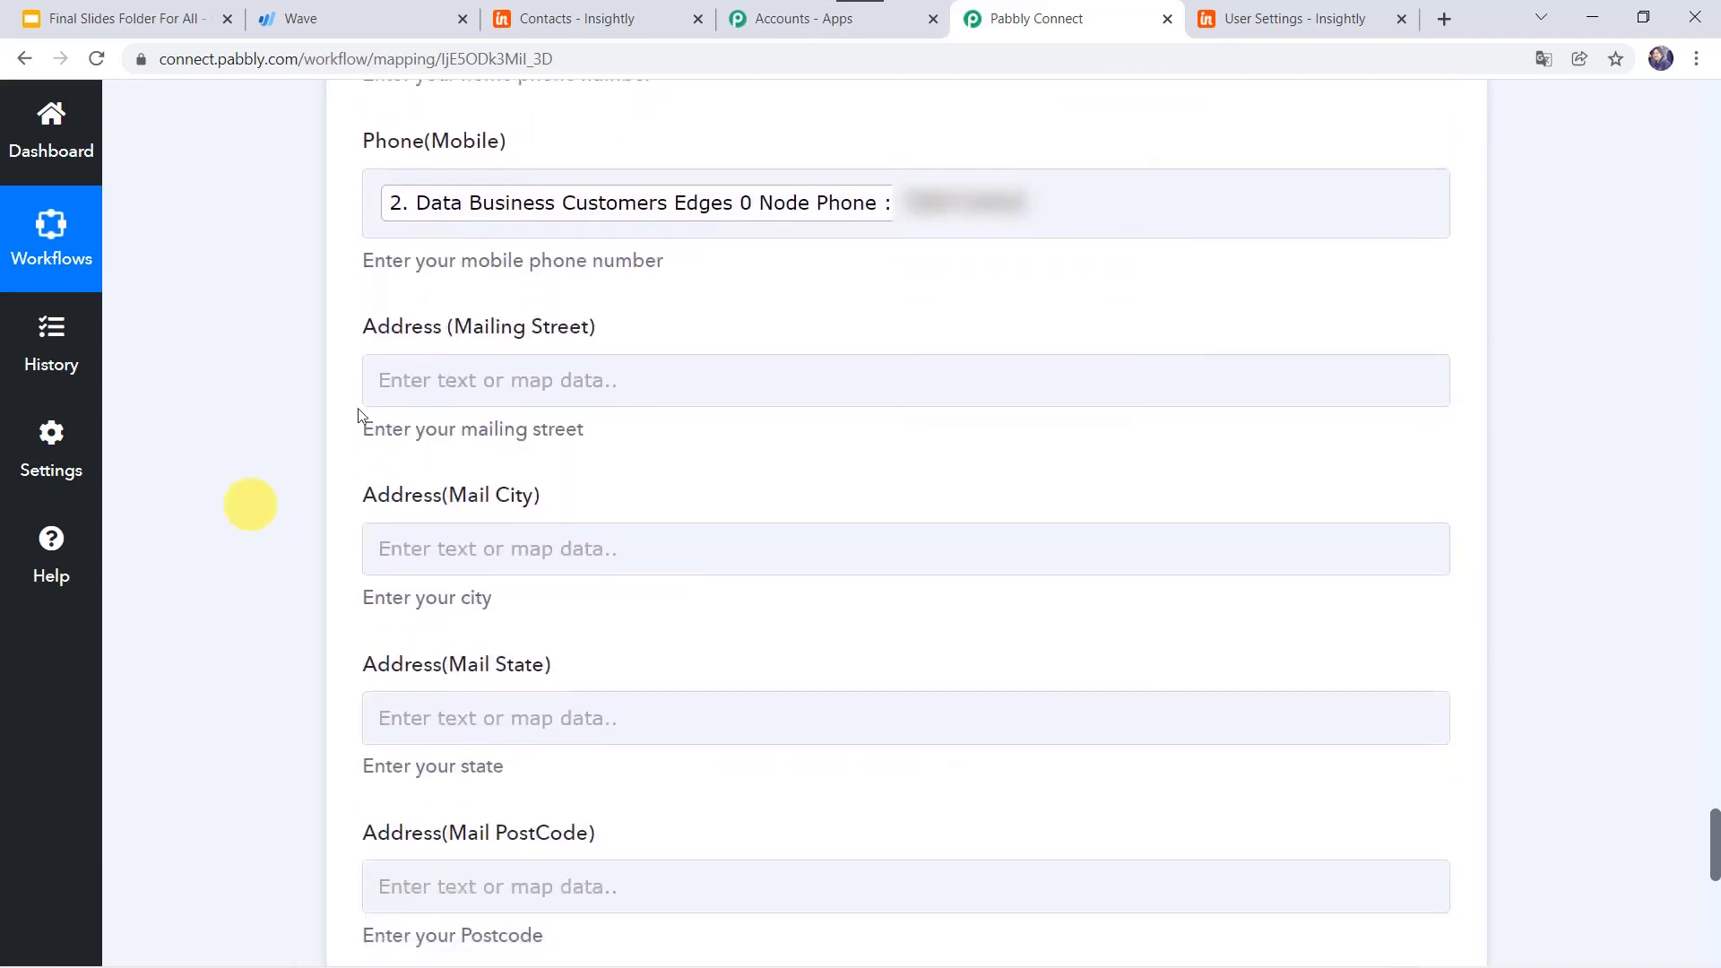
Step: Map the Wave customer's AddressLine1 into the Insightly Mailing Street field
click(445, 381)
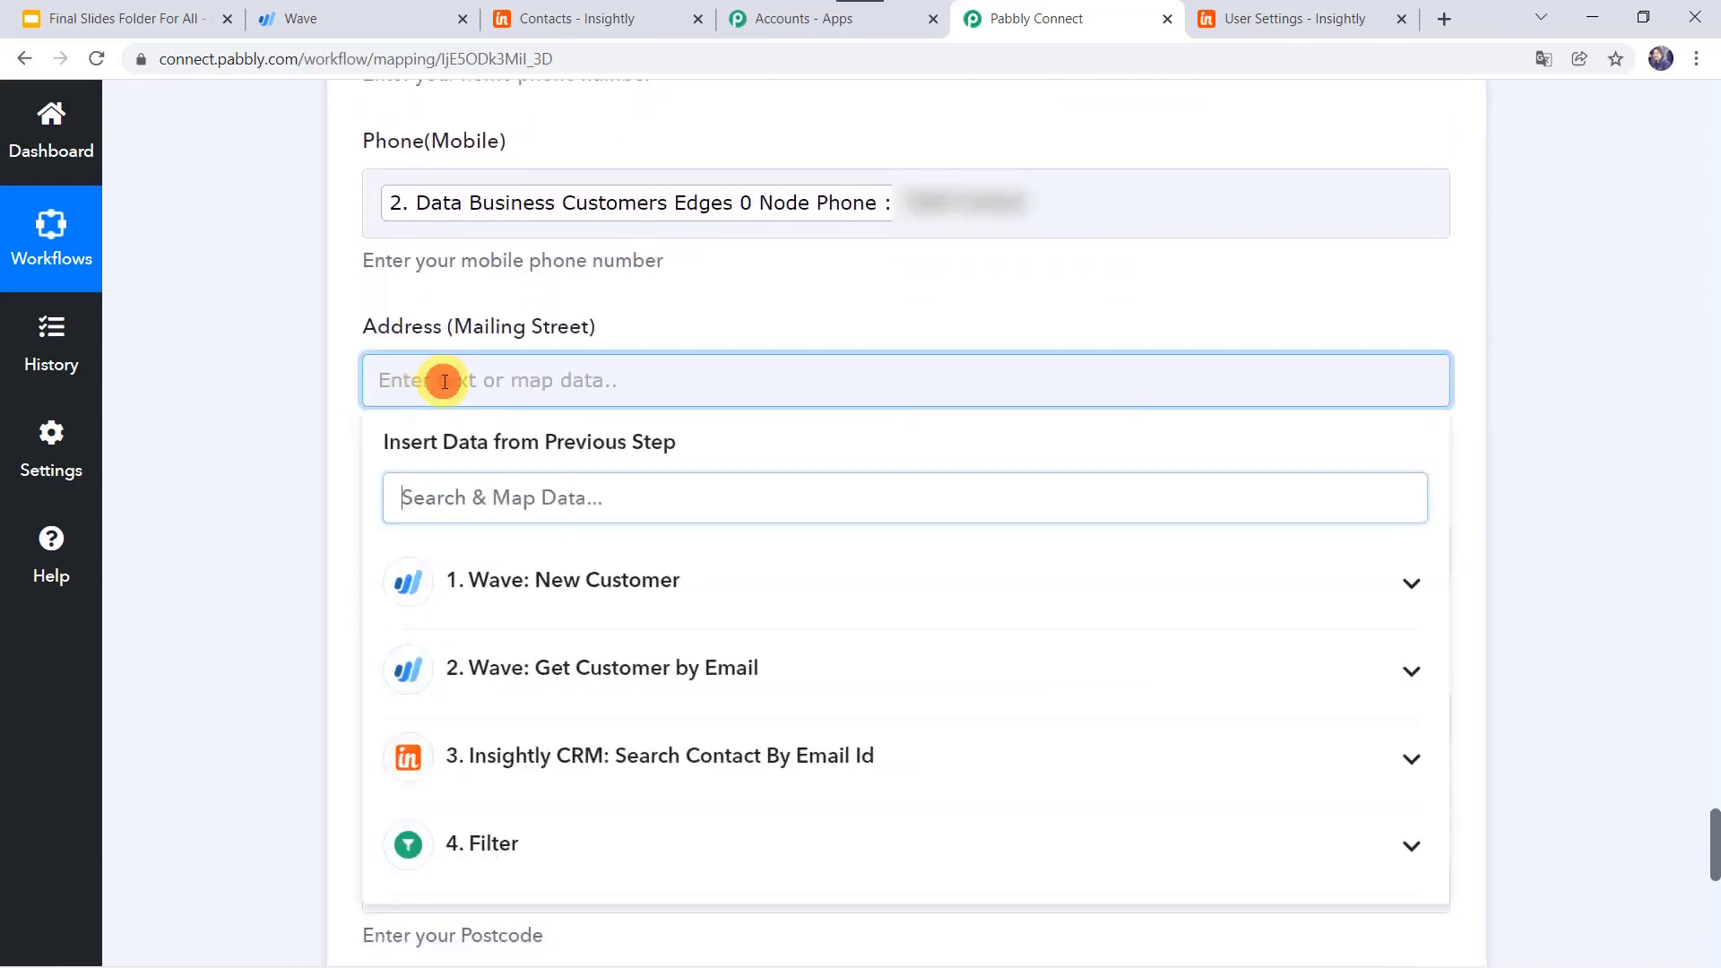
click(599, 679)
scroll(615, 841, down, 5)
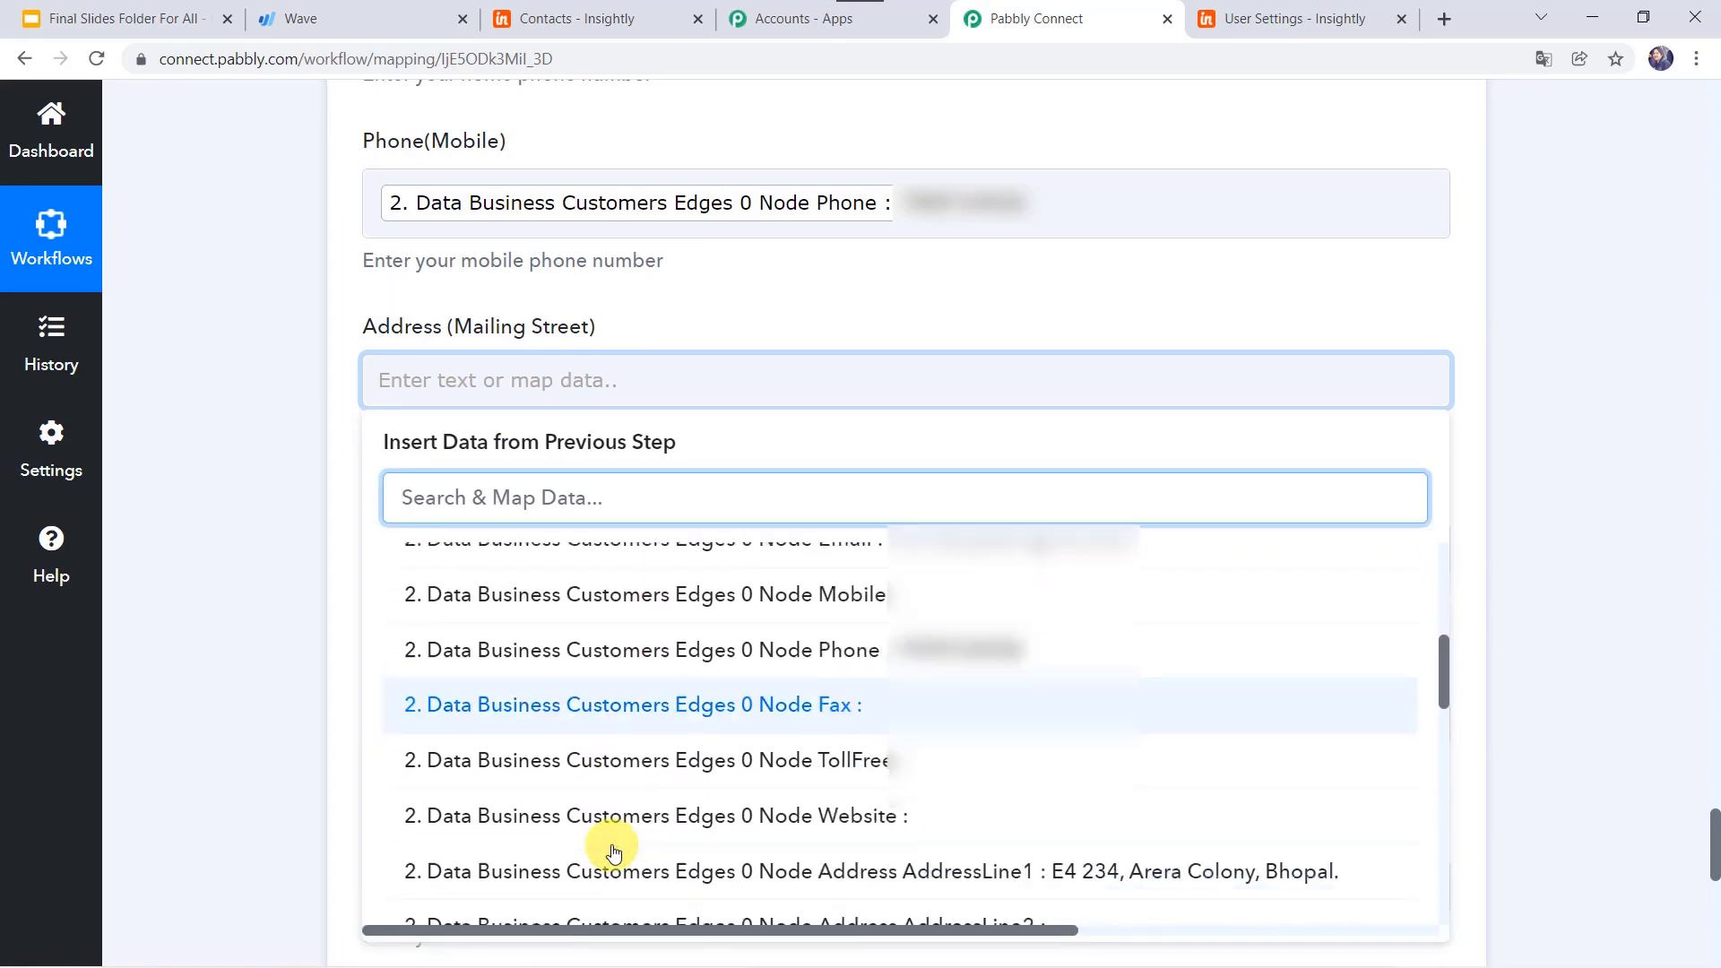
scroll(615, 849, down, 2)
click(615, 704)
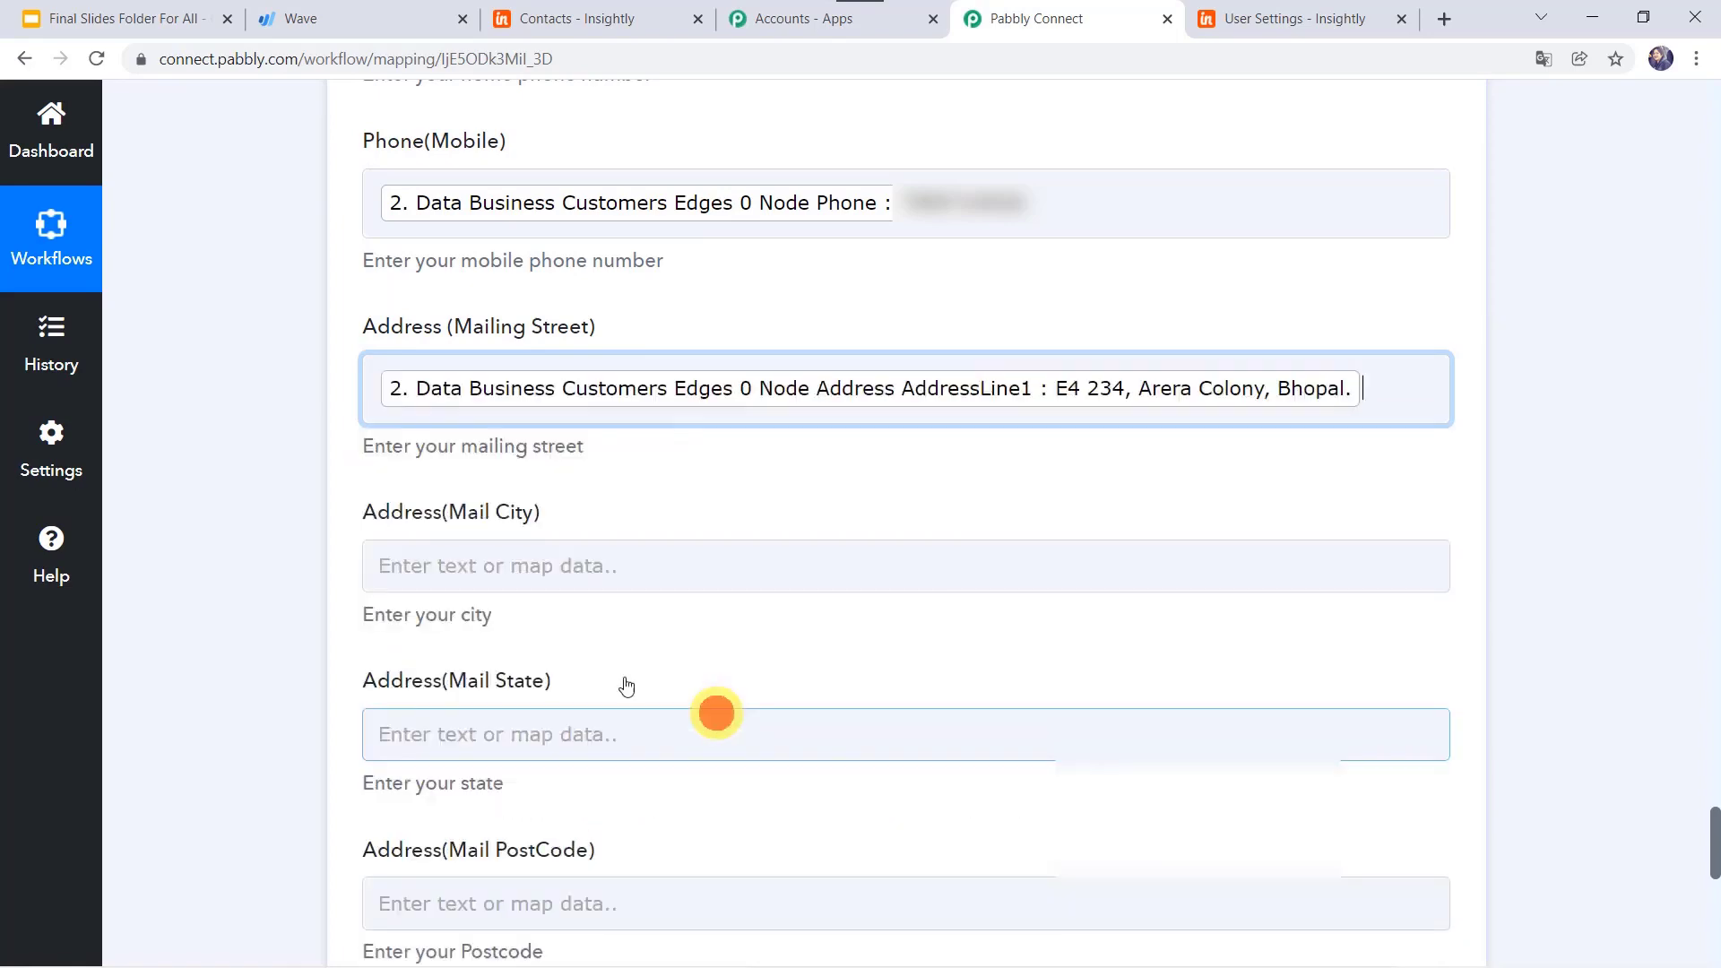
Step: Map the customer's Address City, Bhopal, into Mail City
click(418, 551)
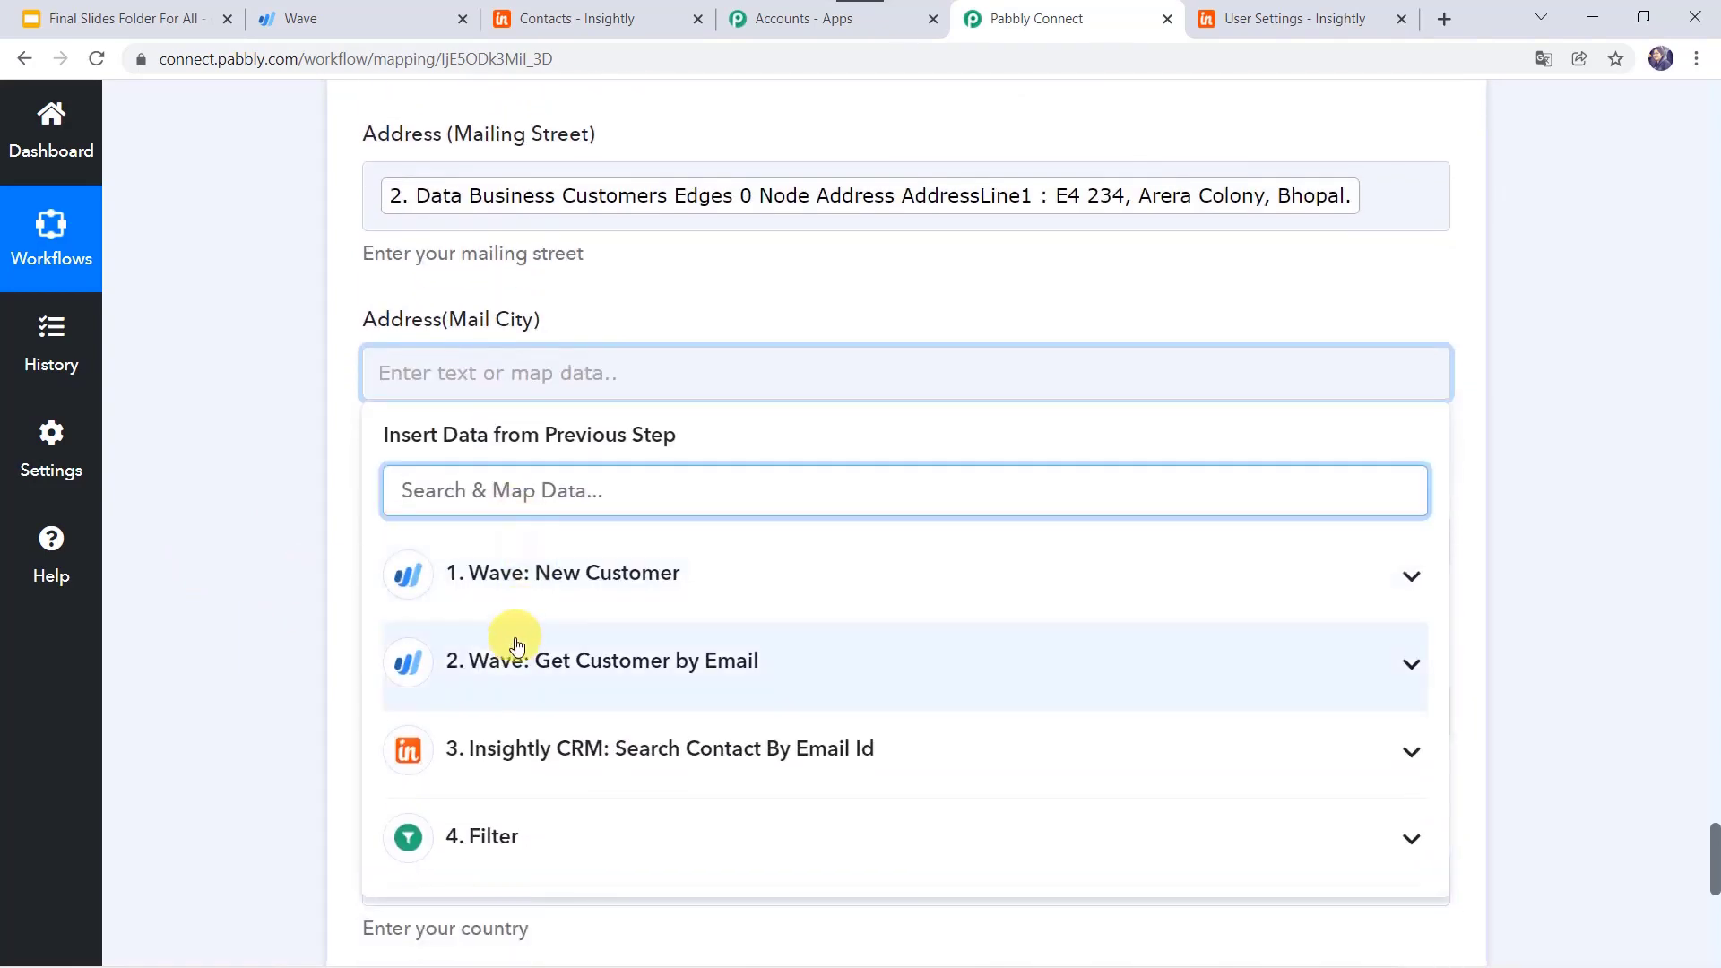
click(502, 656)
scroll(757, 814, down, 3)
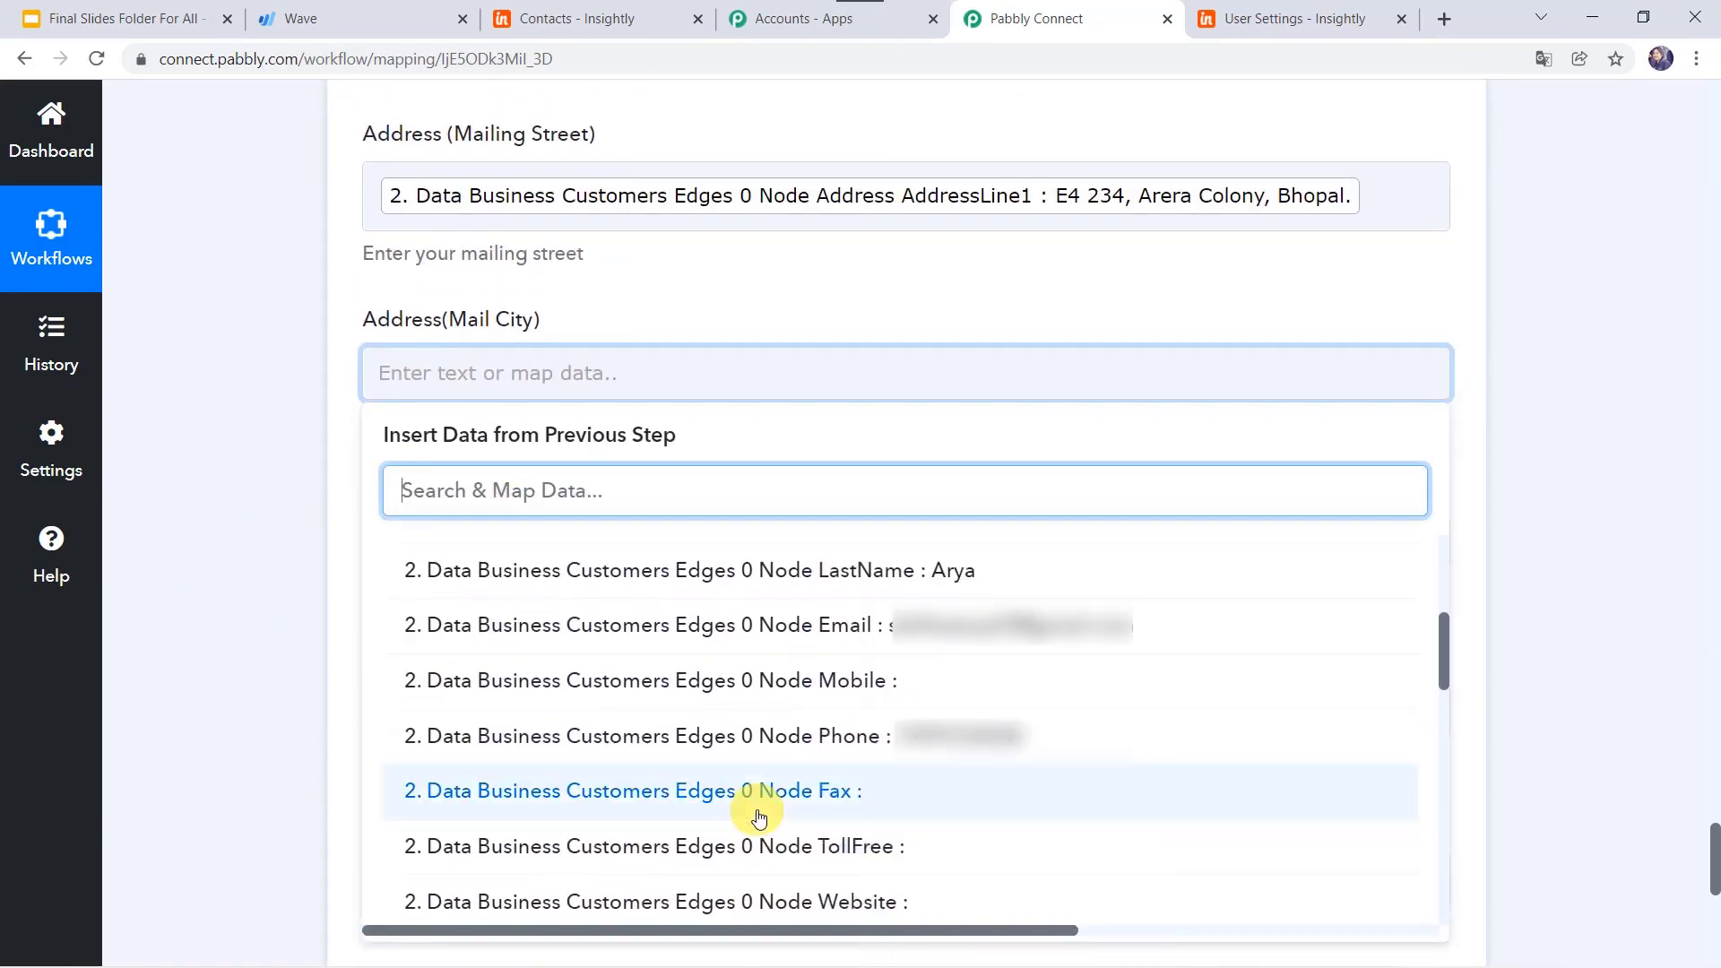
scroll(758, 812, down, 2)
click(800, 856)
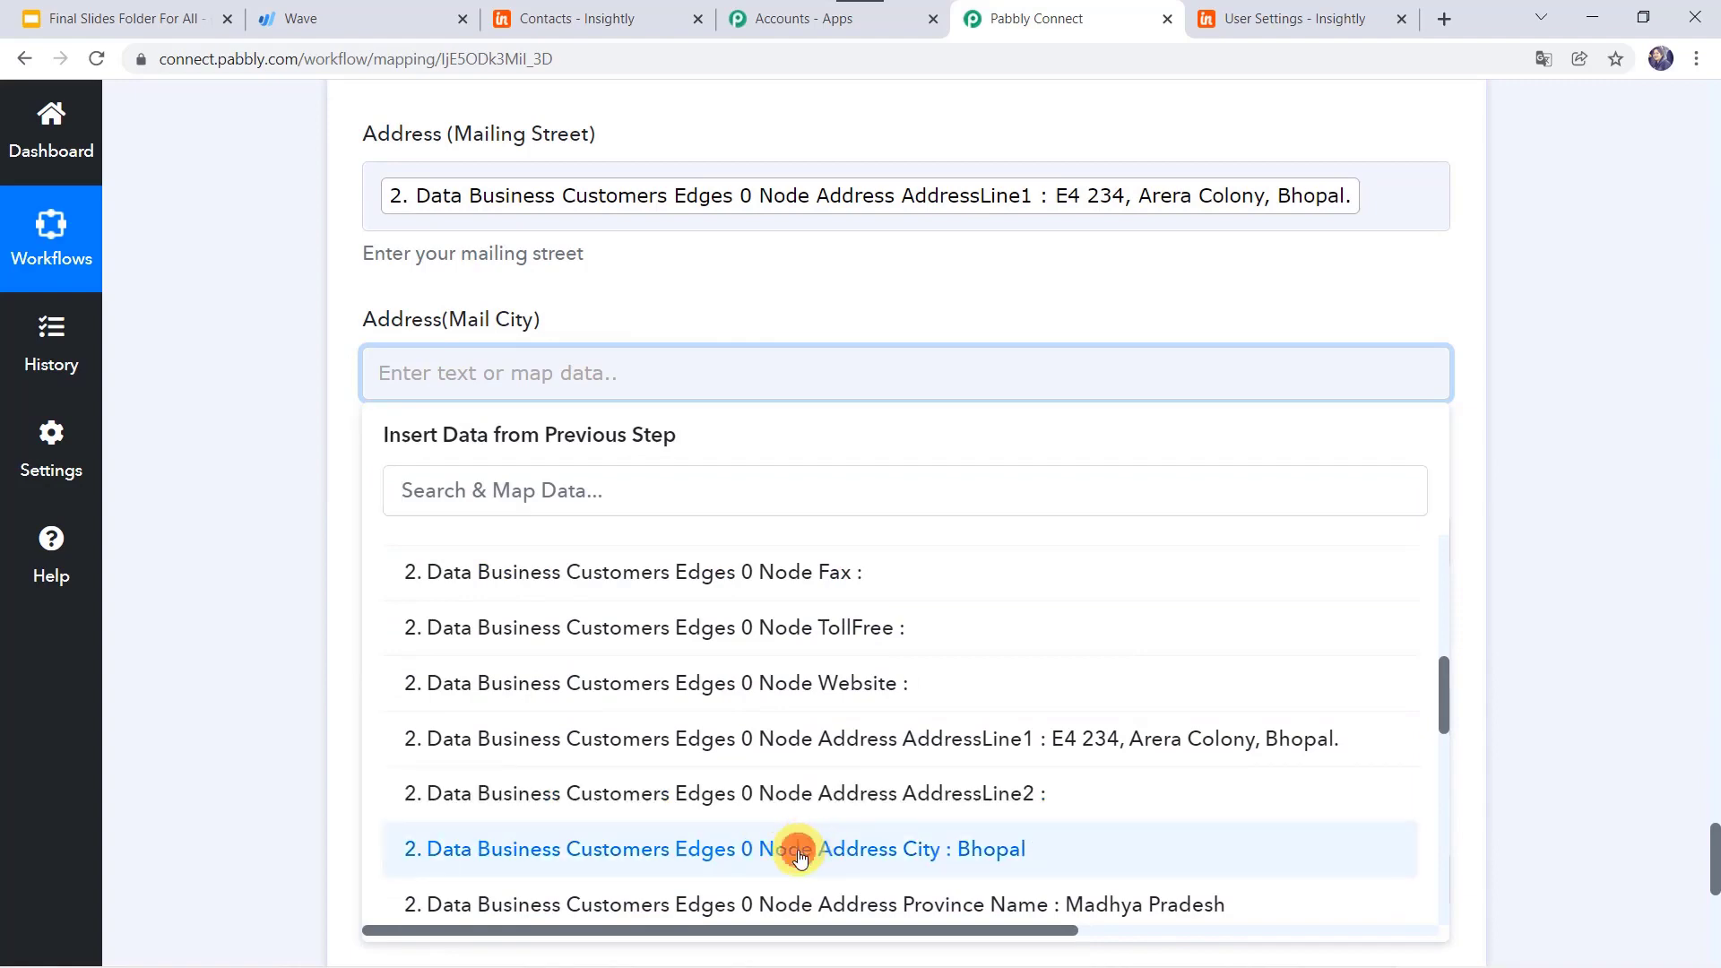
click(261, 590)
Step: Map the customer's Province Name, Madhya Pradesh, into Mail State
scroll(261, 592, down, 3)
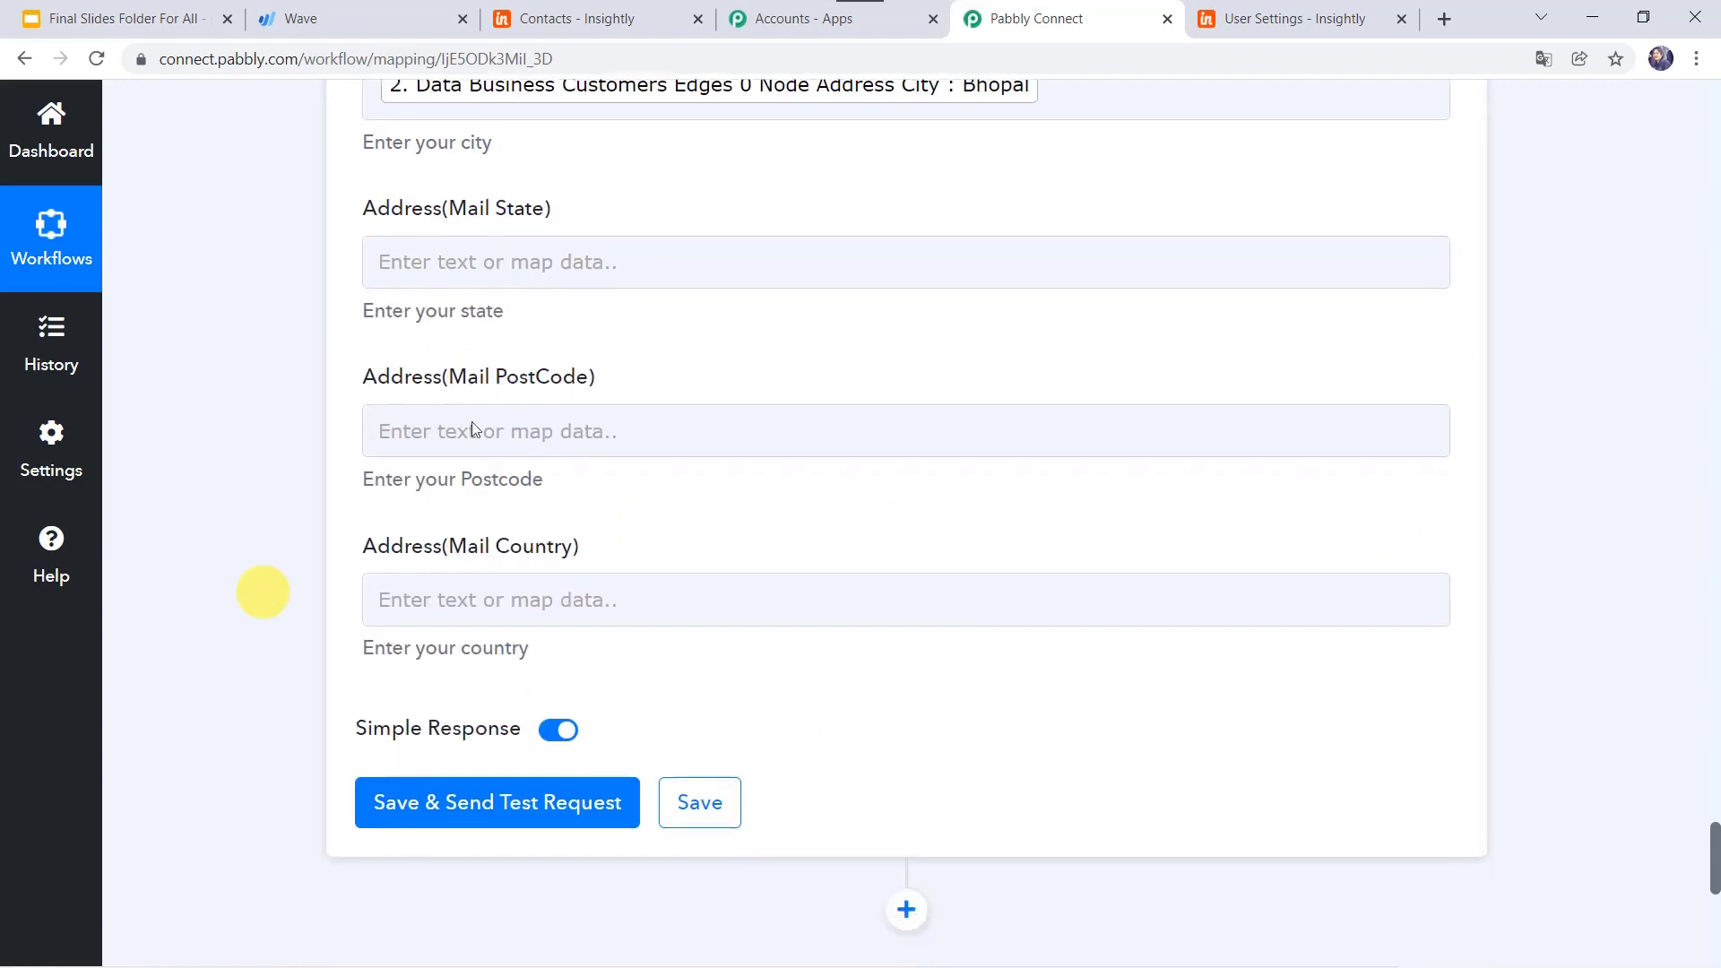
click(504, 271)
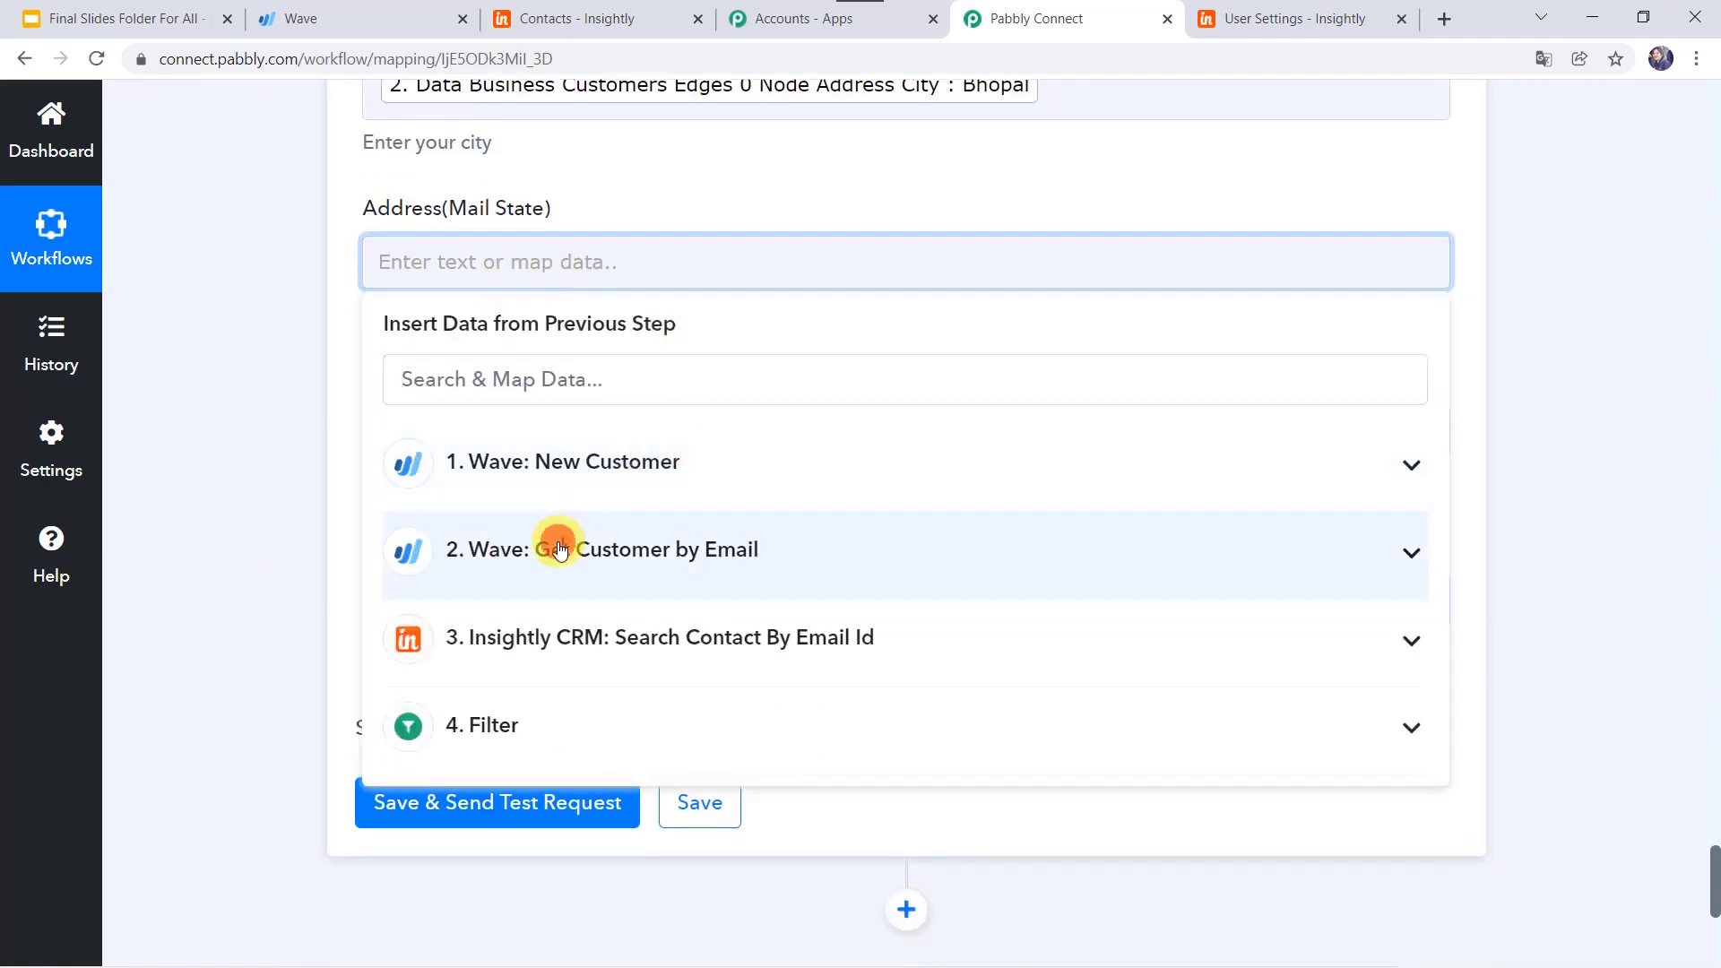
click(559, 549)
scroll(654, 837, down, 4)
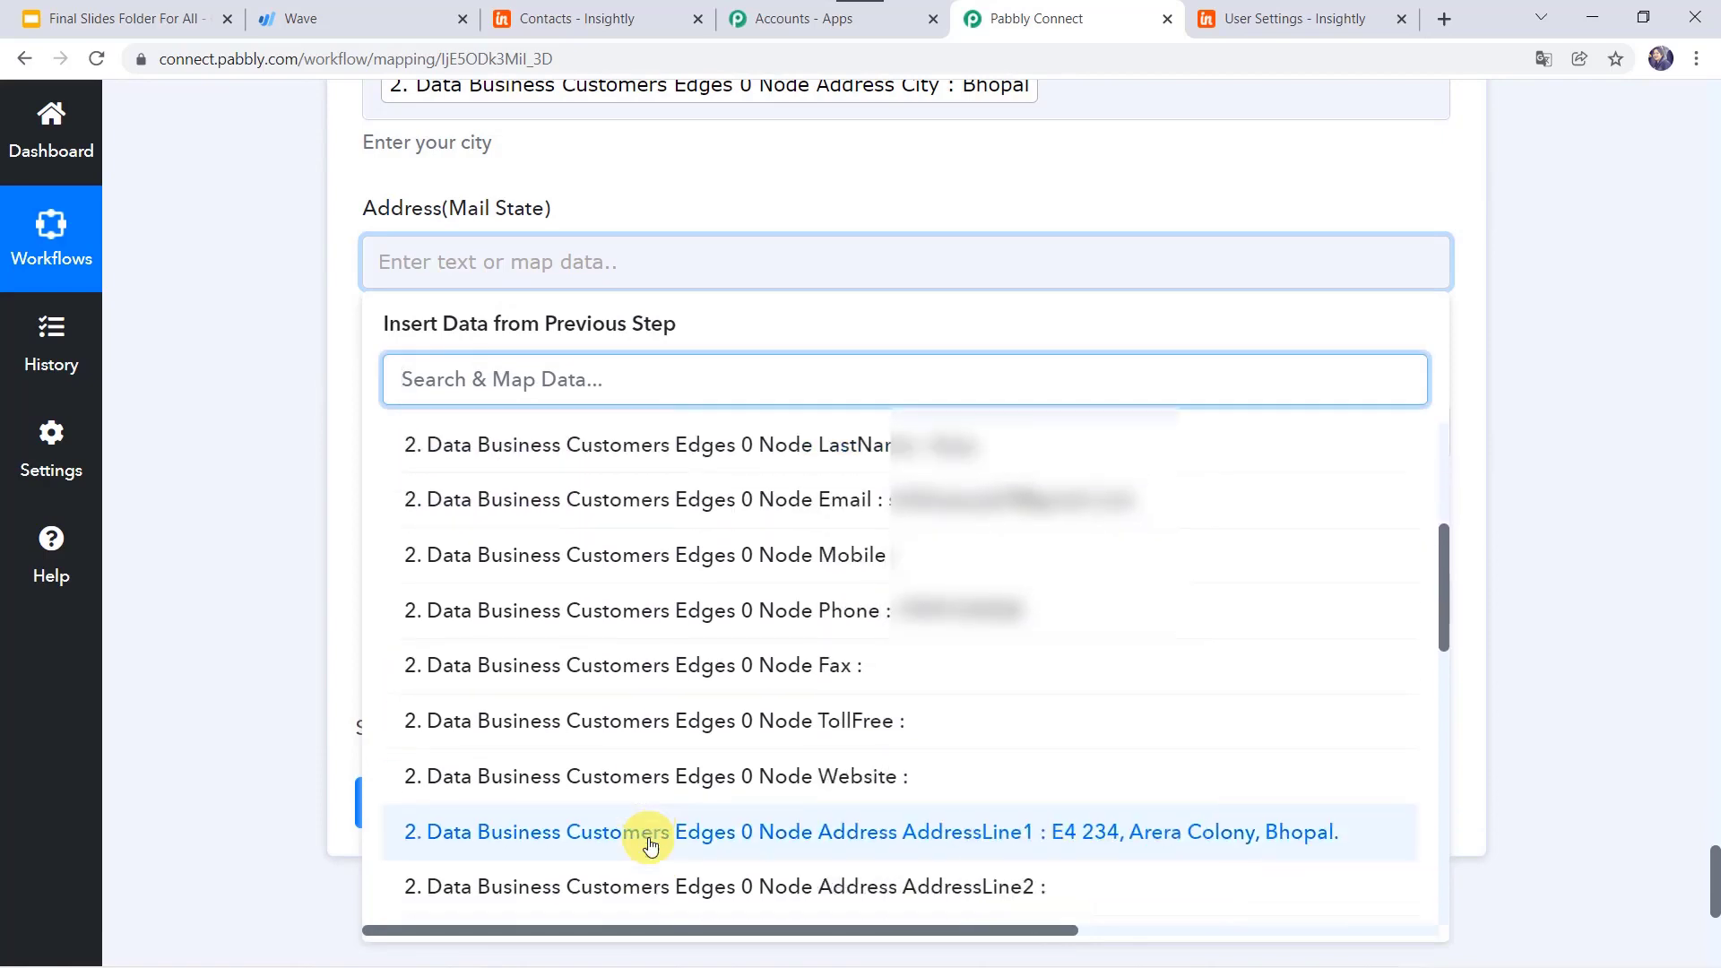
scroll(647, 841, down, 3)
click(634, 757)
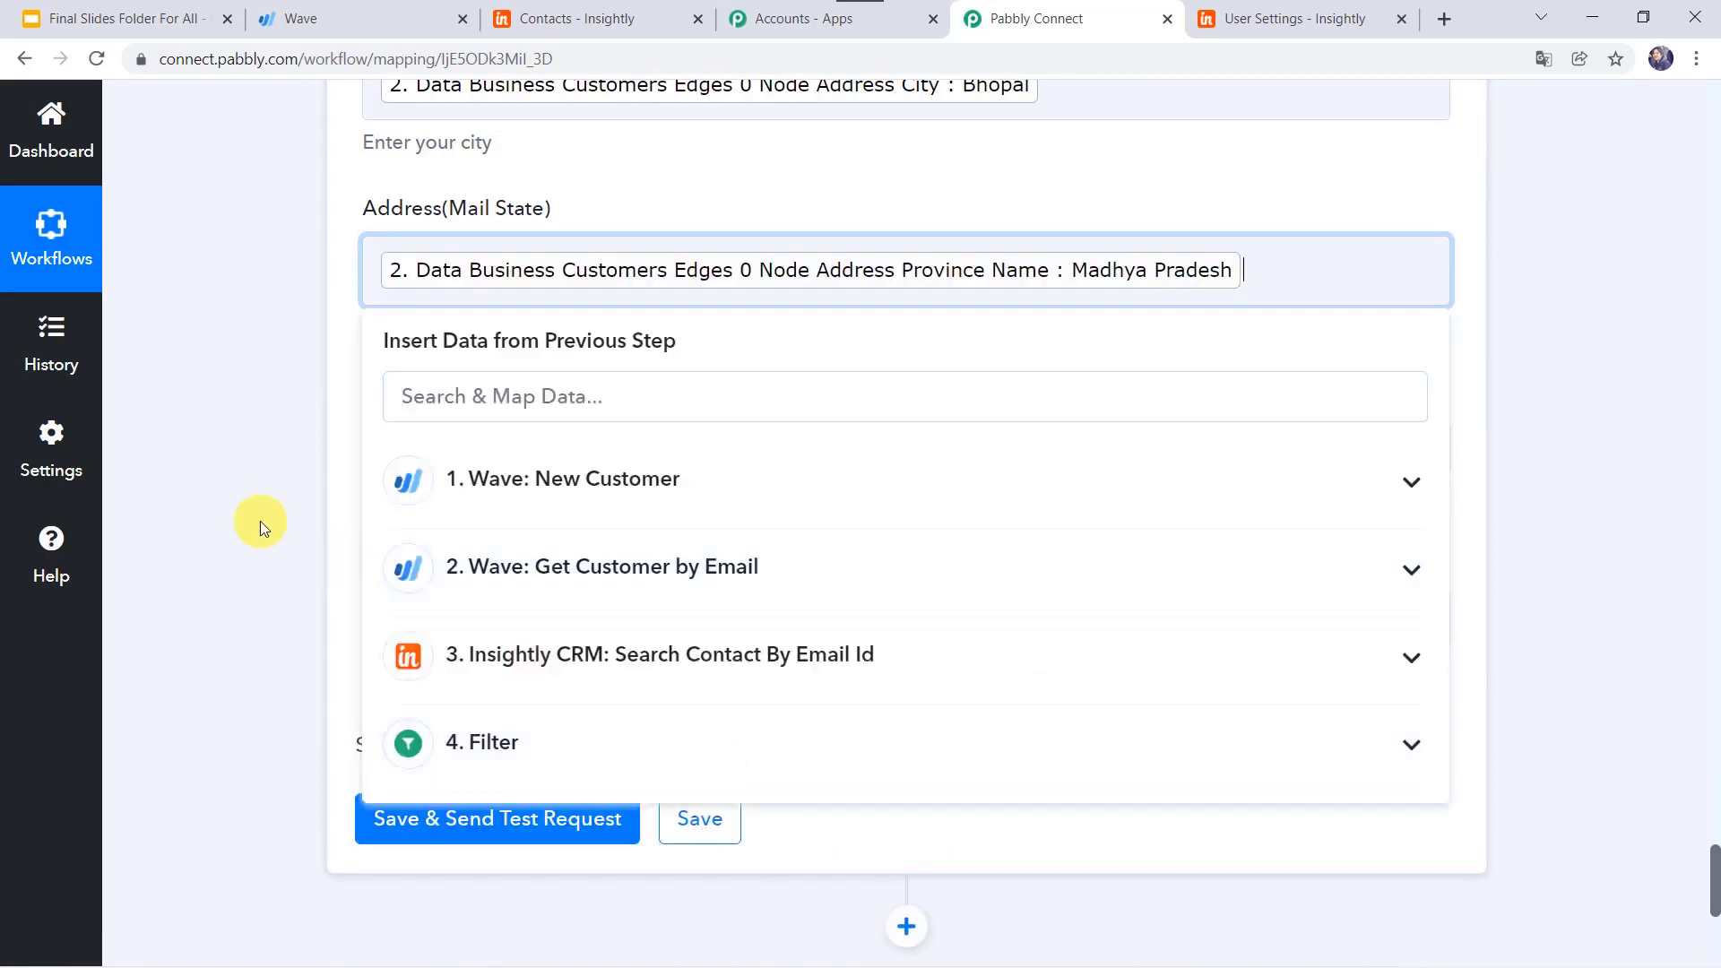
click(260, 520)
Step: Map the customer's PostalCode, 462025, into Mail PostCode
click(457, 441)
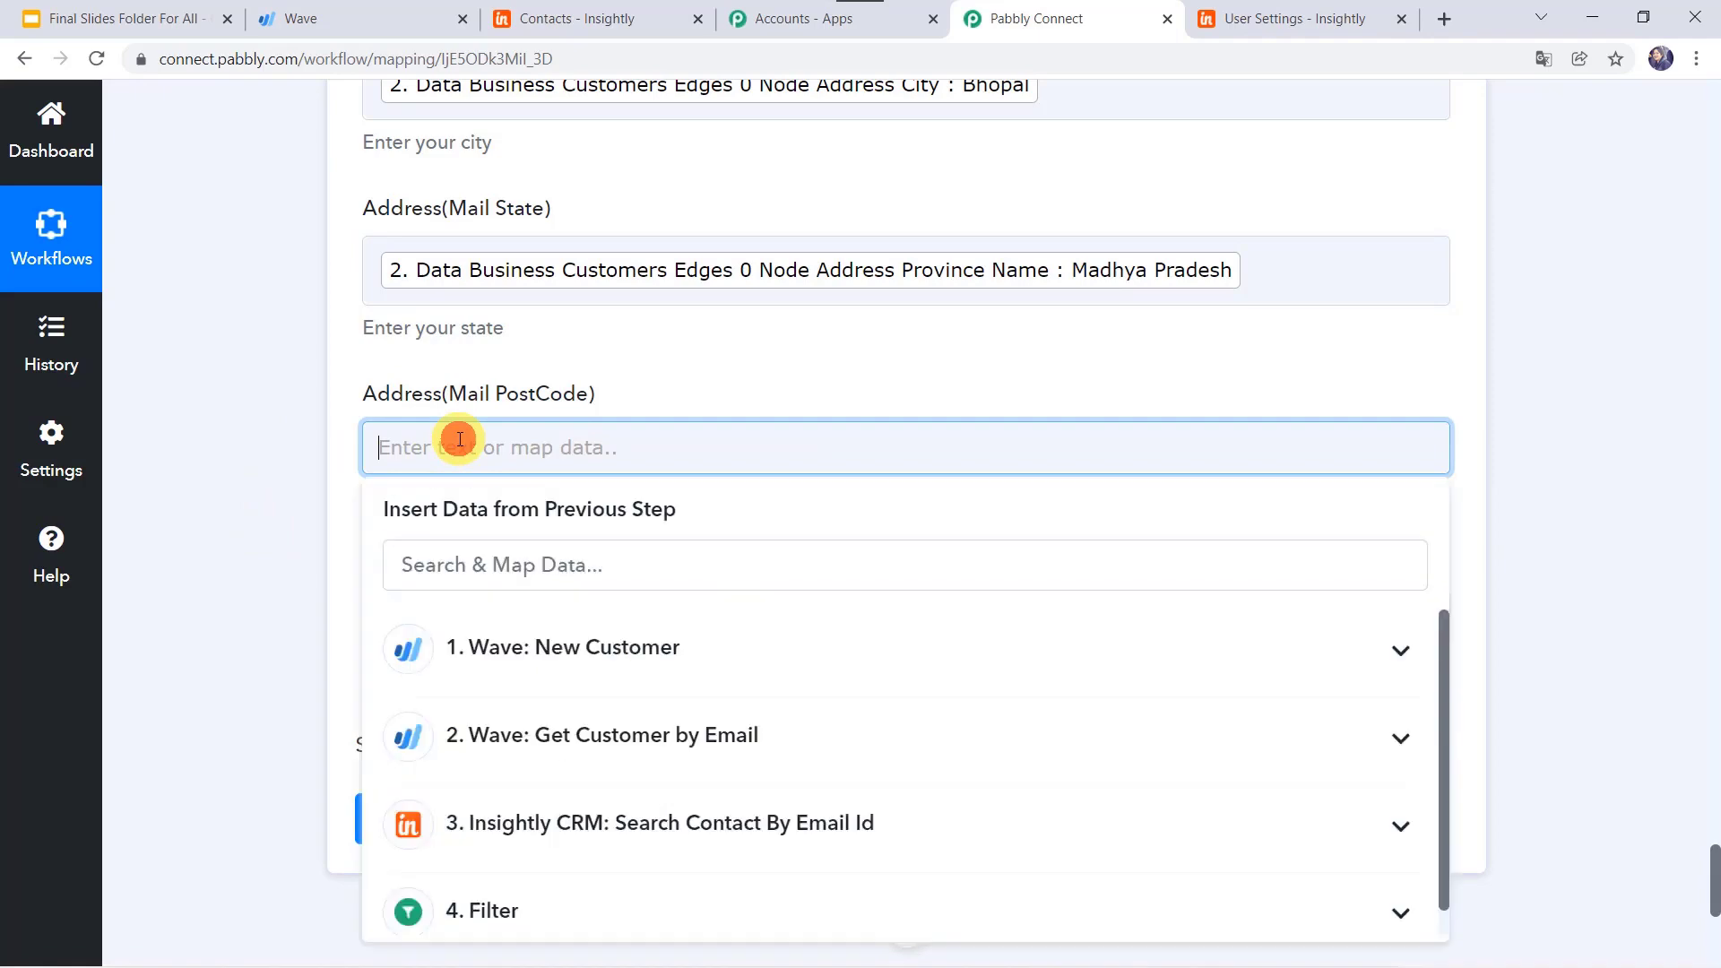
click(567, 737)
scroll(567, 758, down, 8)
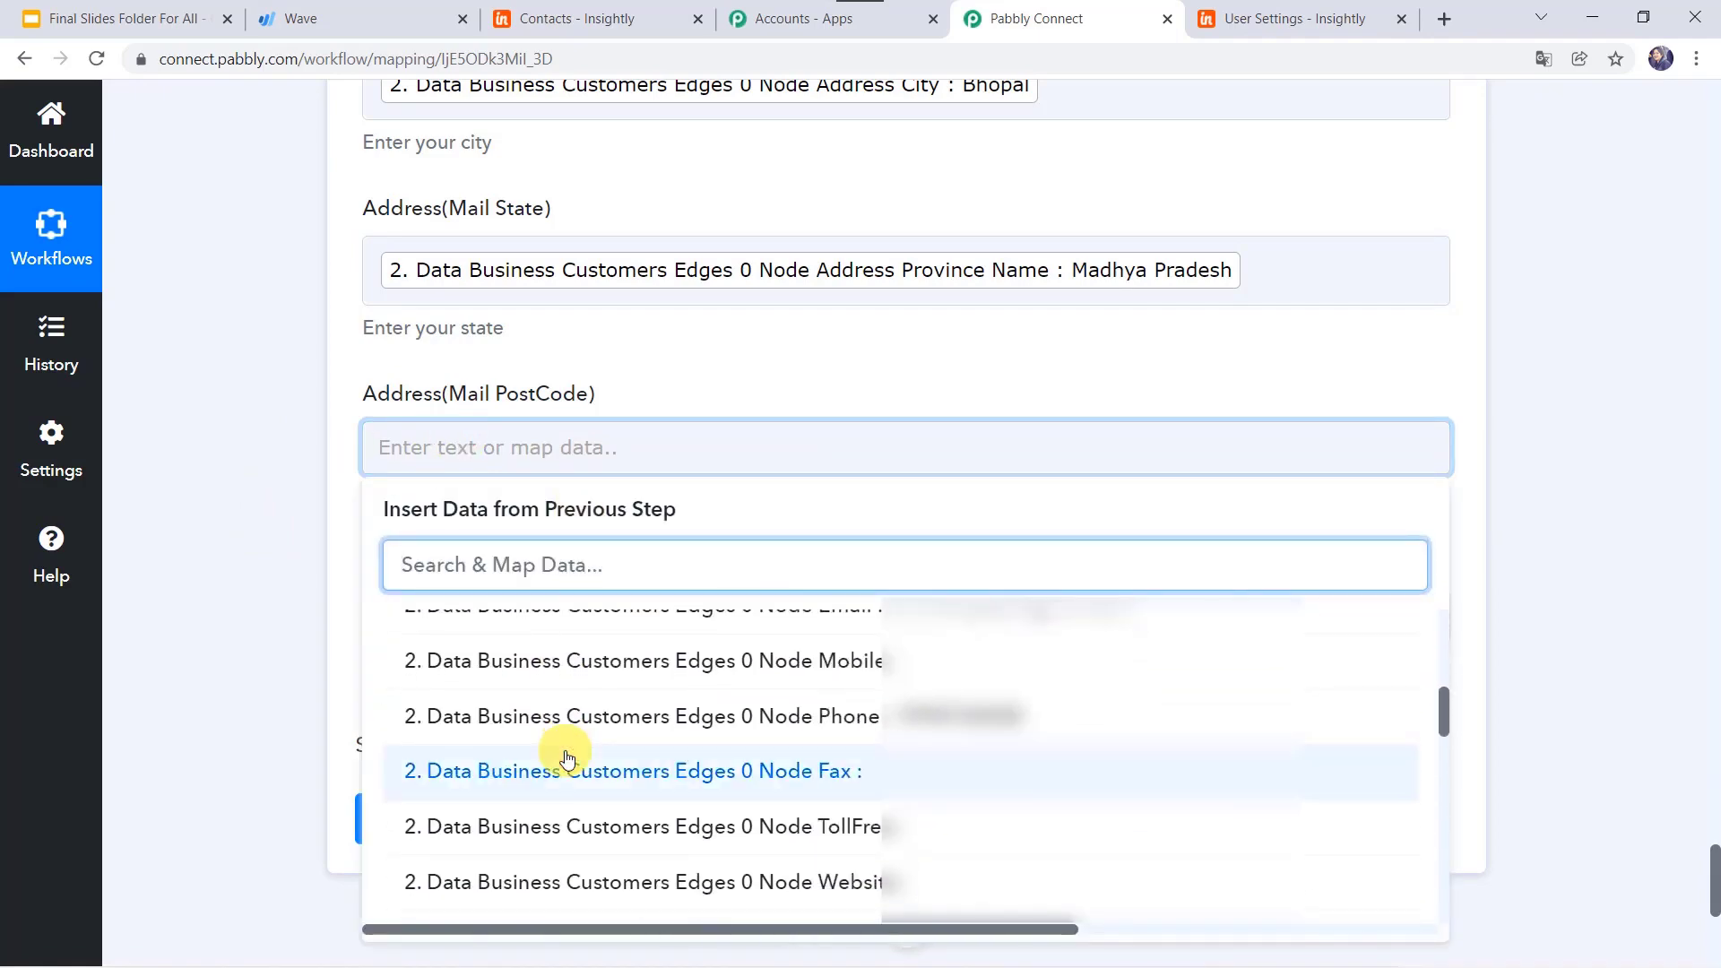
scroll(567, 758, down, 1)
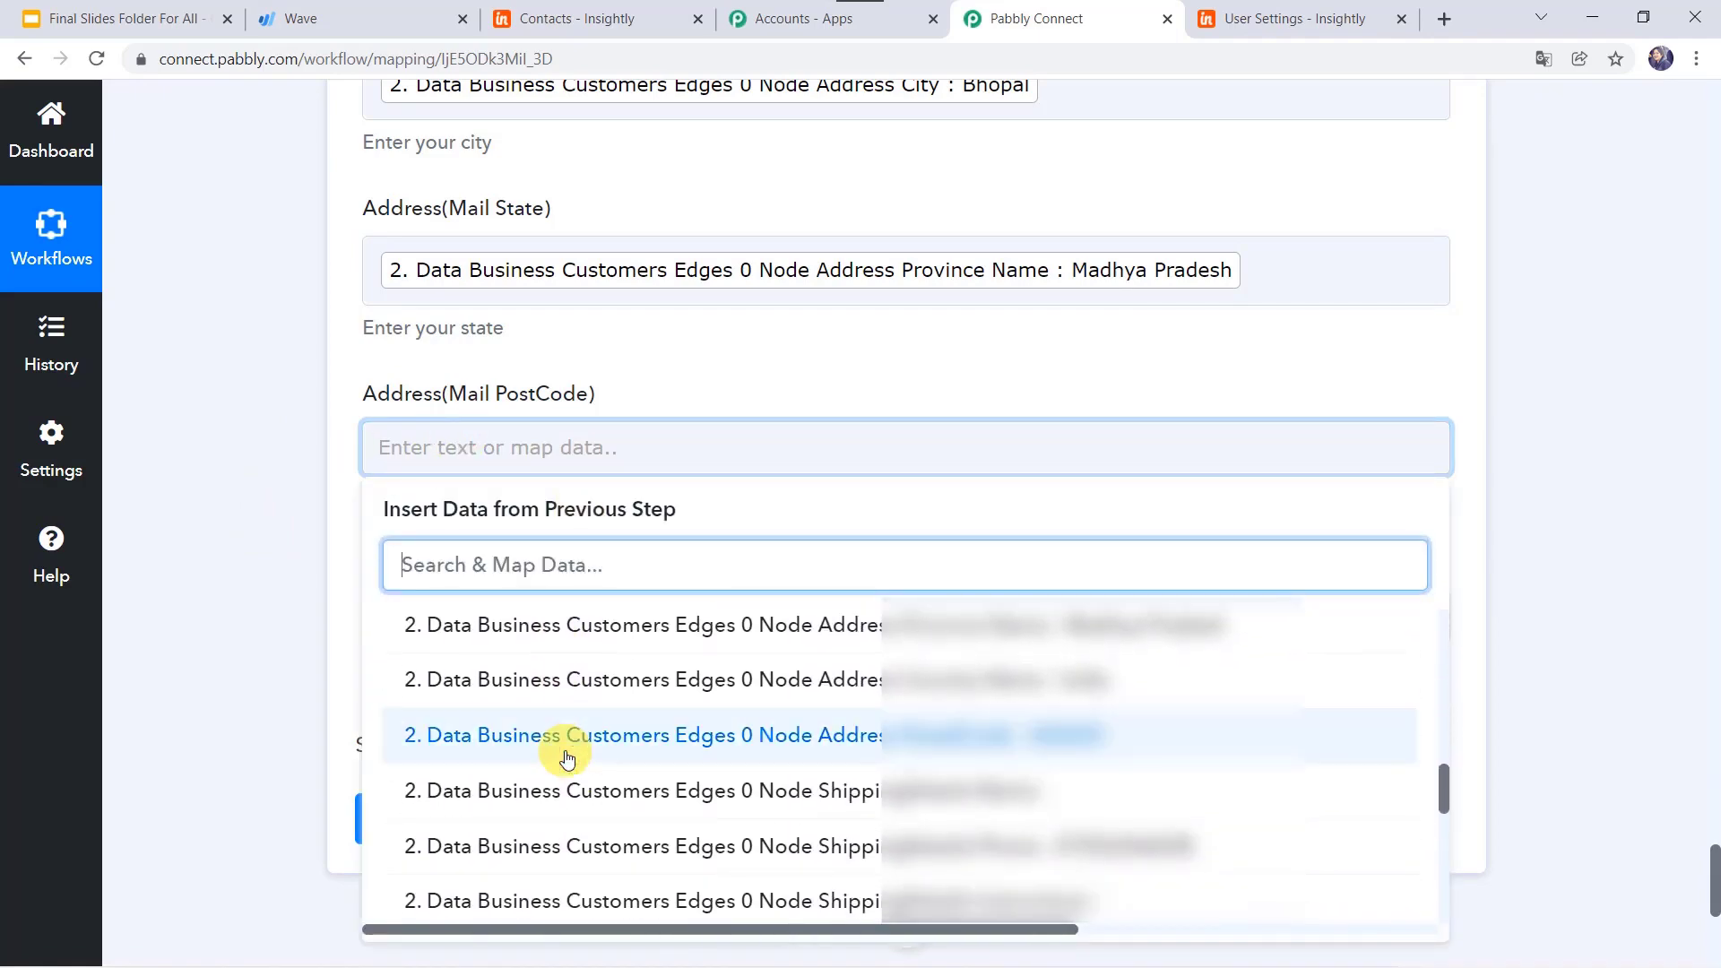
click(651, 759)
click(233, 637)
Step: Map the customer's Address Country Name, India, into Mail Country
scroll(233, 637, down, 1)
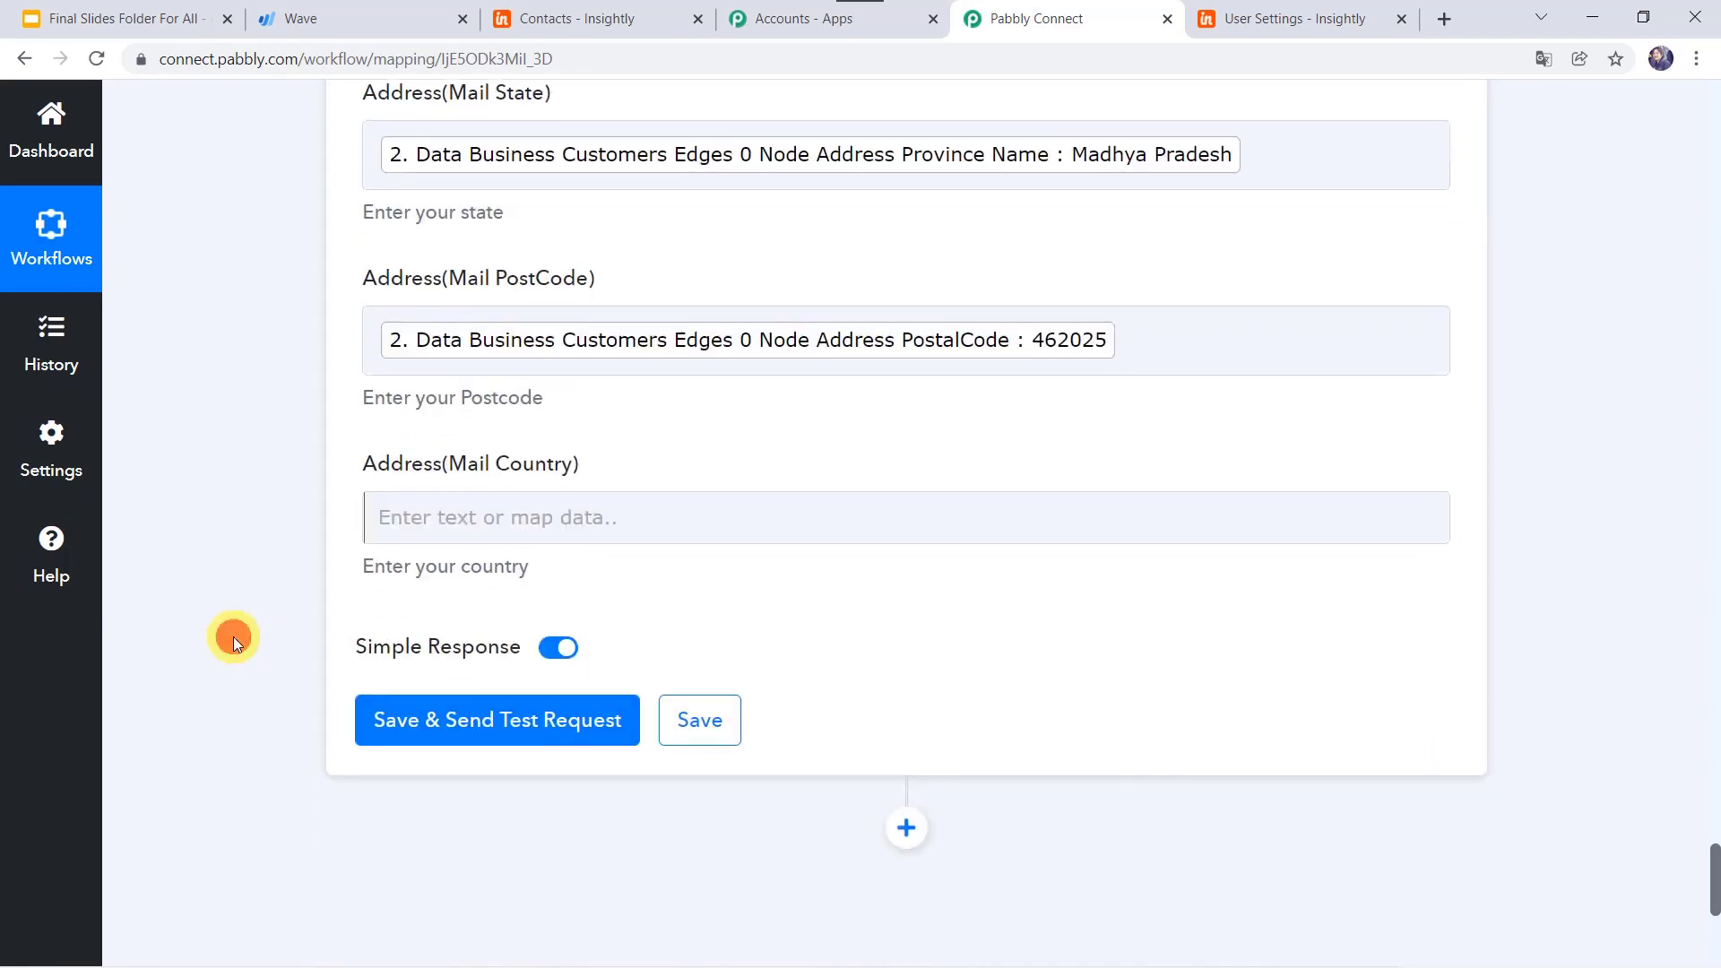
click(480, 517)
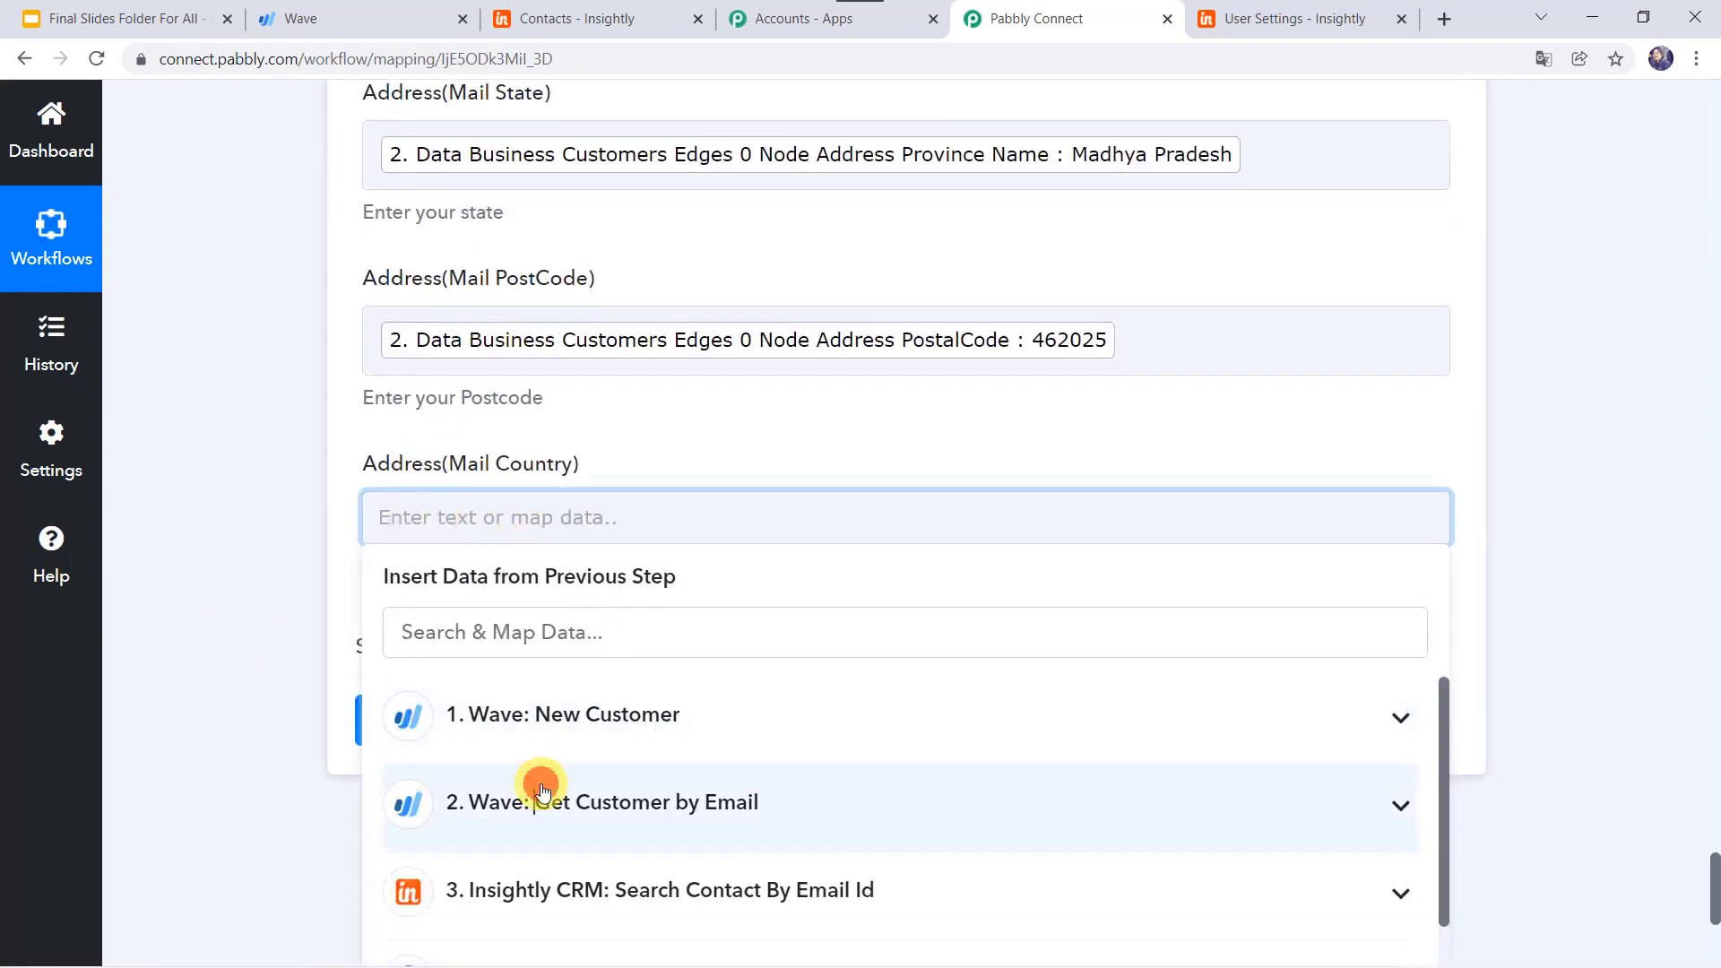
click(541, 789)
scroll(652, 767, down, 6)
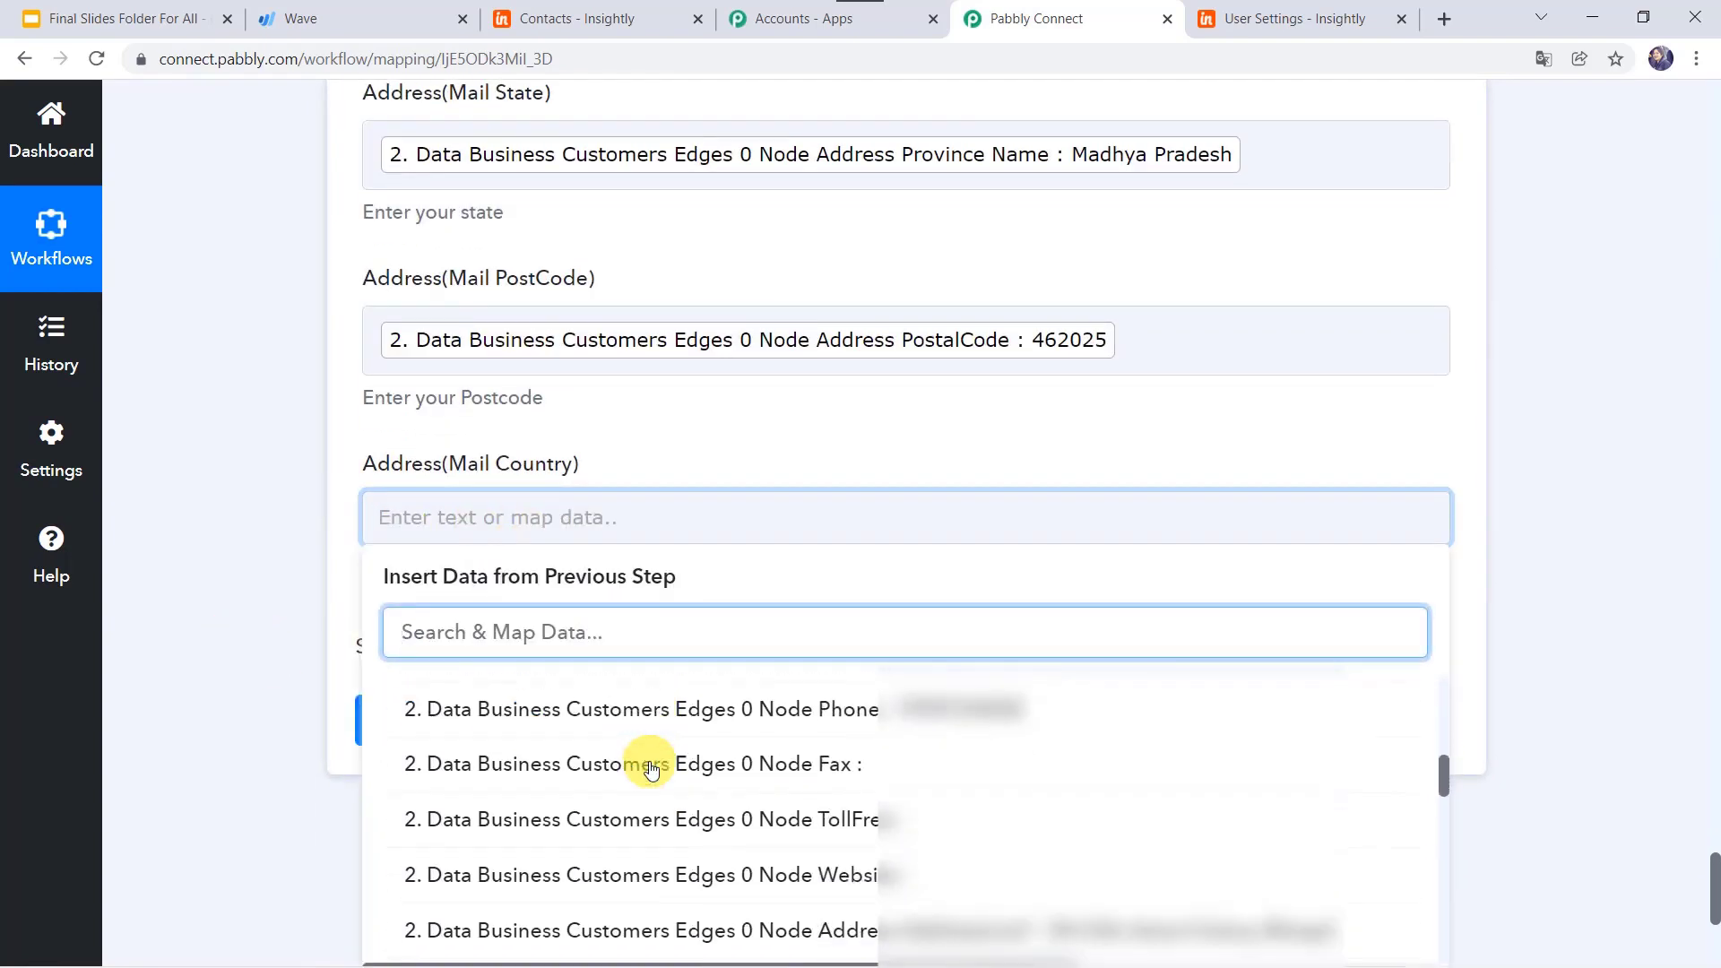
scroll(651, 766, down, 5)
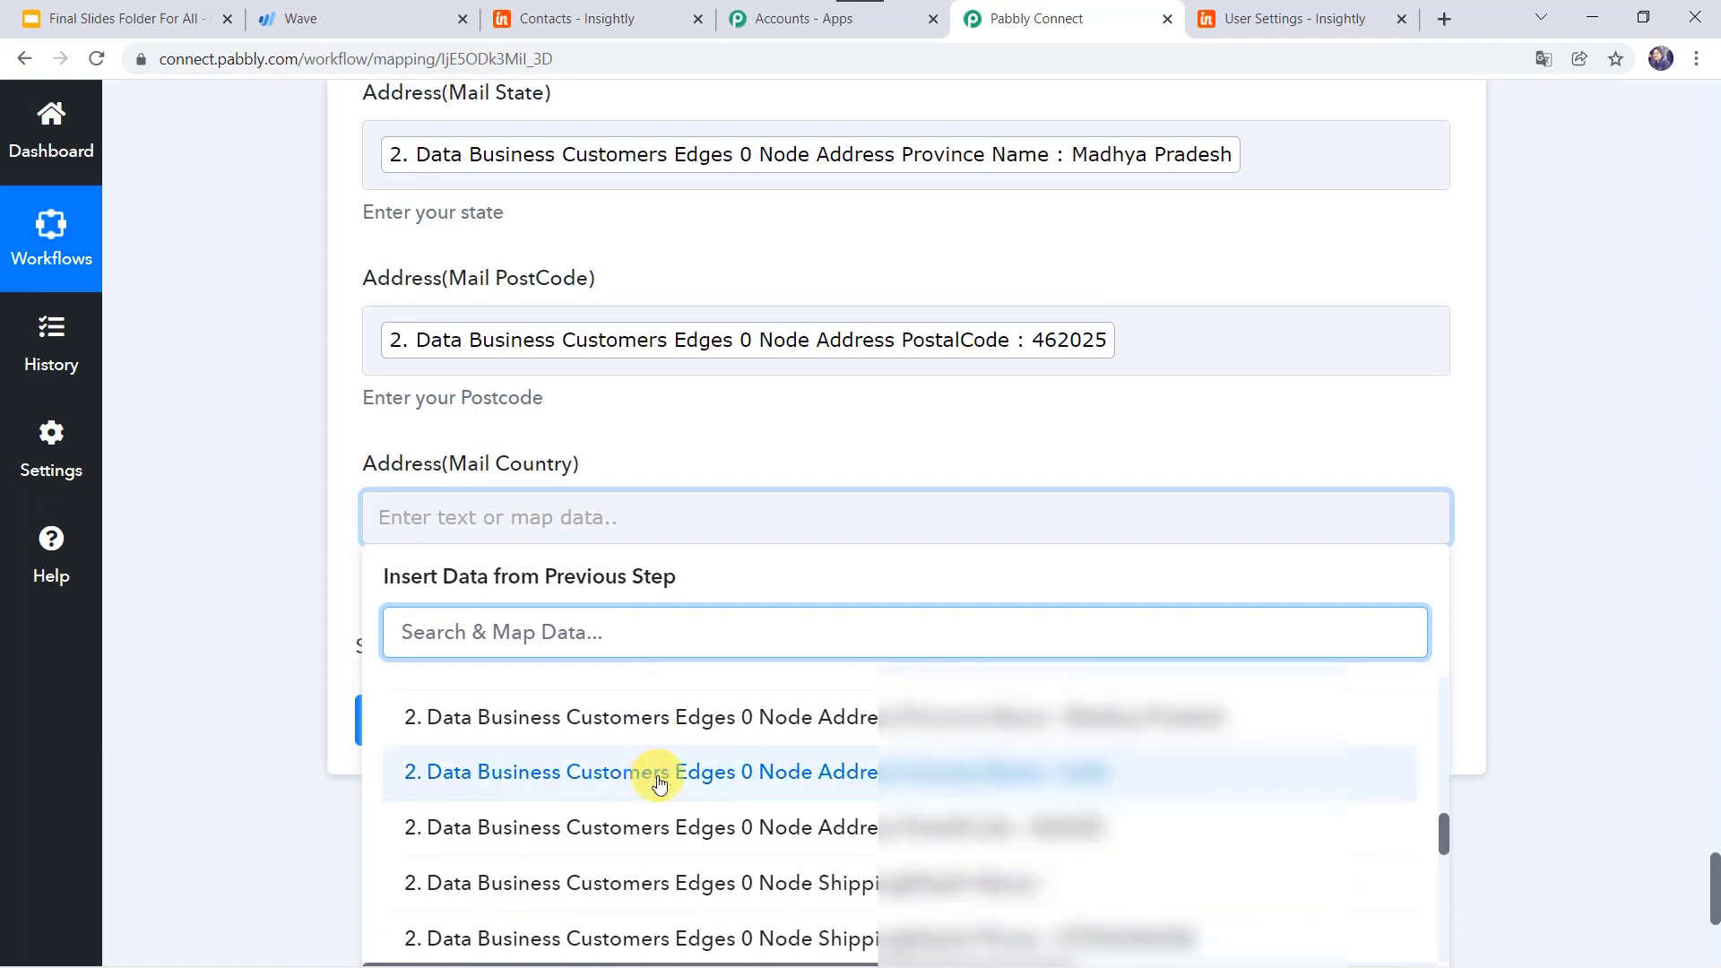
click(659, 776)
click(242, 567)
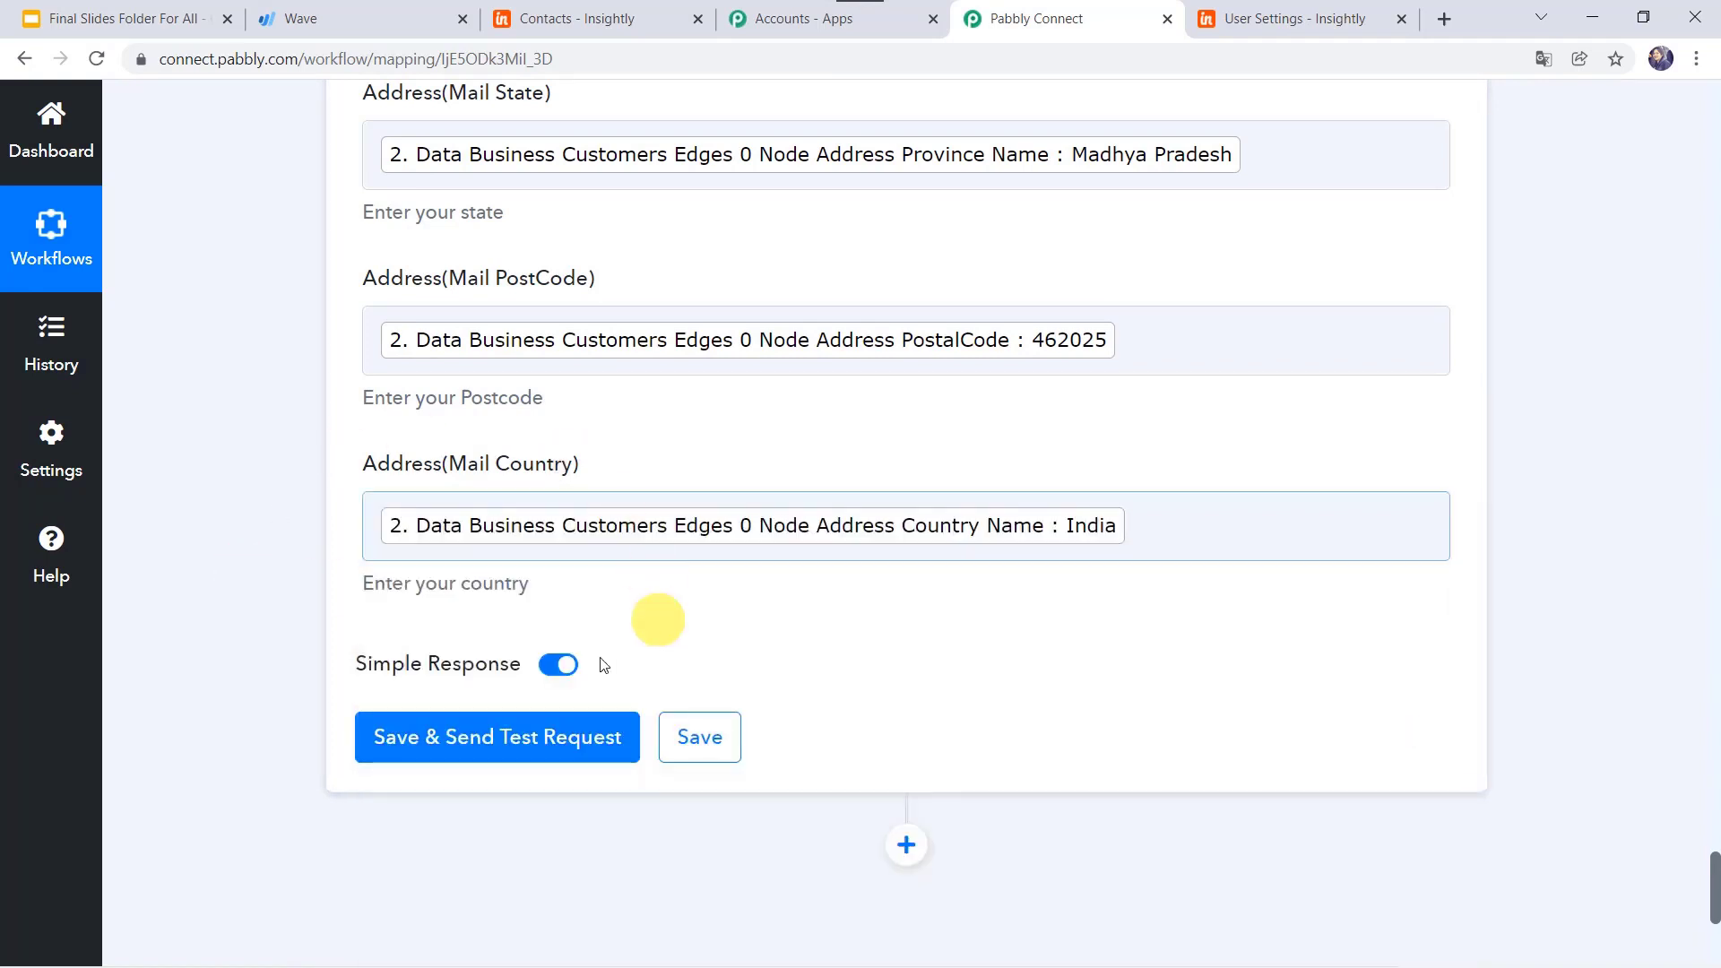
Step: Save the Add a Contact step, send a test request and review the returned contact ID 334425328
click(481, 738)
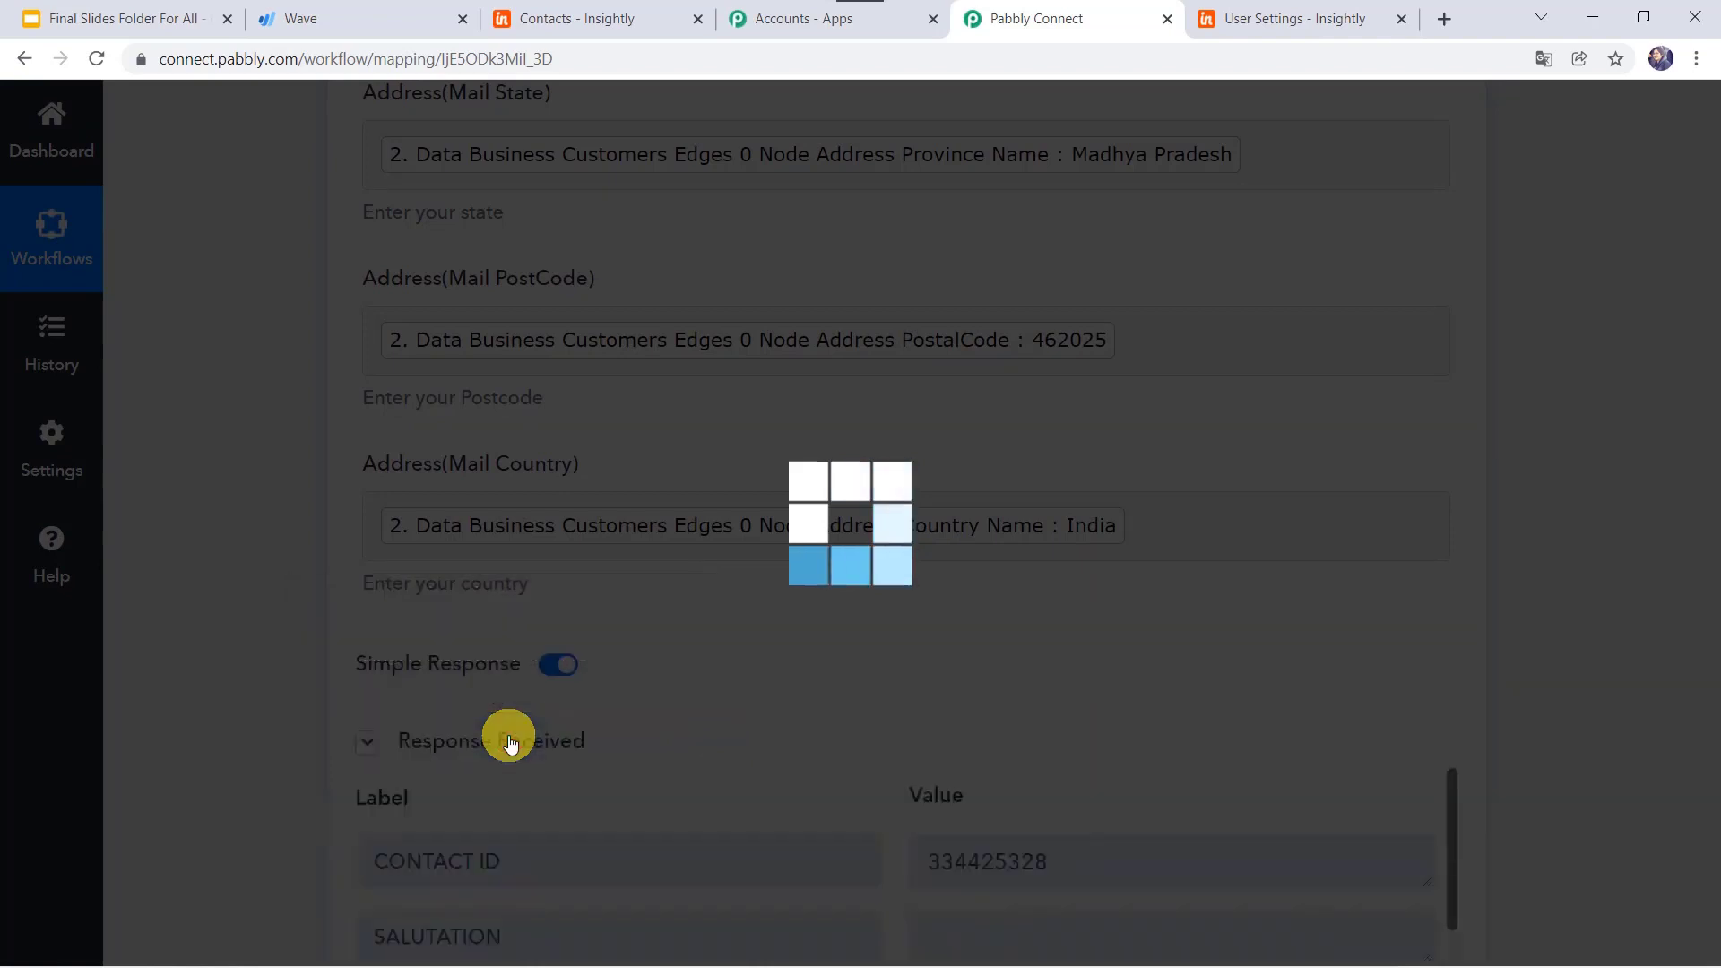
scroll(669, 750, down, 3)
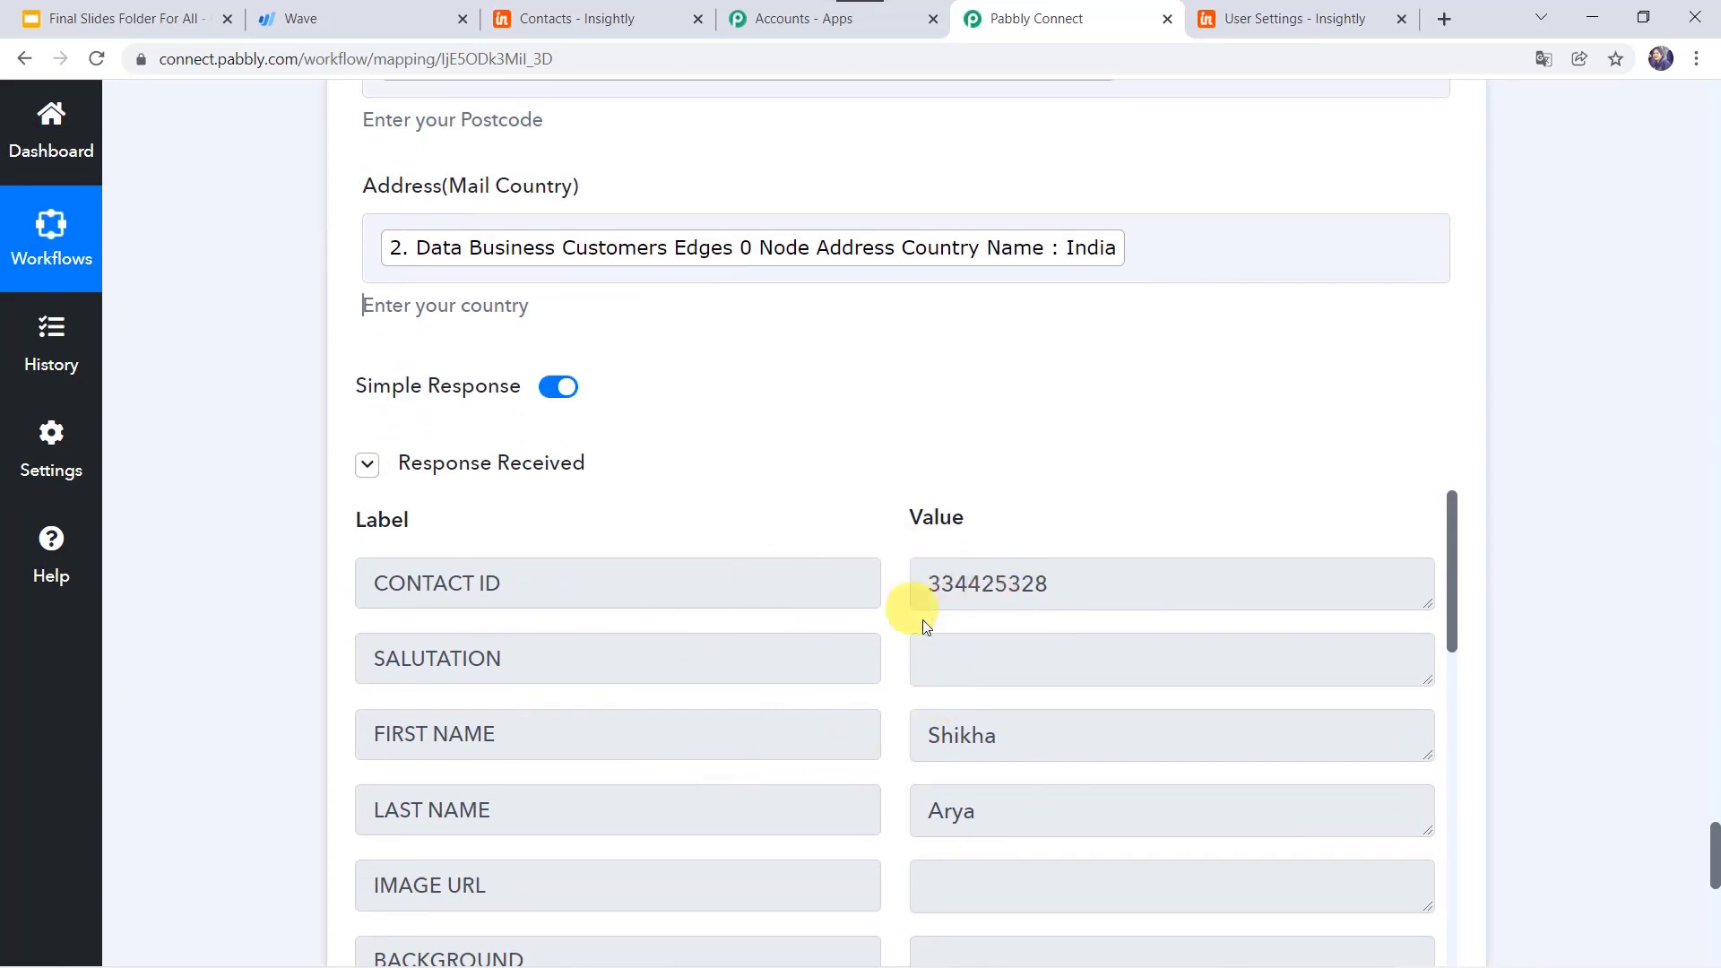
Step: Reload the Insightly contacts list and search it for the new customer's name
click(639, 16)
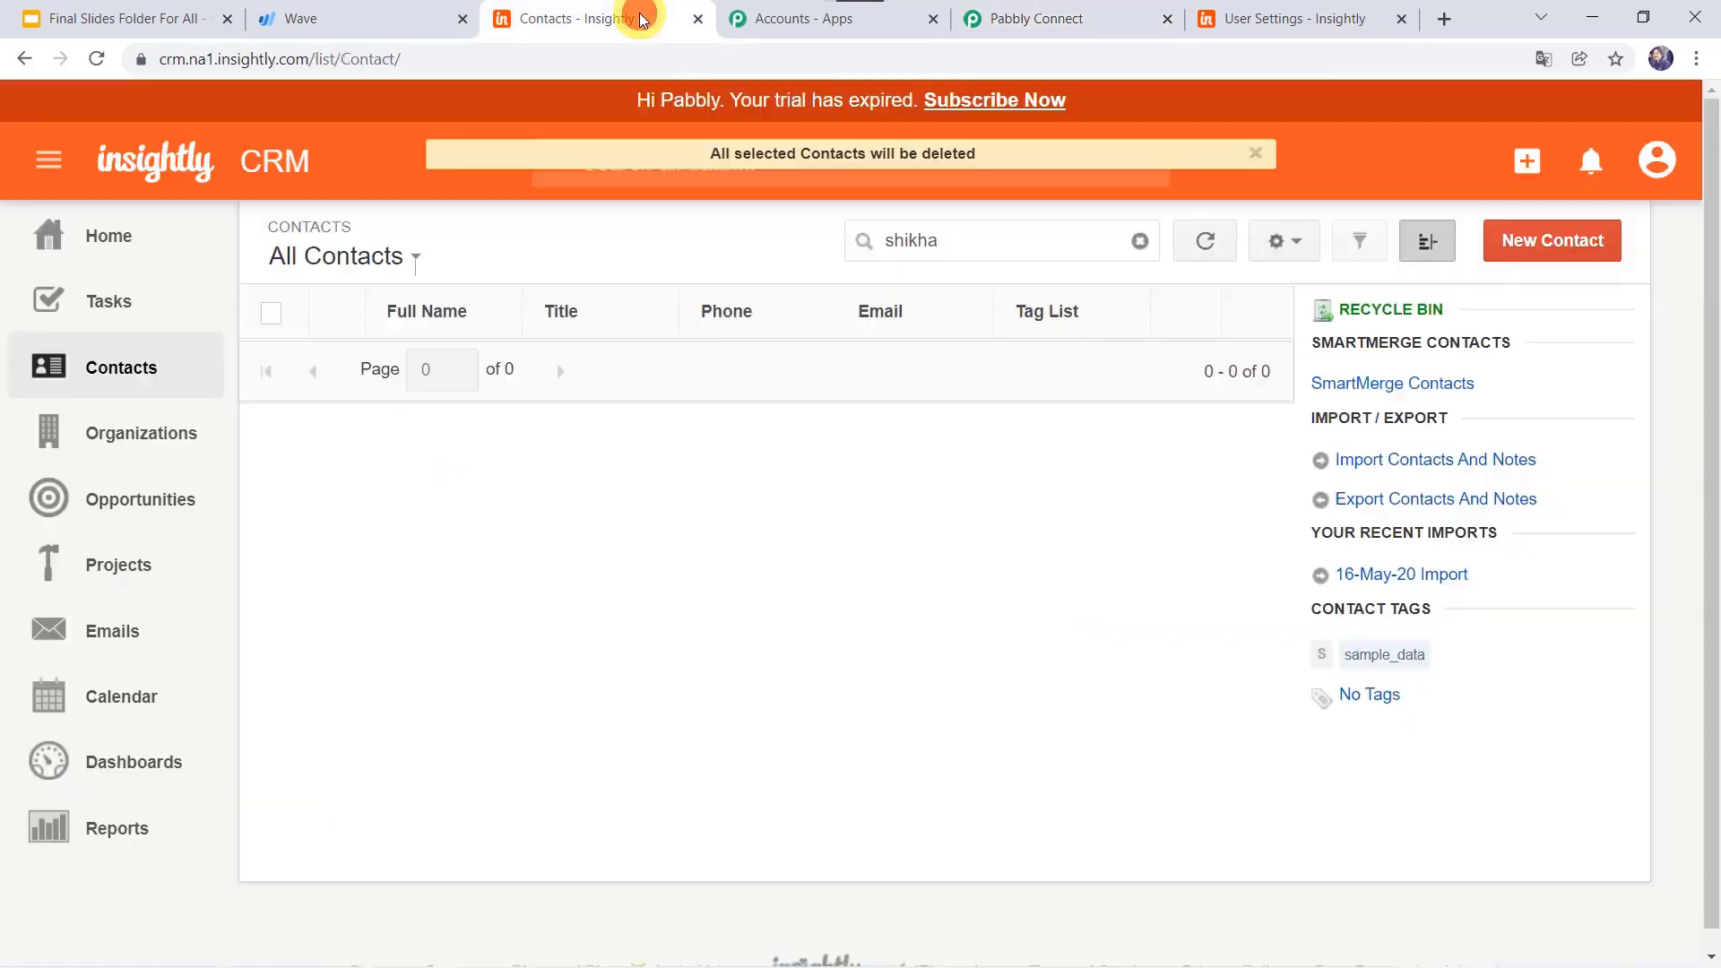
click(98, 51)
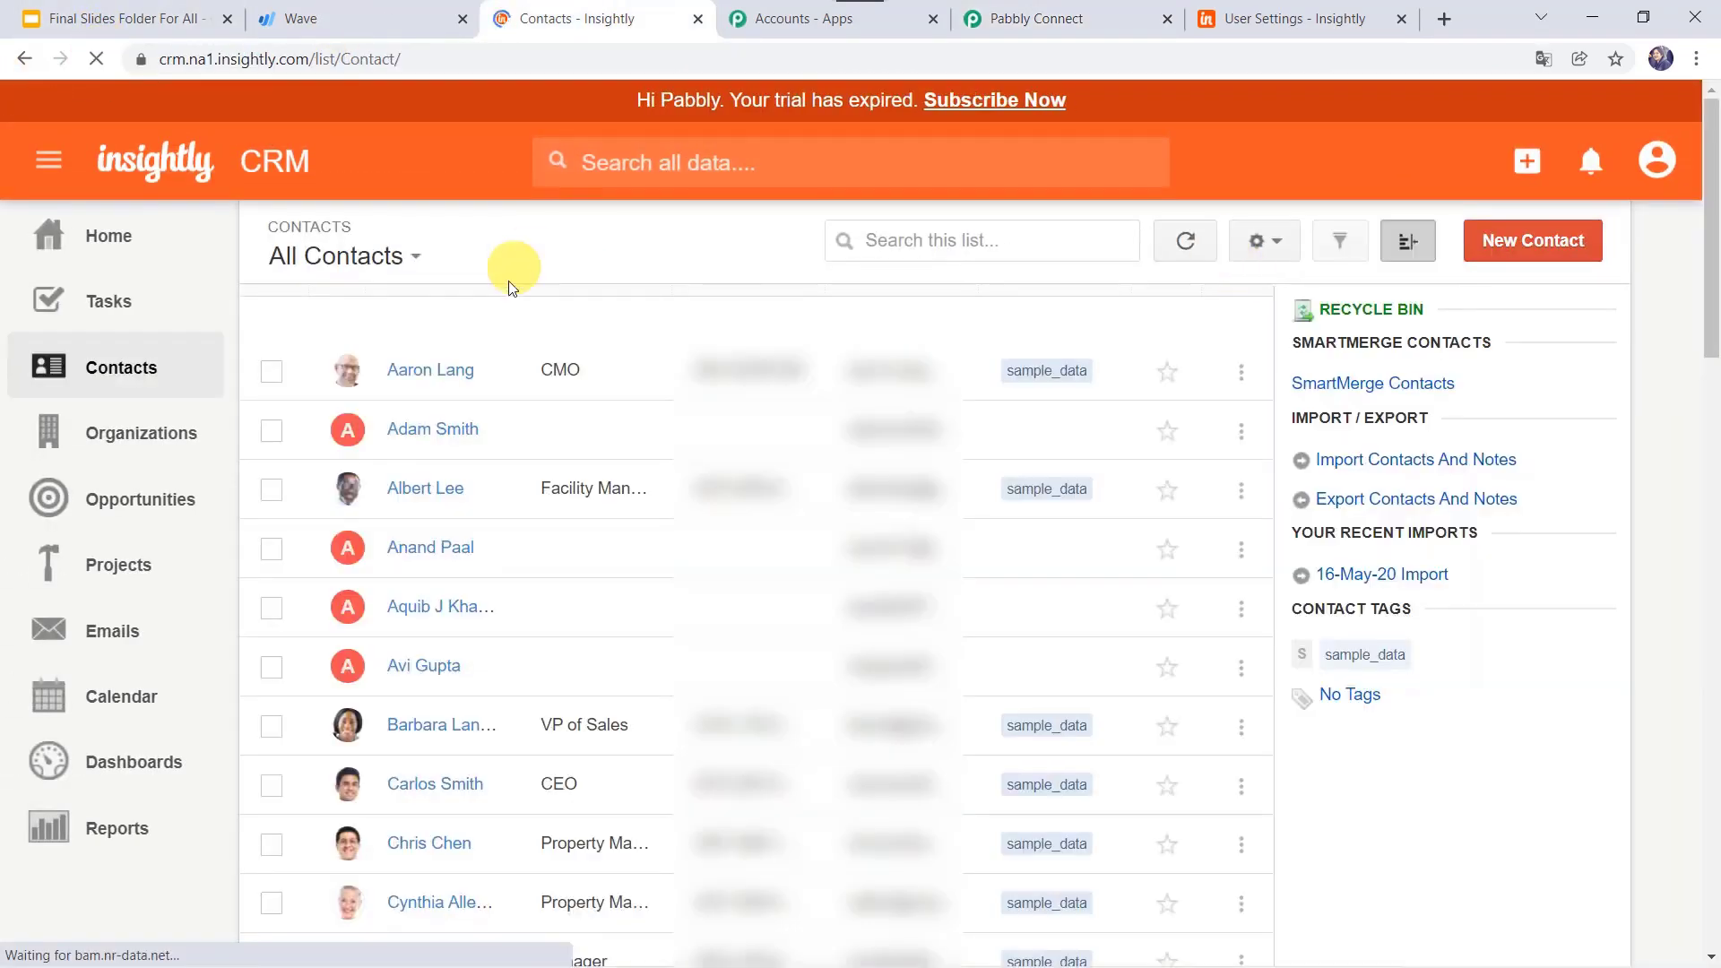
click(949, 246)
text(shikha)
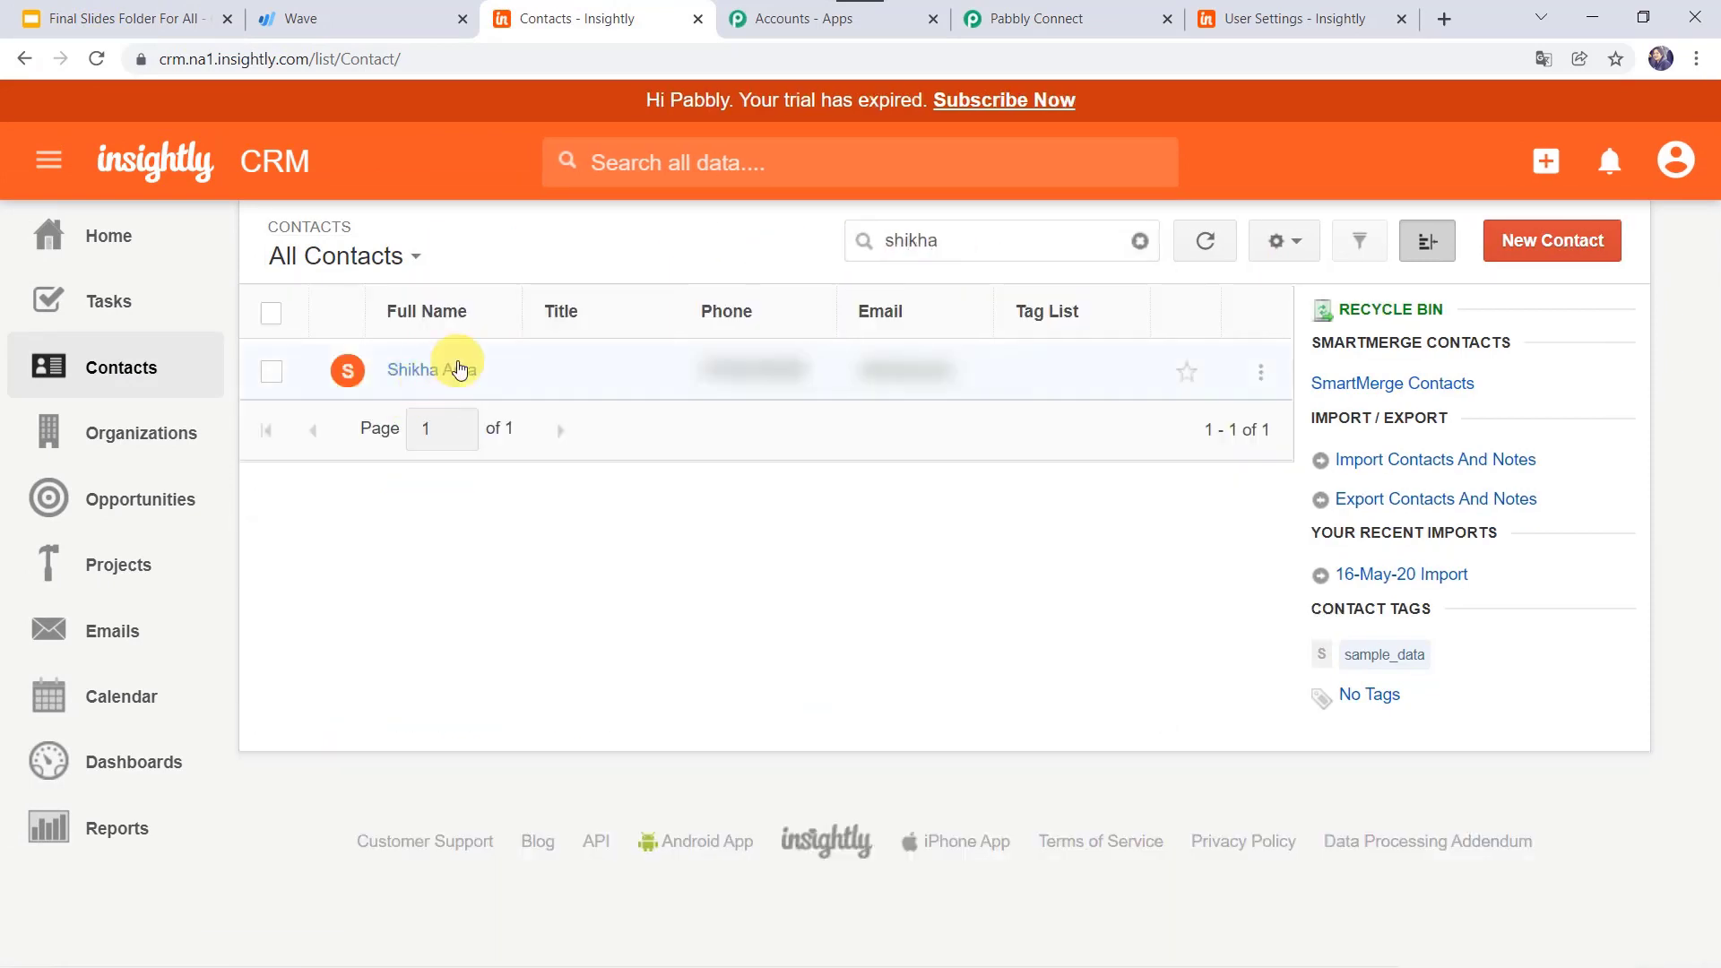
Step: Open the new contact's record and review its details and mailing address
click(458, 367)
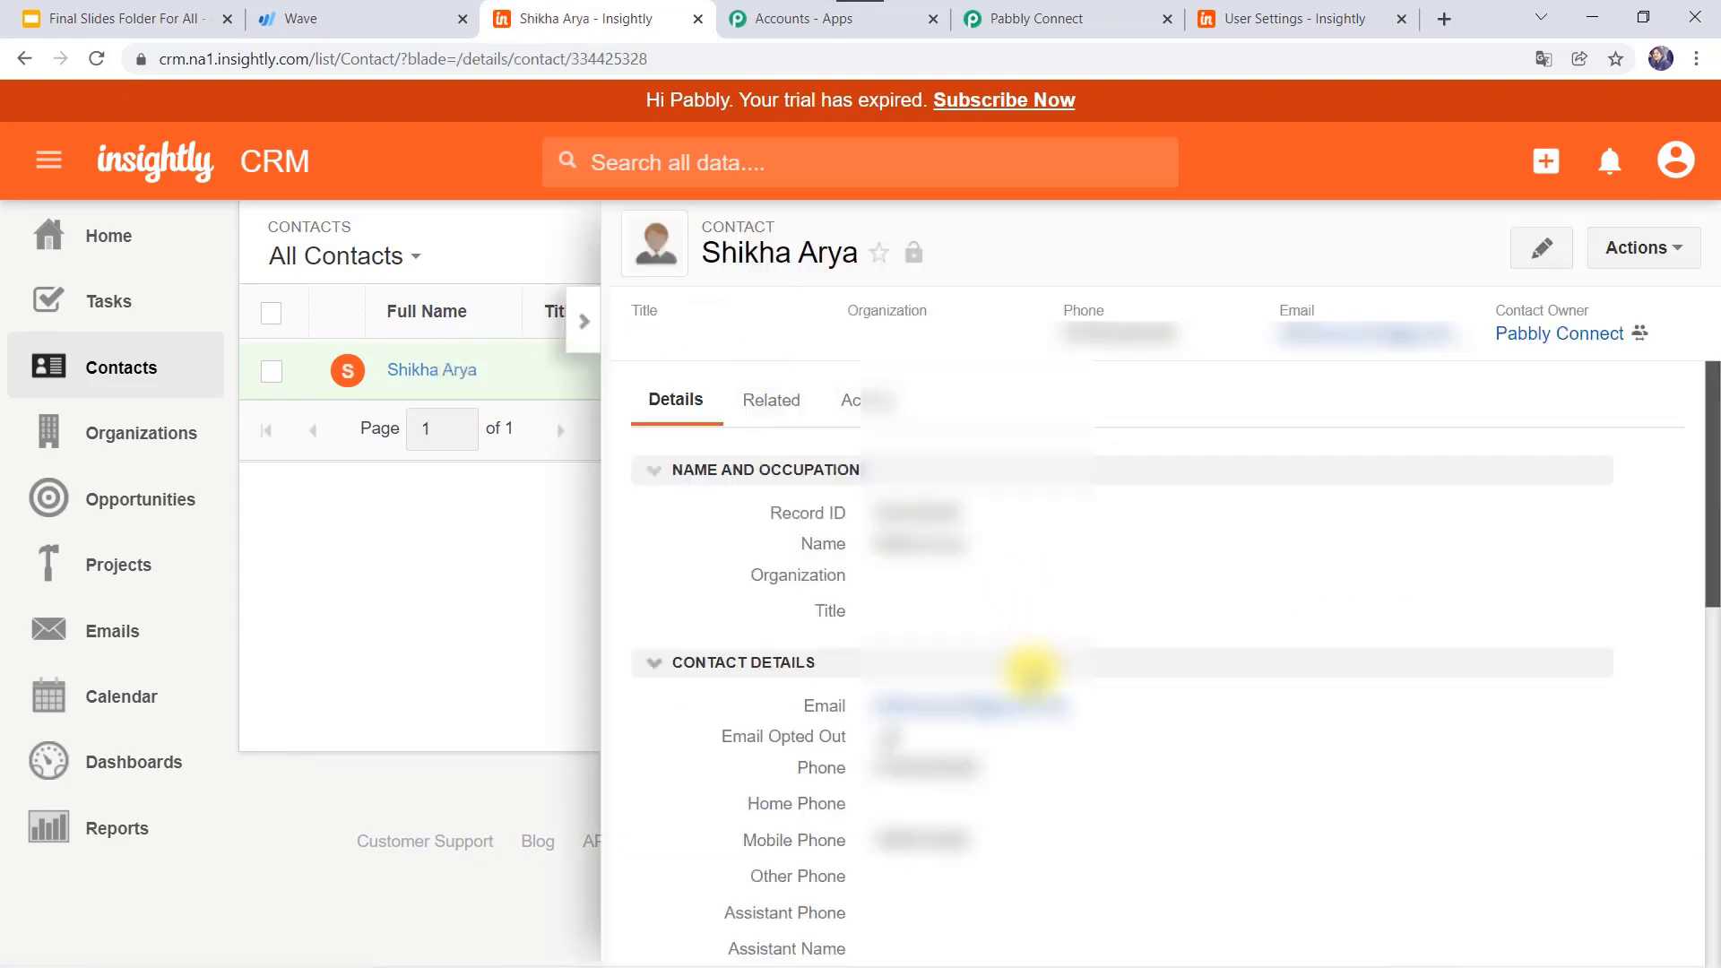
scroll(1031, 670, down, 9)
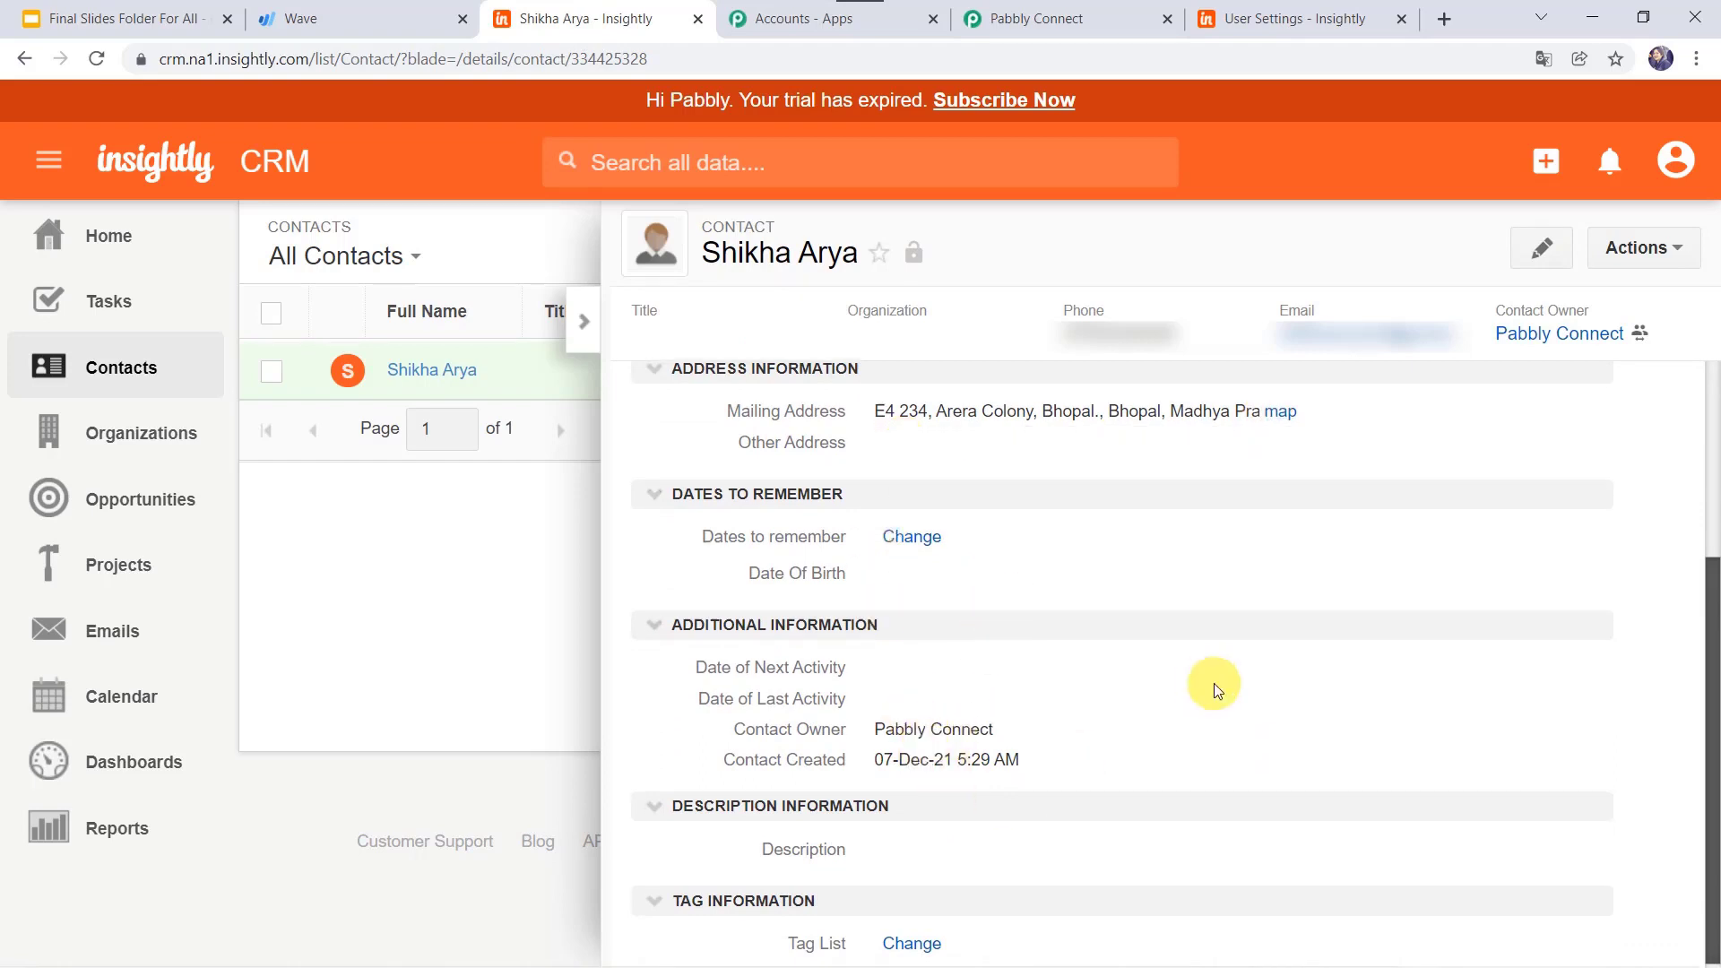
scroll(1214, 683, down, 3)
scroll(1214, 683, up, 9)
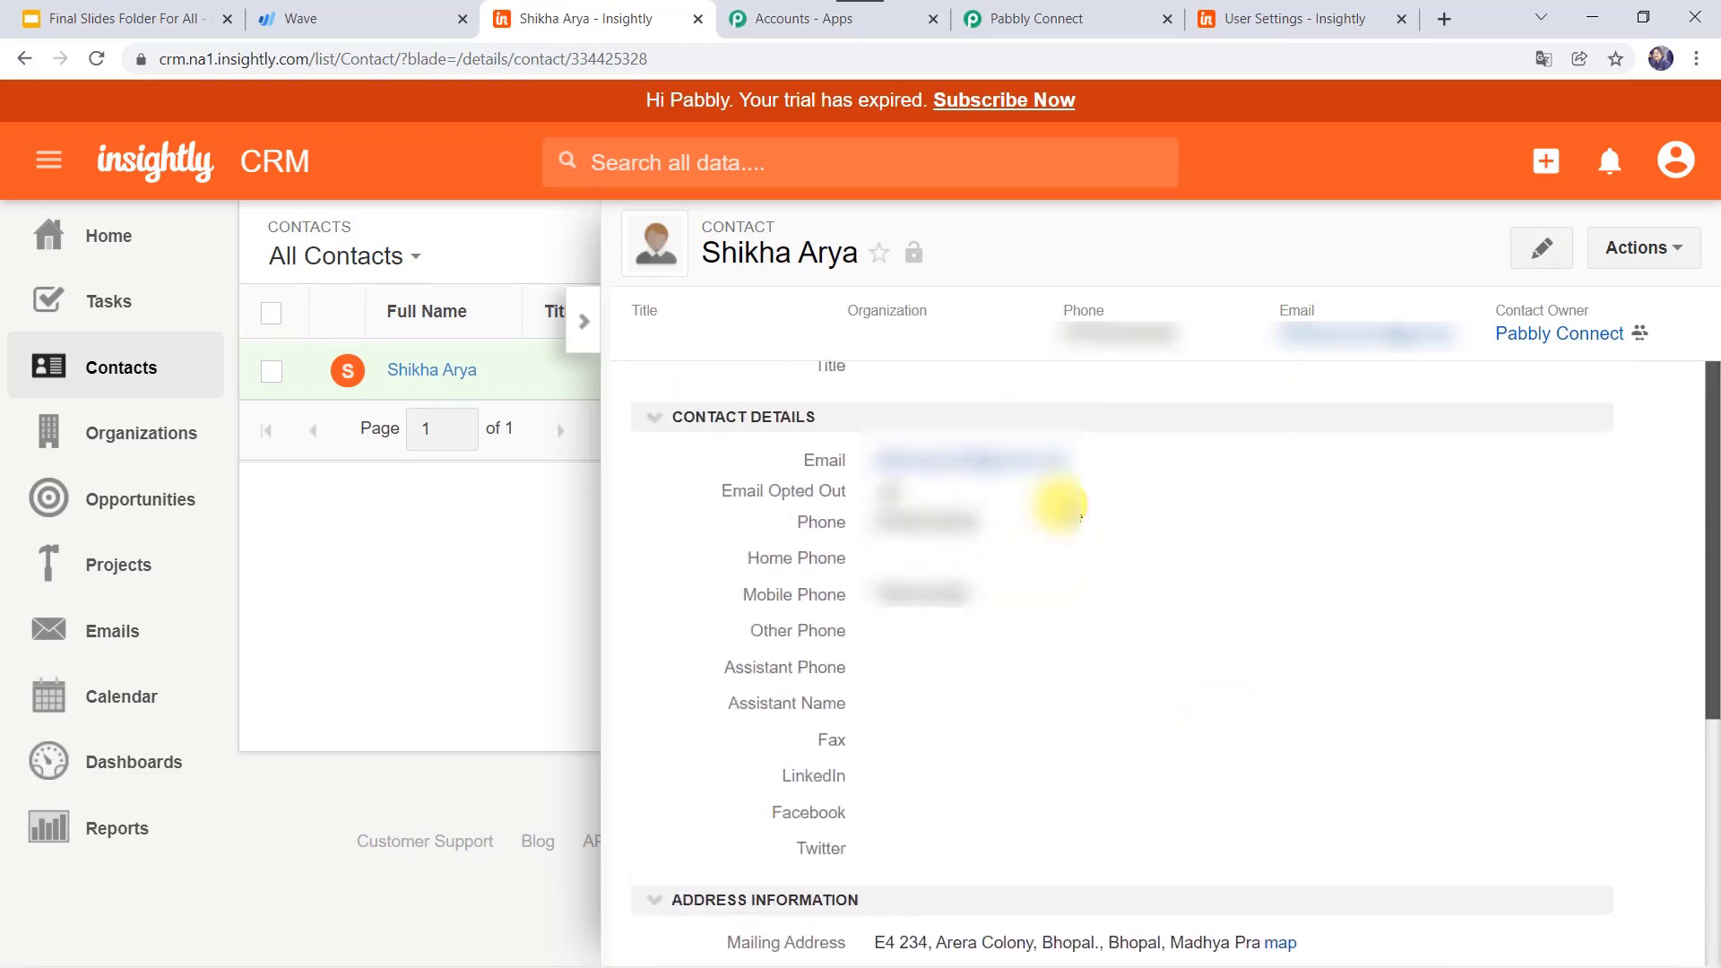
scroll(1071, 653, up, 3)
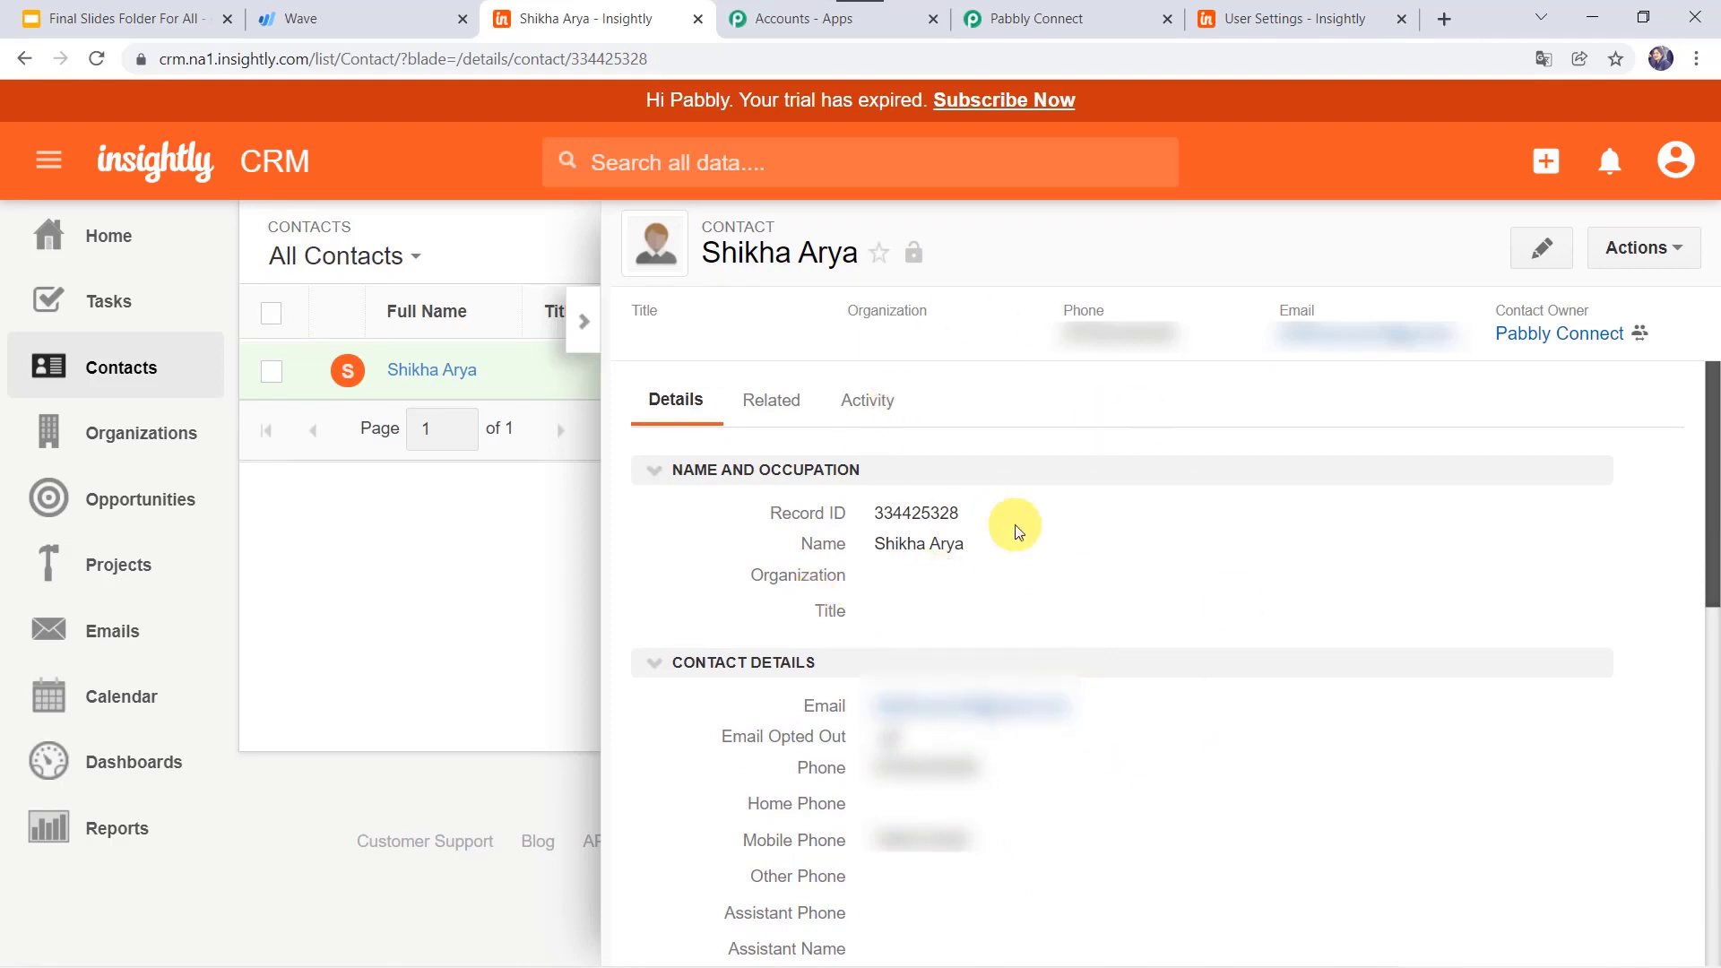
Step: Back in Pabbly Connect, save the Add a Contact step
click(1109, 16)
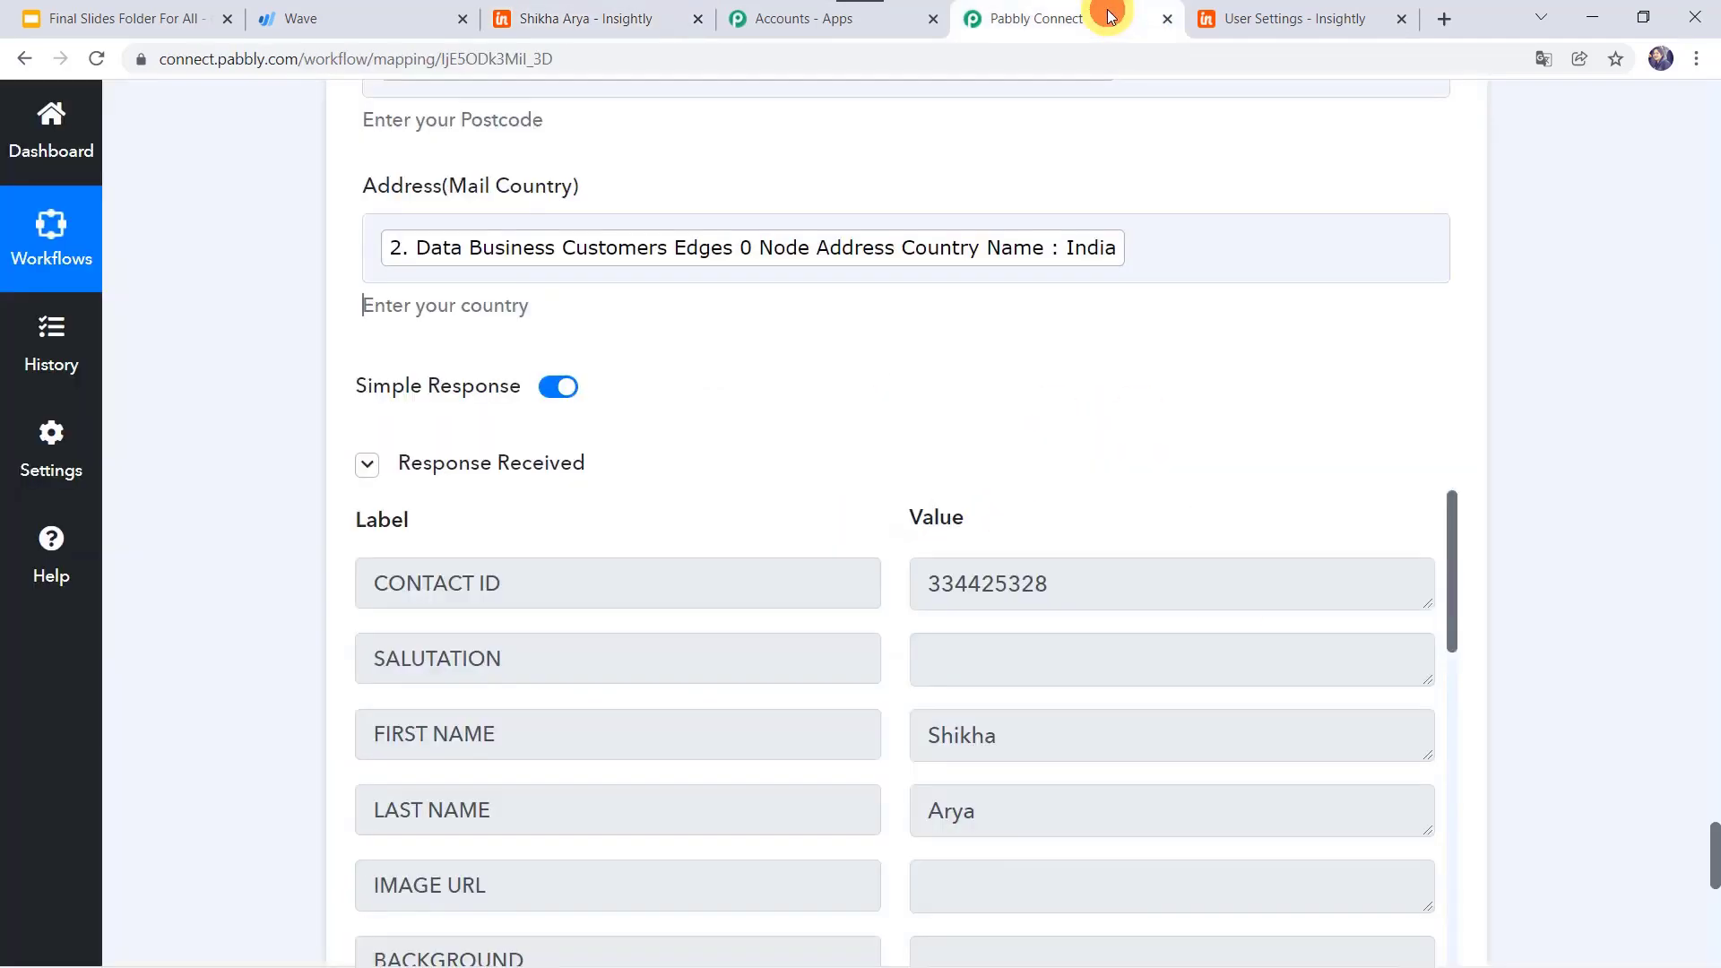
scroll(217, 497, down, 6)
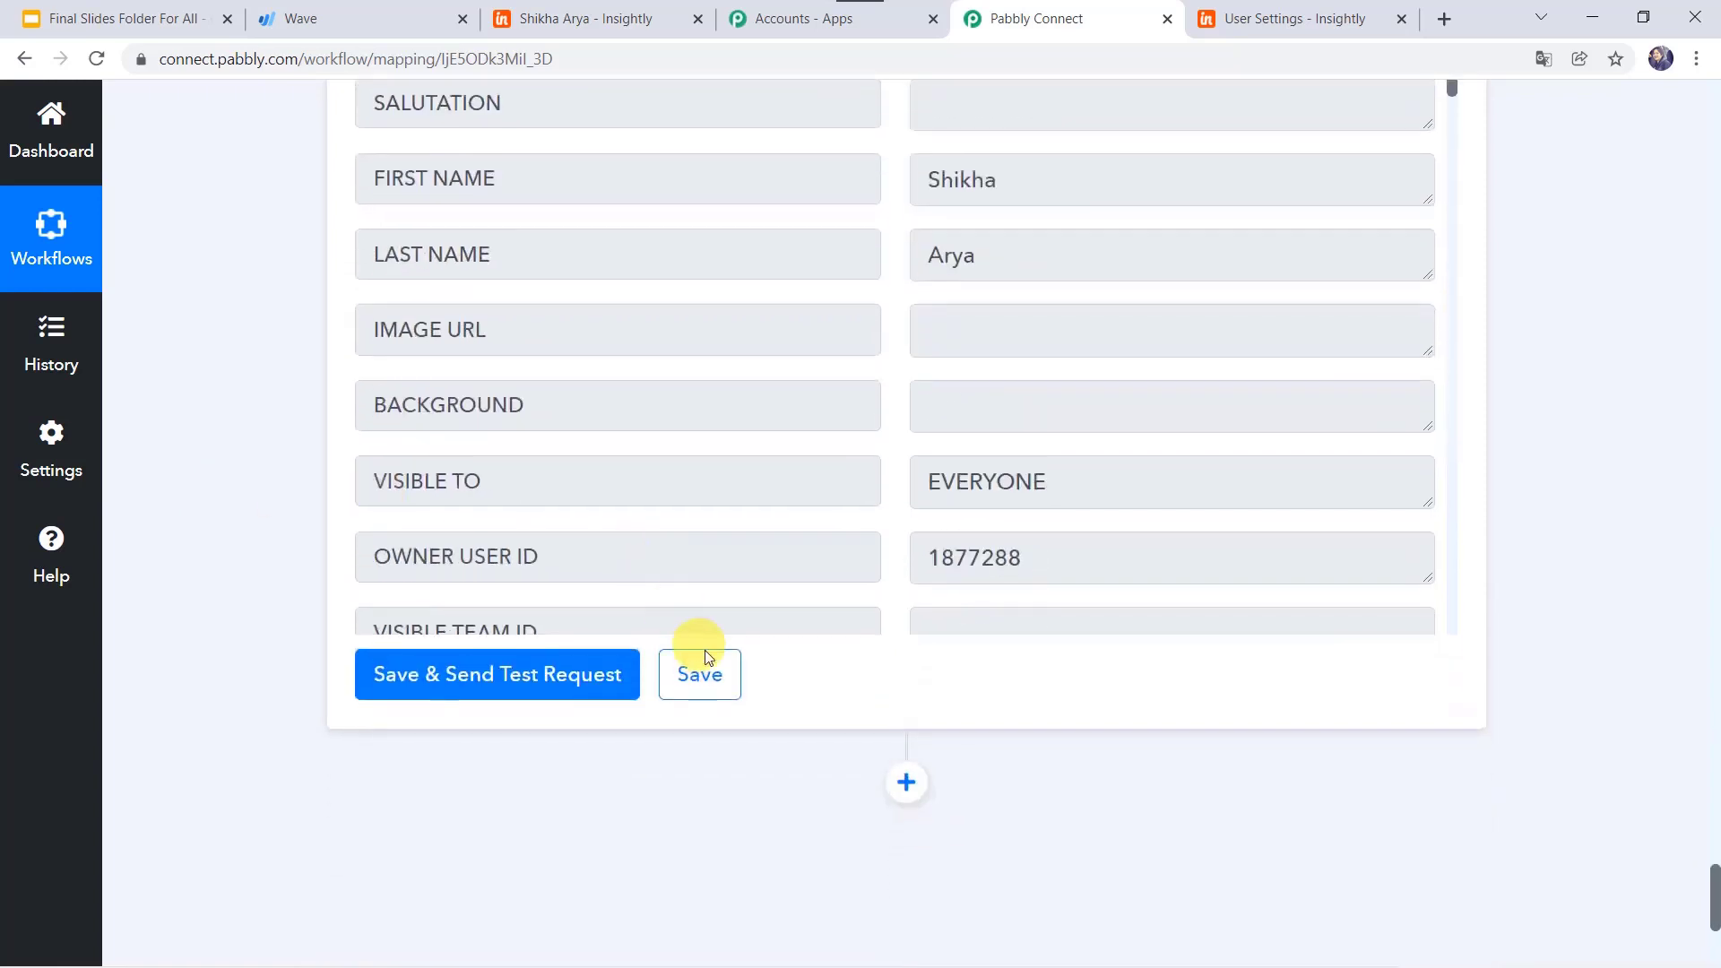
click(704, 672)
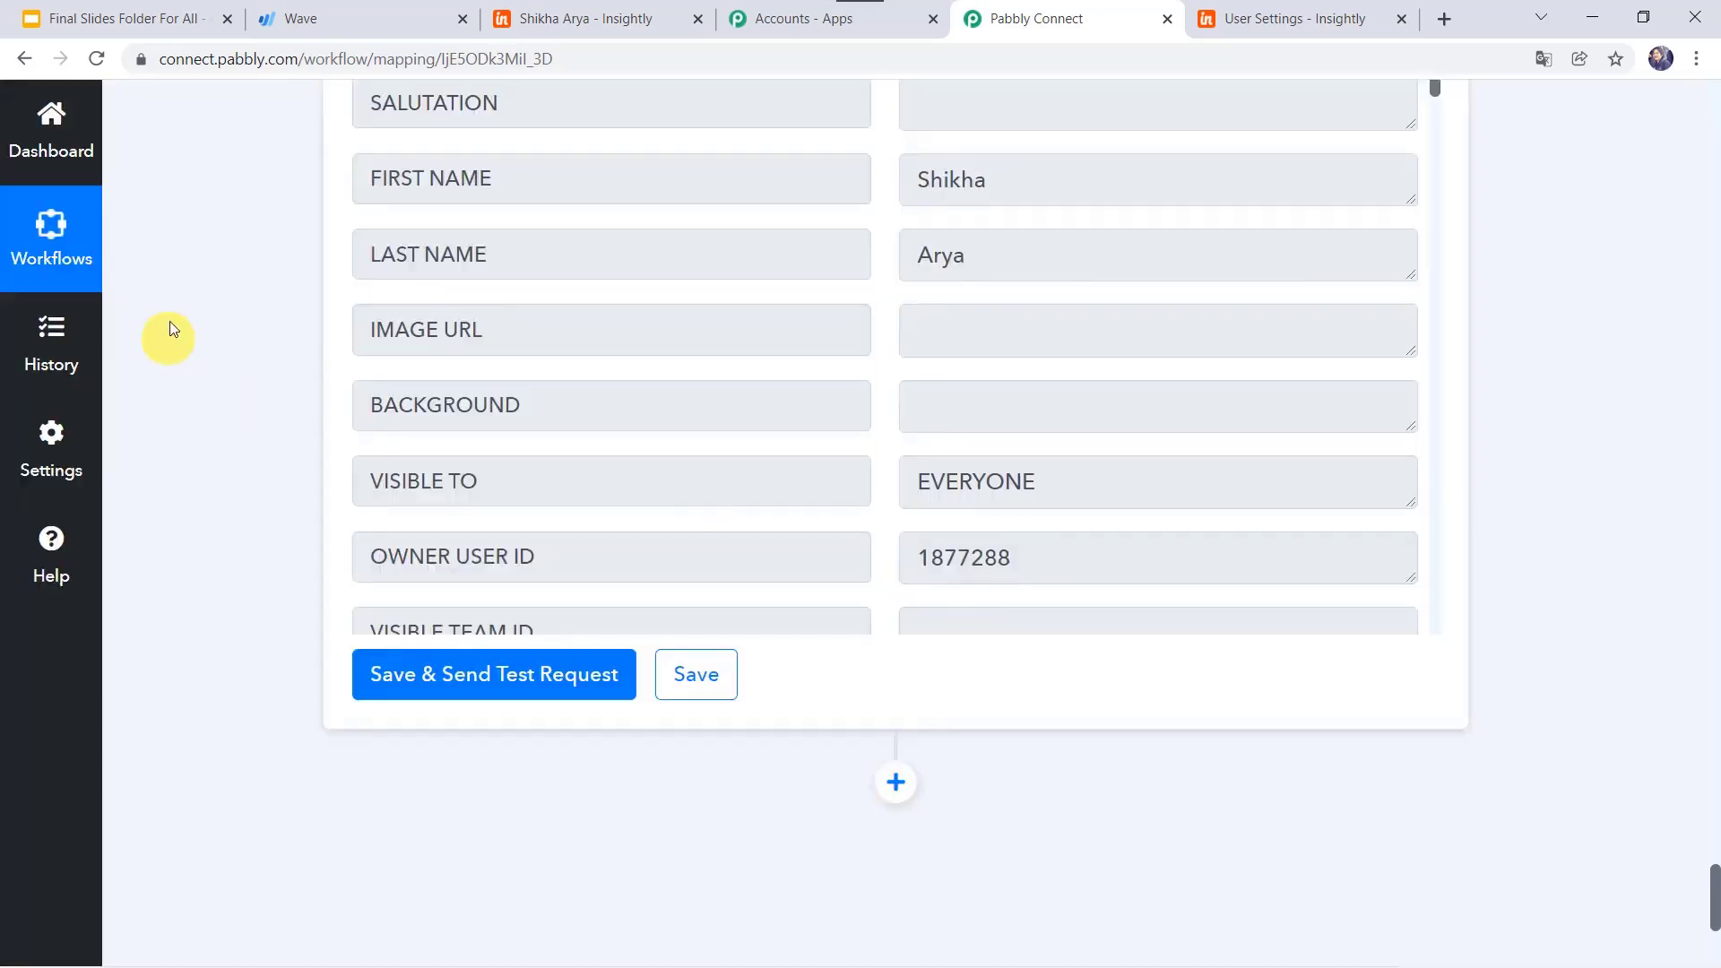
Step: Collapse the Add a Contact, Filter, Insightly Search Contact and Wave Get Customer steps
scroll(233, 311, up, 20)
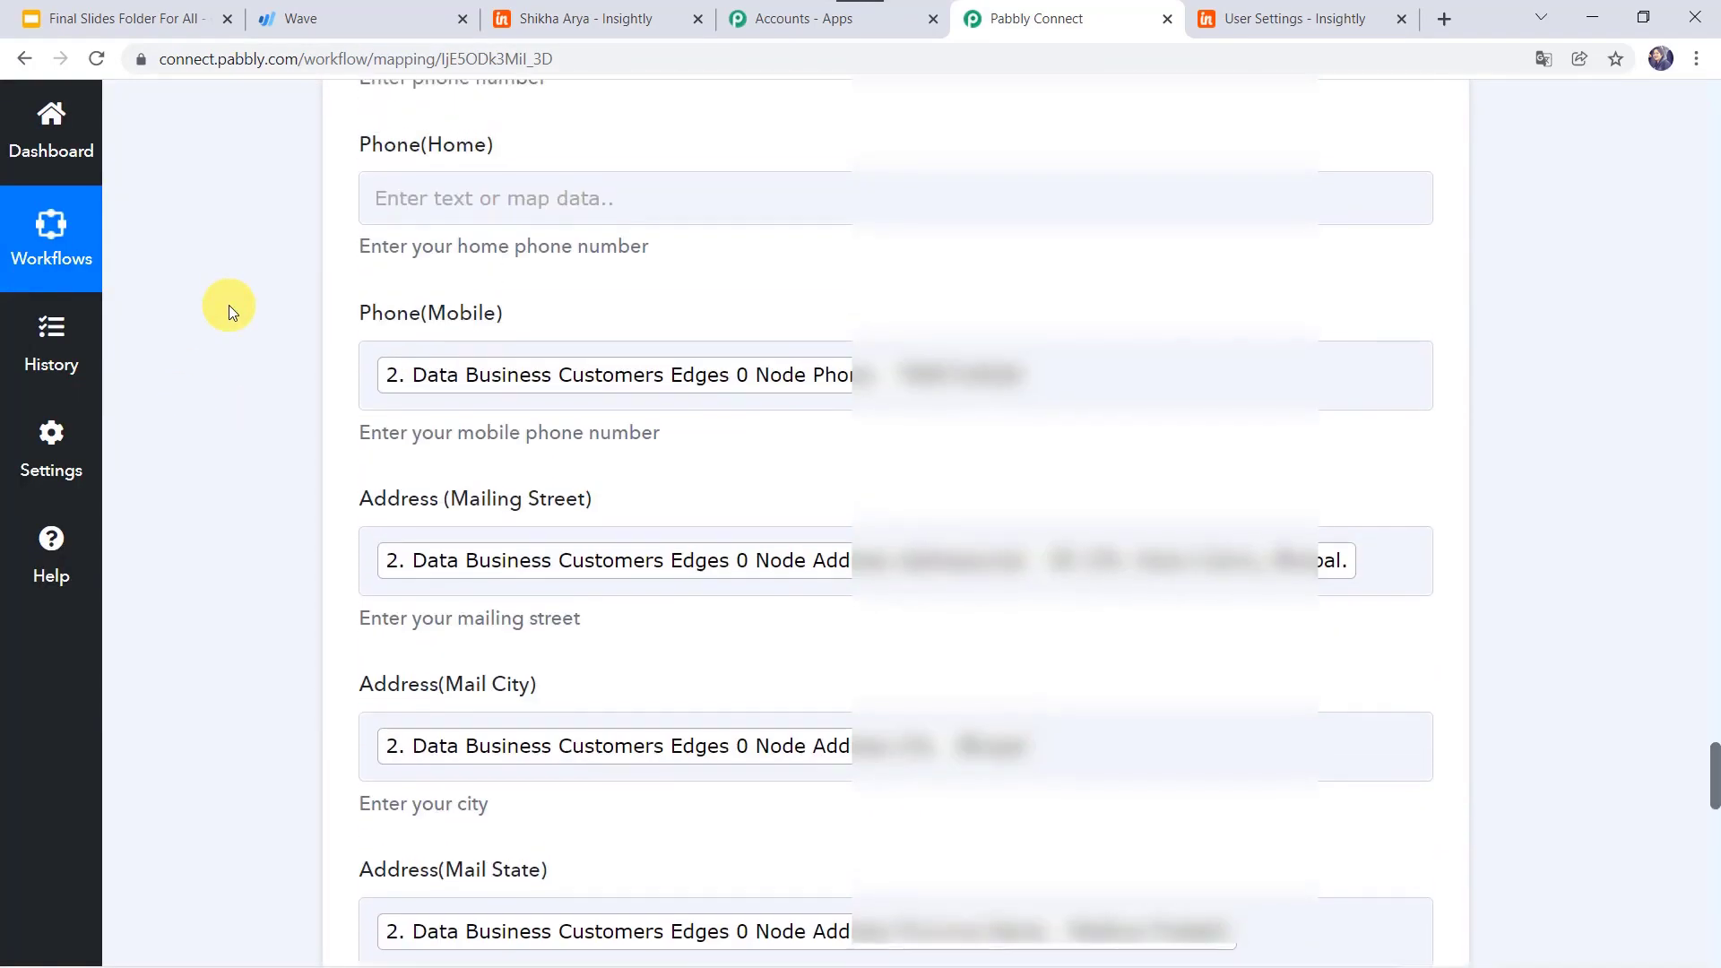
scroll(229, 305, up, 15)
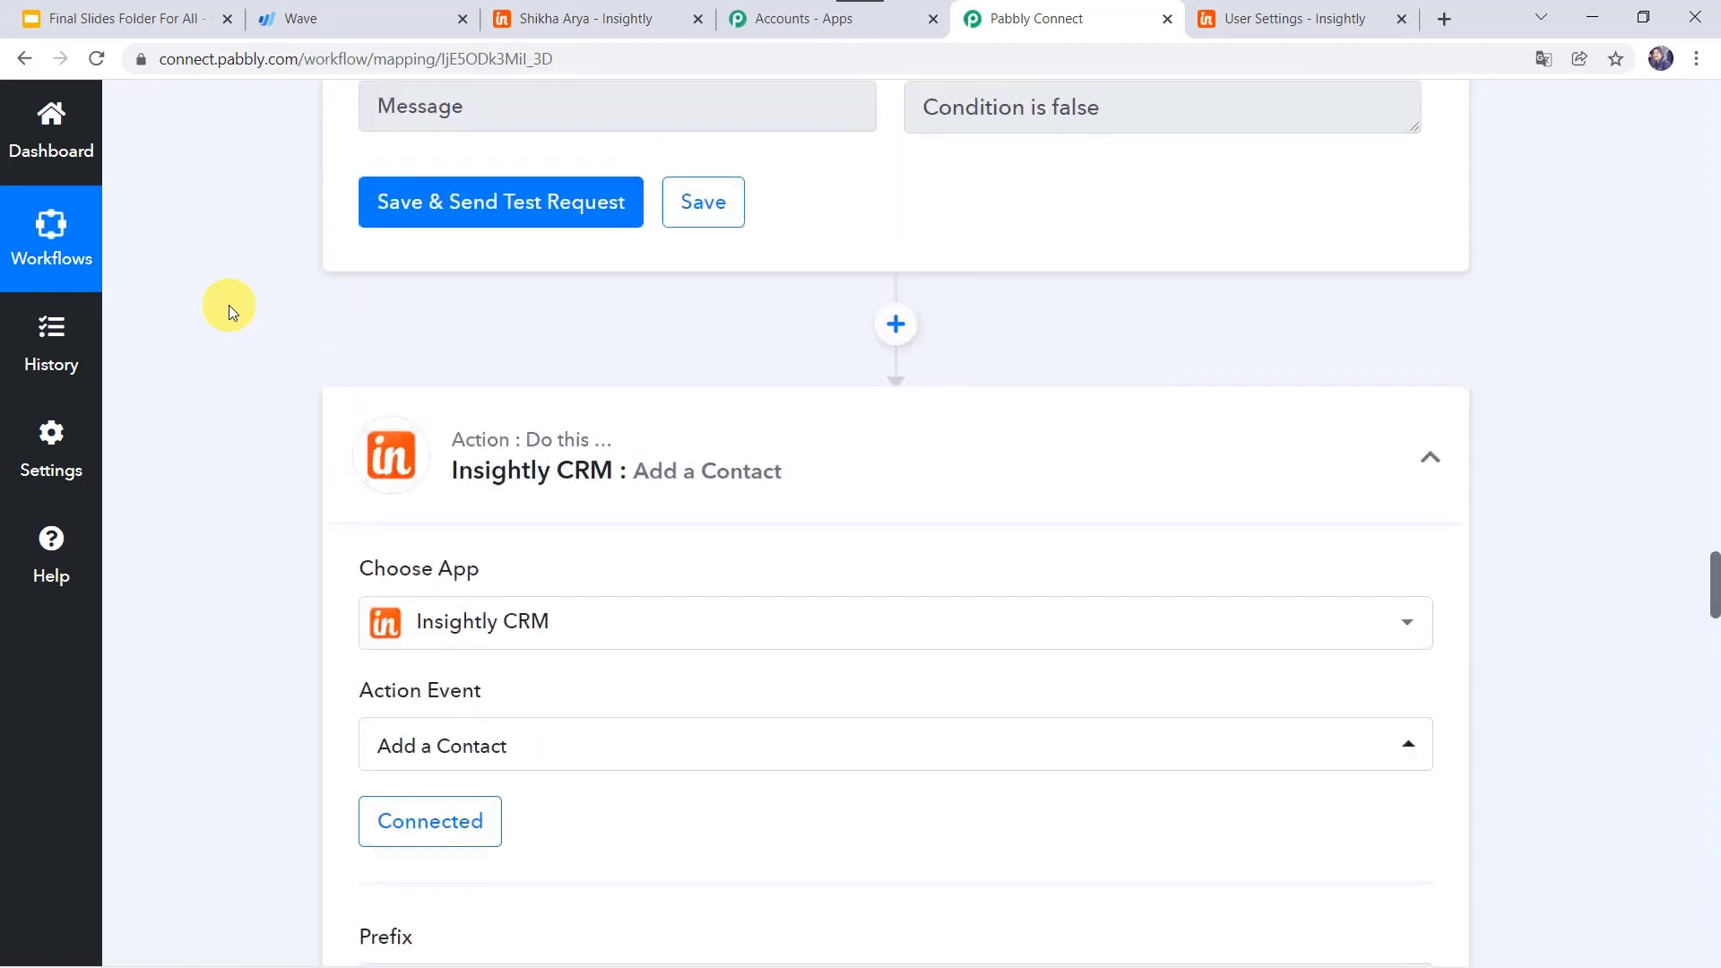
click(869, 489)
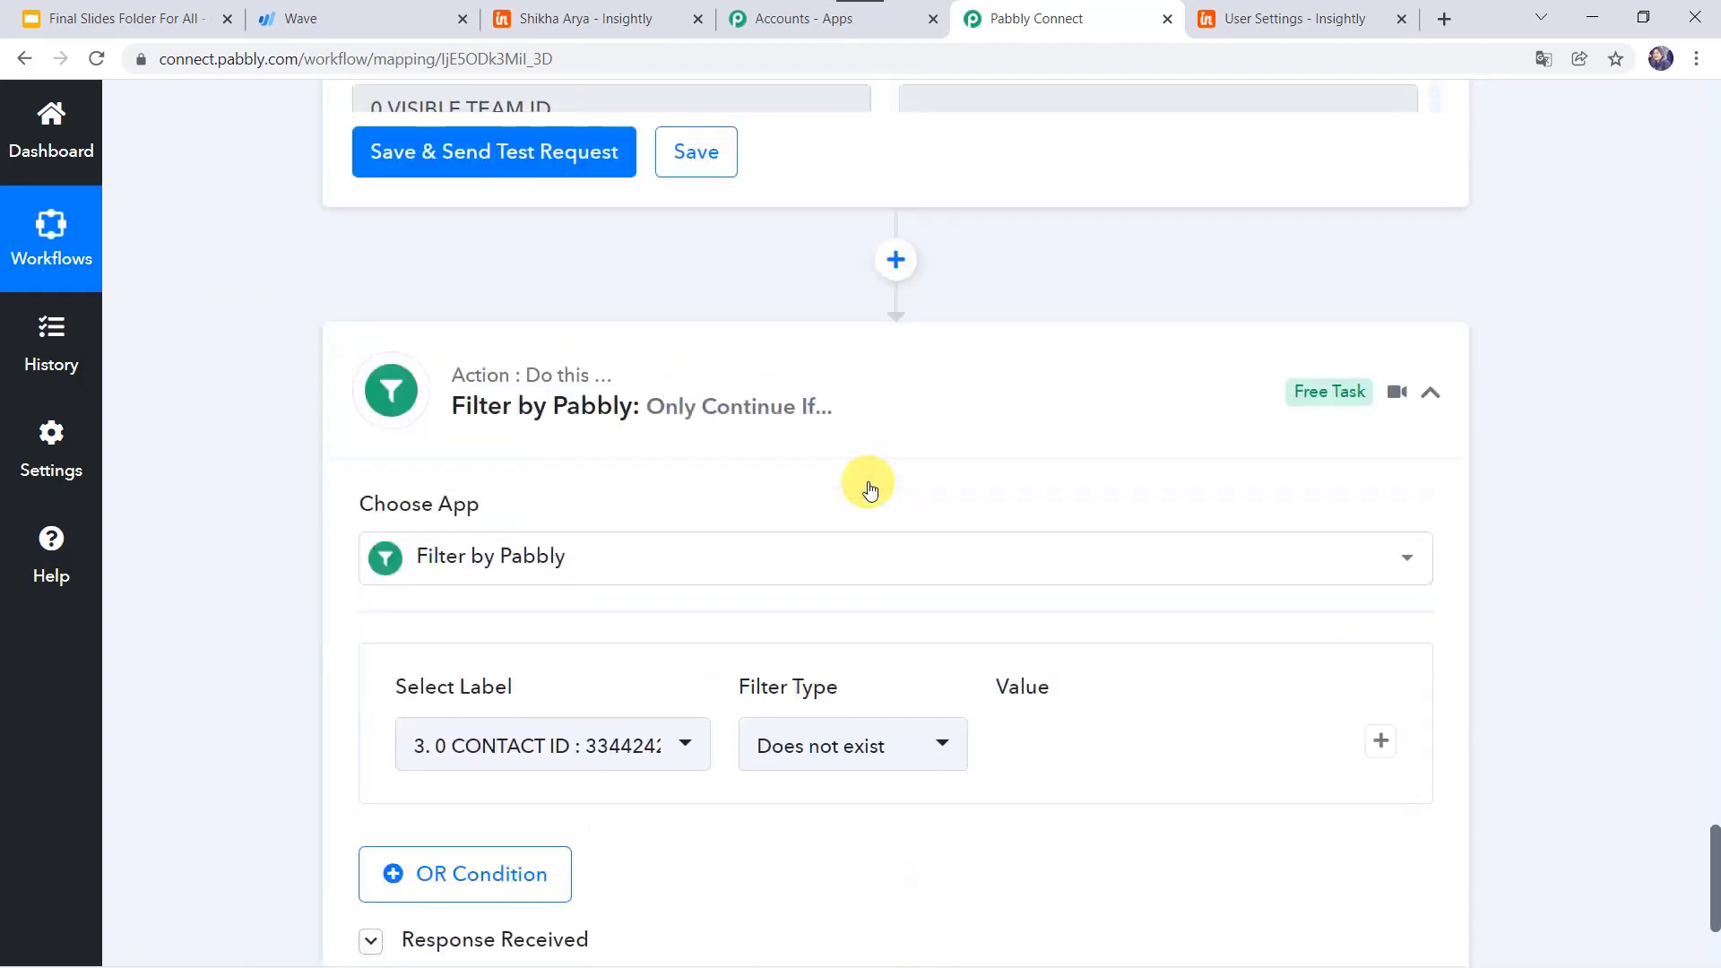
click(860, 535)
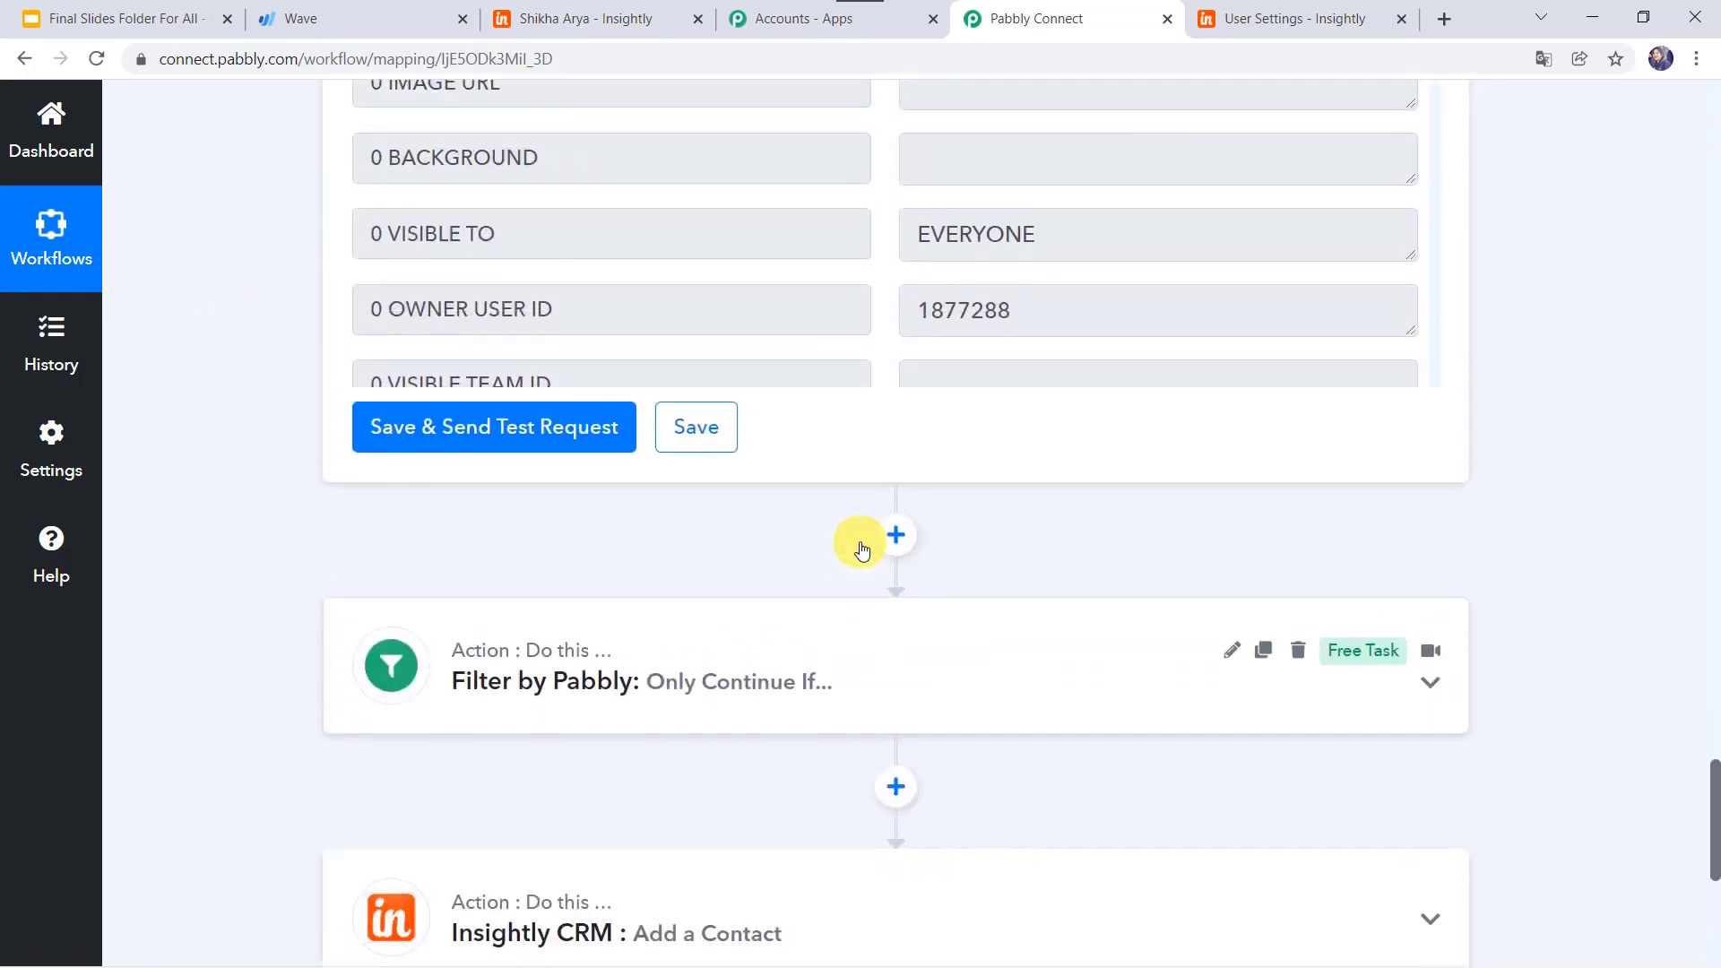
scroll(862, 549, up, 7)
scroll(862, 548, up, 9)
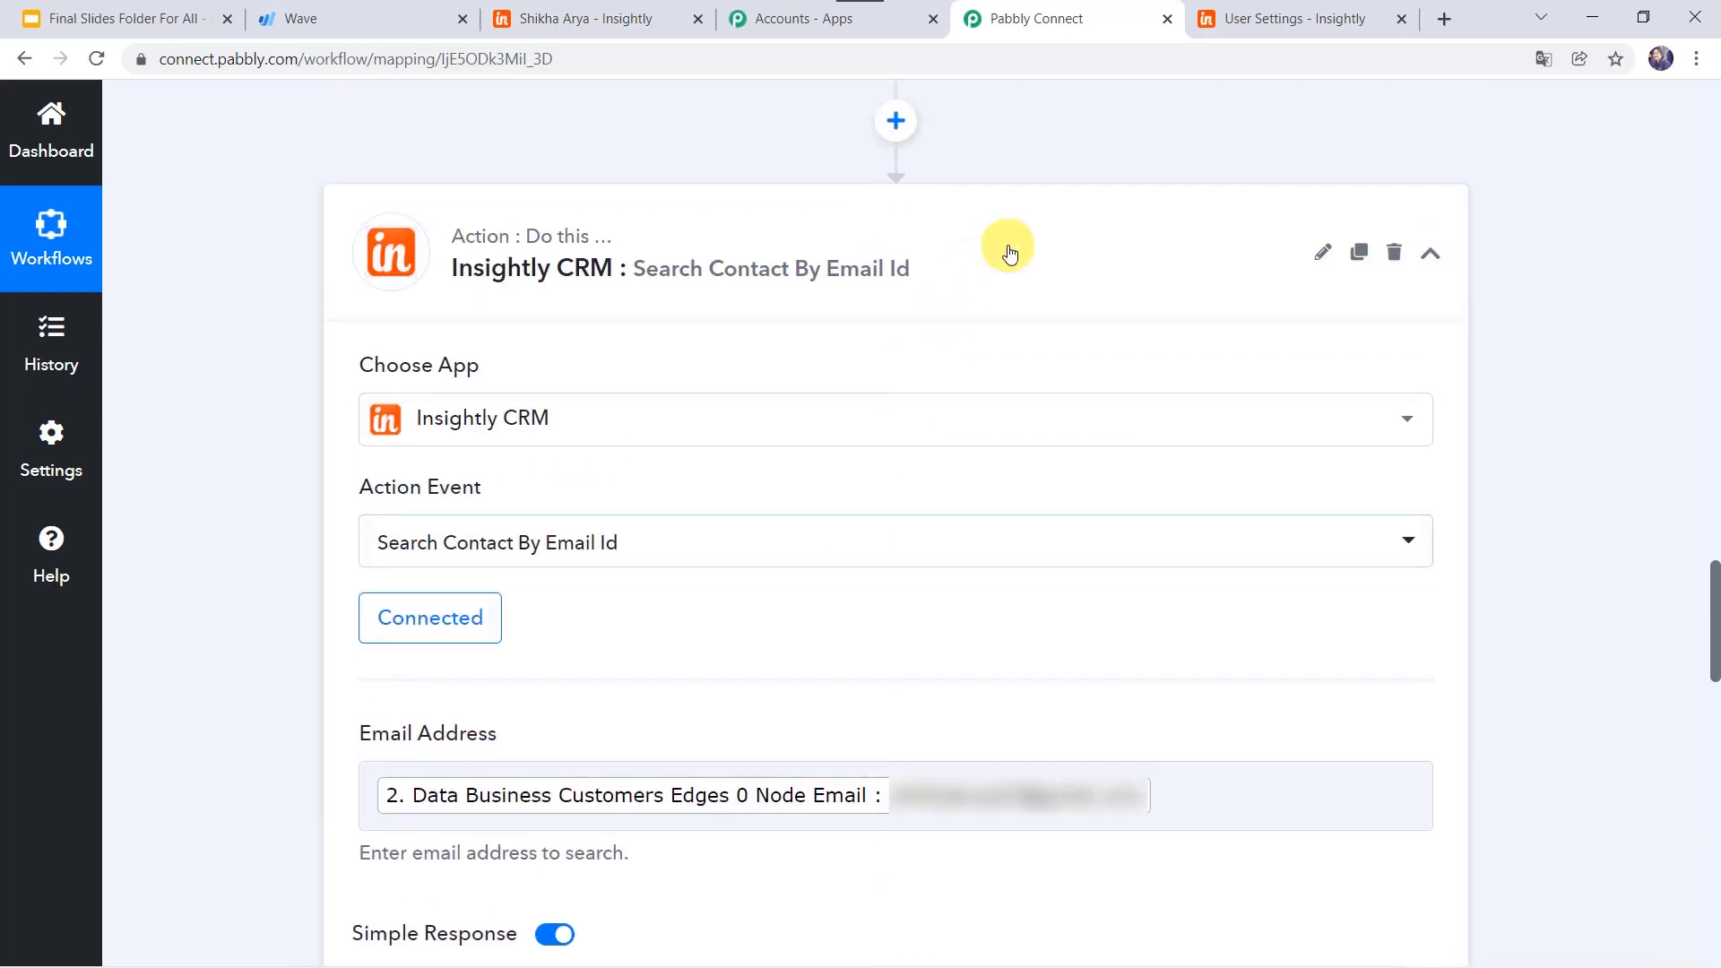
click(1008, 252)
scroll(1011, 254, up, 17)
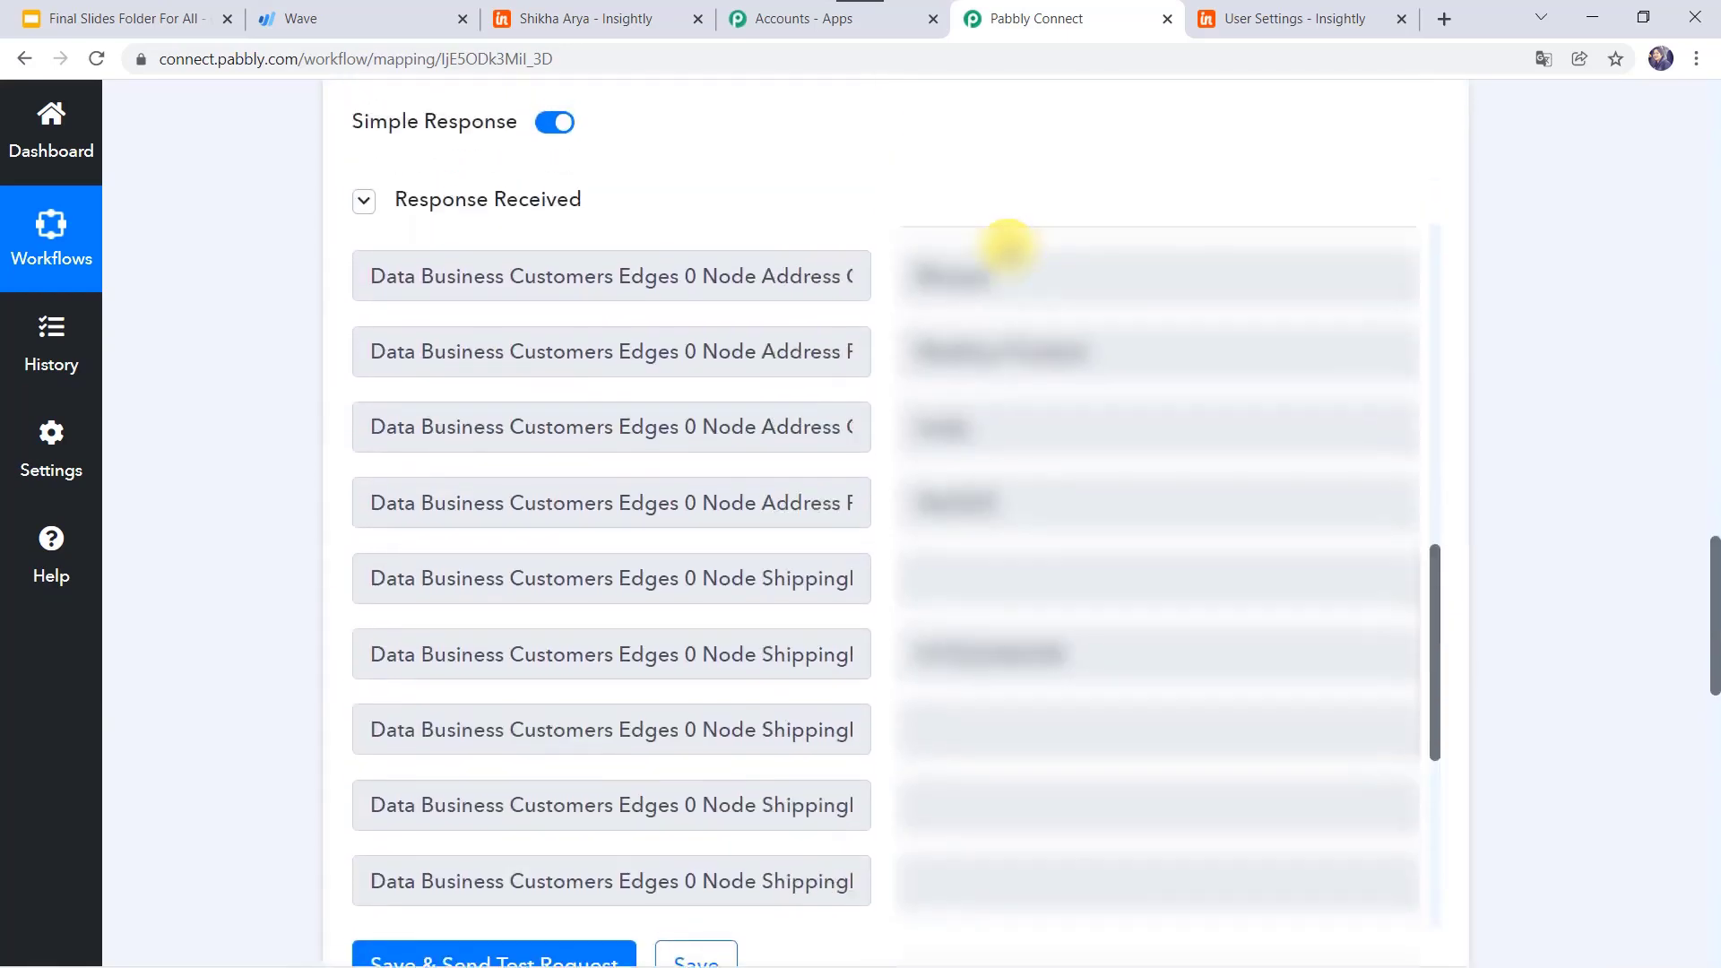
scroll(595, 161, up, 10)
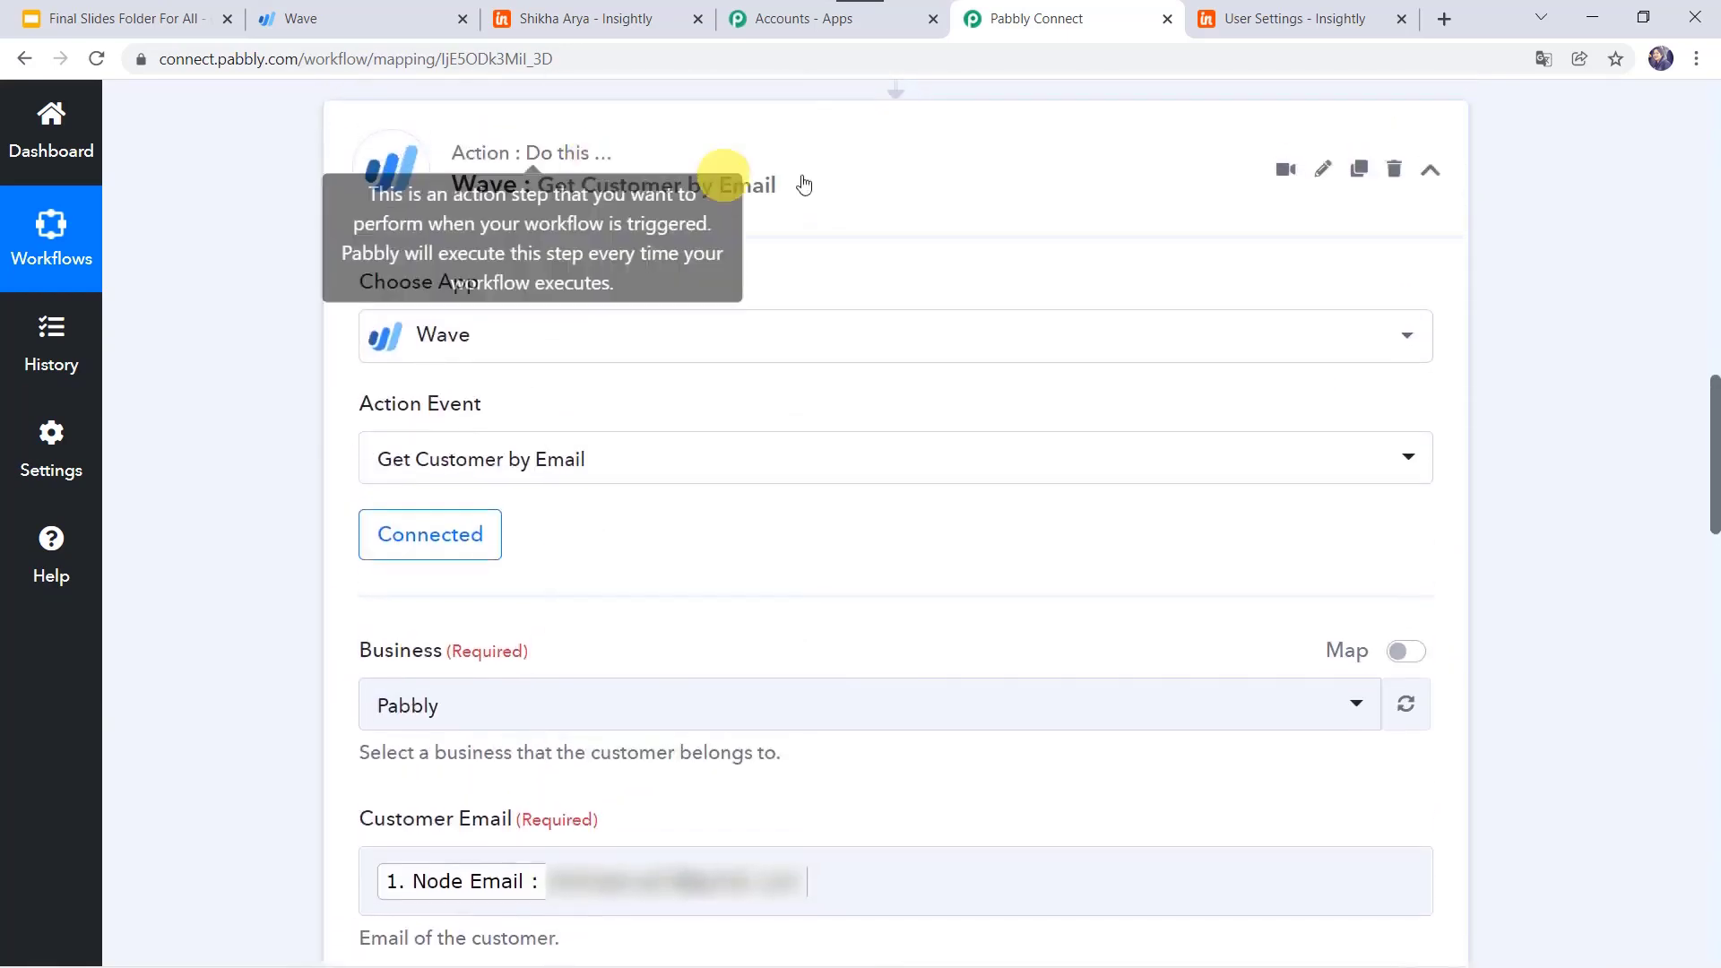
click(810, 182)
scroll(807, 180, up, 10)
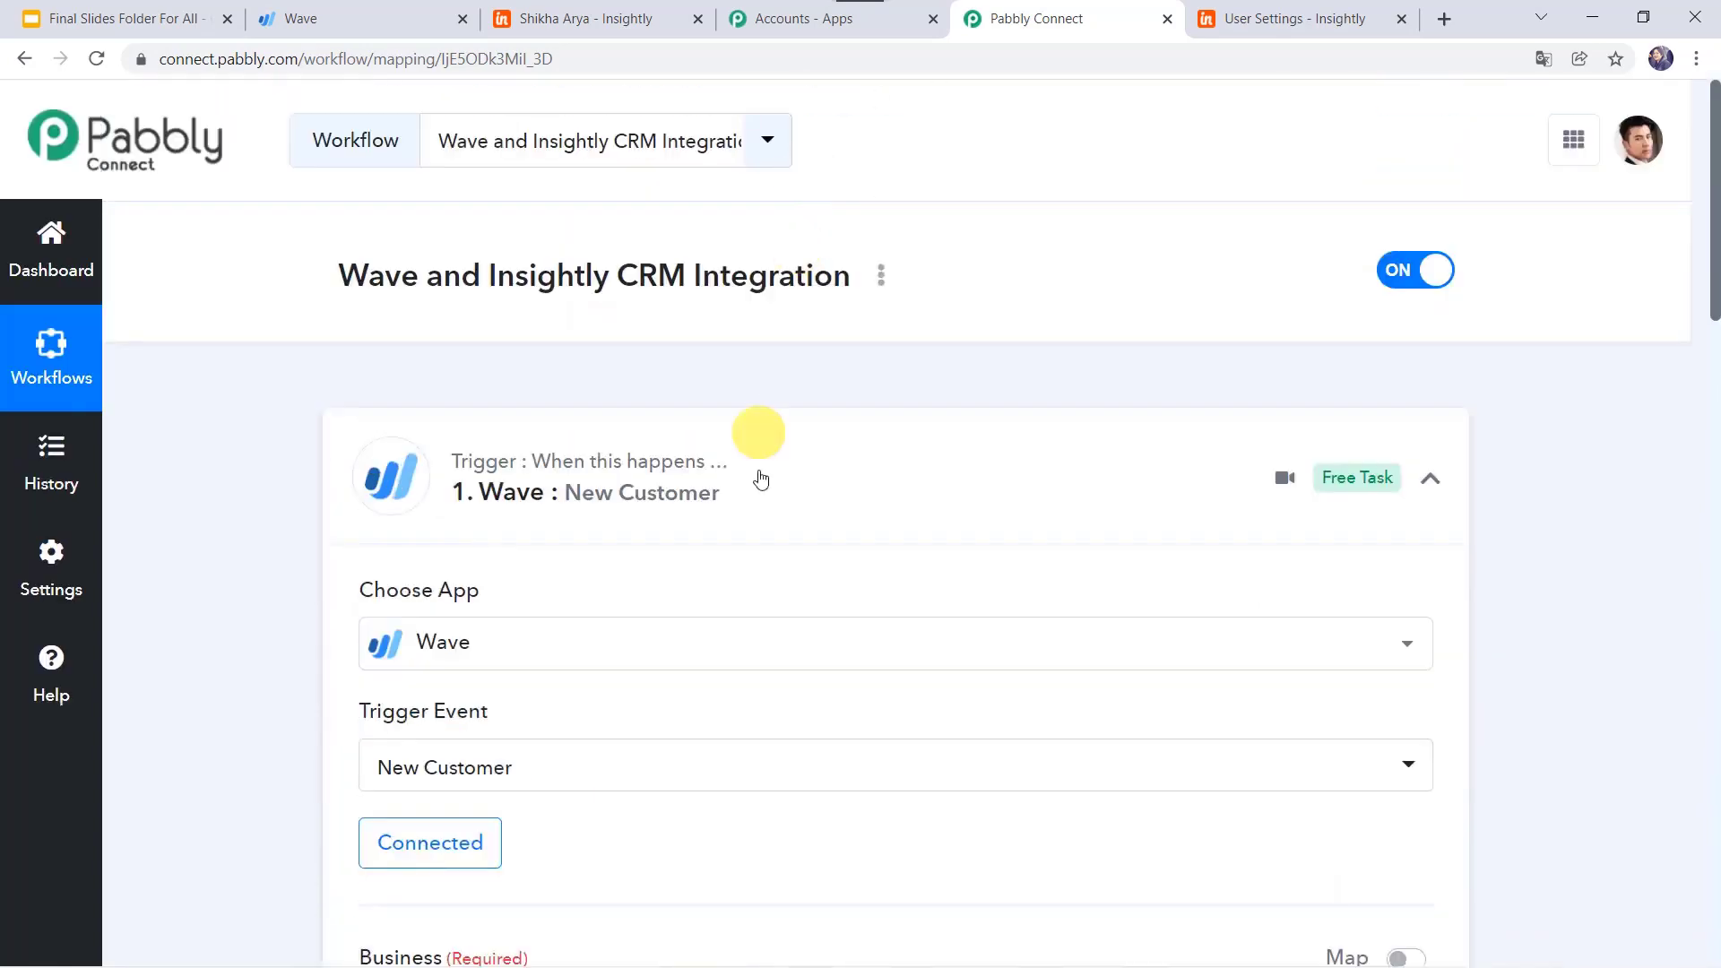
Step: Collapse the Wave New Customer trigger and review all five compact workflow steps
click(813, 484)
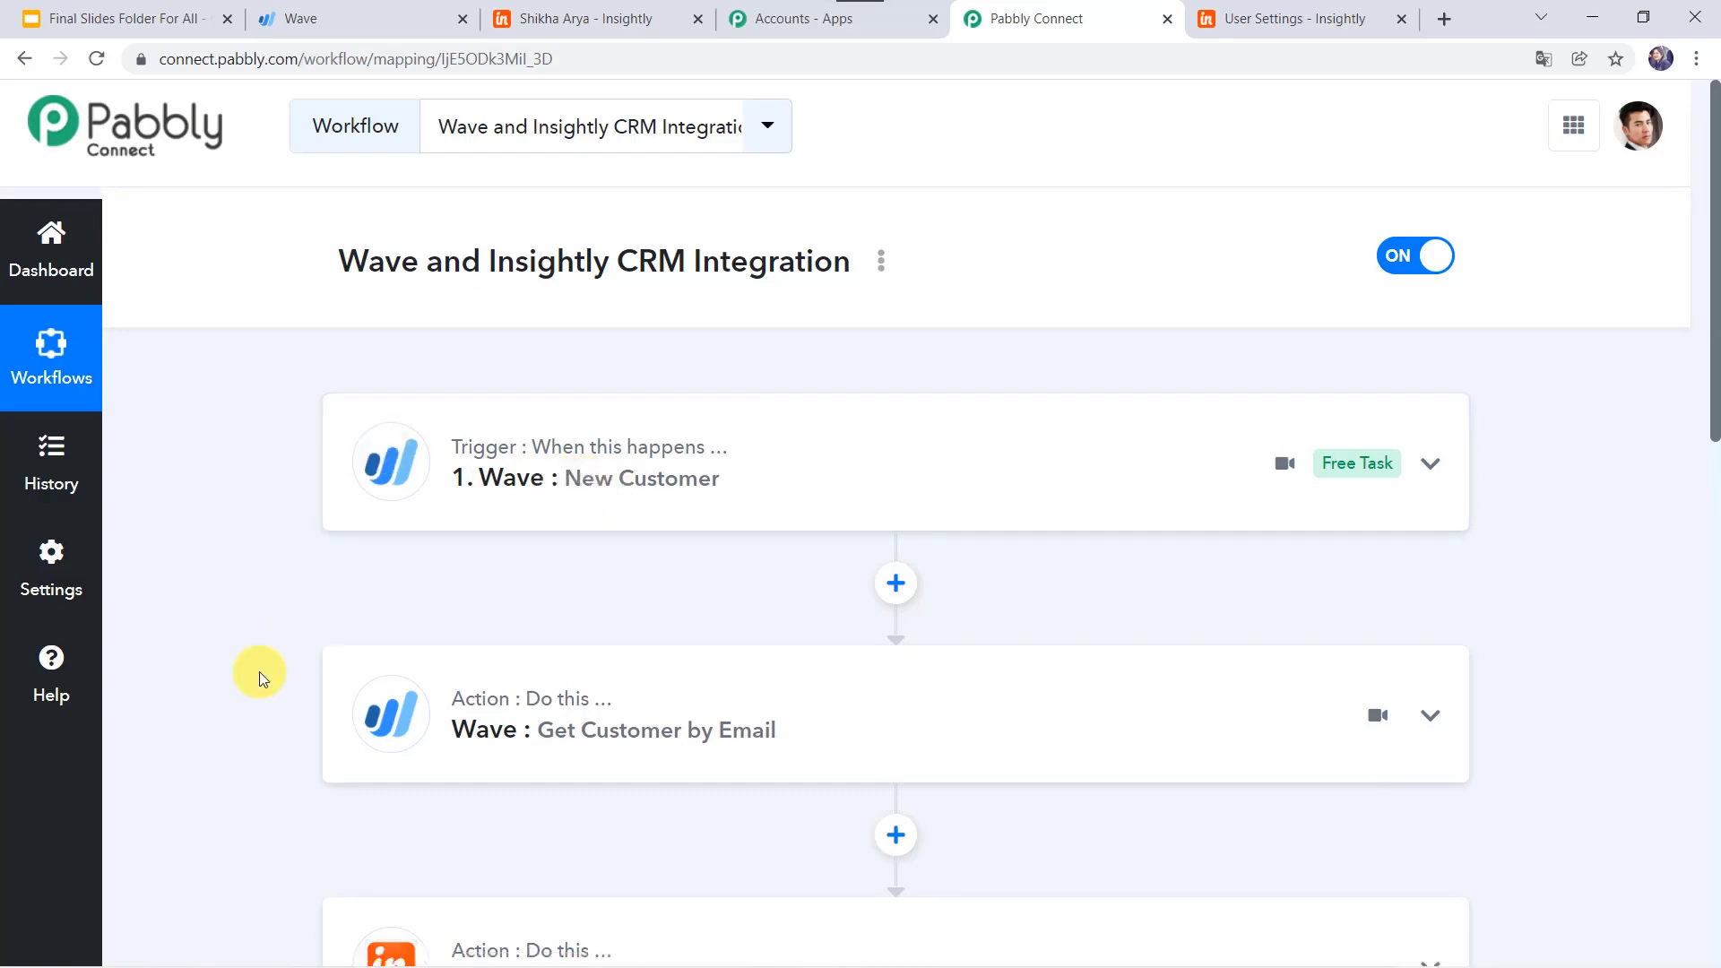
scroll(260, 670, down, 10)
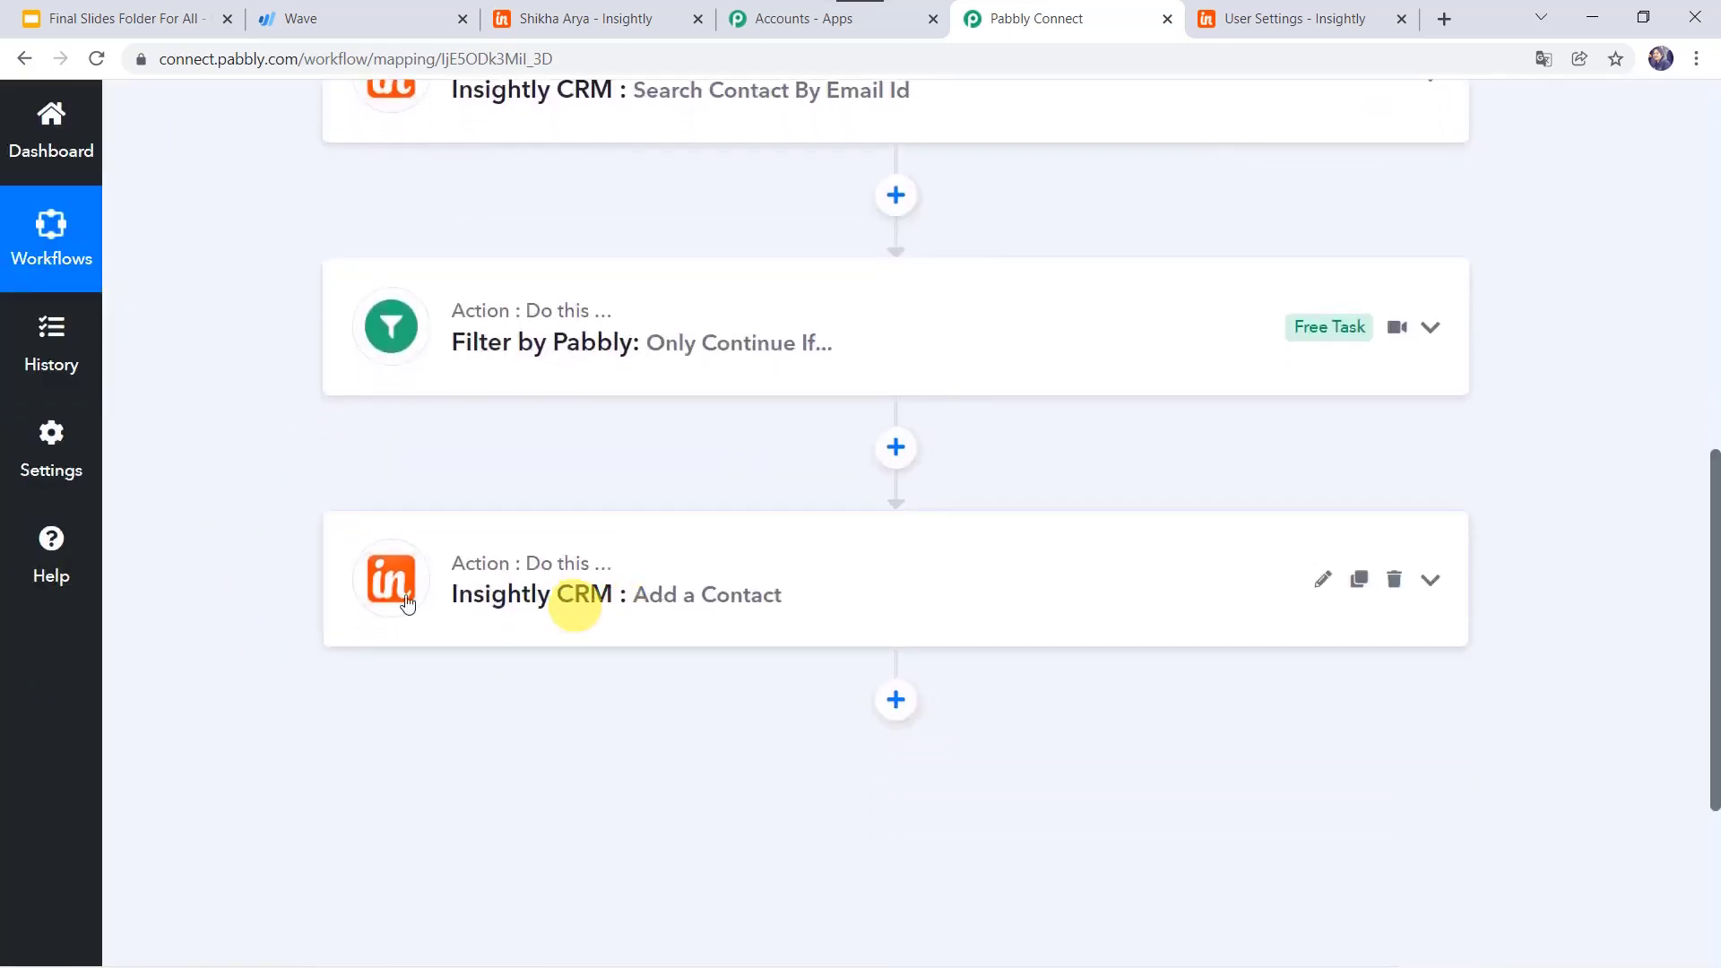
scroll(219, 525, up, 9)
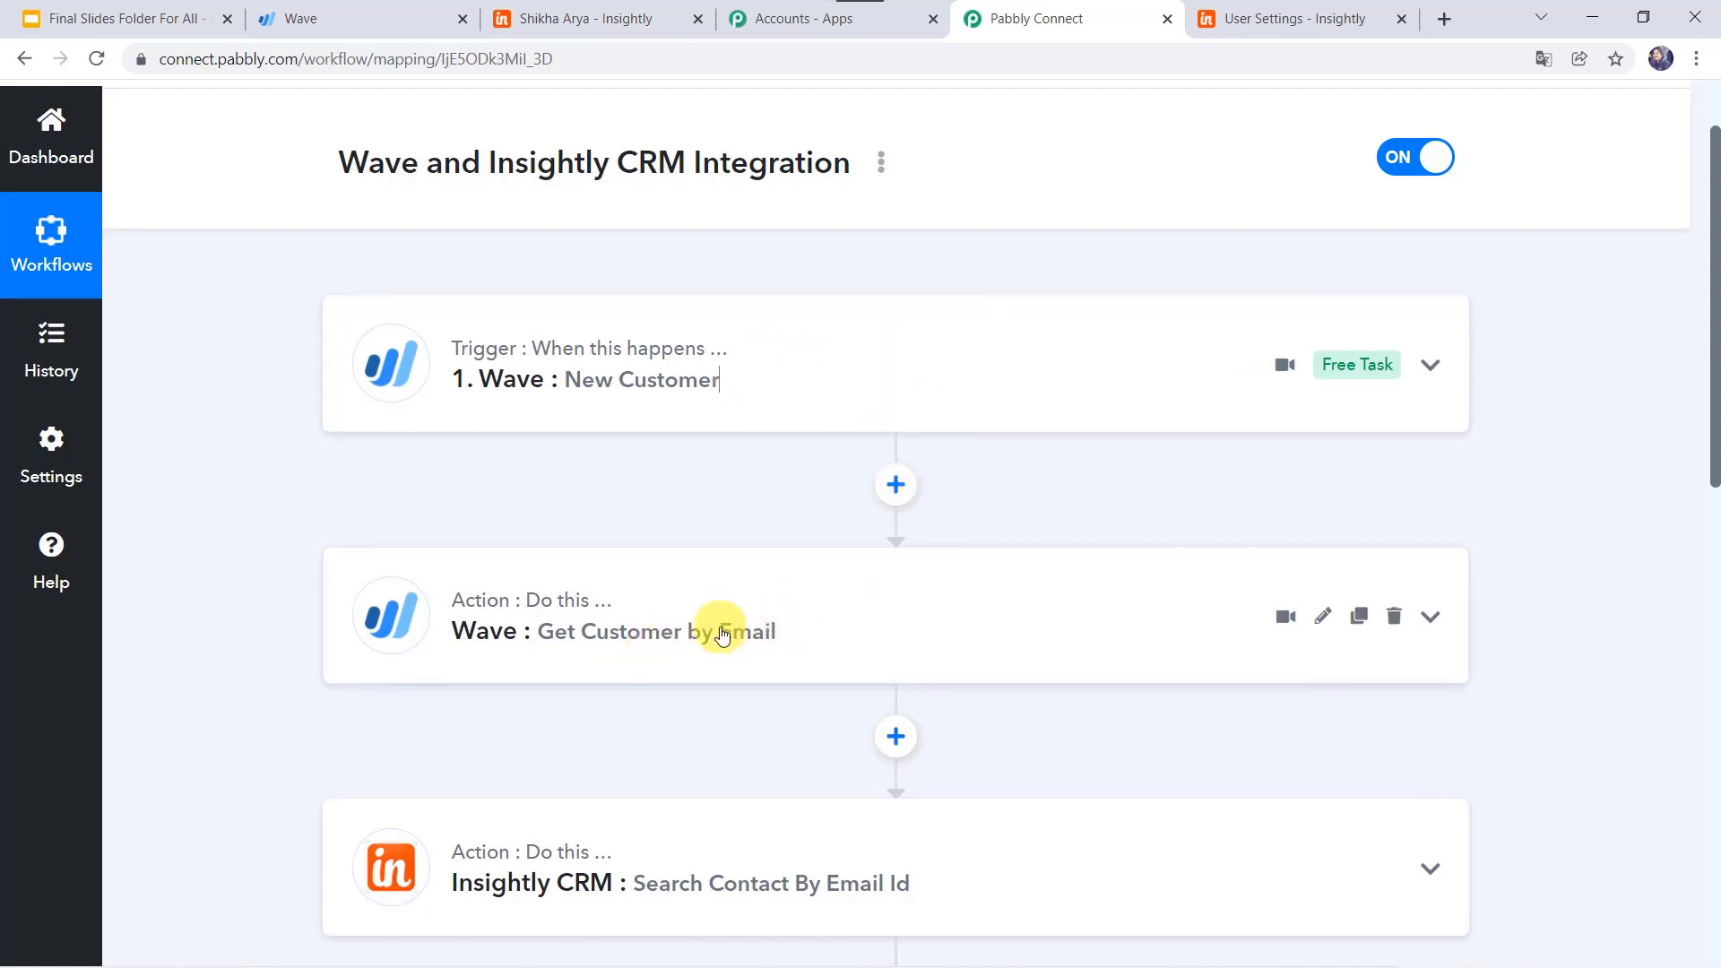
scroll(715, 626, down, 3)
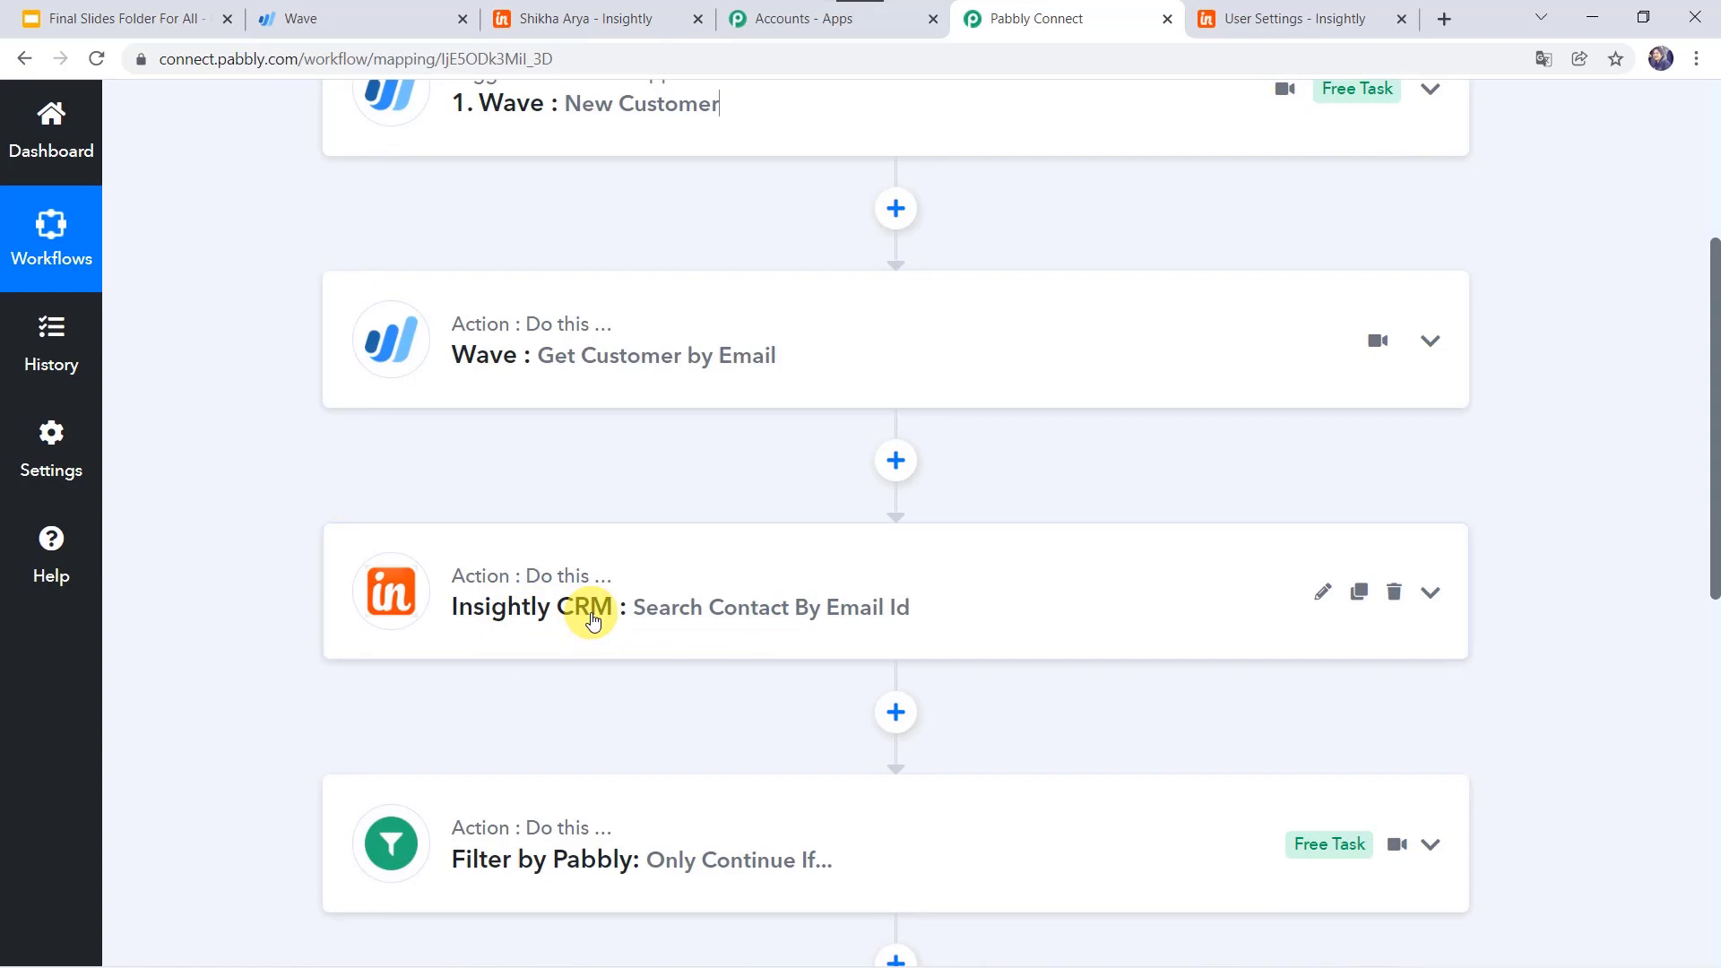
scroll(692, 607, down, 3)
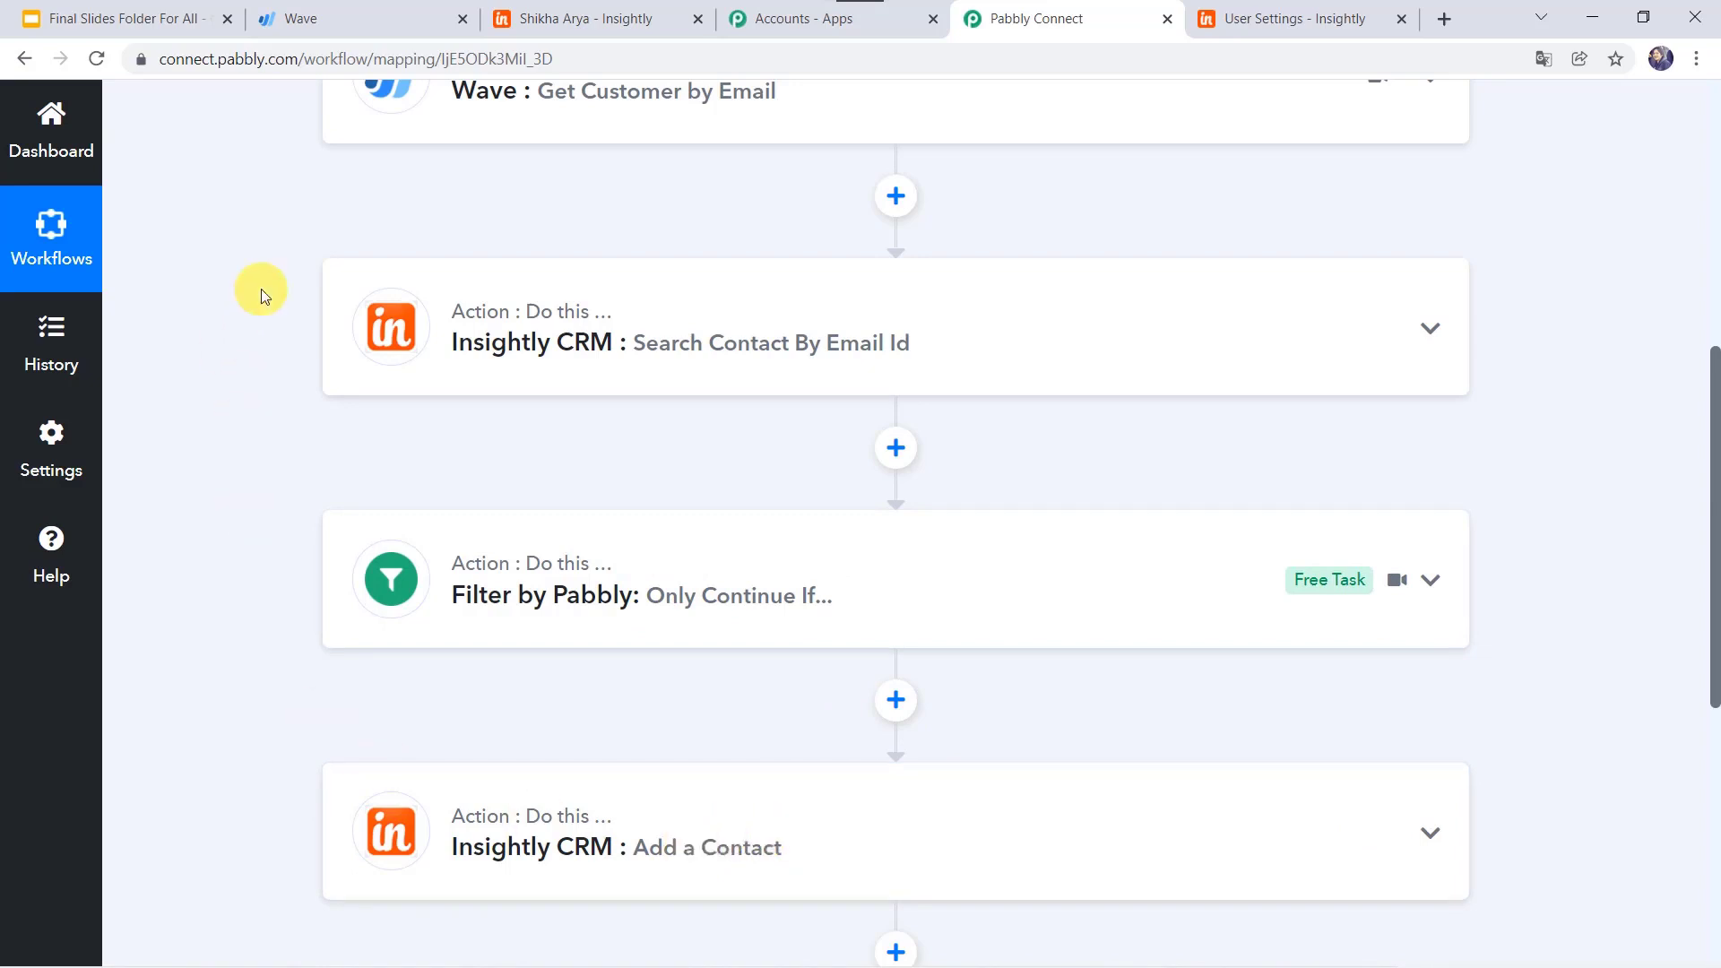
scroll(261, 289, up, 5)
scroll(261, 288, up, 2)
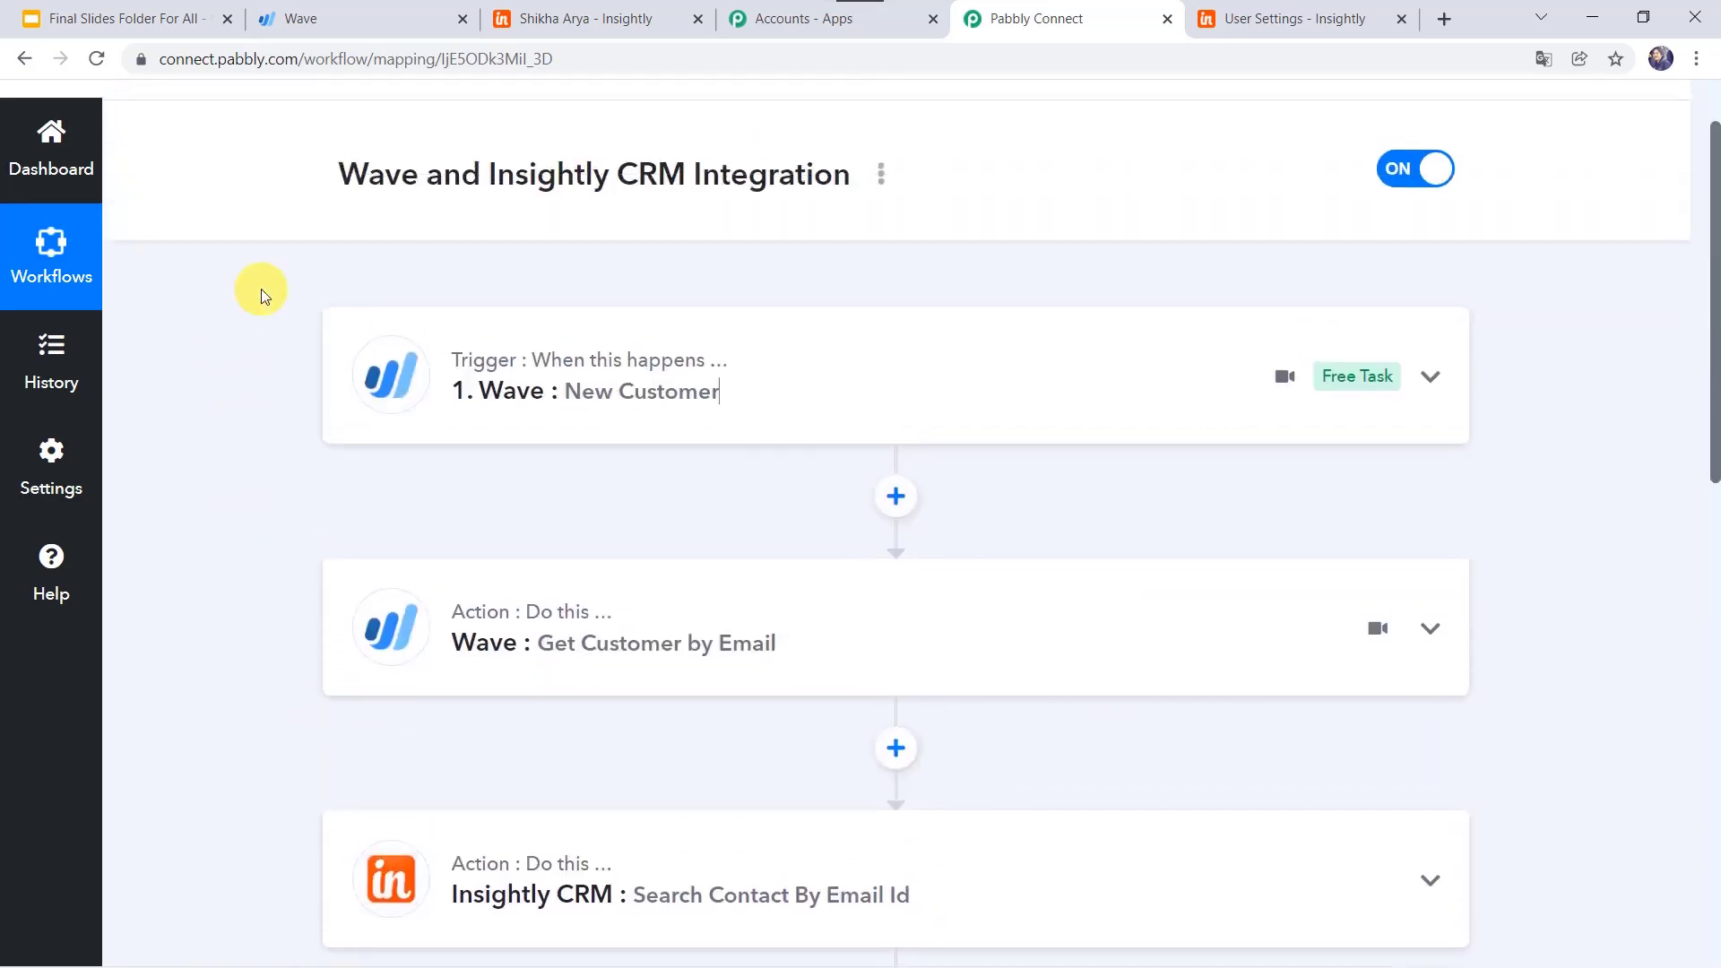
scroll(528, 431, down, 10)
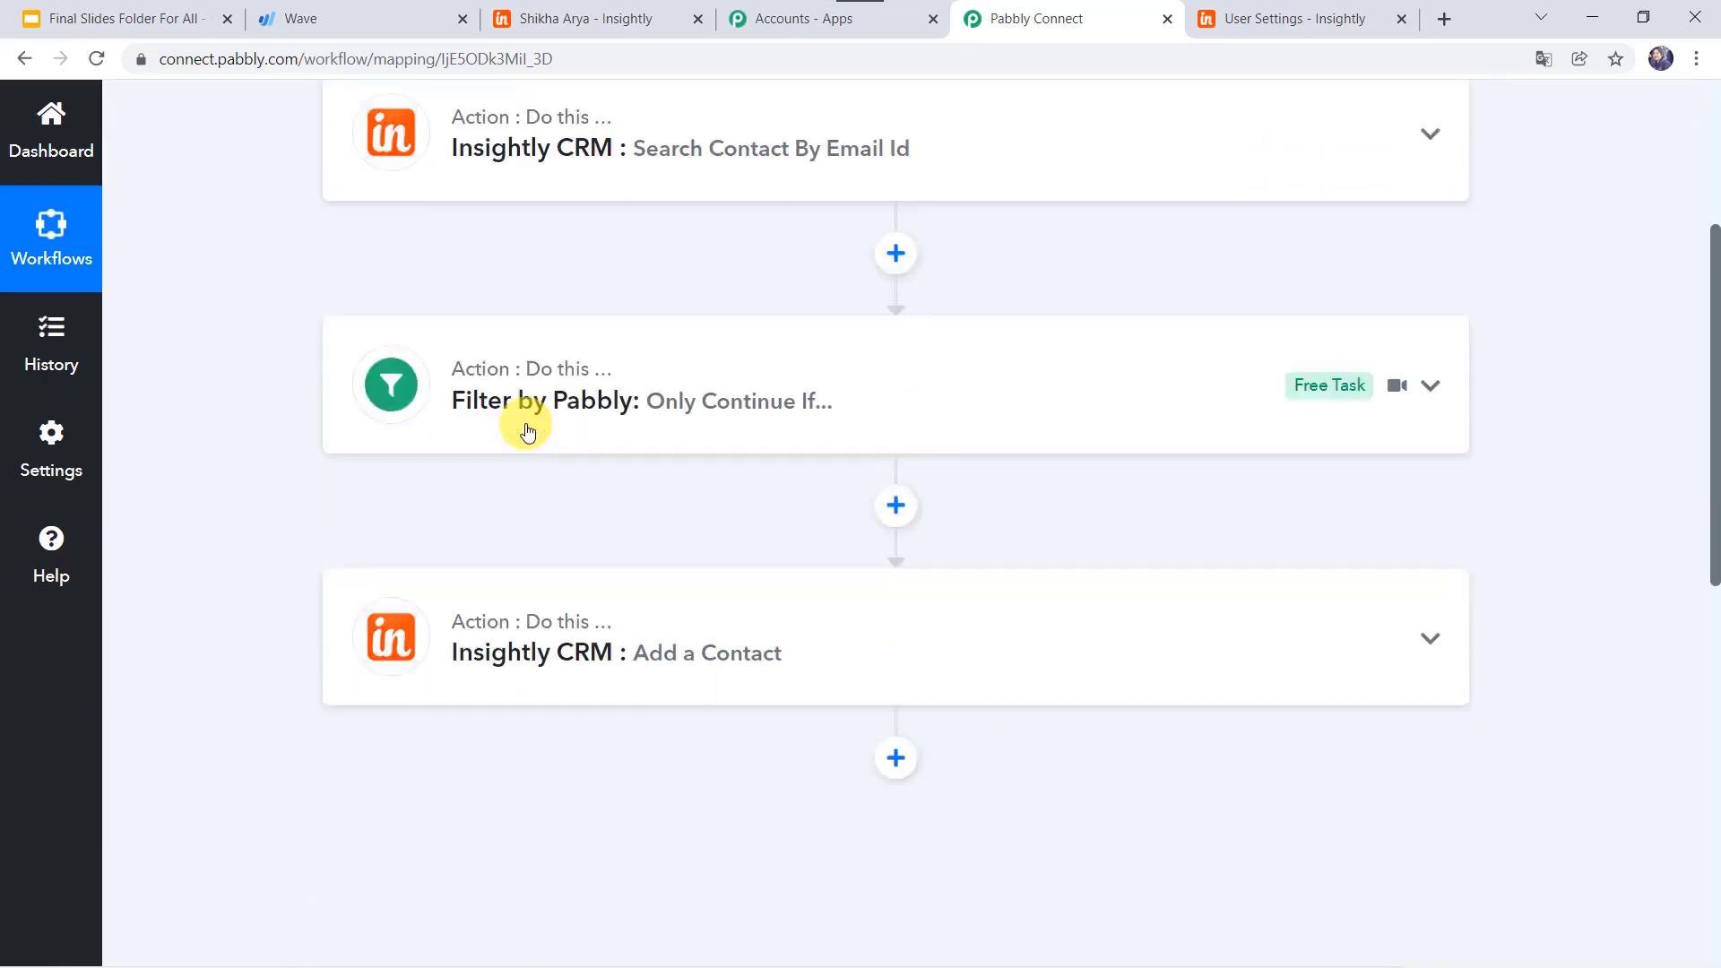
scroll(594, 504, up, 12)
scroll(594, 504, up, 1)
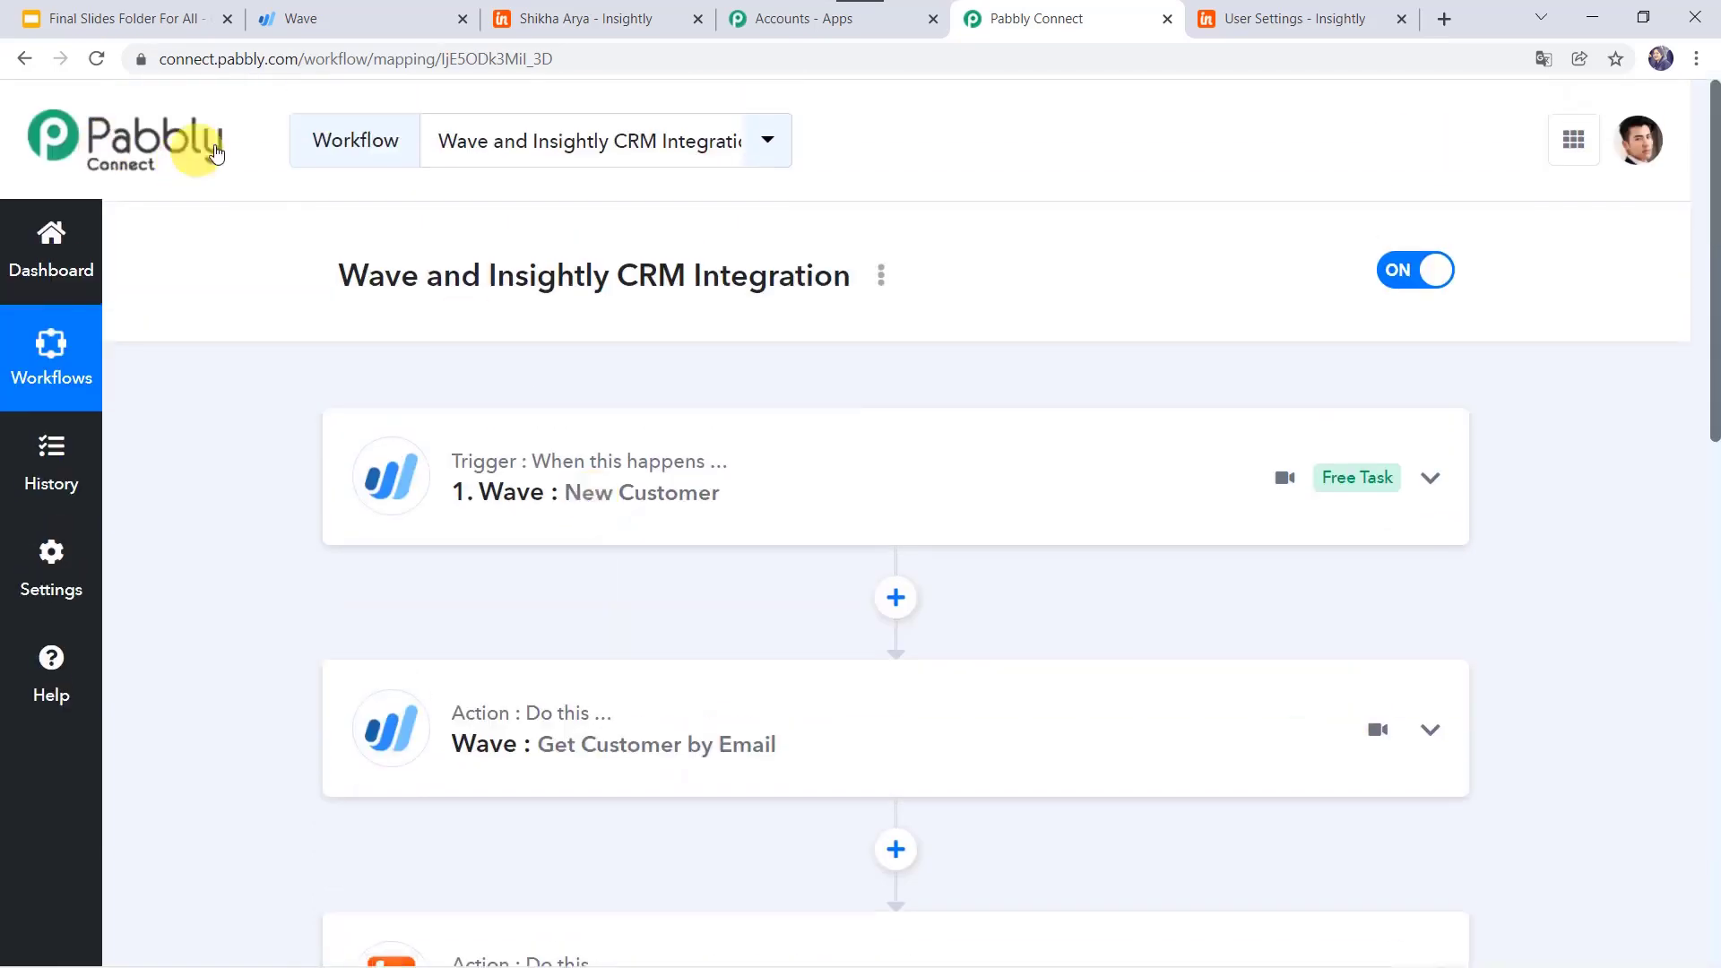